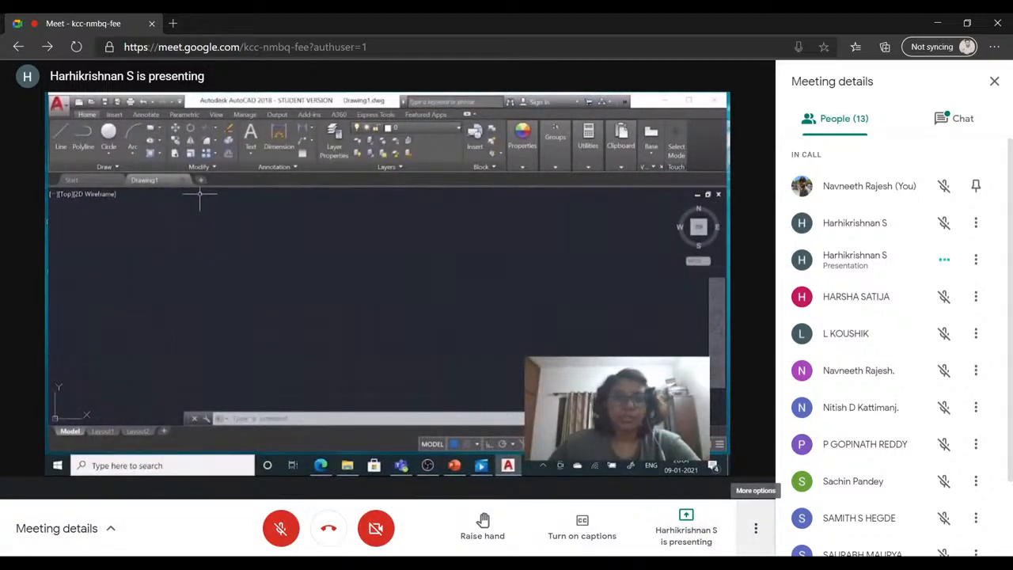
# Switch the meeting to full screen and hide the meeting details and participant list.
pyautogui.click(755, 528)
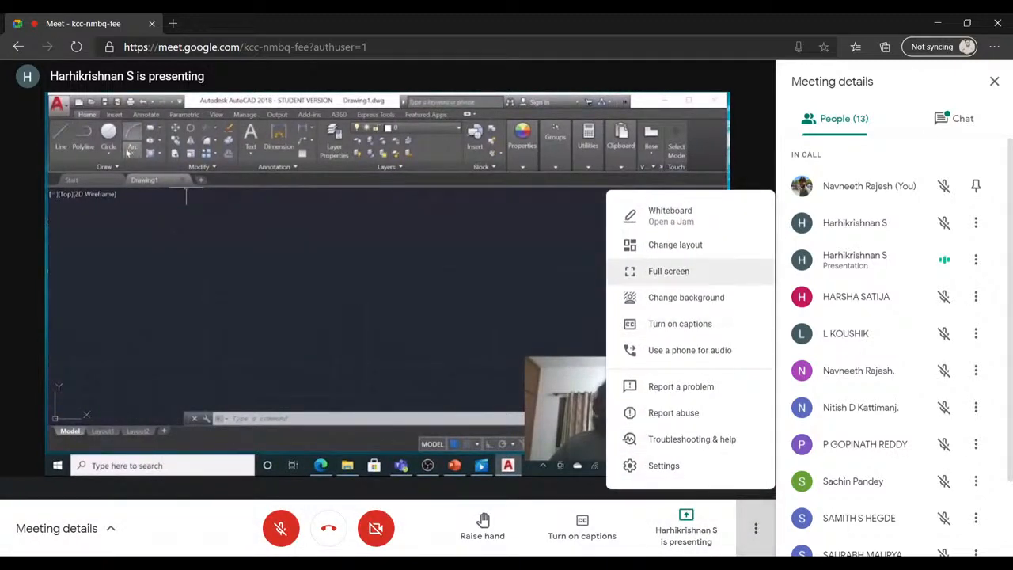
pyautogui.click(669, 271)
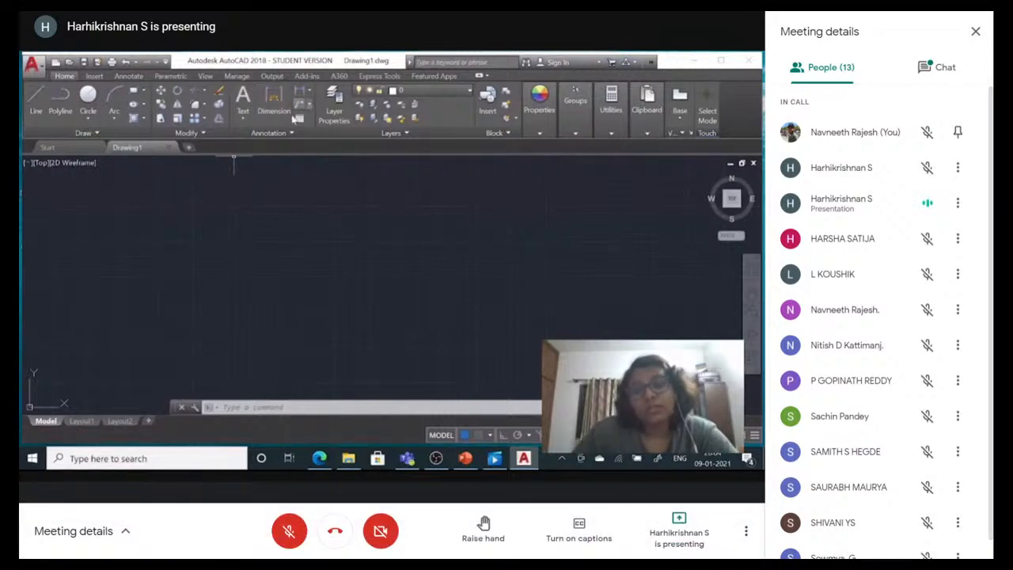
pyautogui.click(975, 31)
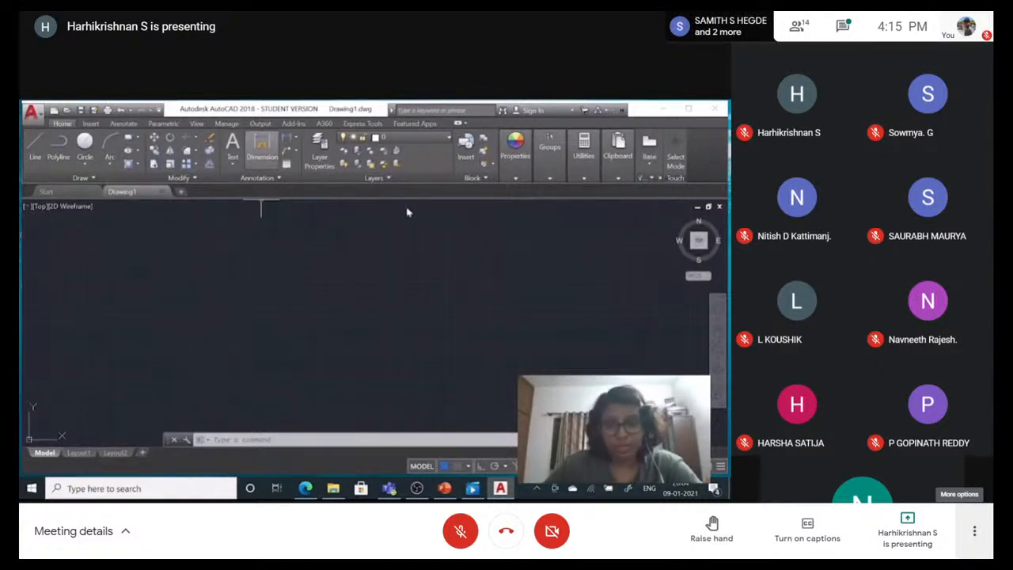
pyautogui.click(973, 531)
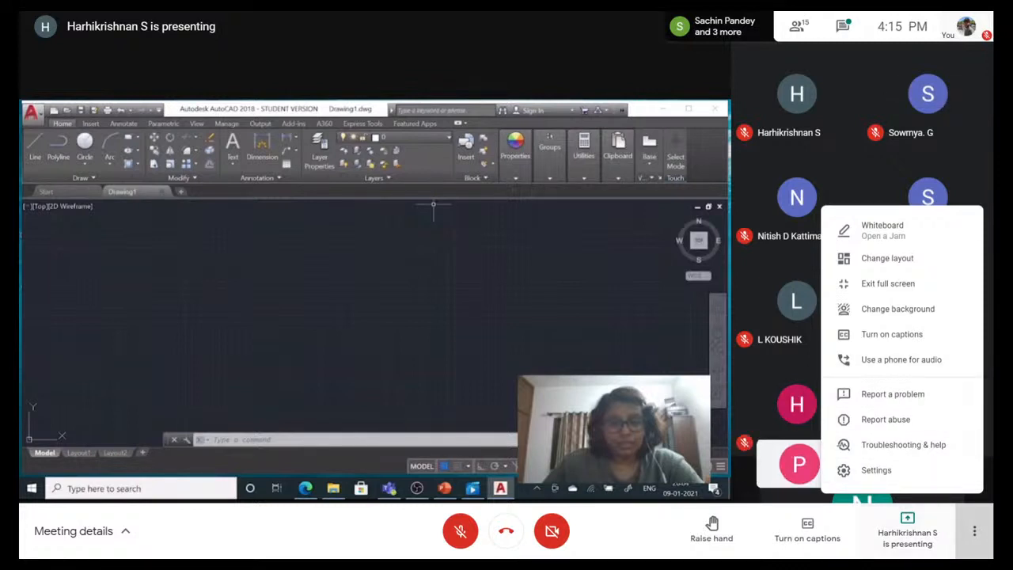
pyautogui.press('Escape')
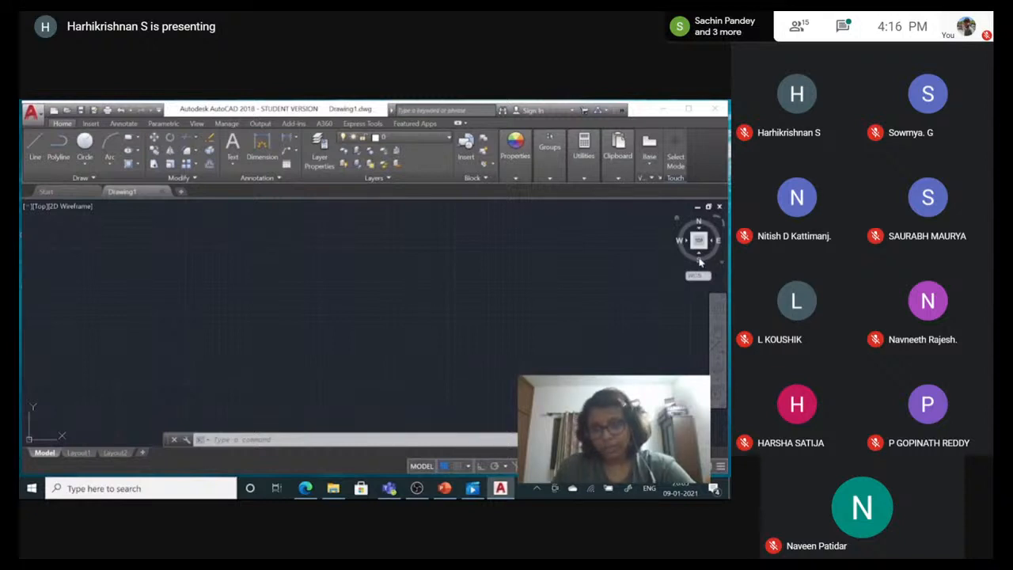
# View the empty drawing from the front and right sides, and return to the Top view.
pyautogui.click(699, 259)
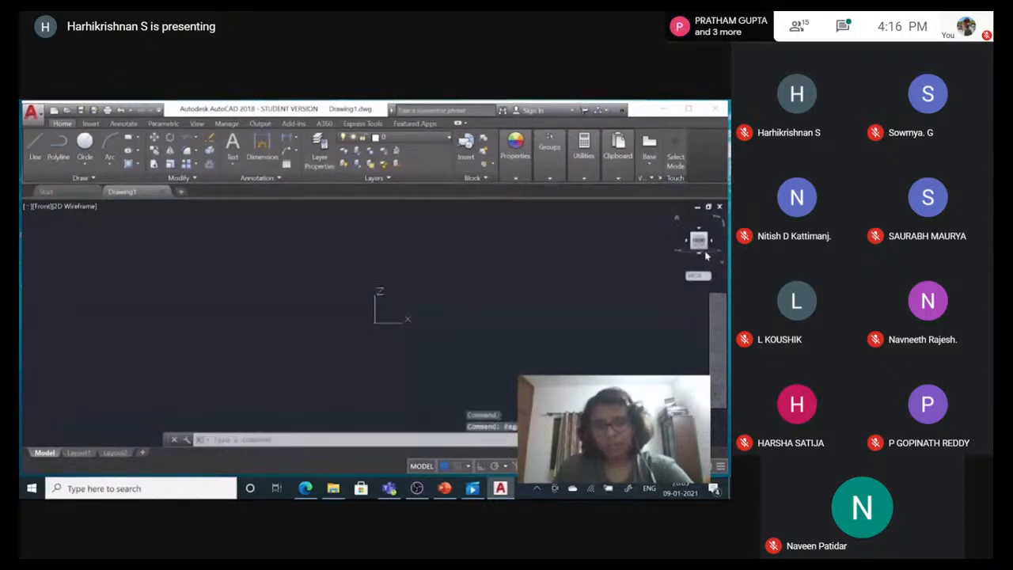
pyautogui.click(712, 243)
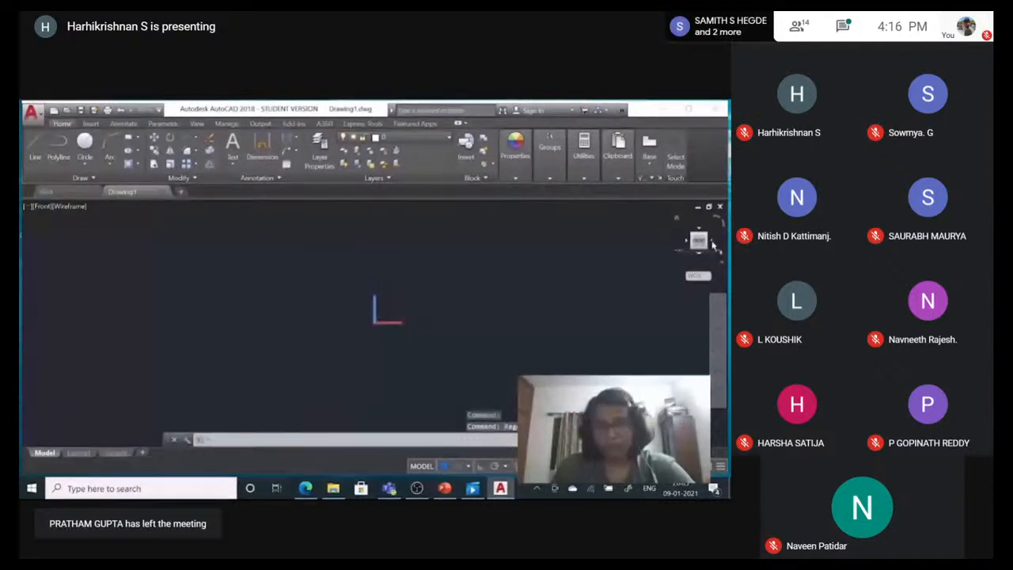
pyautogui.click(712, 244)
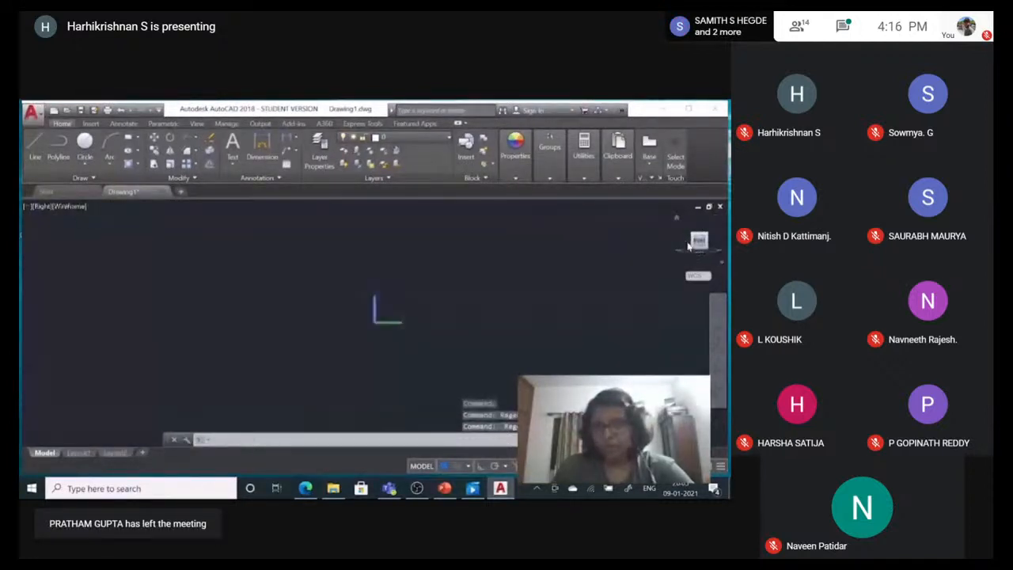
pyautogui.click(682, 247)
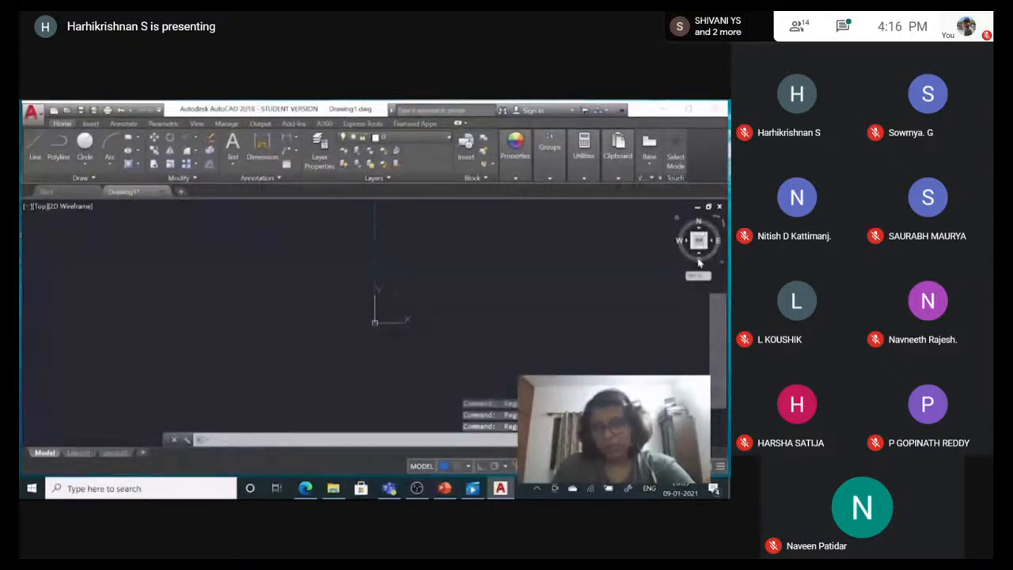
pyautogui.click(699, 261)
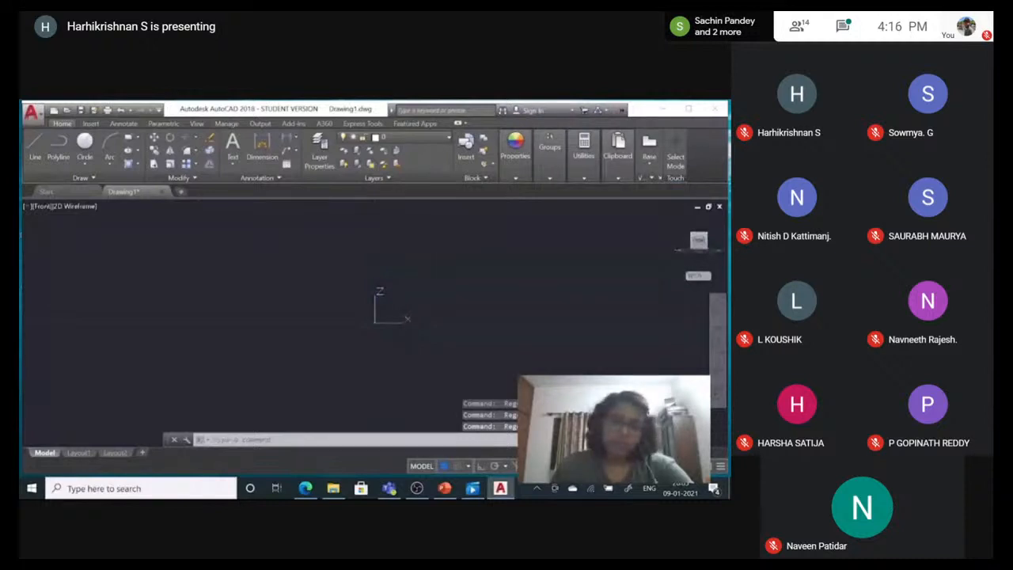
pyautogui.moveTo(508, 209); pyautogui.dragTo(419, 313)
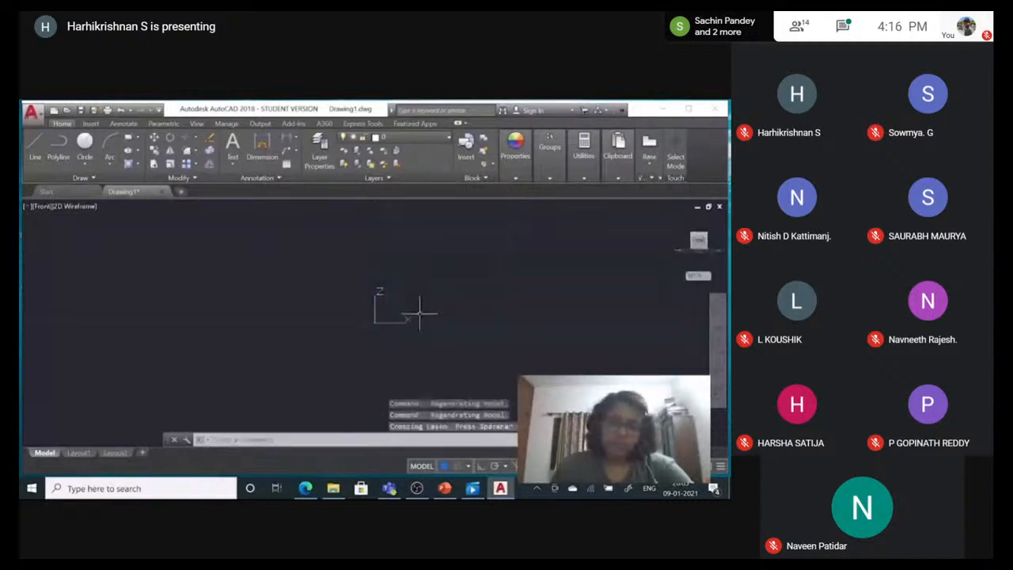
pyautogui.click(42, 206)
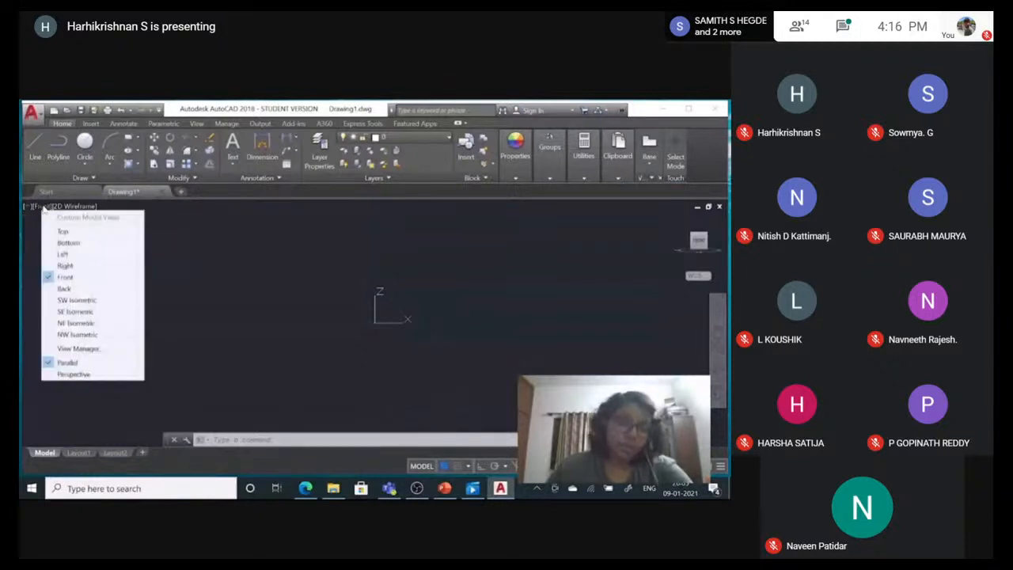
pyautogui.click(63, 231)
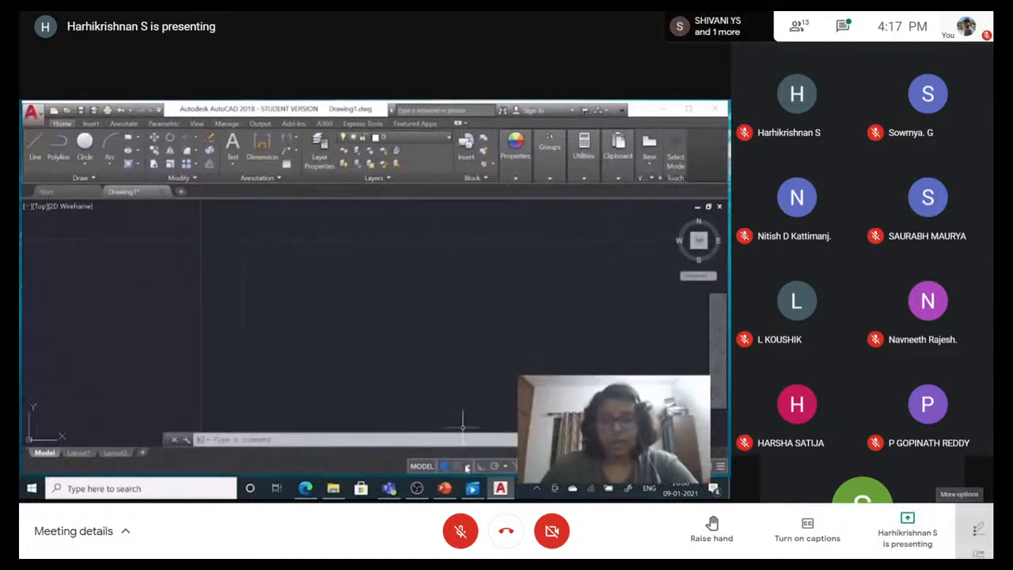
# Change the meeting layout to Sidebar.
pyautogui.click(974, 530)
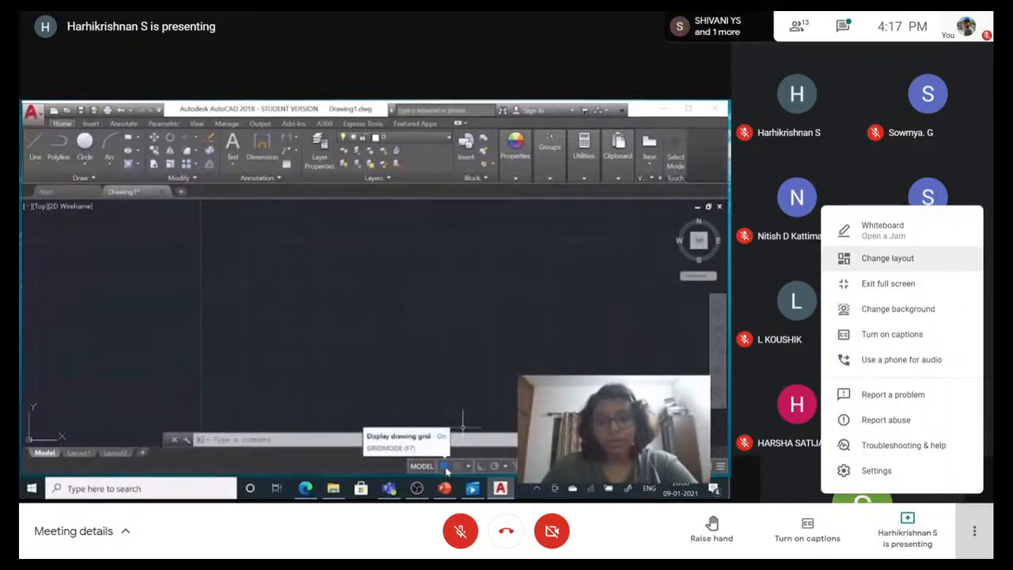
pyautogui.click(887, 258)
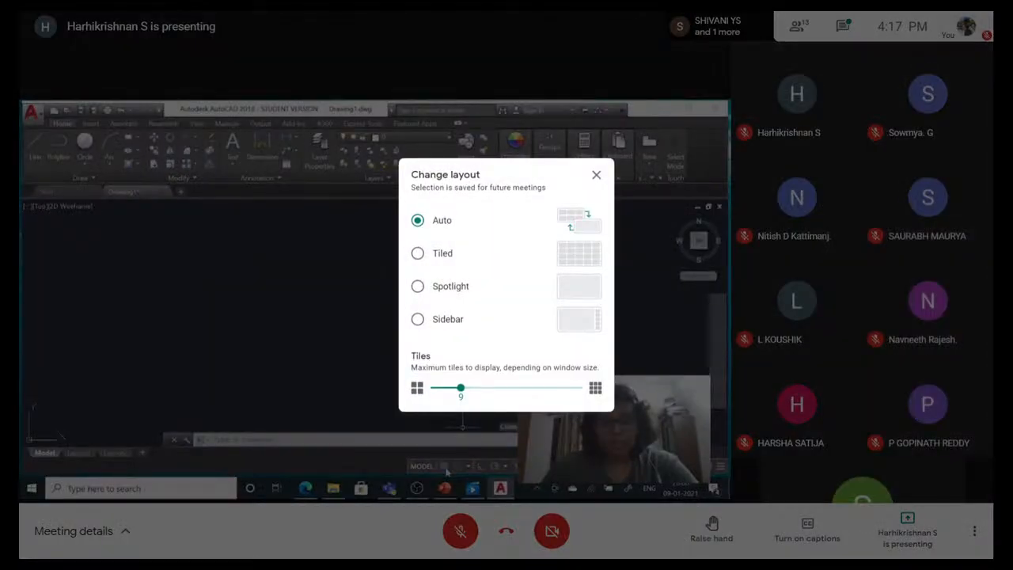
pyautogui.click(418, 319)
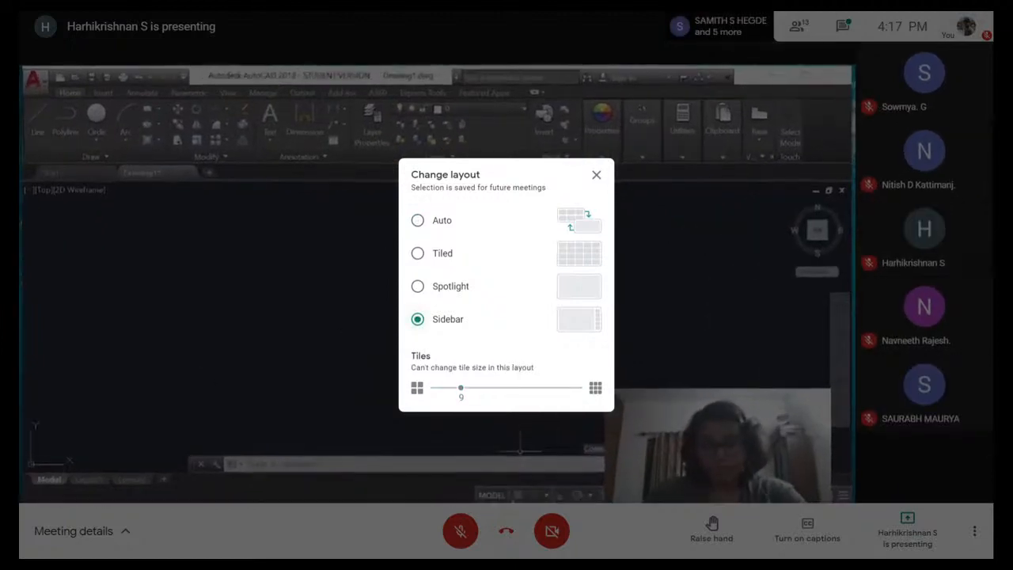
pyautogui.click(595, 174)
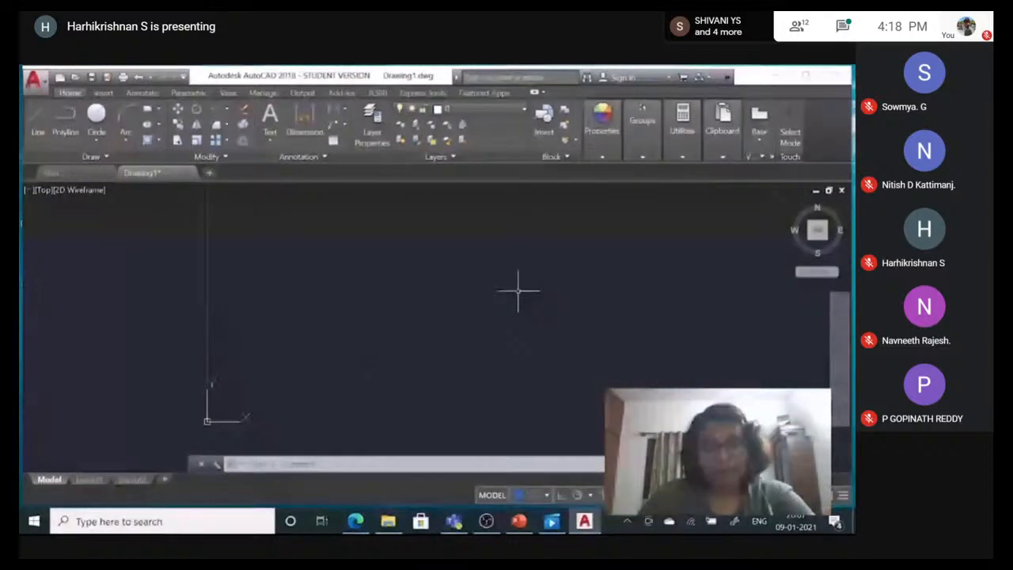
# Draw a single, nearly horizontal line in the middle of the drawing area with the Line command.
pyautogui.scroll(2, 601, 261)
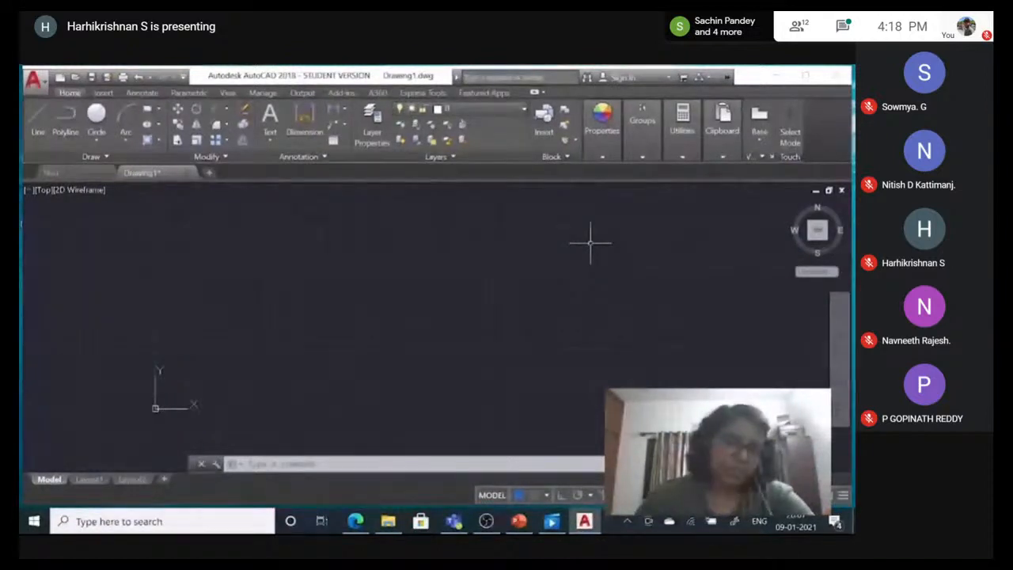
pyautogui.moveTo(629, 257); pyautogui.dragTo(557, 264, button='middle')
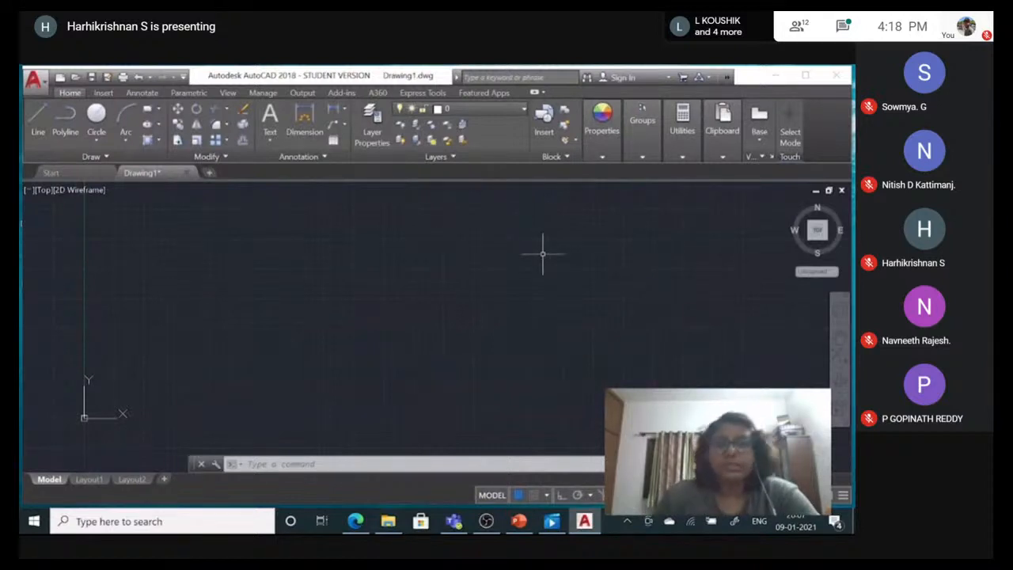
pyautogui.click(38, 119)
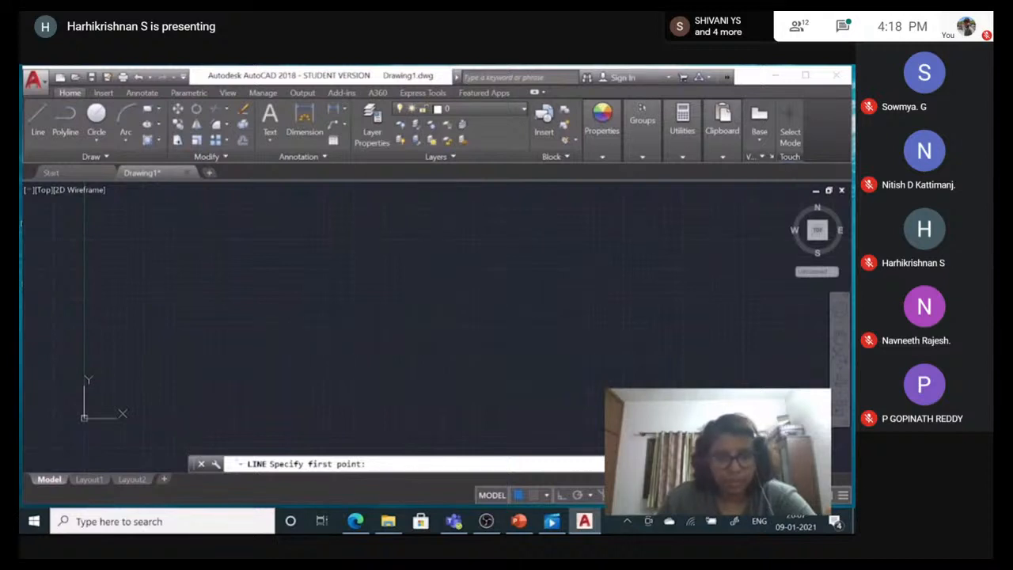
pyautogui.click(308, 305)
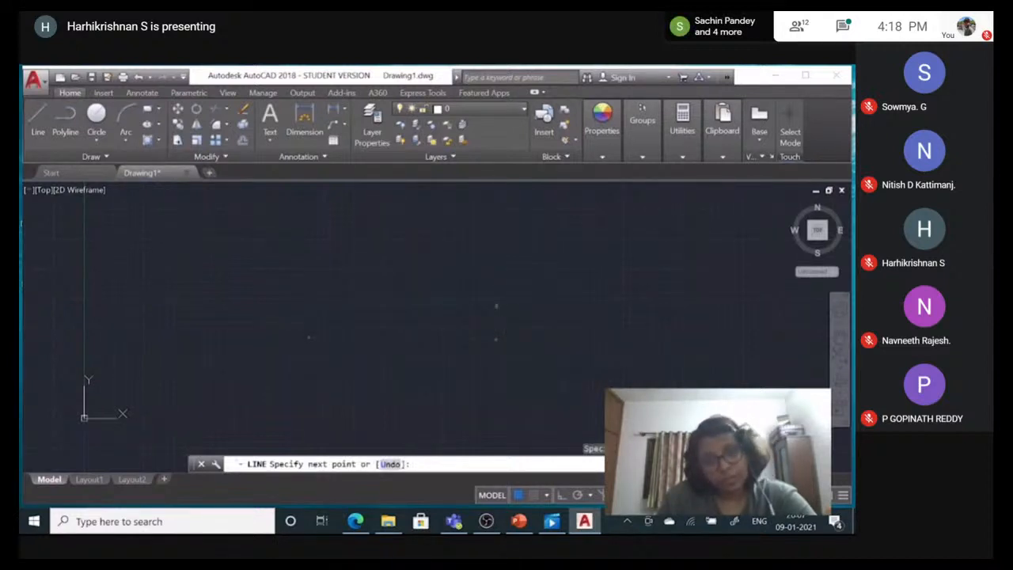
pyautogui.click(497, 306)
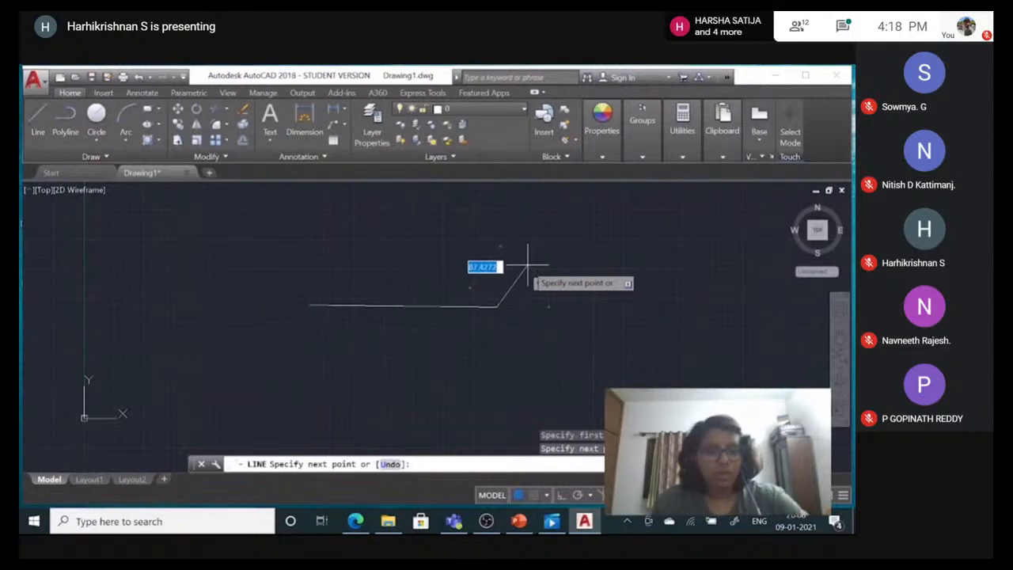
pyautogui.press('Return')
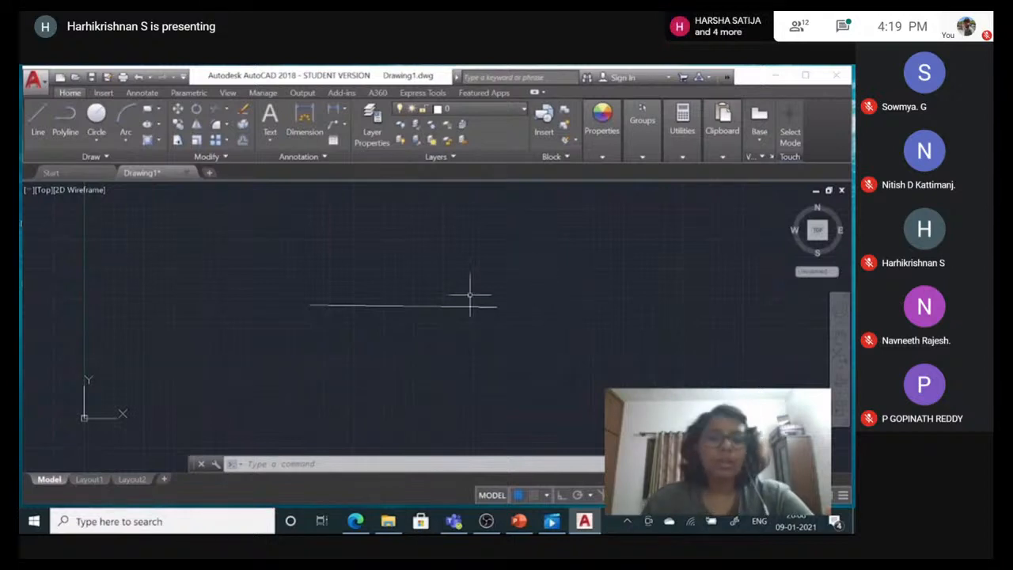
# Draw a zigzag of five connected segments above the horizontal line with the Line command.
pyautogui.click(38, 115)
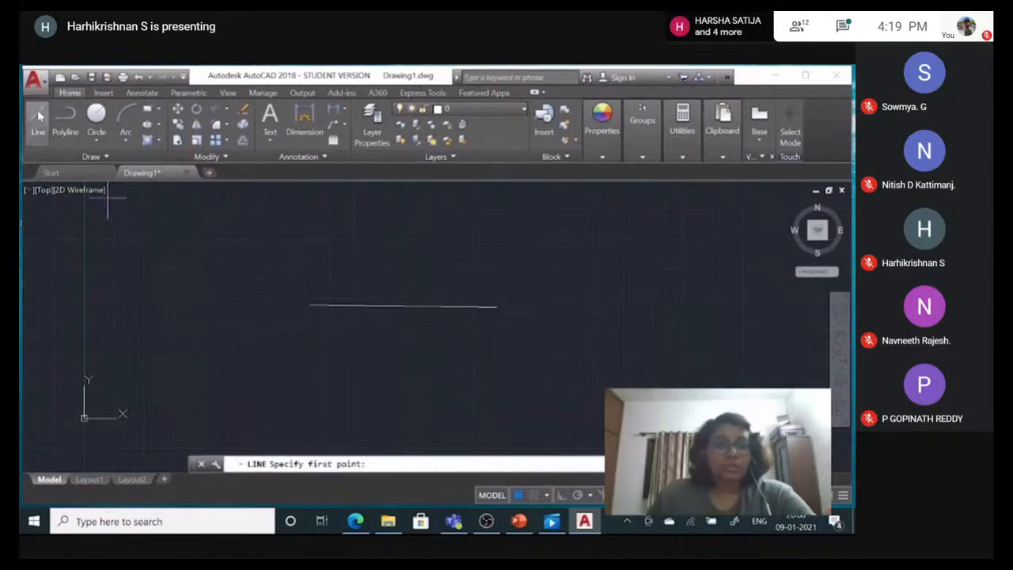
pyautogui.click(233, 269)
pyautogui.click(340, 227)
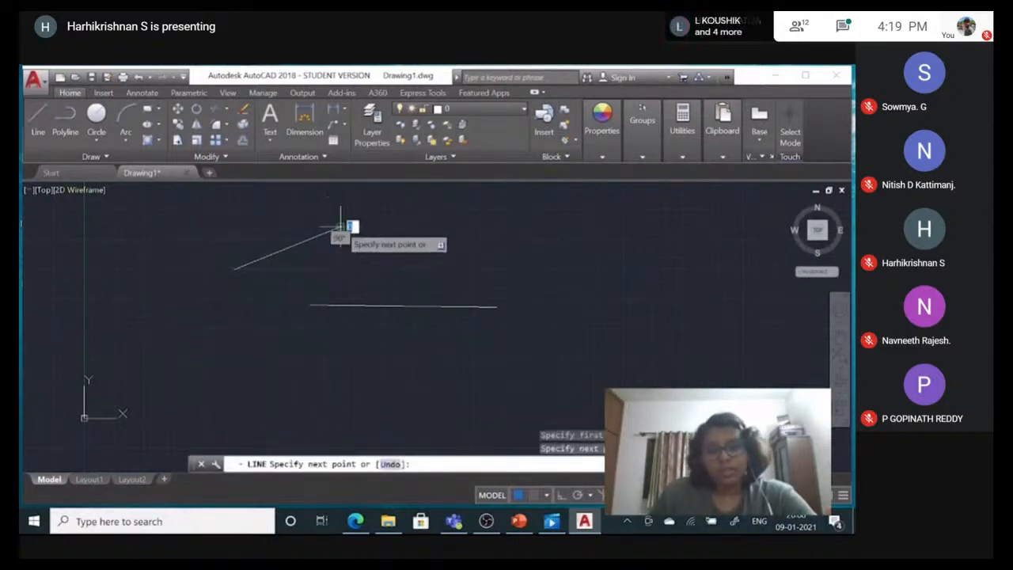
pyautogui.click(419, 260)
pyautogui.click(518, 200)
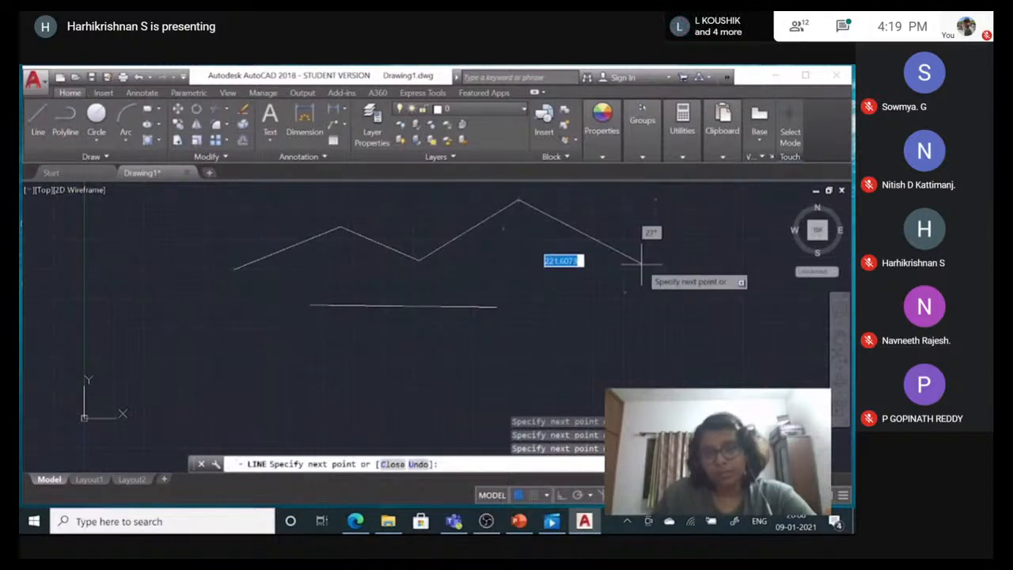
pyautogui.click(647, 273)
pyautogui.click(695, 223)
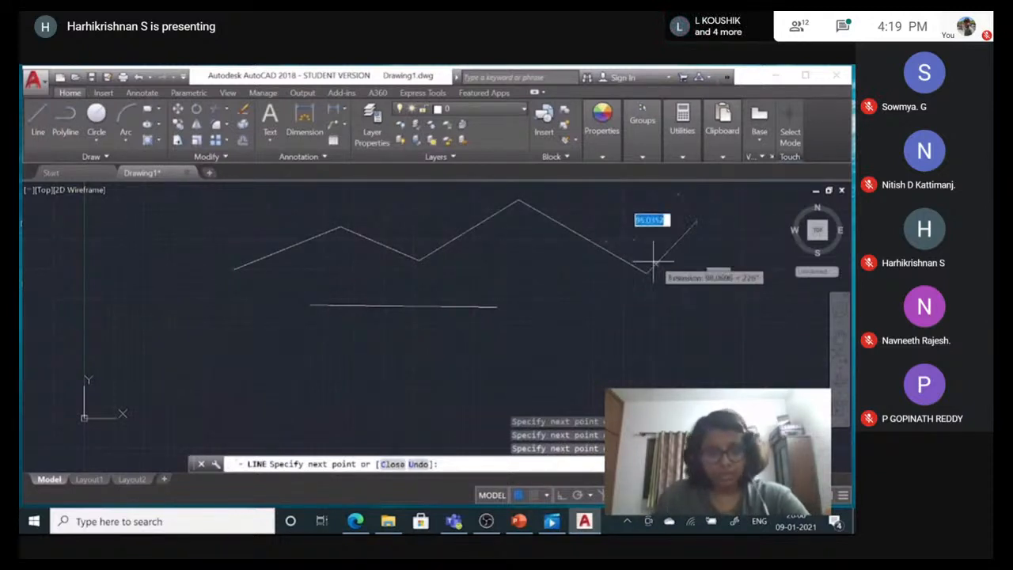
pyautogui.press('Return')
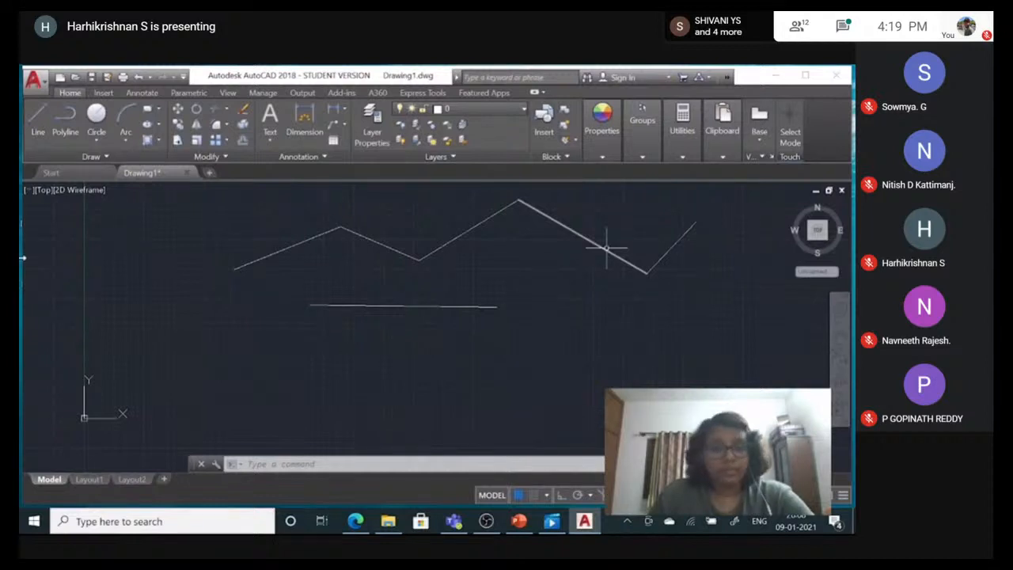
# Select the first three segments of the upper zigzag one by one to examine whether they are separate objects.
pyautogui.click(274, 253)
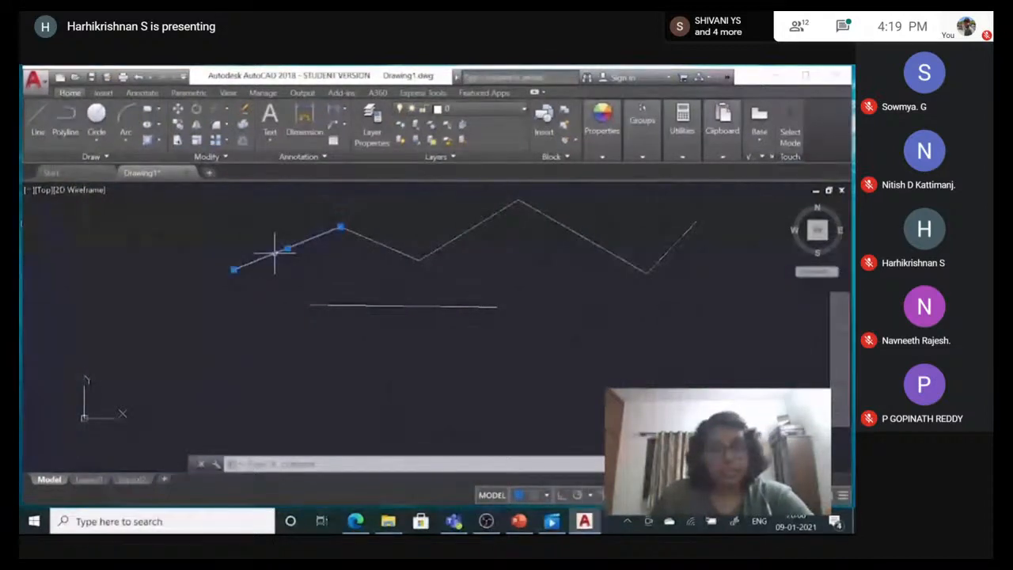
pyautogui.click(369, 233)
pyautogui.click(464, 229)
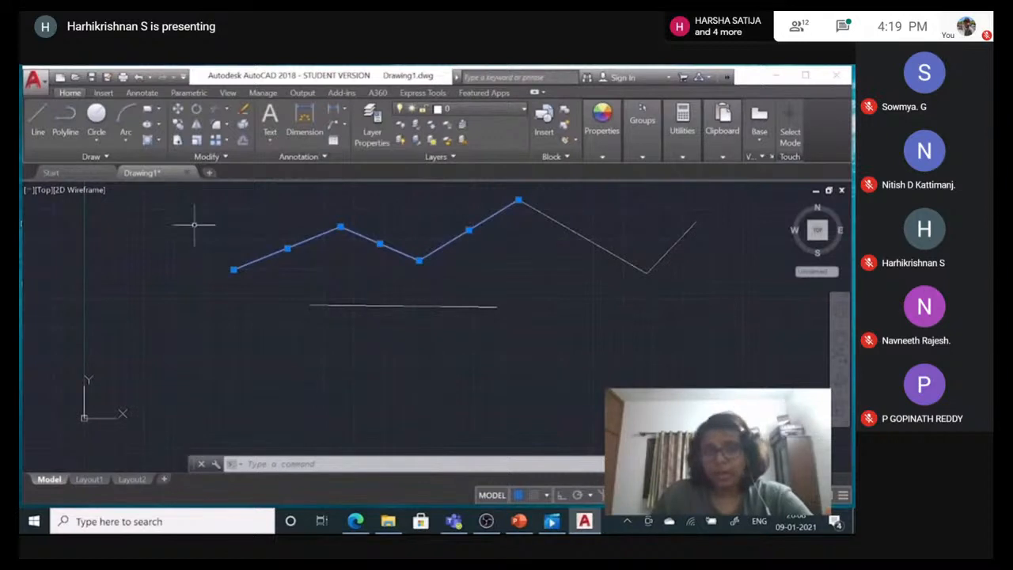
# Draw a five-segment zigzag polyline below the horizontal line.
pyautogui.click(66, 127)
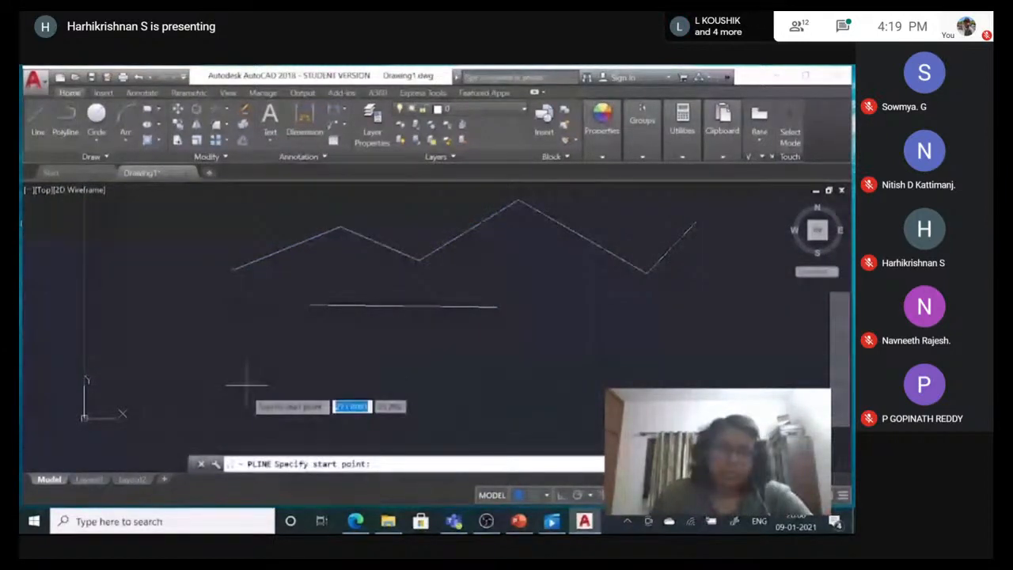
pyautogui.click(243, 392)
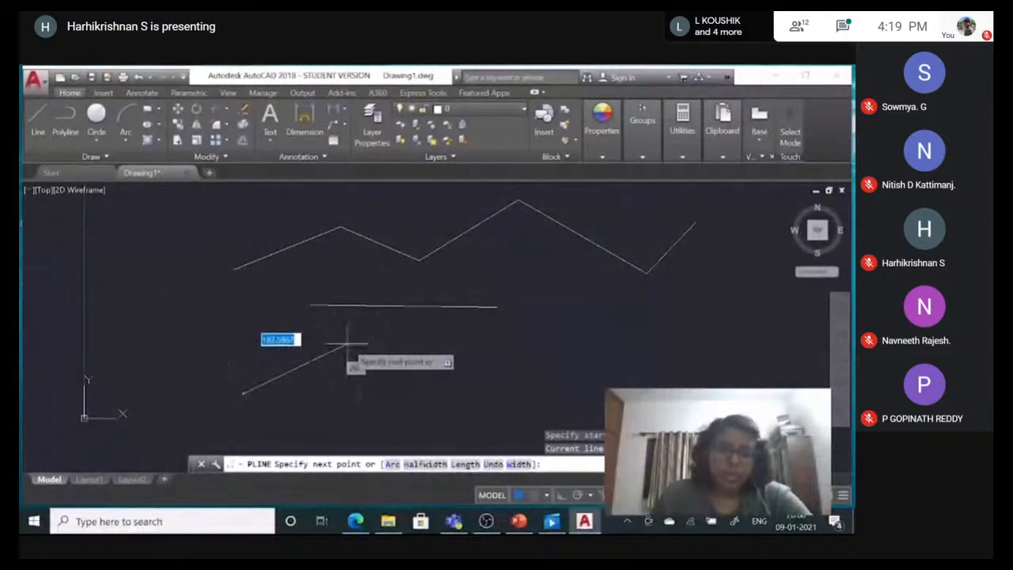
pyautogui.click(347, 343)
pyautogui.click(457, 389)
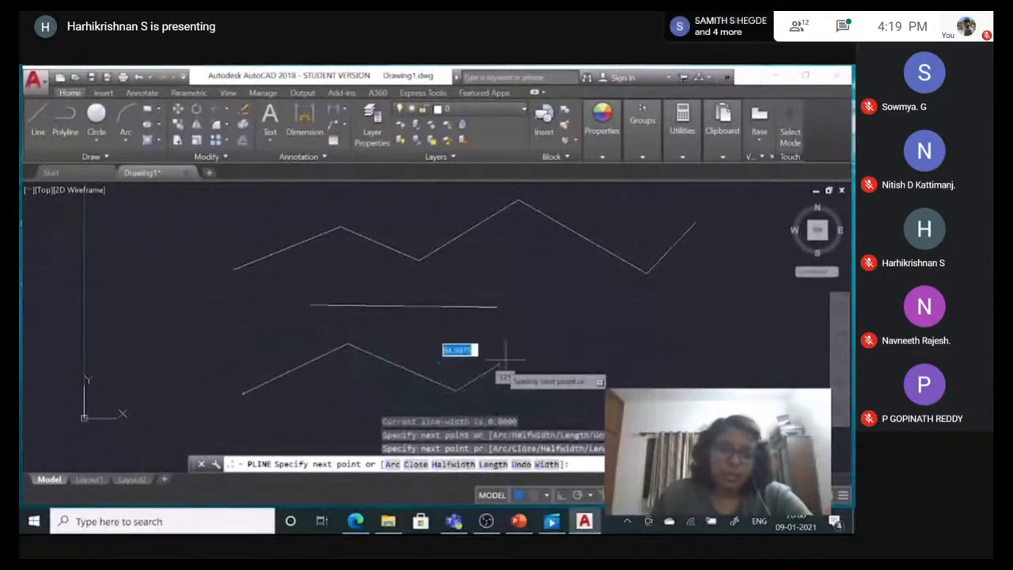
pyautogui.click(531, 335)
pyautogui.click(598, 386)
pyautogui.click(671, 328)
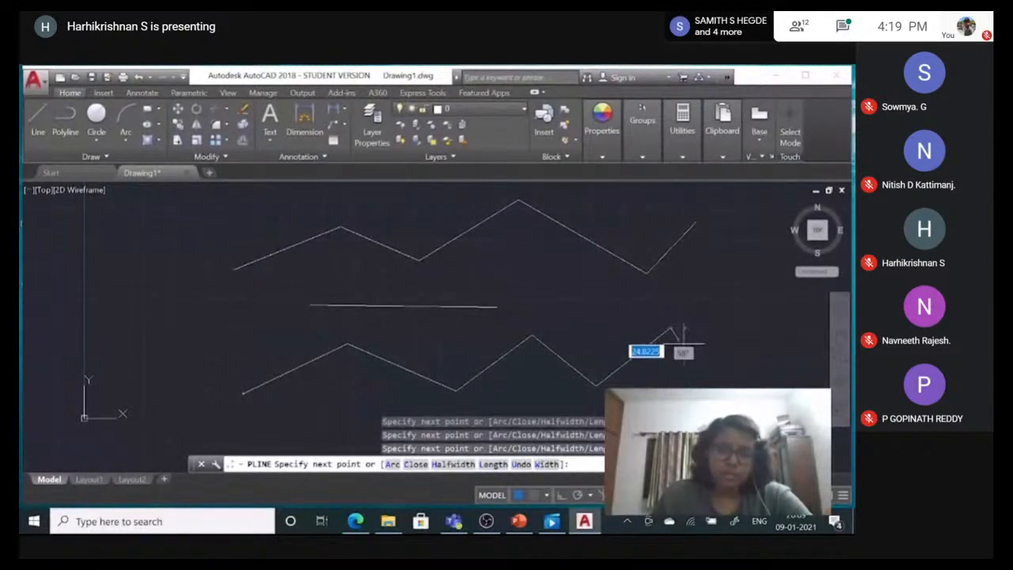
pyautogui.press('Return')
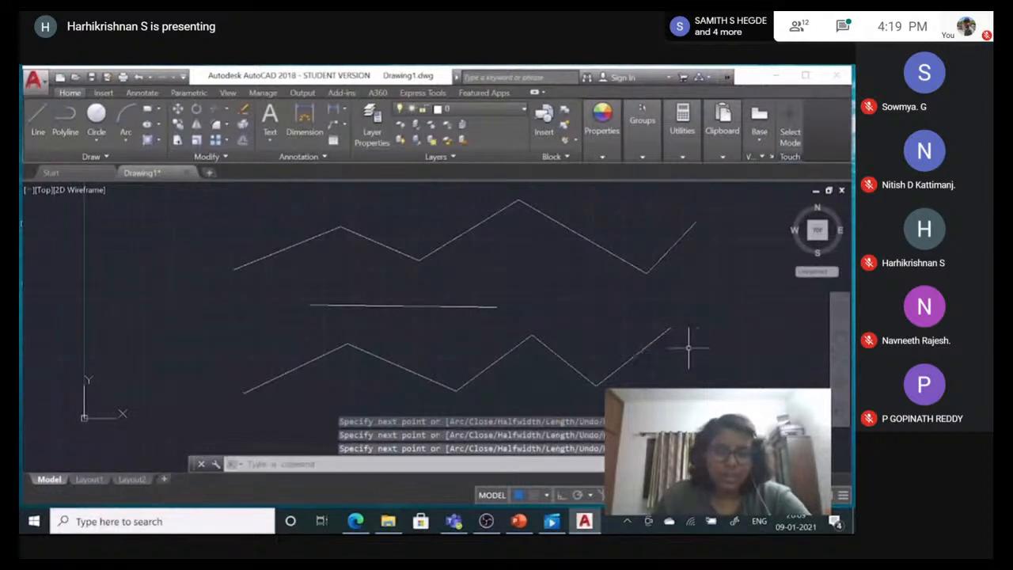
# Select the first two segments of the upper zigzag and the lower polyline to compare how much of each is picked.
pyautogui.click(305, 244)
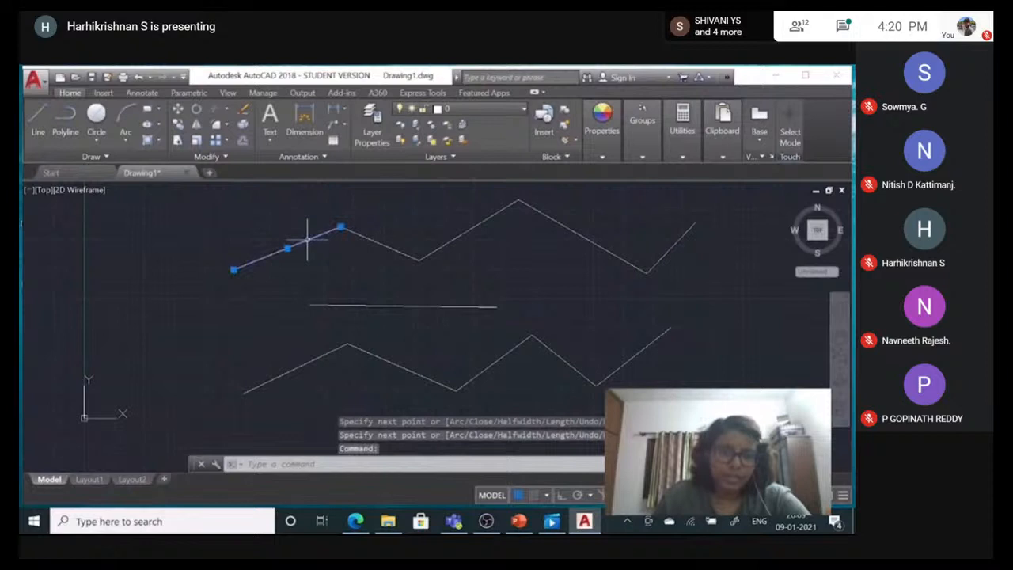
pyautogui.click(364, 235)
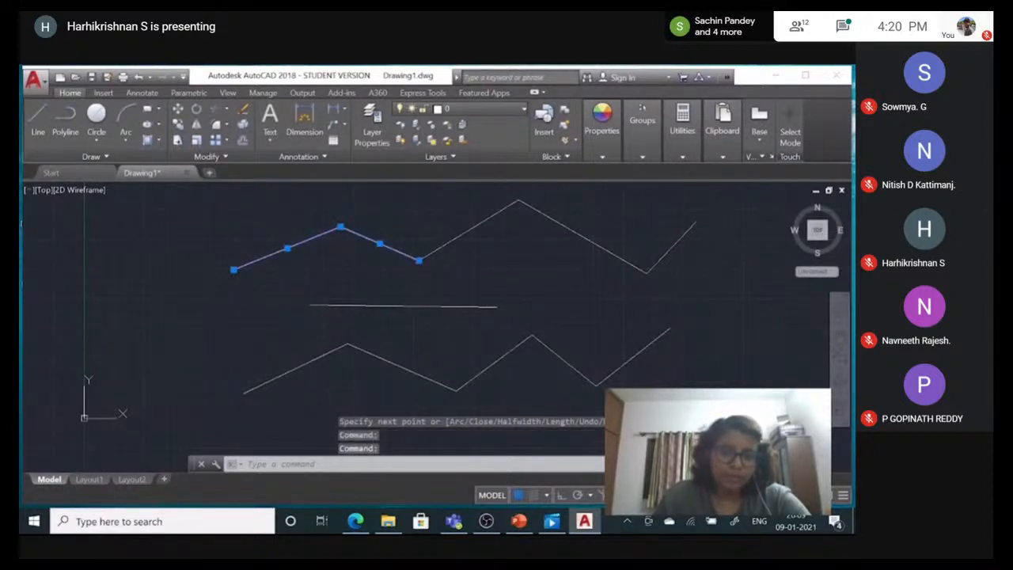
pyautogui.click(289, 364)
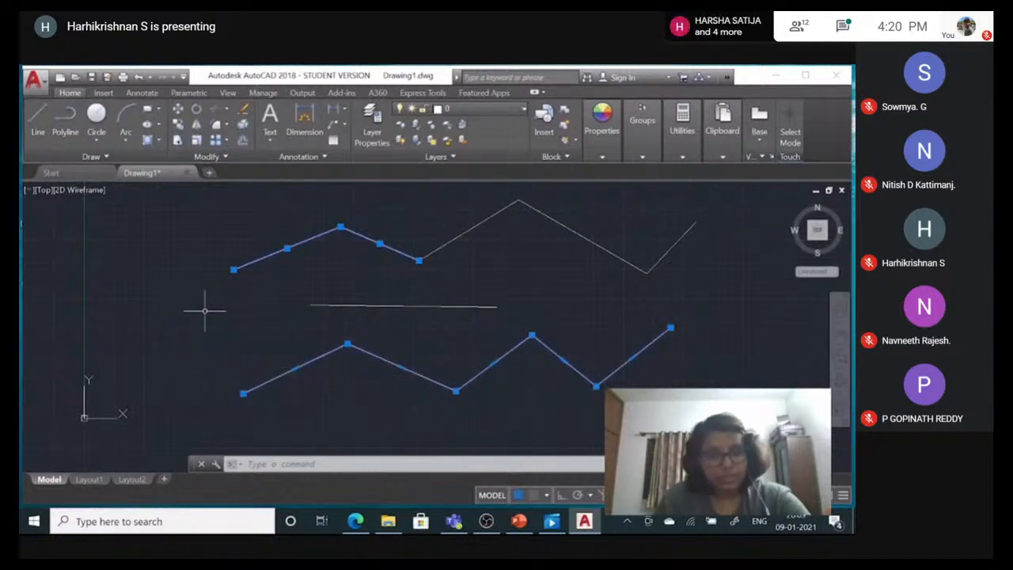
pyautogui.press('Escape')
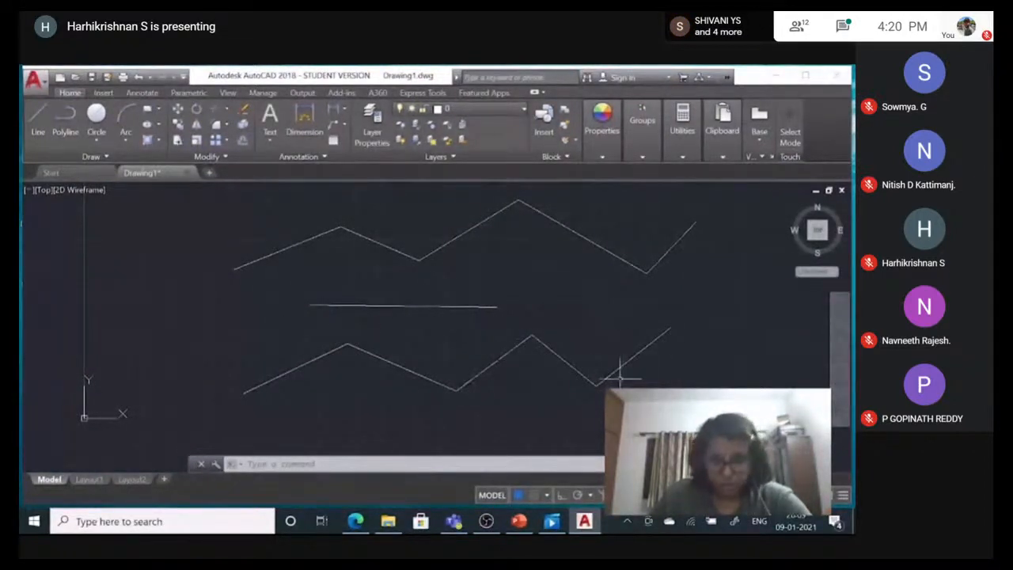
pyautogui.click(324, 234)
pyautogui.click(372, 231)
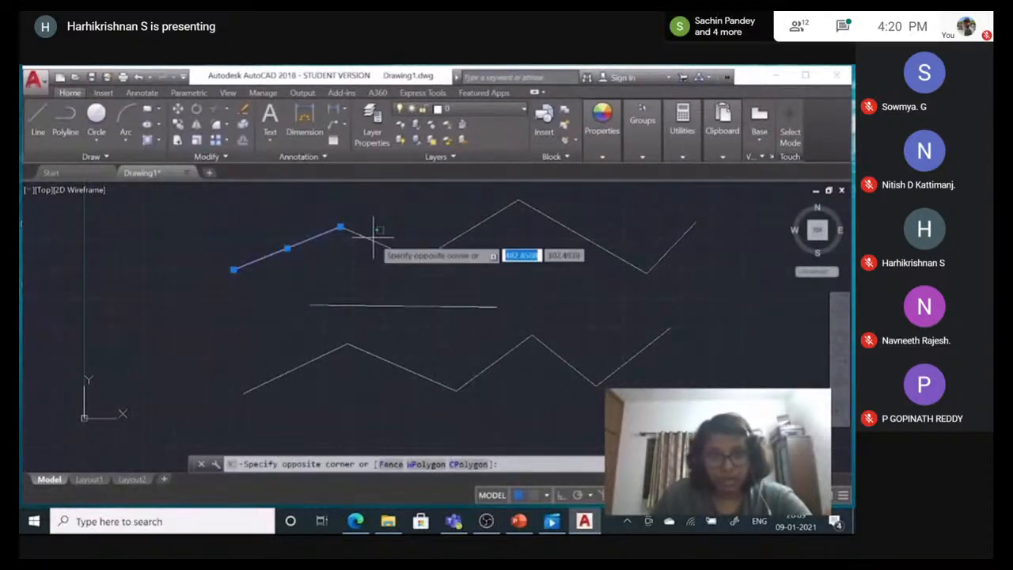
pyautogui.click(376, 240)
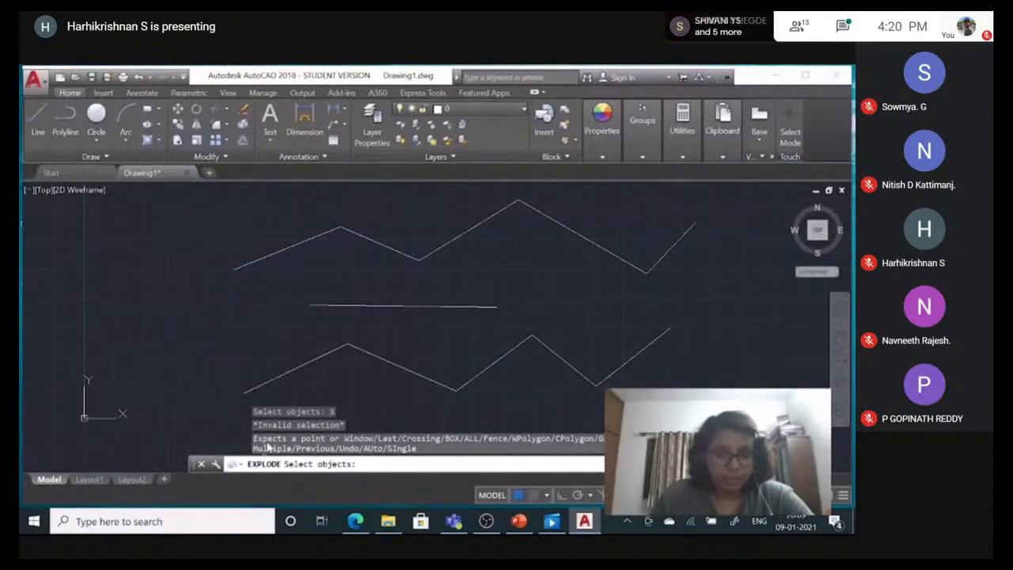
# Explode the lower zigzag polyline and select its first four segments one by one to check that they are separate.
pyautogui.click(308, 362)
pyautogui.press('Return')
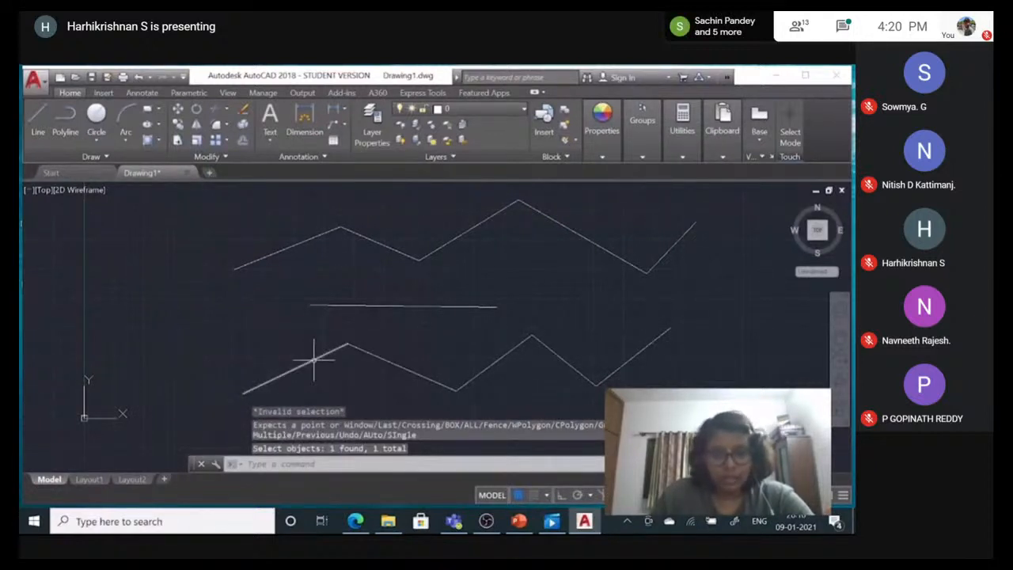
pyautogui.click(314, 360)
pyautogui.click(393, 363)
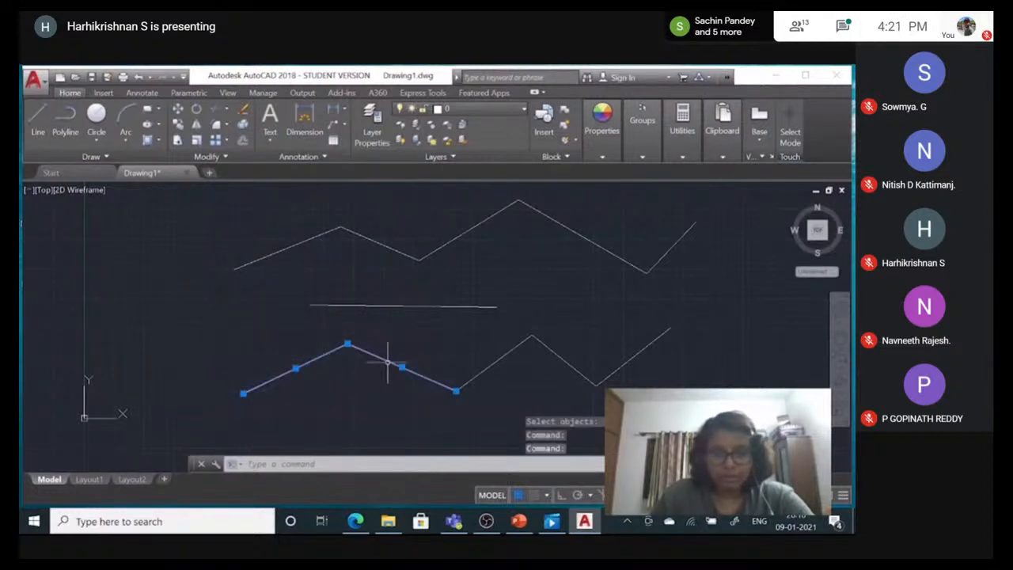
pyautogui.click(503, 355)
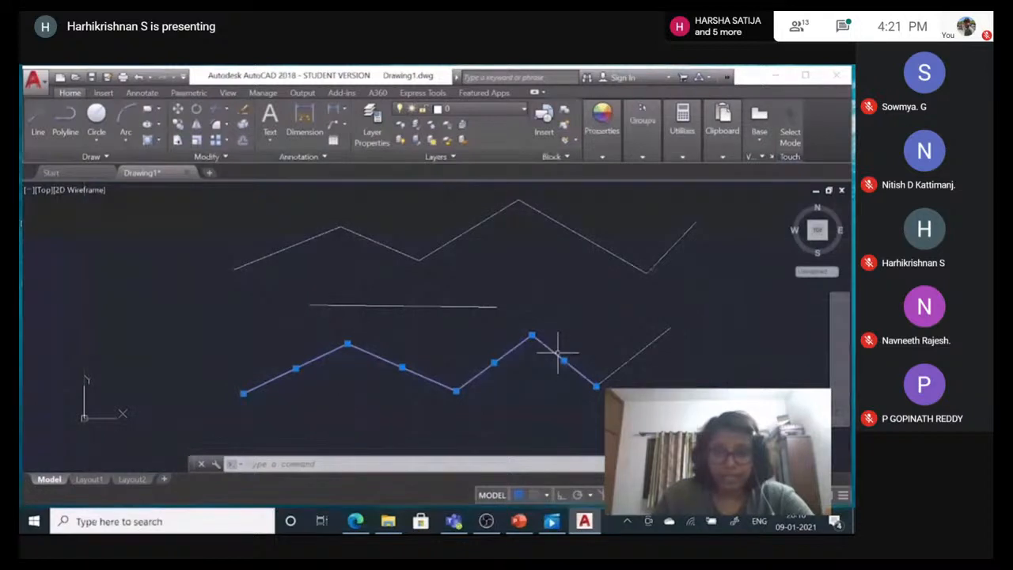
pyautogui.click(261, 320)
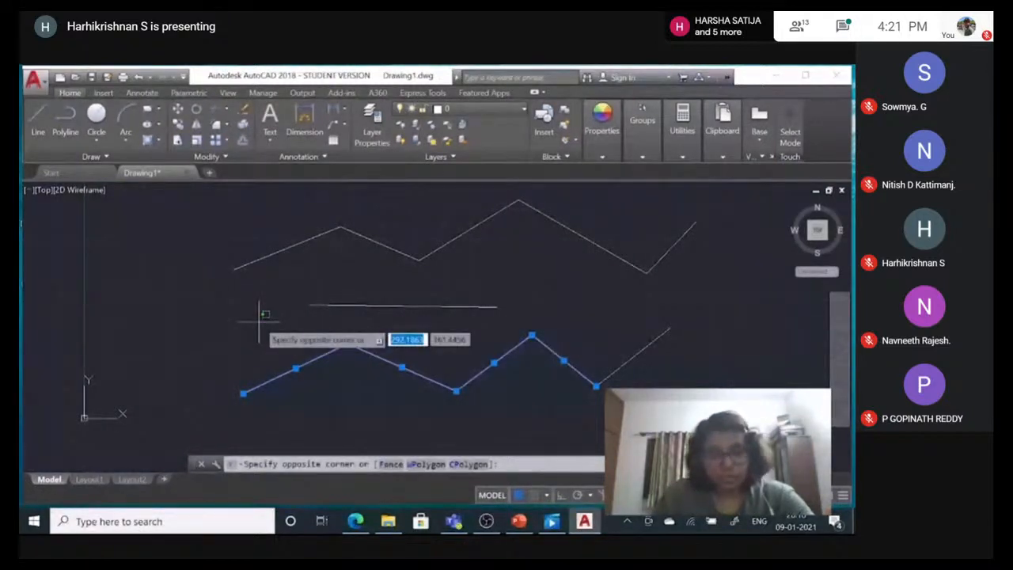
pyautogui.click(262, 319)
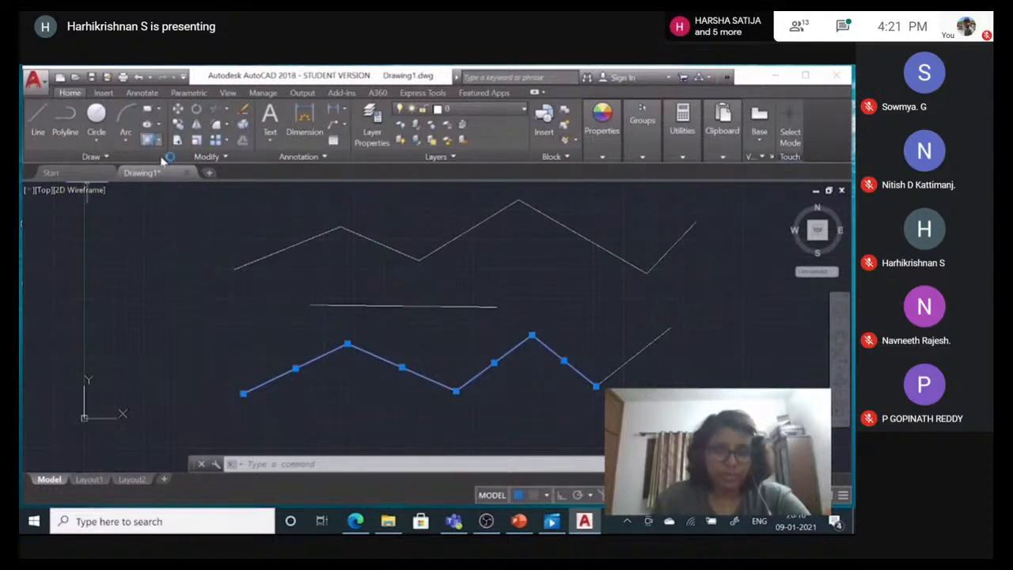
pyautogui.click(283, 370)
pyautogui.click(328, 345)
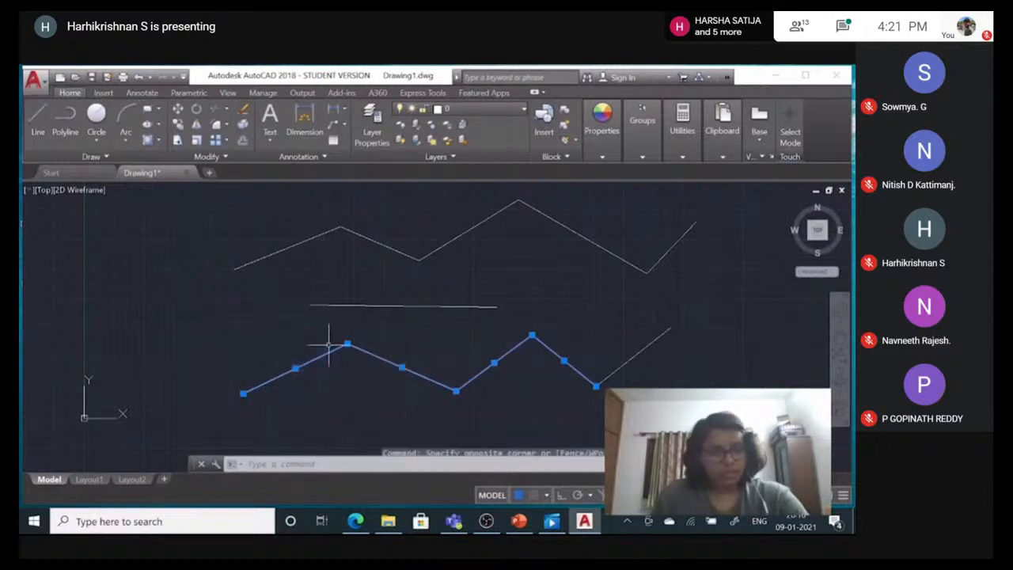
pyautogui.click(186, 289)
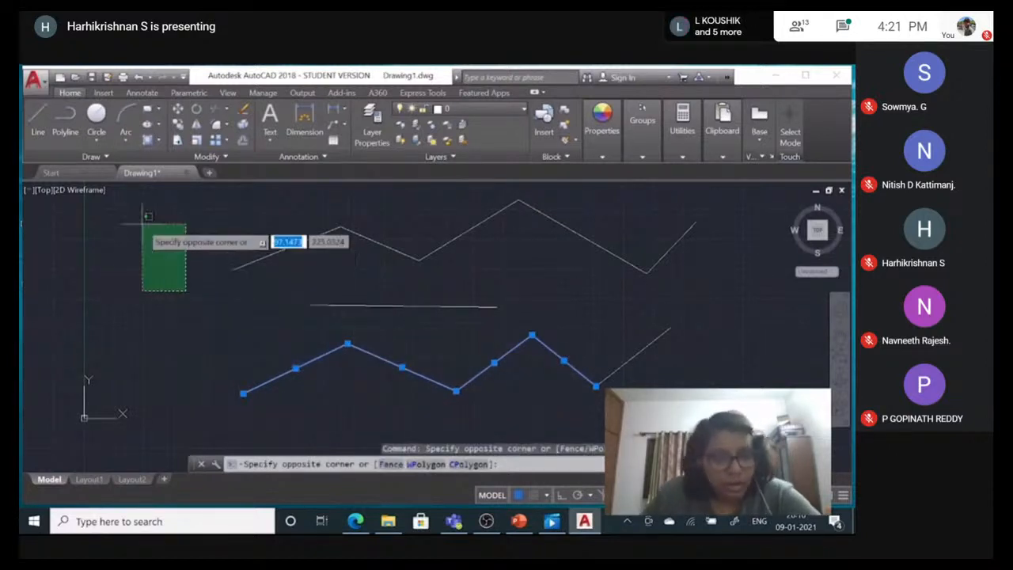
pyautogui.click(158, 269)
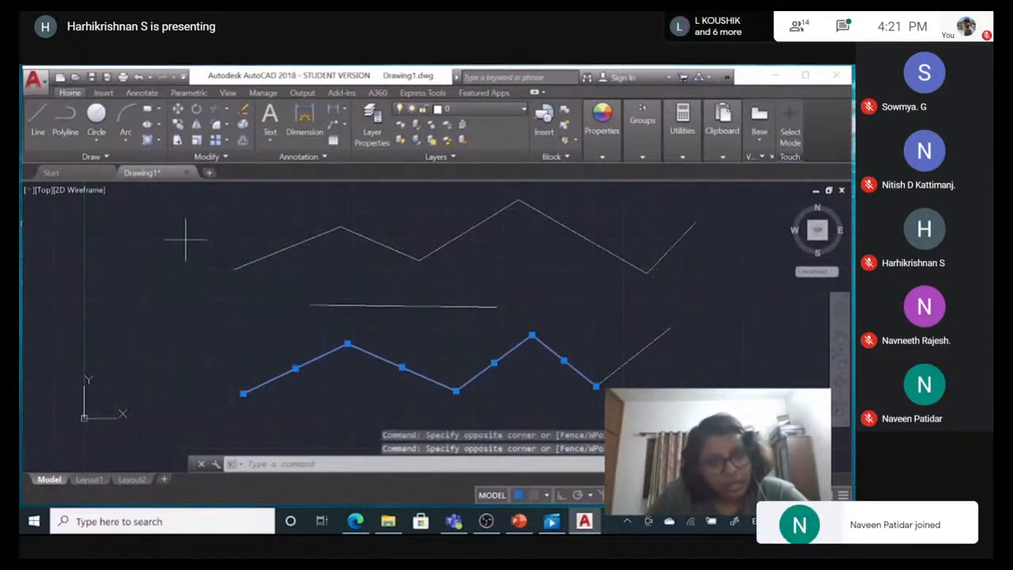
pyautogui.click(185, 241)
pyautogui.click(267, 320)
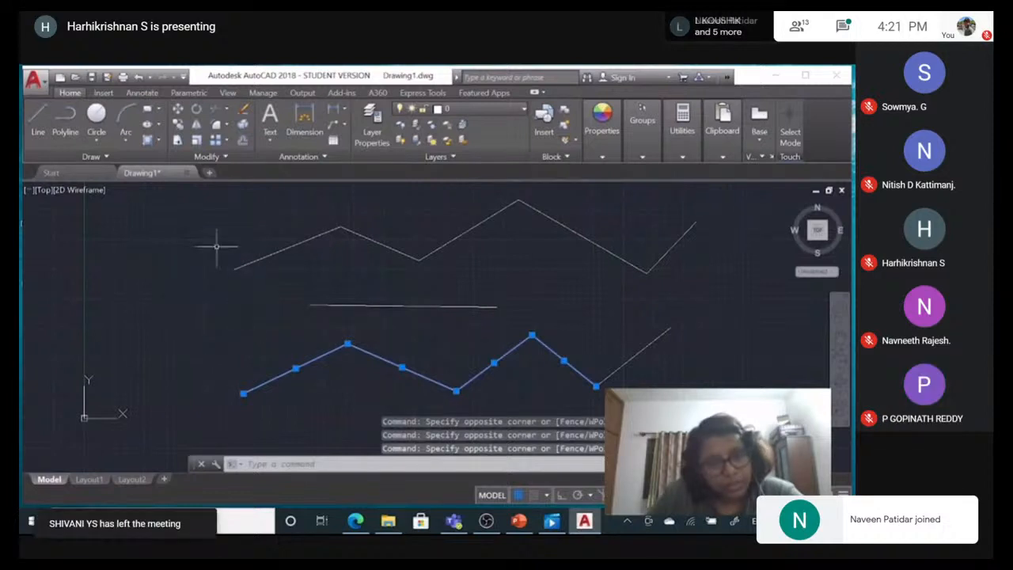
pyautogui.click(124, 320)
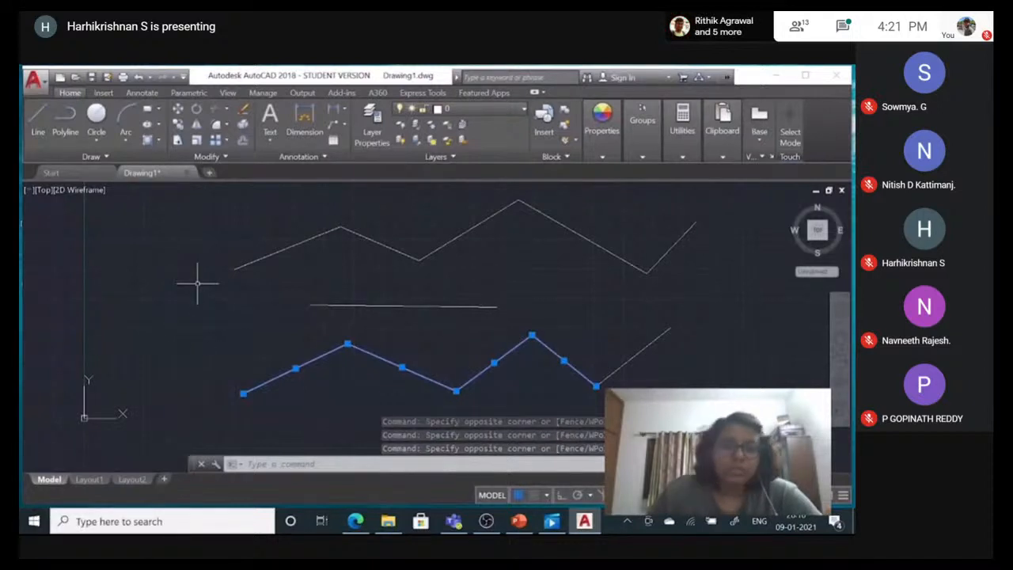
pyautogui.press('Escape')
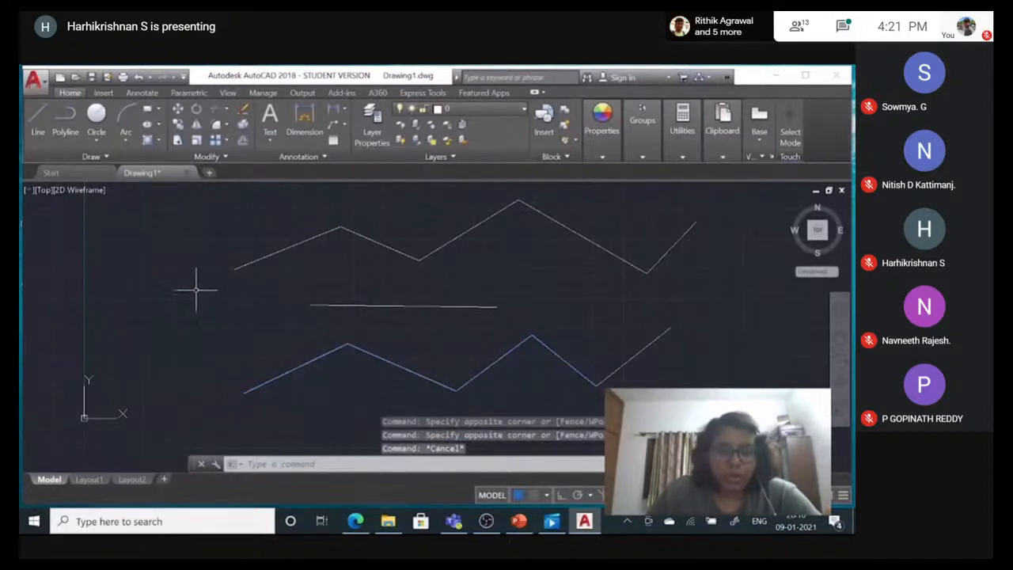
# Use crossing selections to pick the first and fourth upper segments and the second and fourth lower segments, and clear the selection.
pyautogui.click(267, 208)
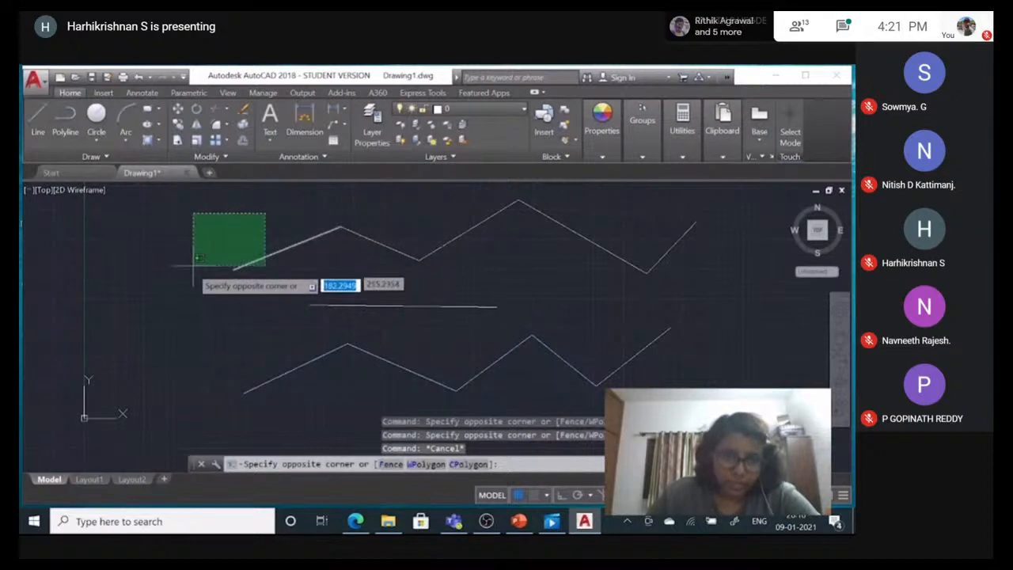
pyautogui.click(173, 284)
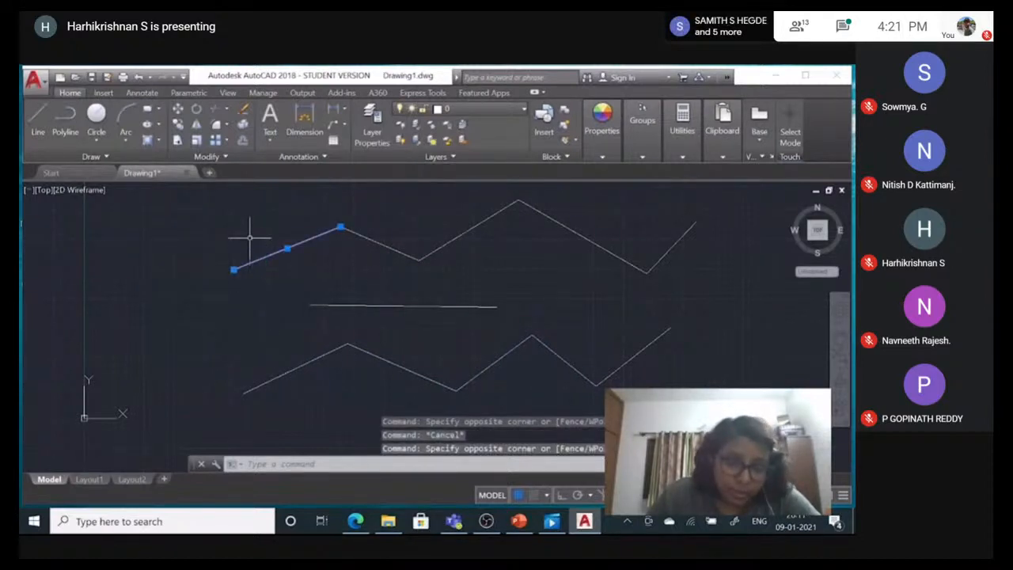
pyautogui.moveTo(426, 205); pyautogui.dragTo(442, 227)
pyautogui.click(615, 199)
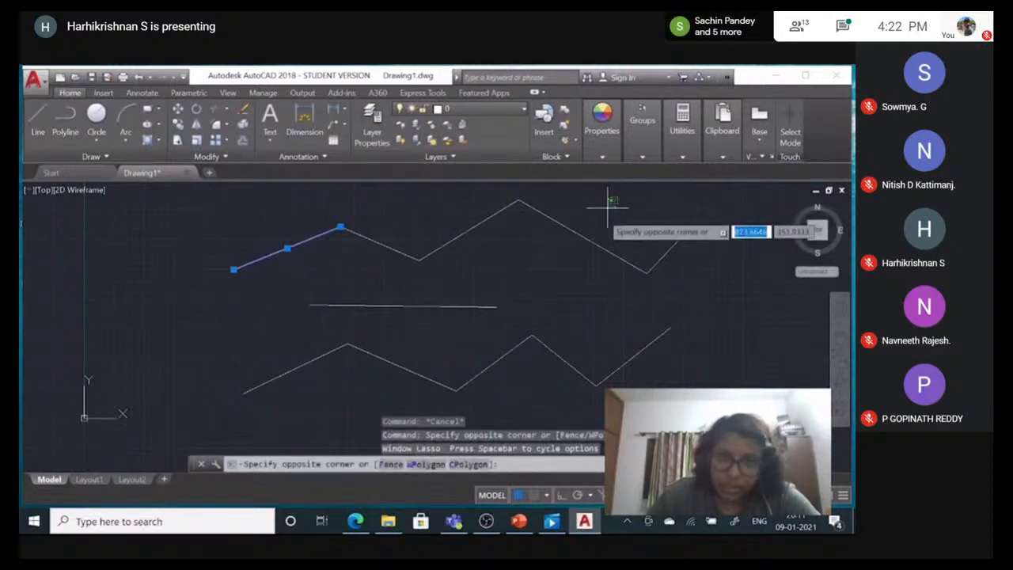
pyautogui.click(570, 251)
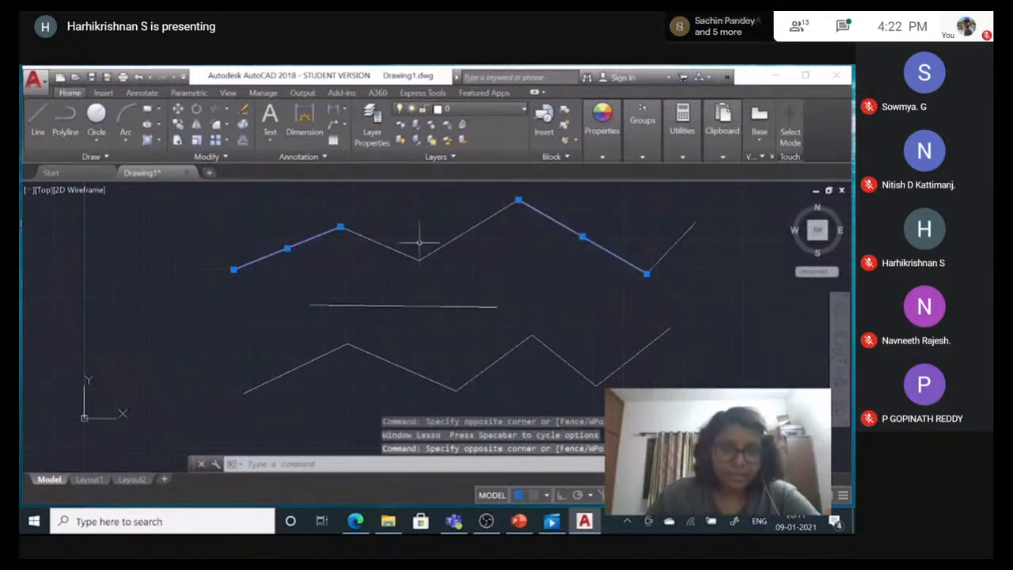
pyautogui.click(410, 338)
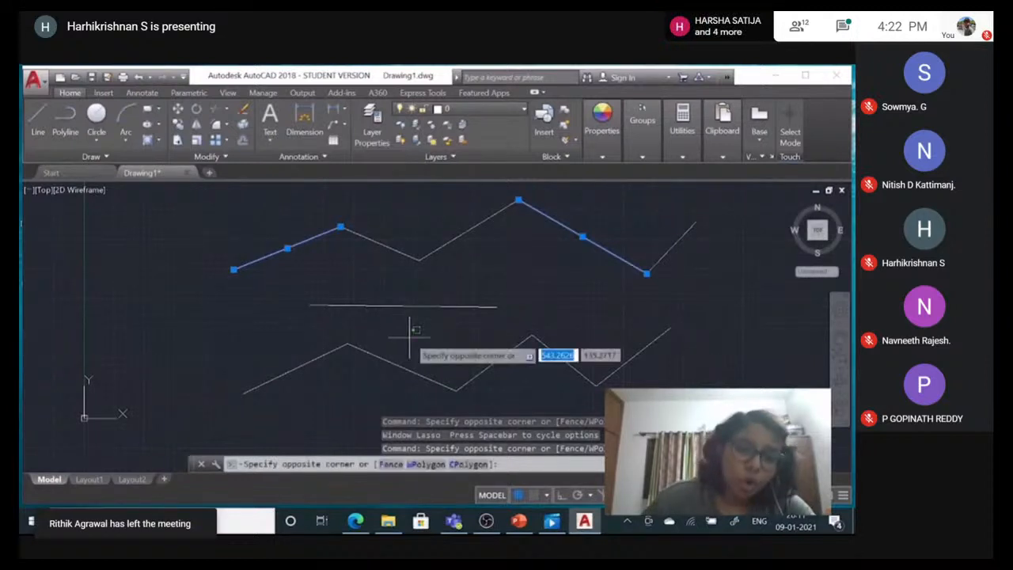
pyautogui.click(380, 370)
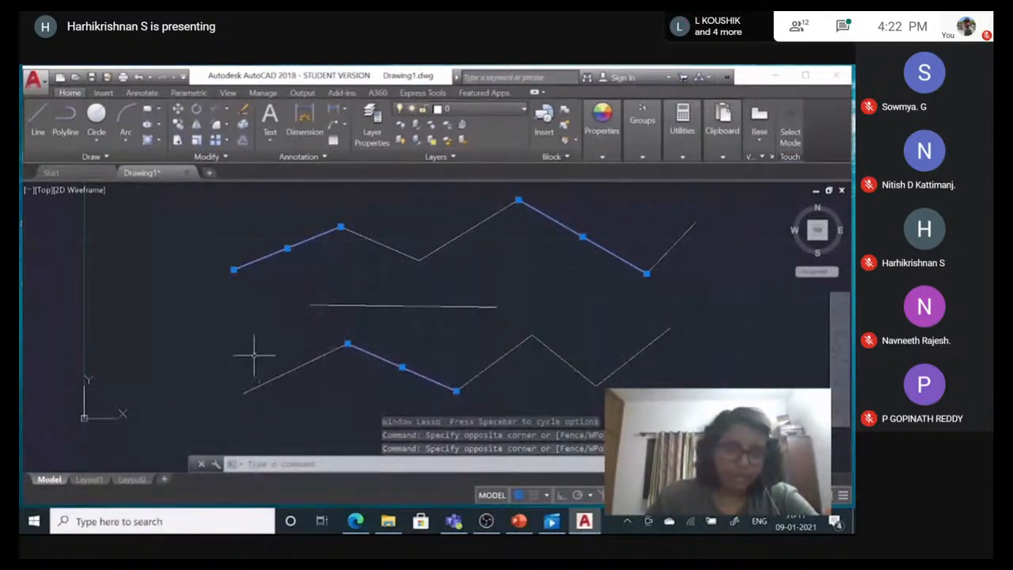
pyautogui.click(614, 328)
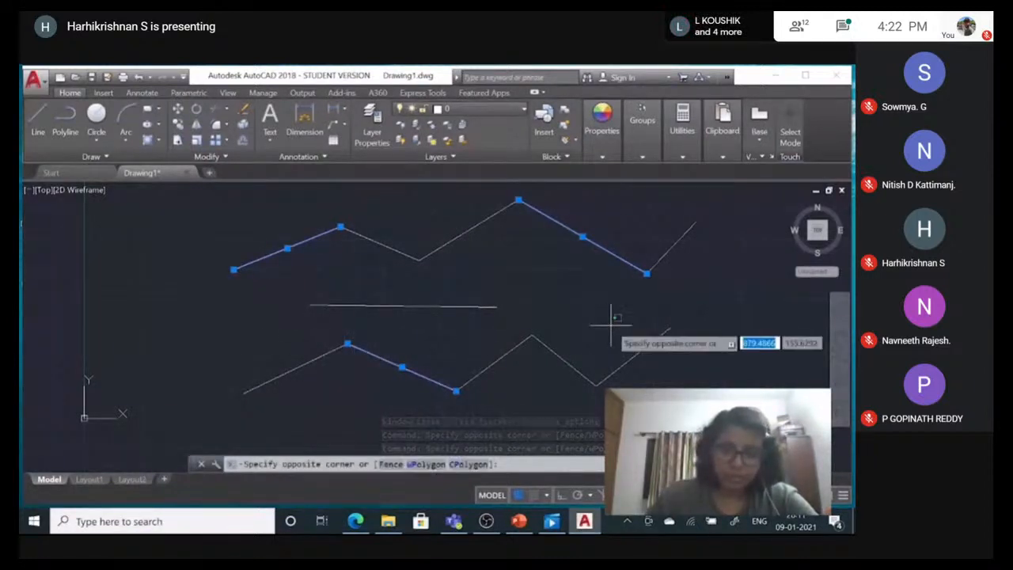
pyautogui.click(565, 370)
pyautogui.press('Escape')
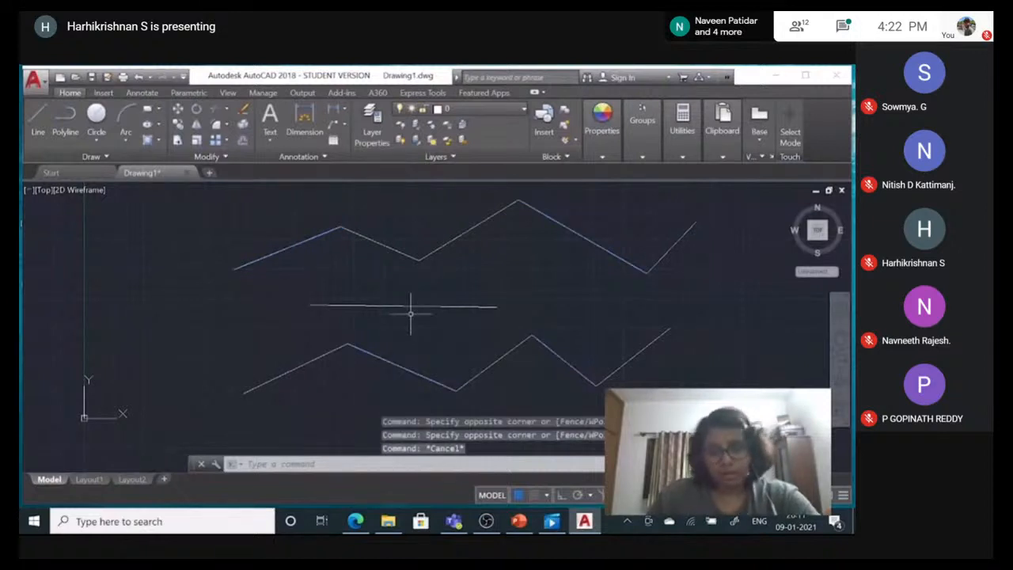
# Enclose the first upper segment in a window selection and try a window that only partly covers the first lower segment.
pyautogui.click(174, 196)
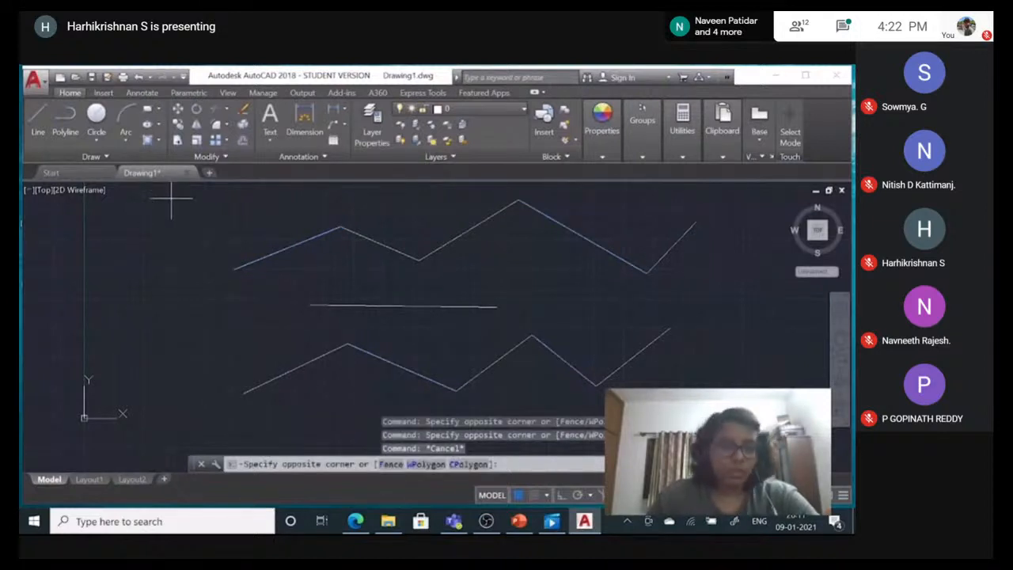
pyautogui.click(206, 222)
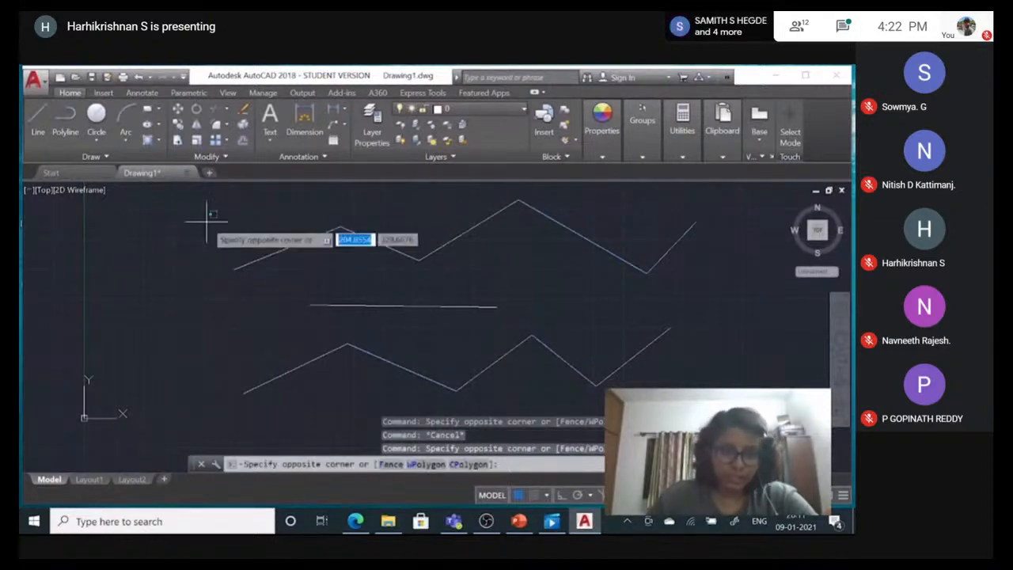
pyautogui.click(366, 279)
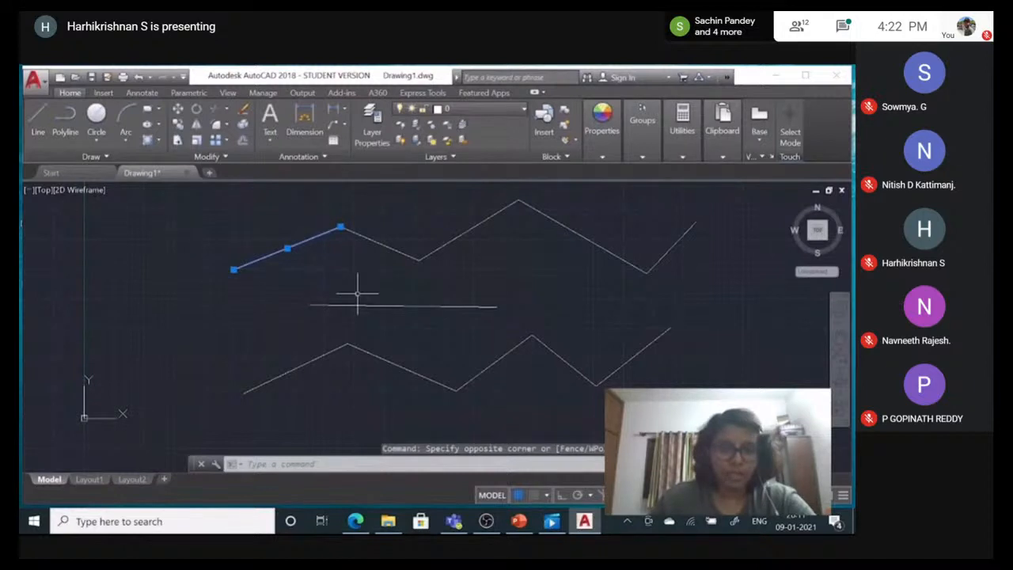
pyautogui.click(251, 348)
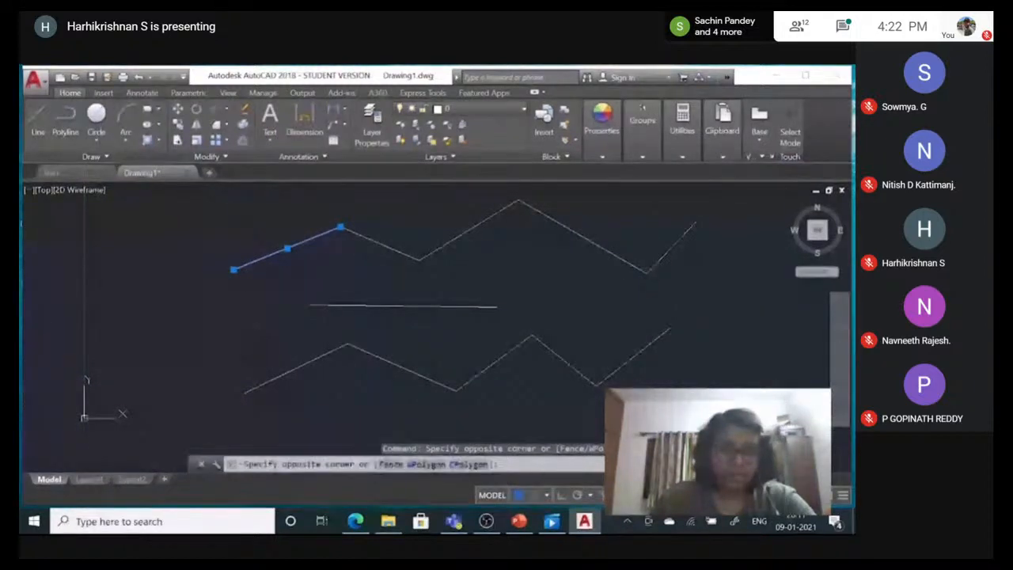
pyautogui.click(306, 386)
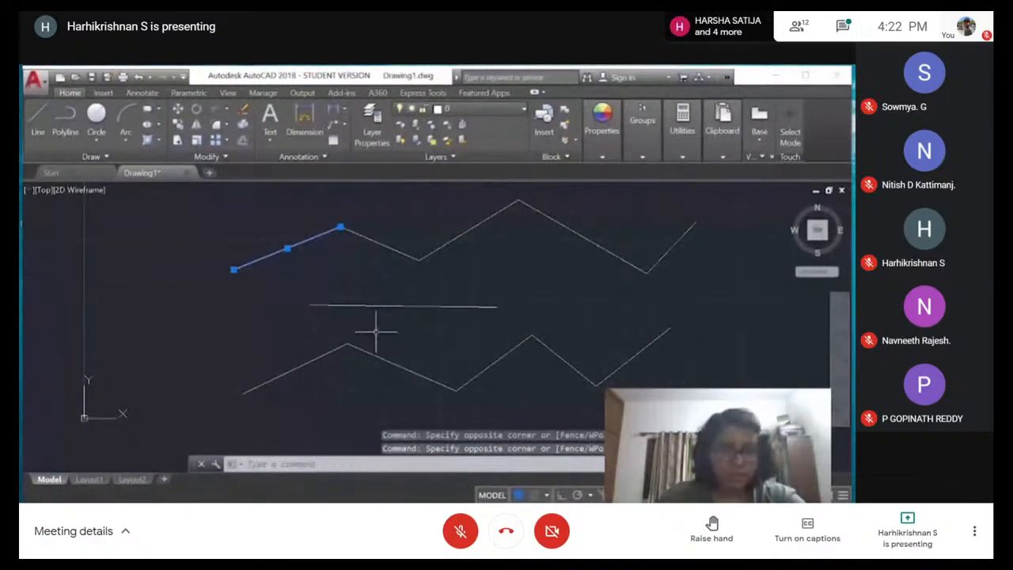
# Pick the second lower segment with a crossing selection, clear it, and fully enclose the first lower segment in a window selection.
pyautogui.click(411, 334)
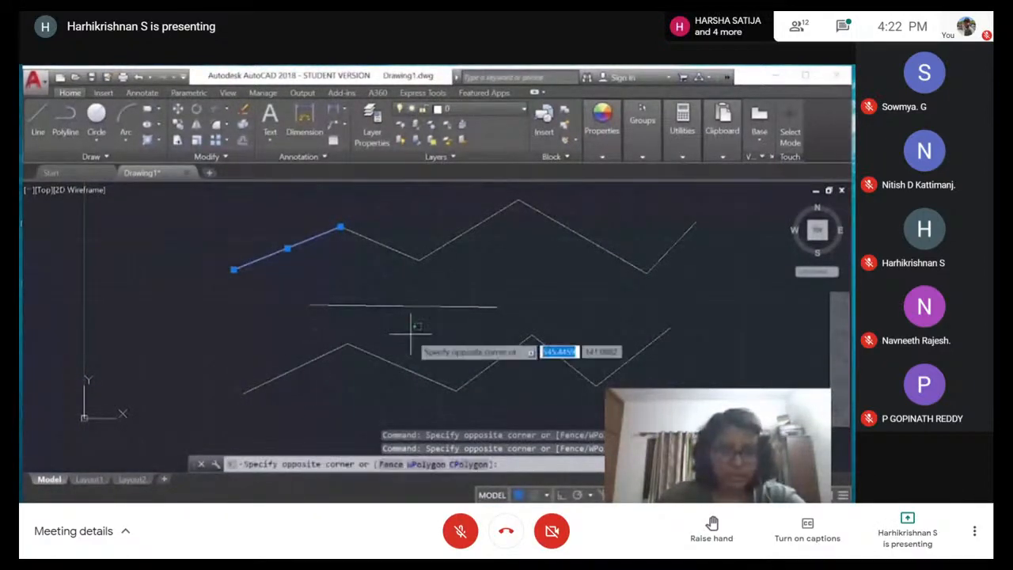
pyautogui.click(382, 364)
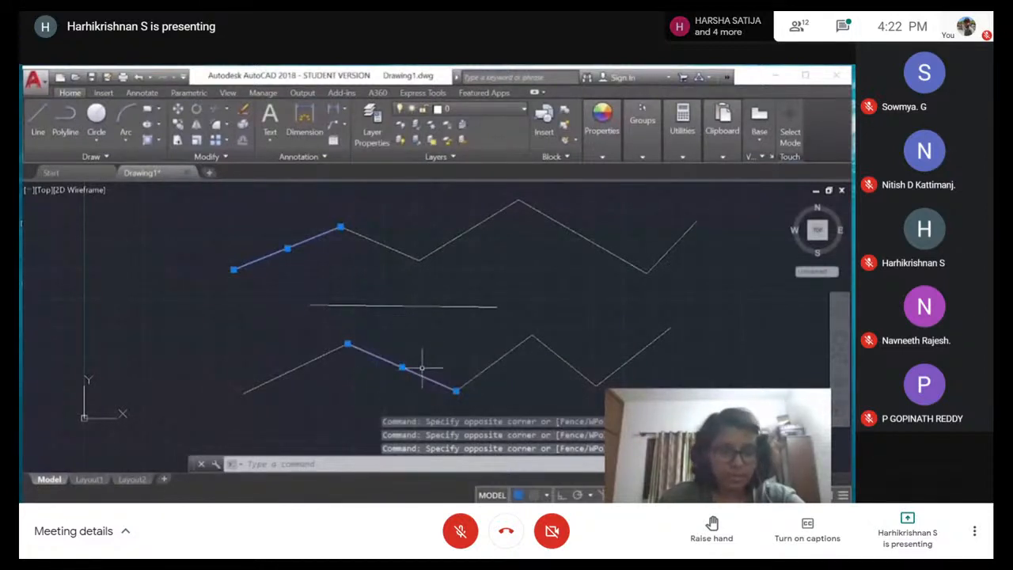
pyautogui.press('Escape')
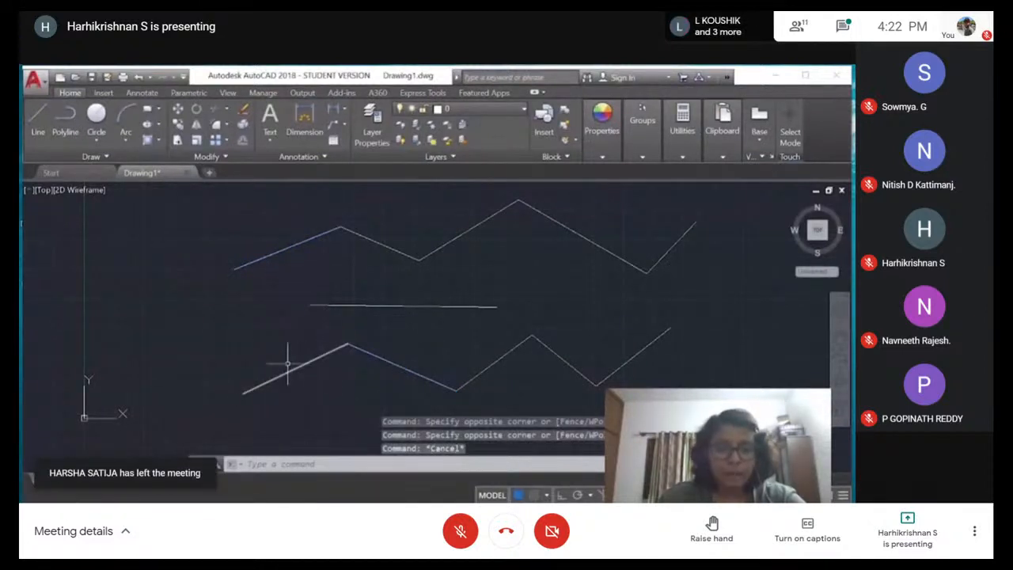
pyautogui.click(226, 330)
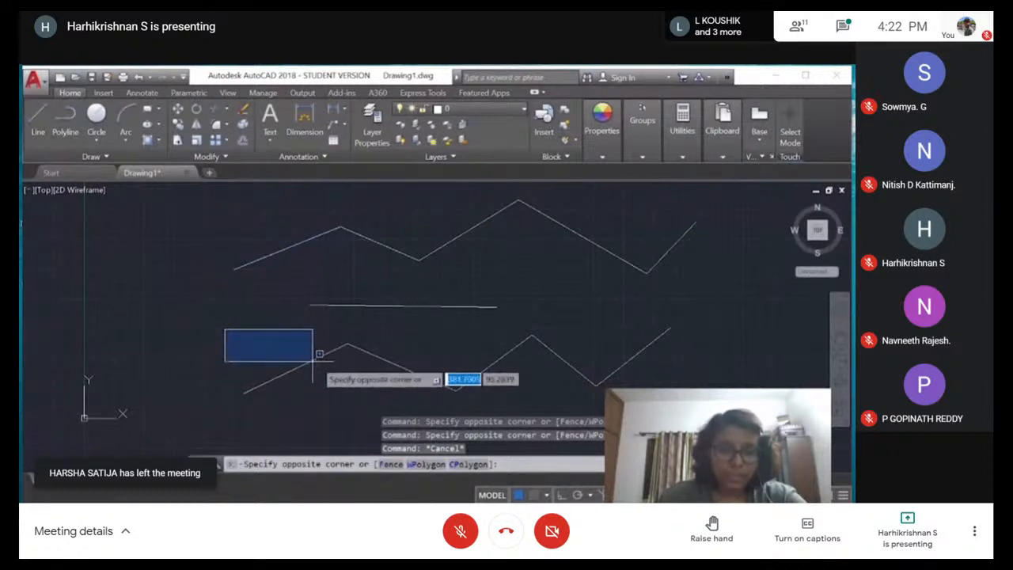
pyautogui.click(379, 401)
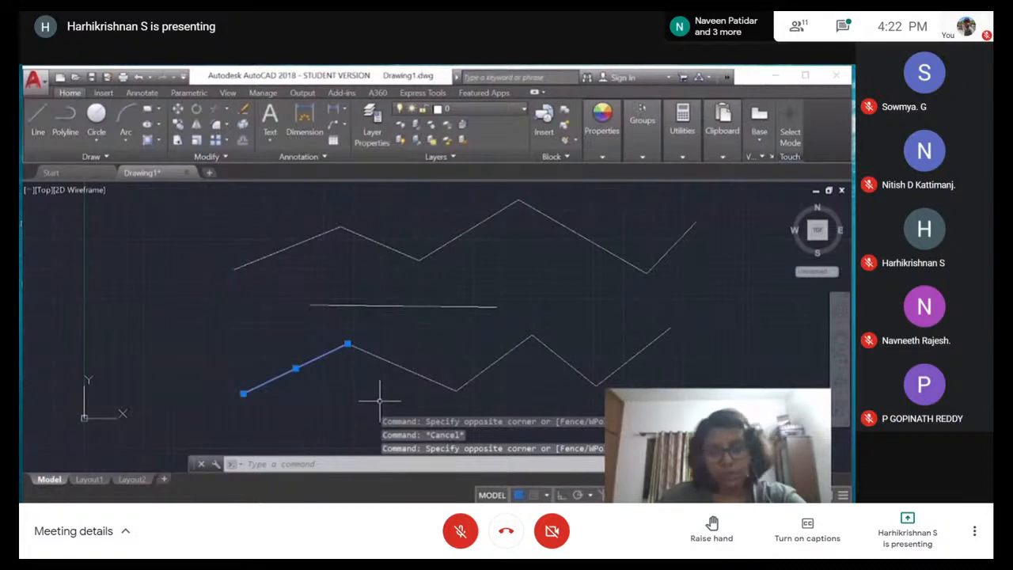
# Clear the selection, pick the first segment of the upper zigzag with a crossing selection, and erase it.
pyautogui.press('Escape')
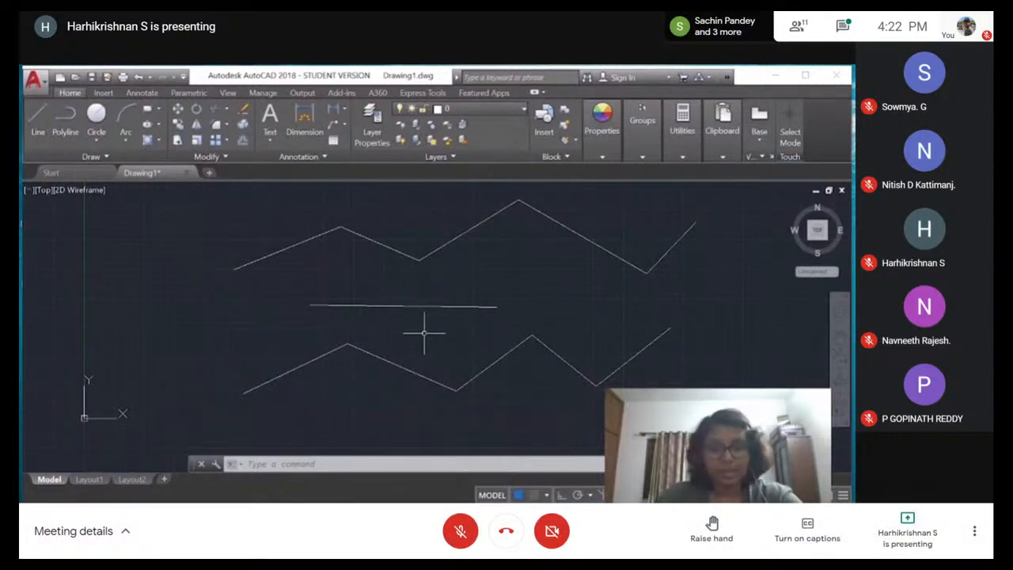
pyautogui.click(175, 287)
pyautogui.click(275, 342)
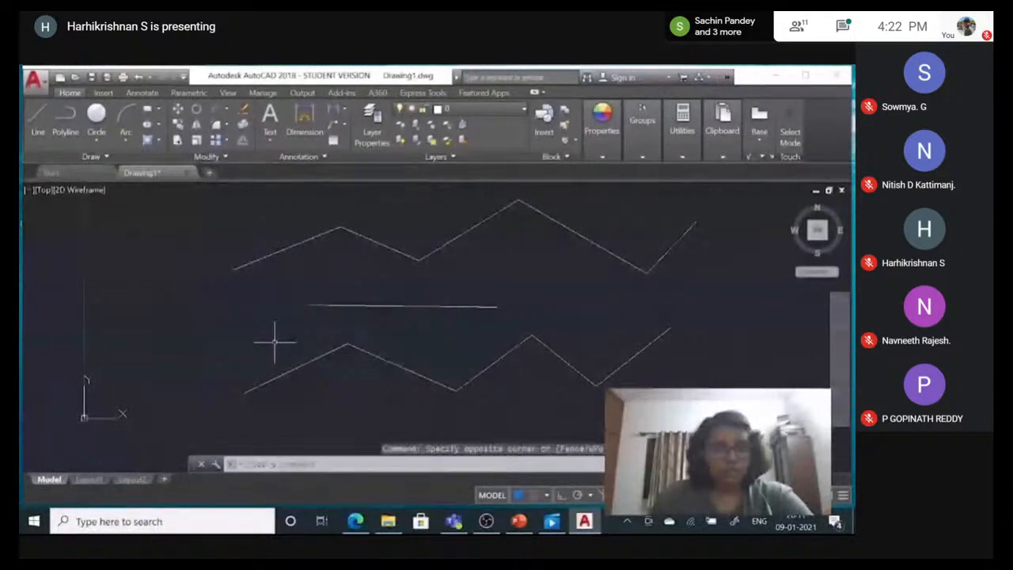
pyautogui.click(311, 224)
pyautogui.click(247, 271)
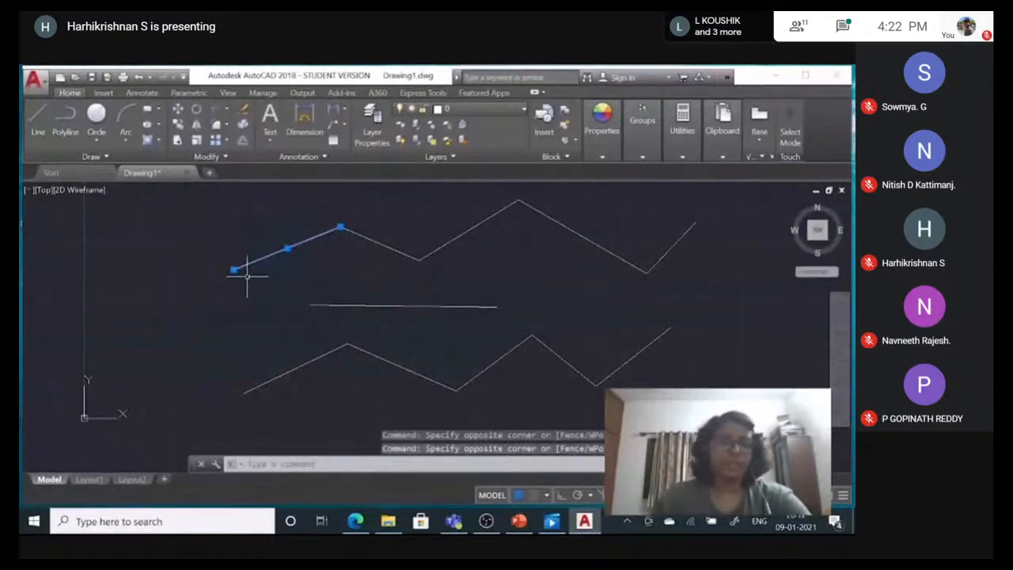
pyautogui.click(203, 309)
pyautogui.click(203, 309)
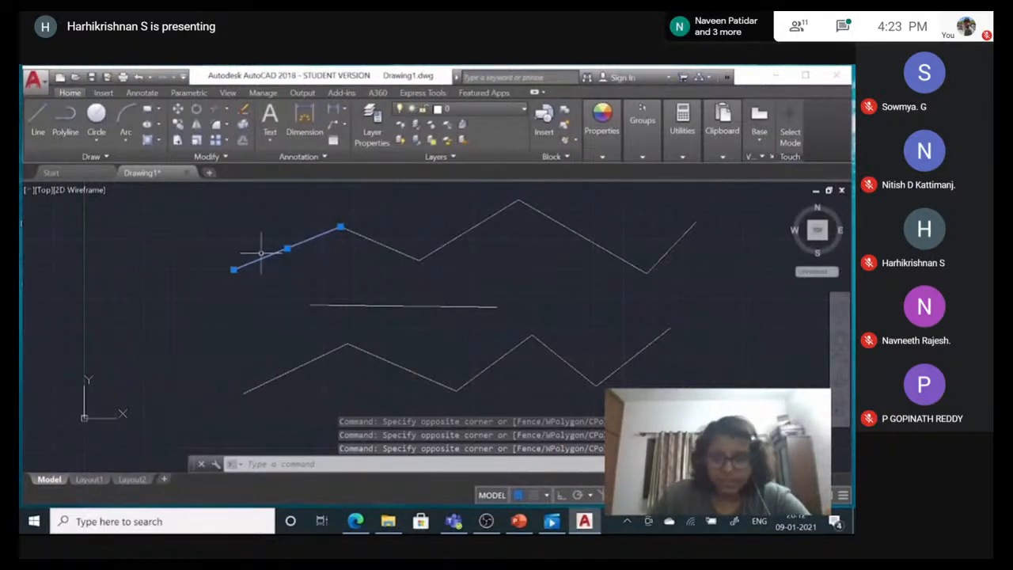
pyautogui.press('Delete')
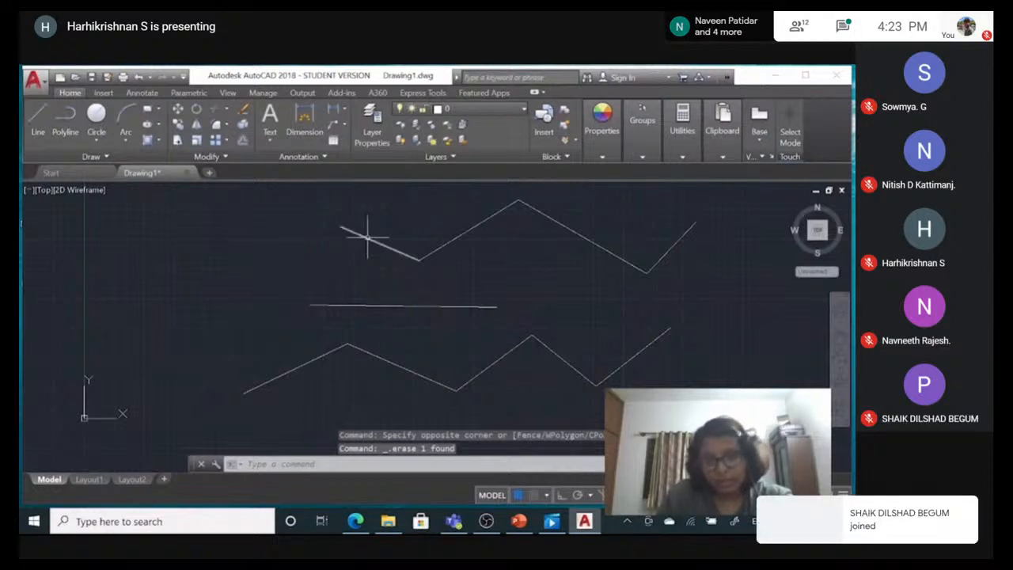
# Erase the second segment of the upper zigzag and all remaining objects in the drawing.
pyautogui.click(367, 237)
pyautogui.press('Delete')
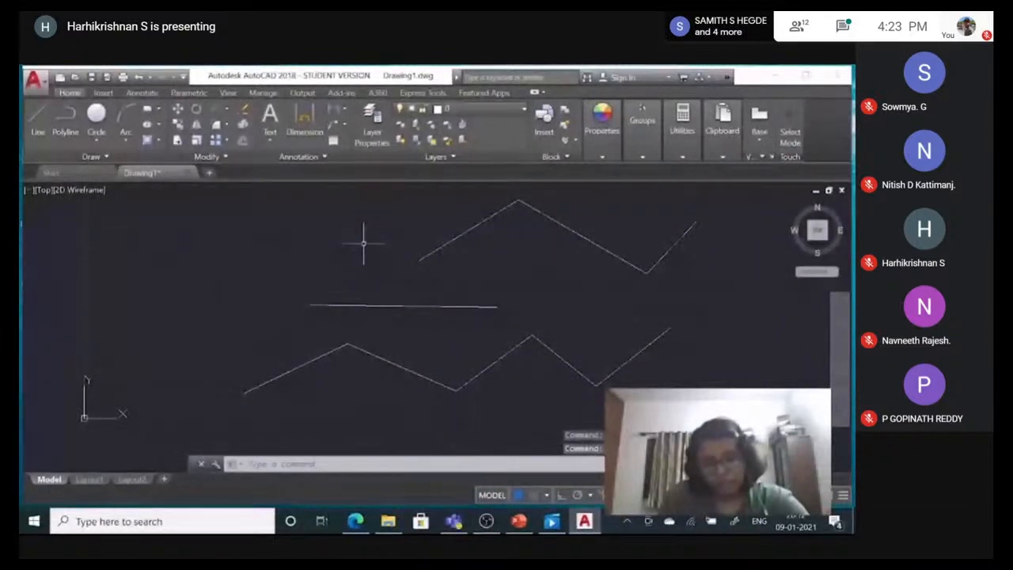
pyautogui.hotkey('ctrl', 'a')
pyautogui.press('Delete')
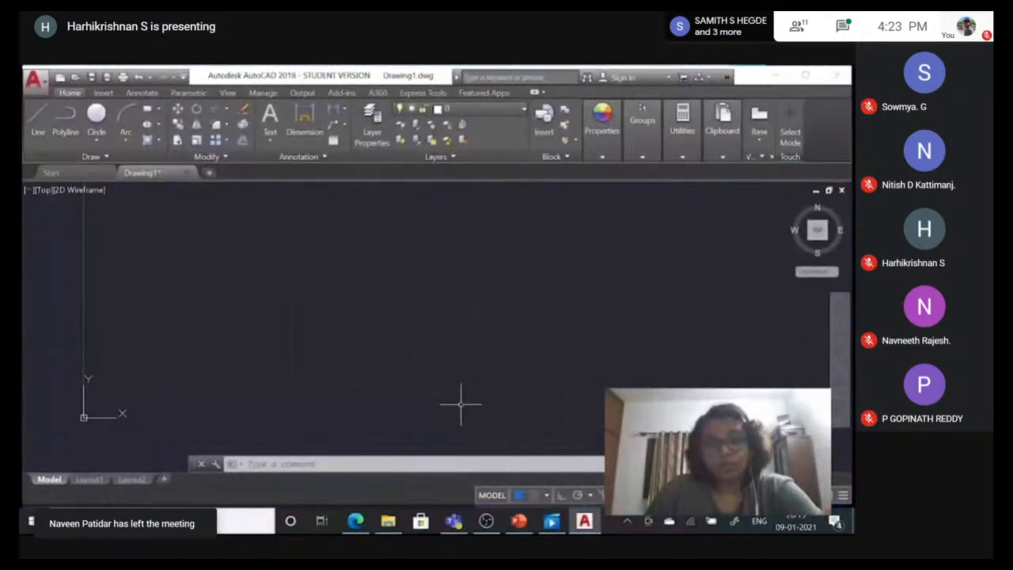
# Set the drawing's length units to Engineering with a precision of 0'-0.0".
pyautogui.scroll(2, 461, 404)
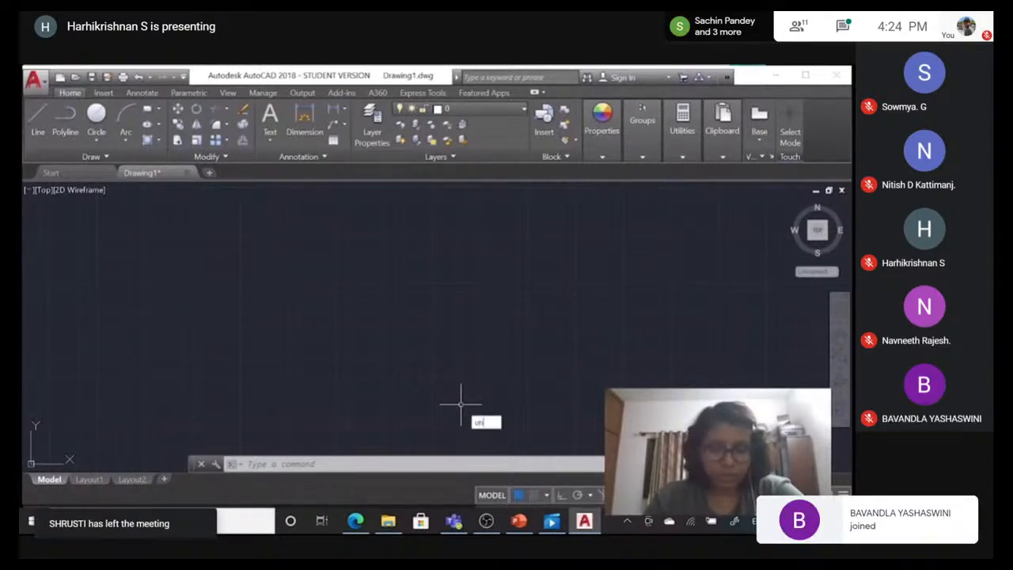
pyautogui.write('N')
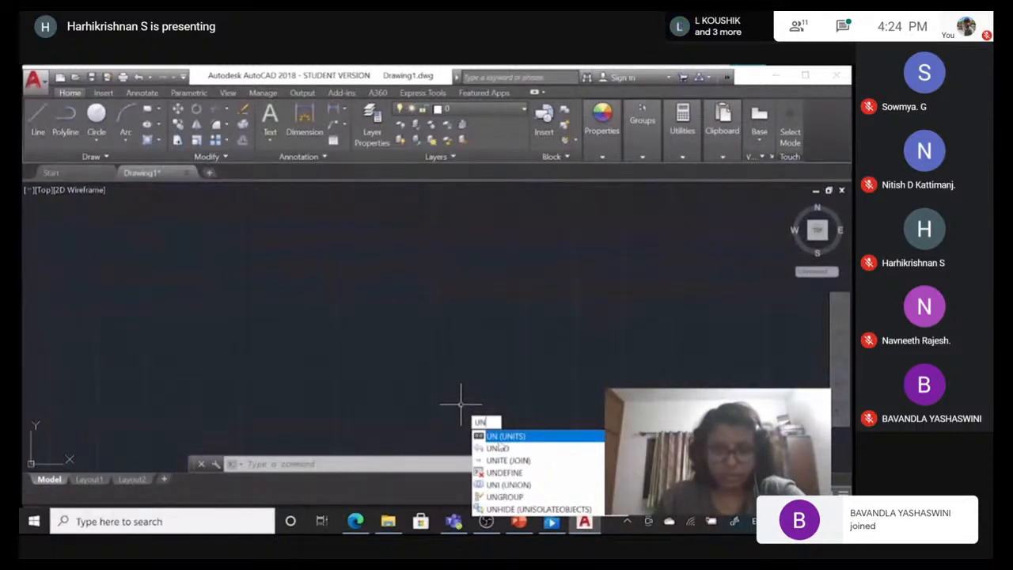
pyautogui.click(501, 438)
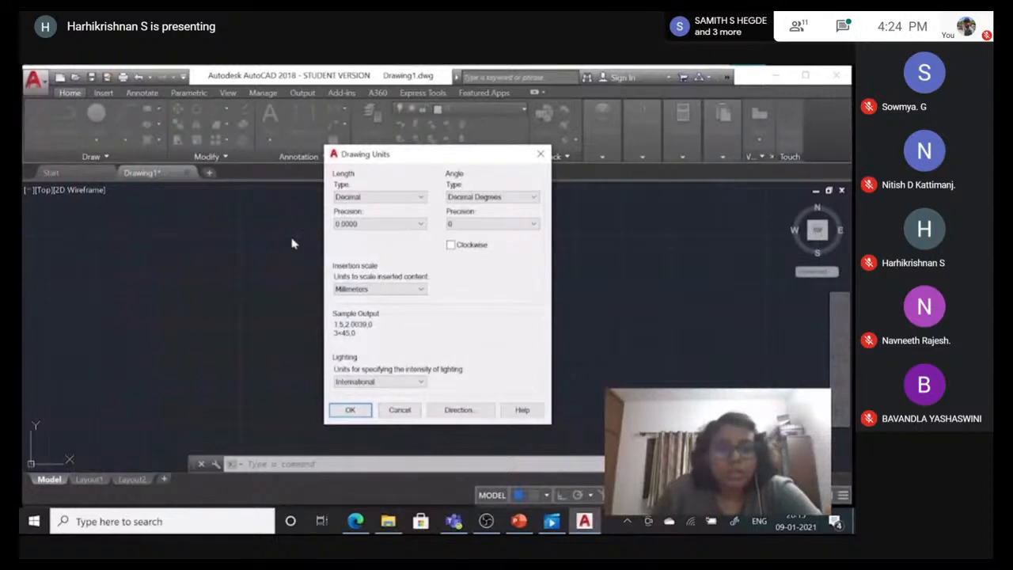
pyautogui.click(376, 198)
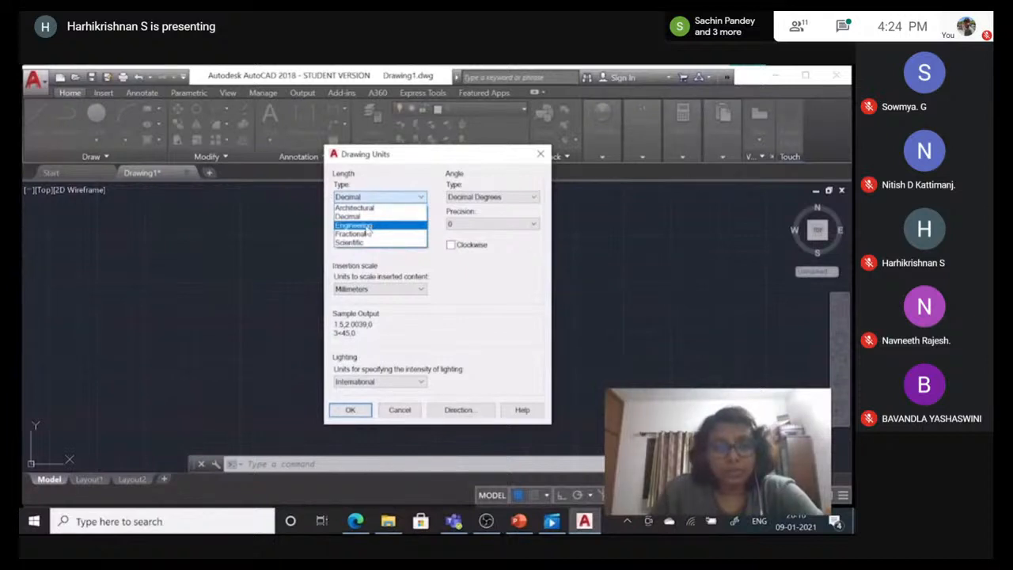
pyautogui.click(366, 227)
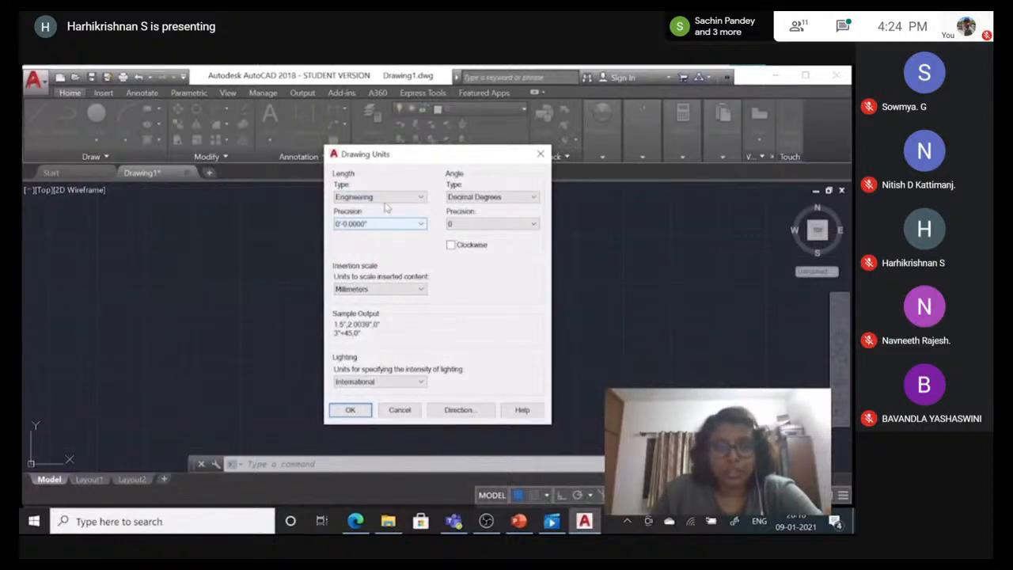
pyautogui.click(388, 197)
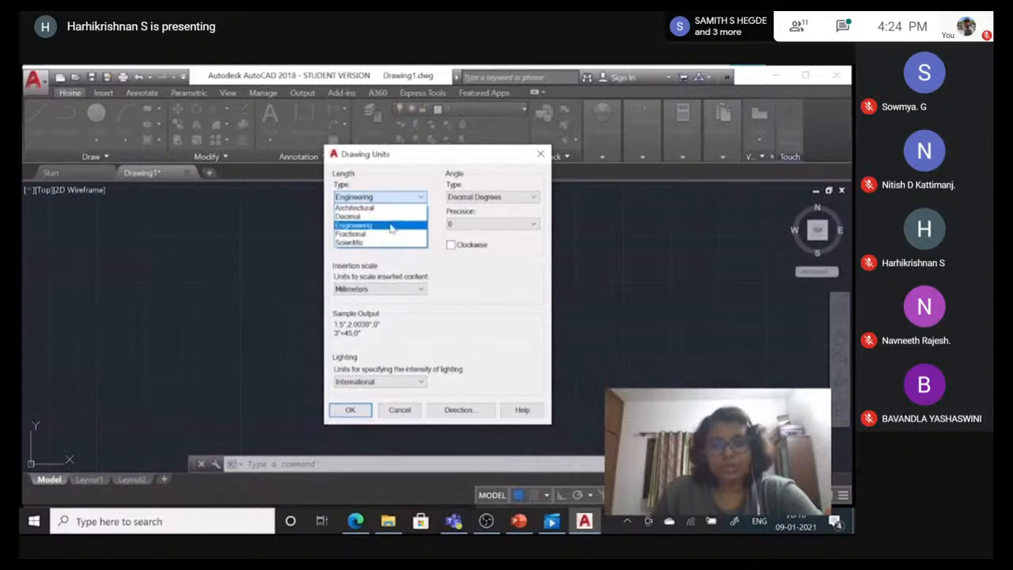
pyautogui.click(390, 227)
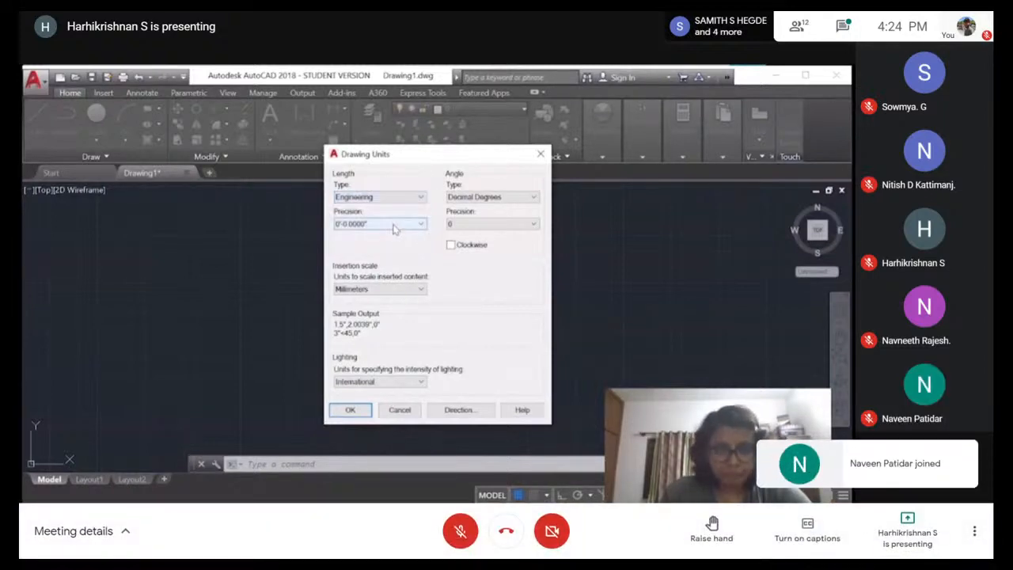
pyautogui.click(402, 225)
pyautogui.press('F11')
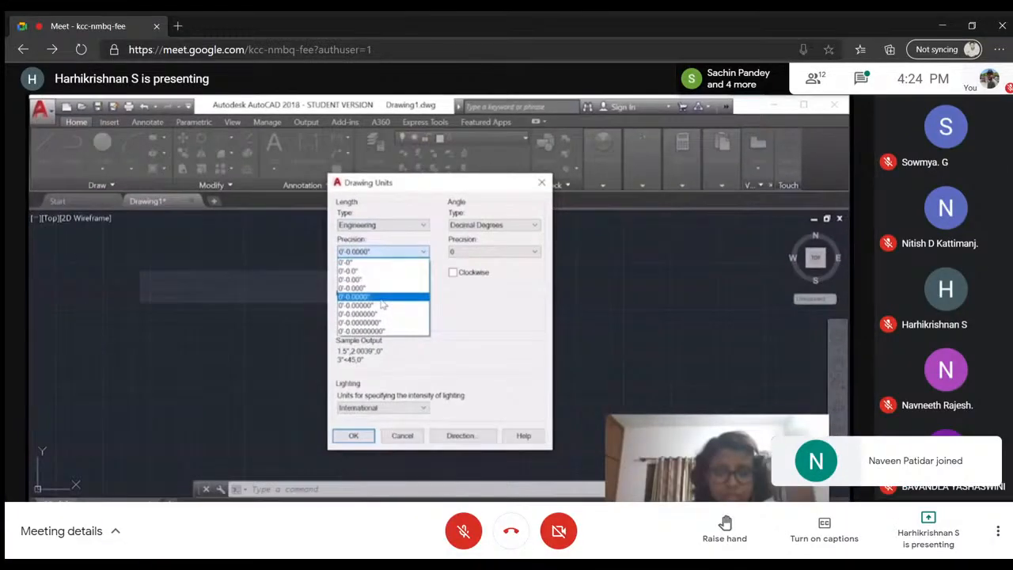
pyautogui.click(380, 272)
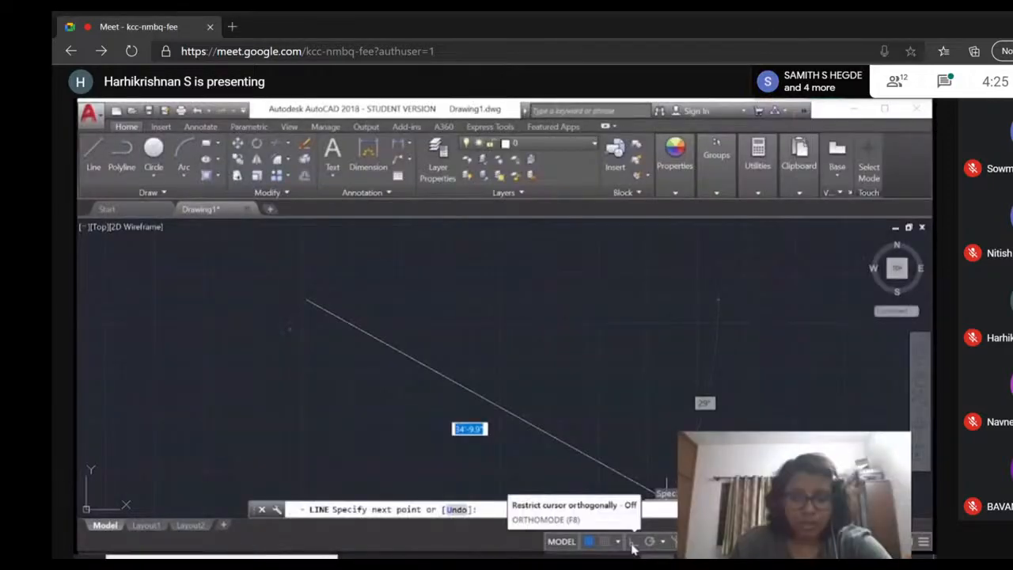
# Turn on Ortho mode and draw a rectangle's top edge 200 long to the right and its right edge 100 long downward.
pyautogui.click(632, 543)
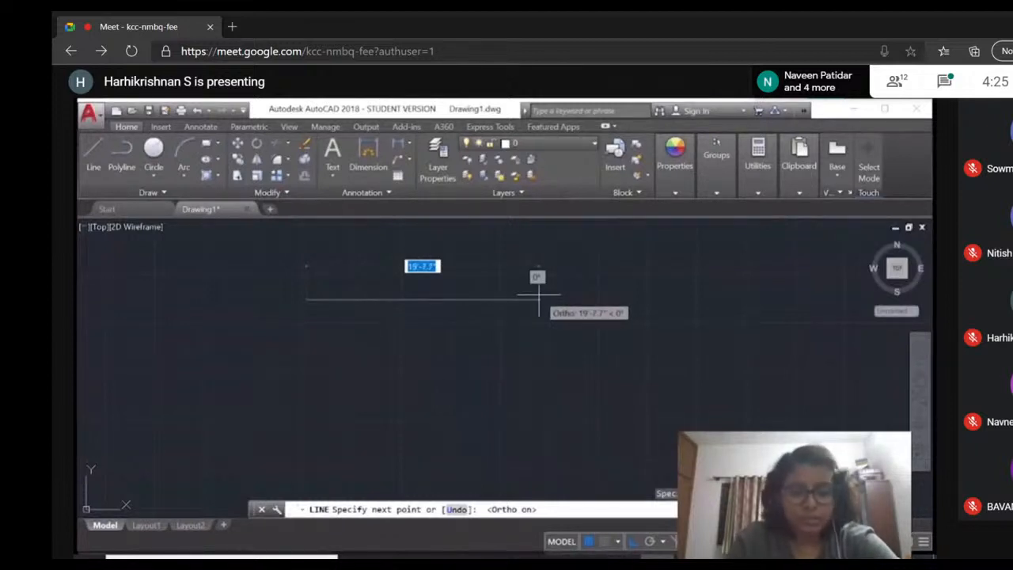
pyautogui.write('2')
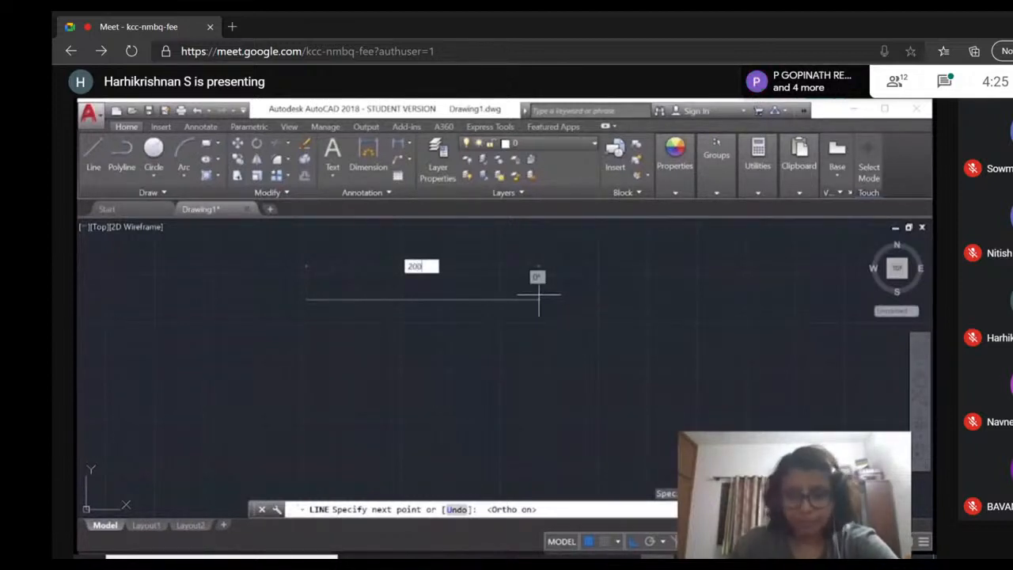
pyautogui.write('00')
pyautogui.press('Return')
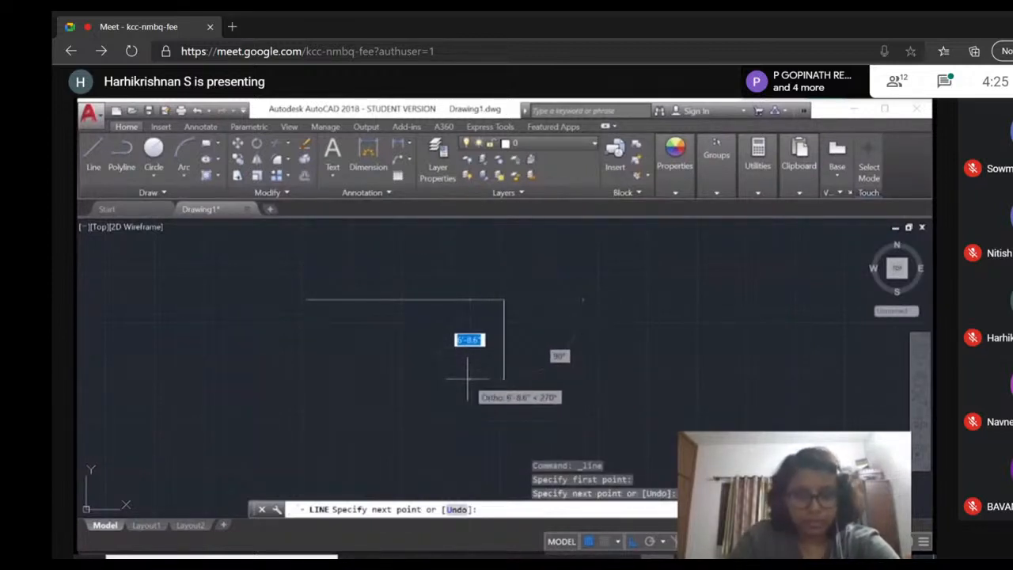
pyautogui.write('100')
pyautogui.press('Return')
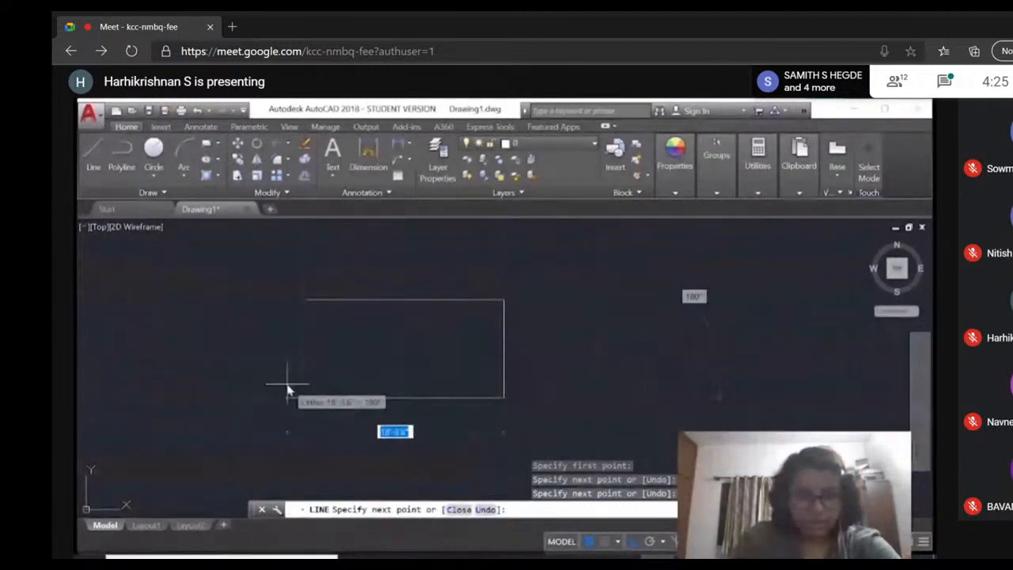
# Complete the rectangle with a 200 line to the left and a 100 line upward, and end the Line command.
pyautogui.write('2')
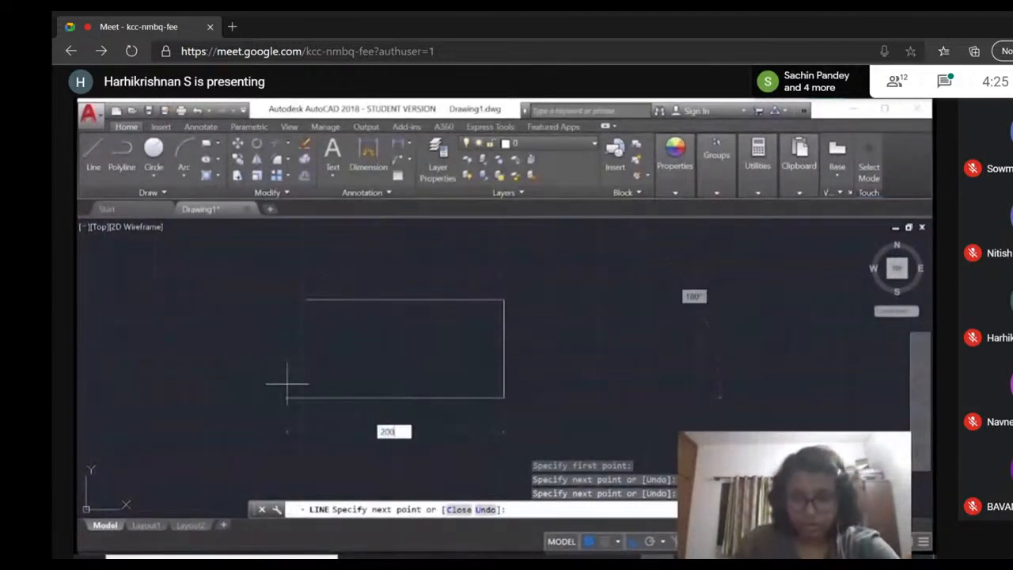
pyautogui.write('00')
pyautogui.press('Return')
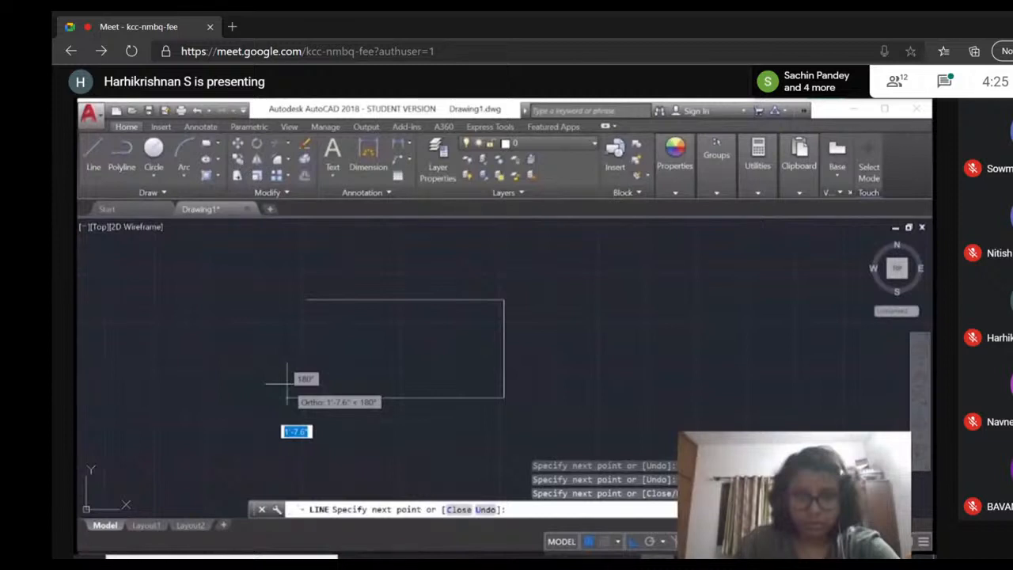
pyautogui.write('1')
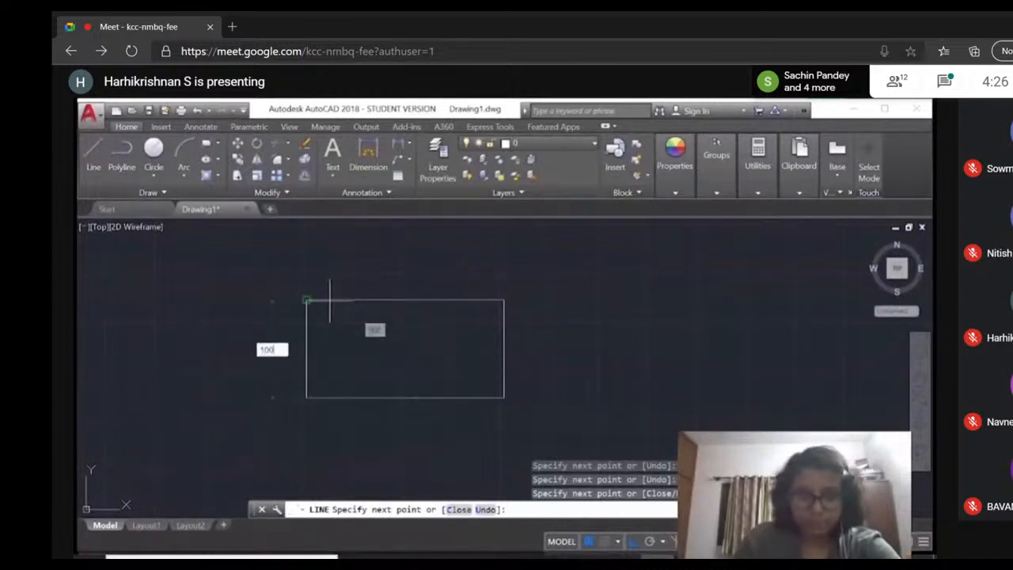
pyautogui.write('00')
pyautogui.press('Return')
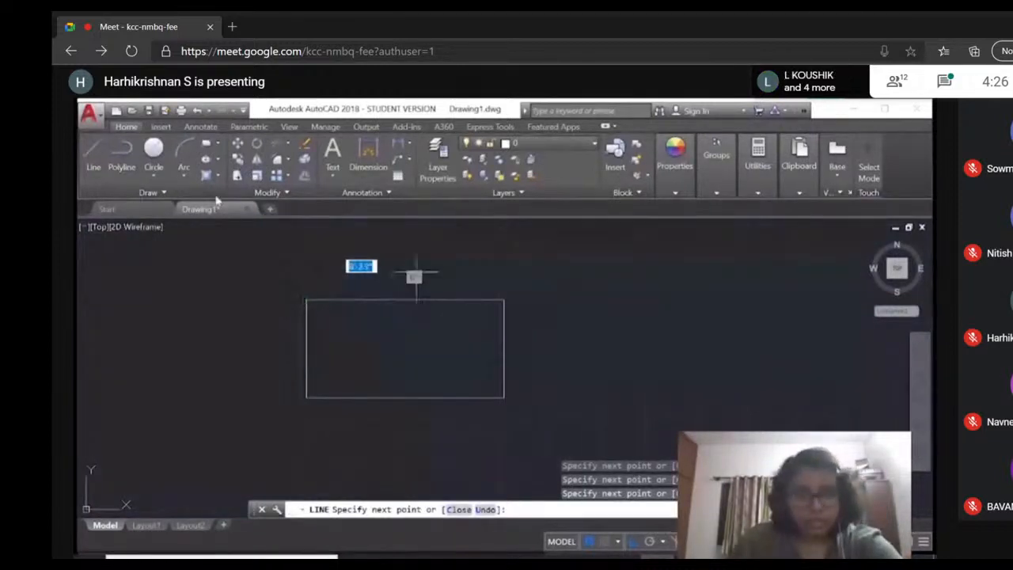
pyautogui.press('Escape')
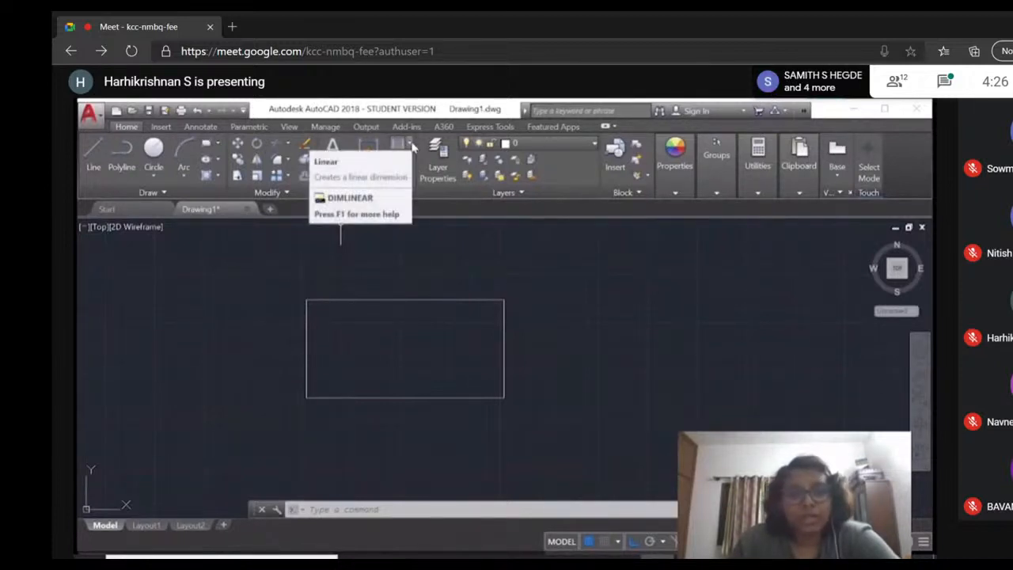
# Add a linear dimension to the rectangle's top edge, placing the dimension line just above it.
pyautogui.click(411, 146)
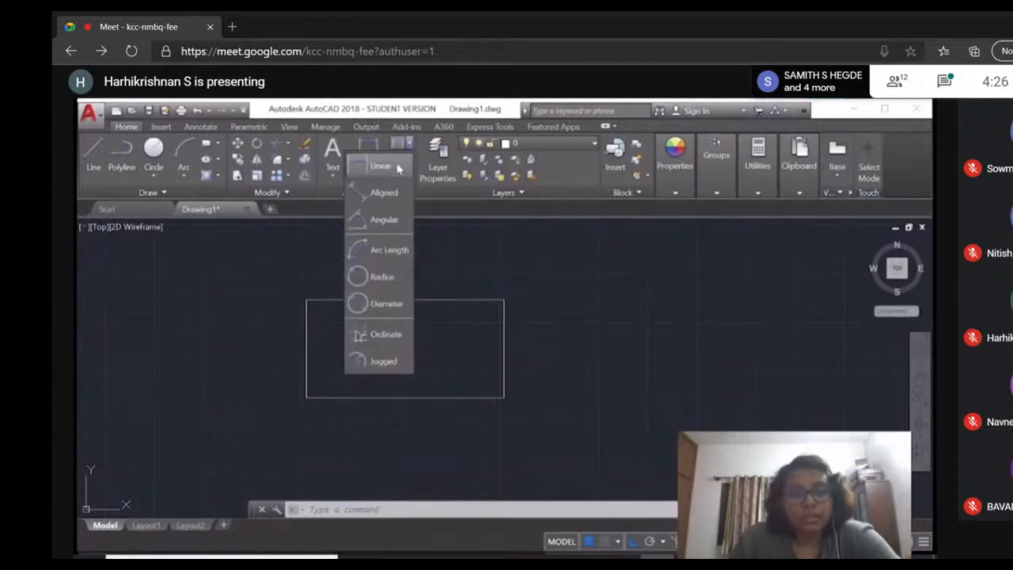
pyautogui.click(397, 166)
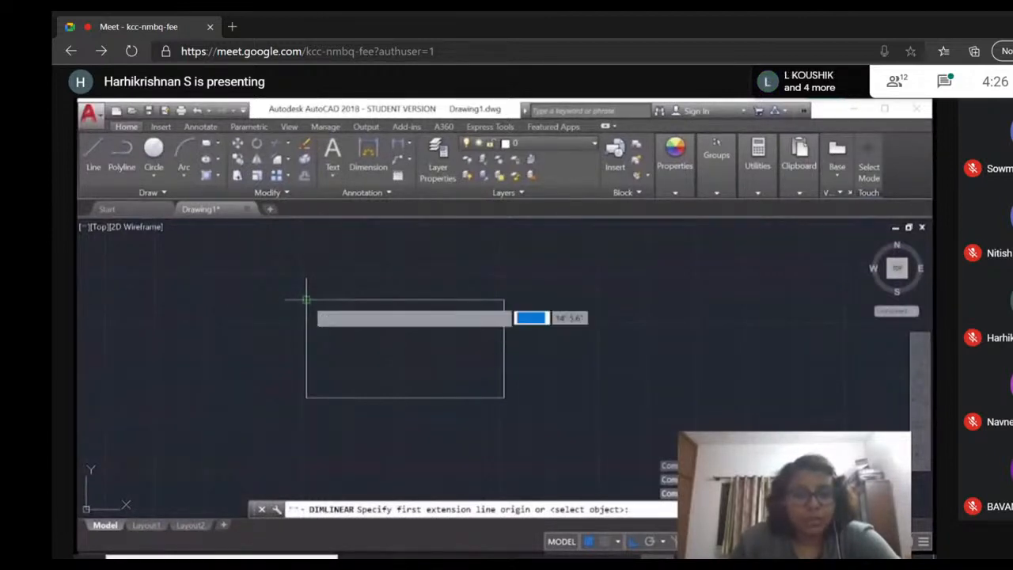
pyautogui.click(306, 300)
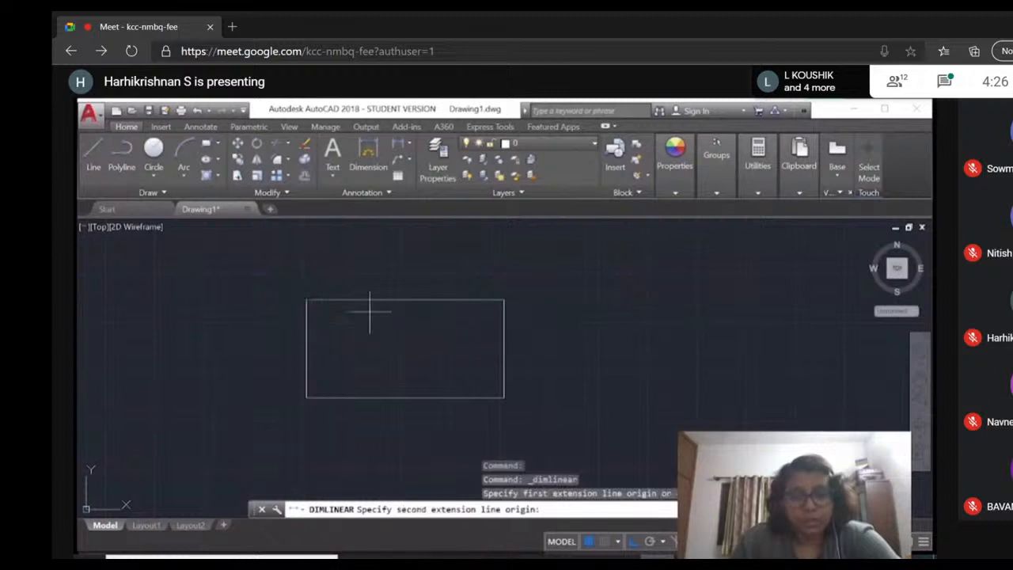
pyautogui.click(503, 300)
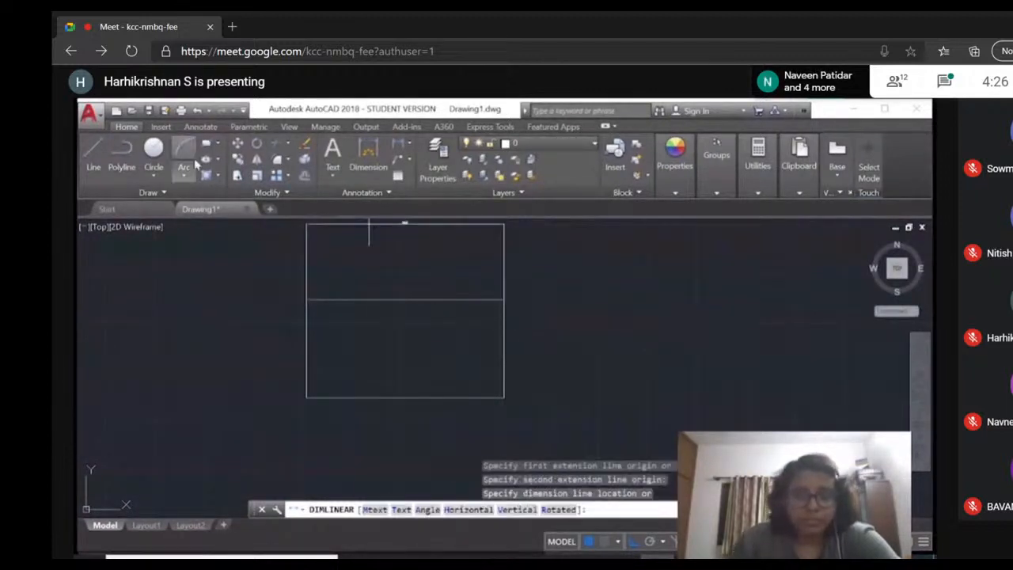
pyautogui.click(404, 281)
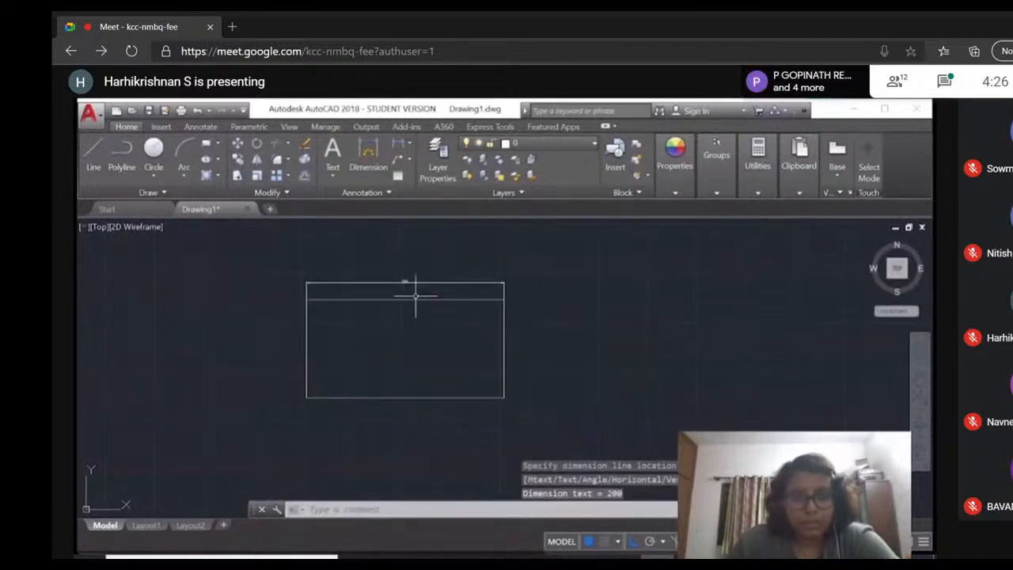
pyautogui.scroll(4, 487, 271)
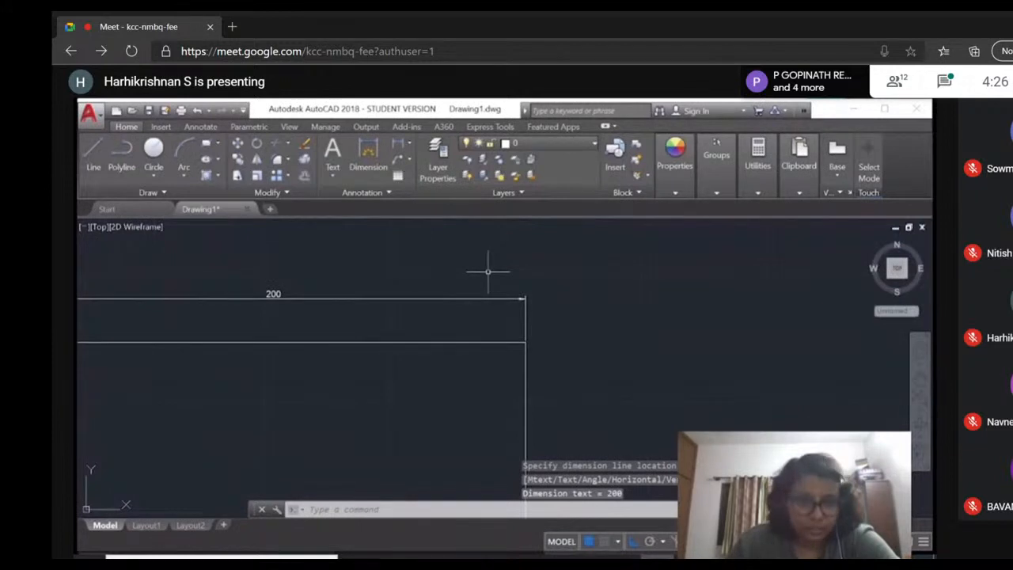
pyautogui.scroll(-4, 489, 272)
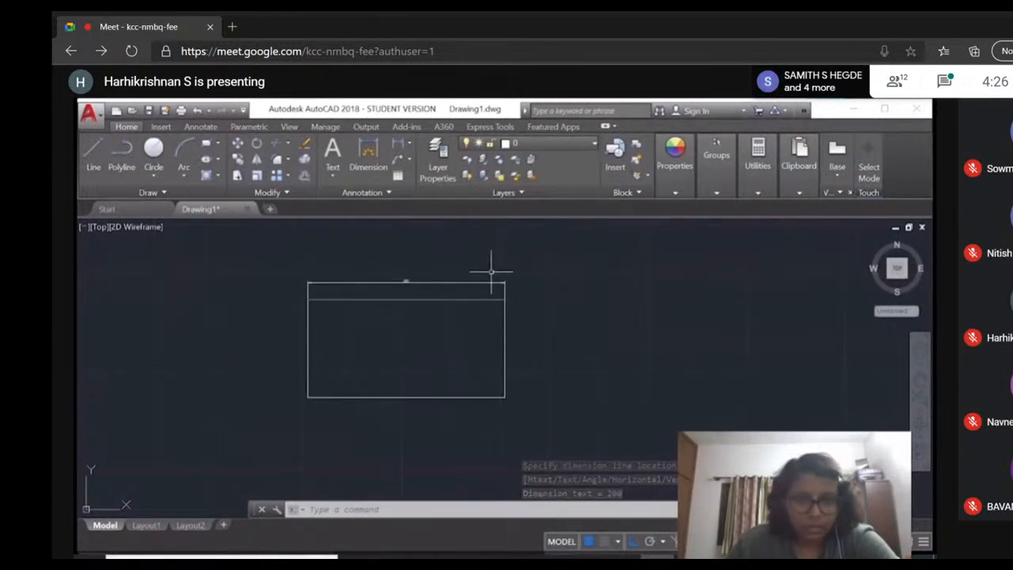
pyautogui.scroll(2, 490, 271)
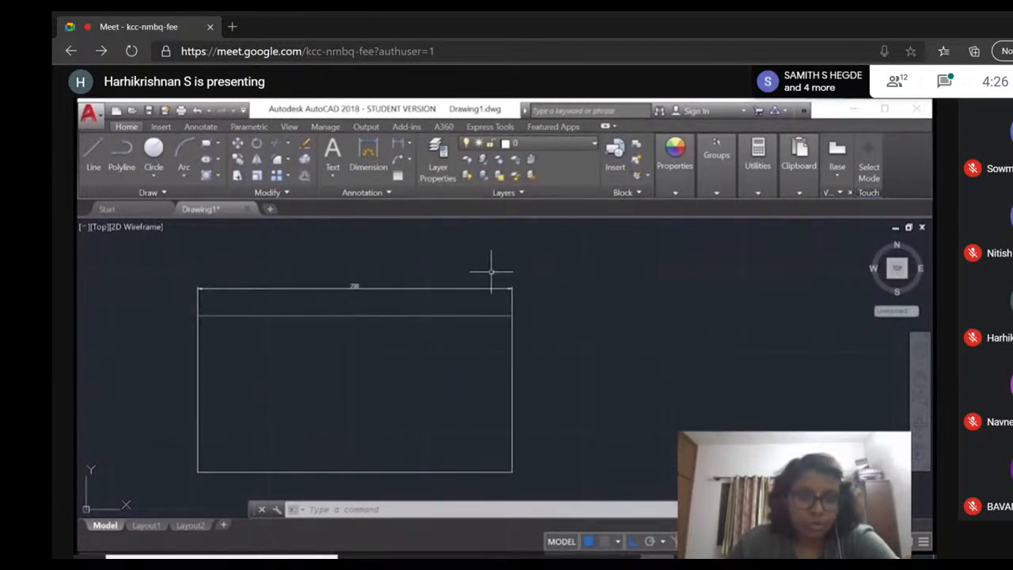
pyautogui.scroll(-2, 465, 299)
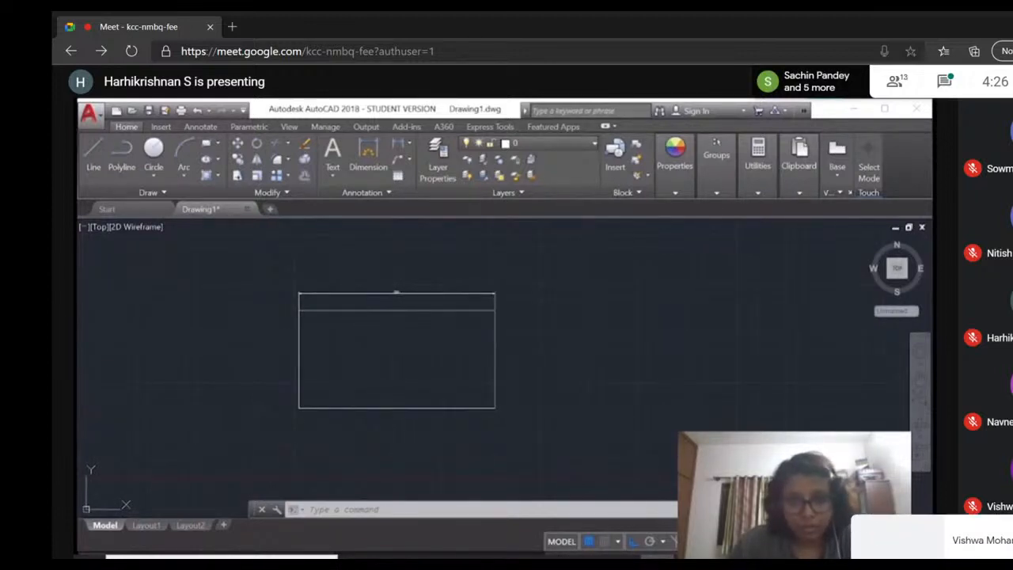
pyautogui.click(411, 294)
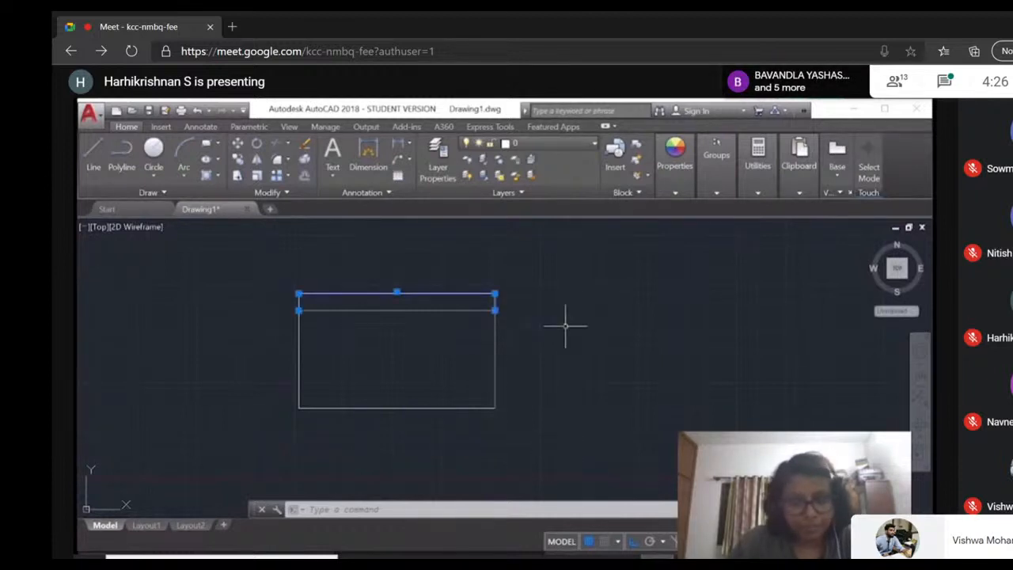
# Add a linear dimension to the rectangle's right edge, placing the dimension line outside the rectangle.
pyautogui.press('Return')
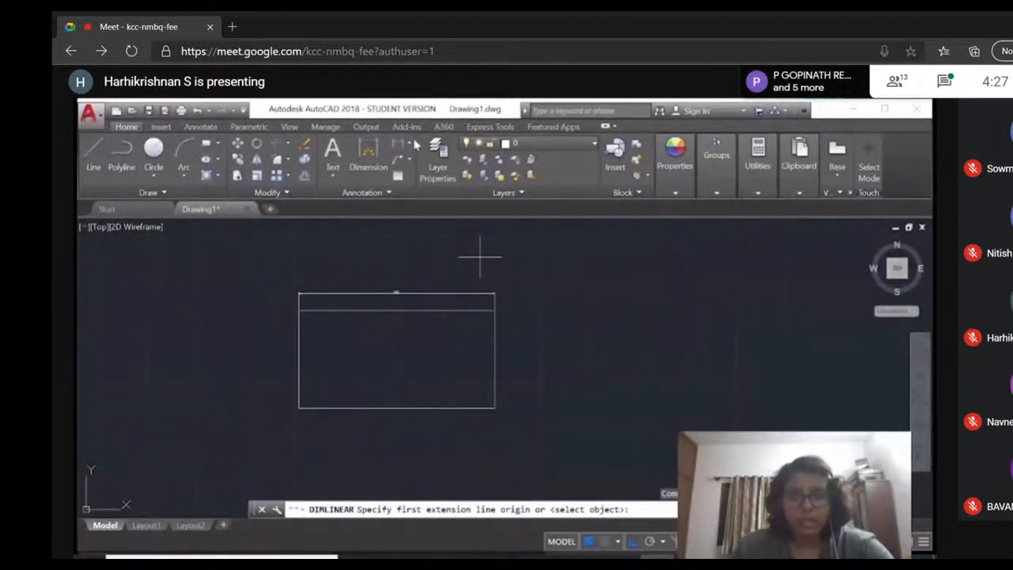
pyautogui.click(410, 149)
pyautogui.click(372, 163)
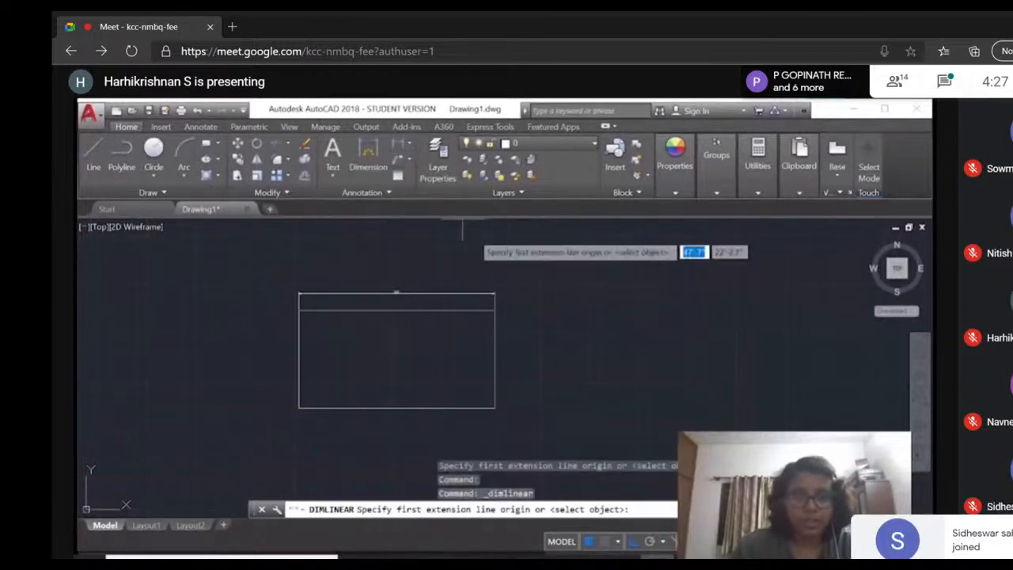
pyautogui.click(493, 309)
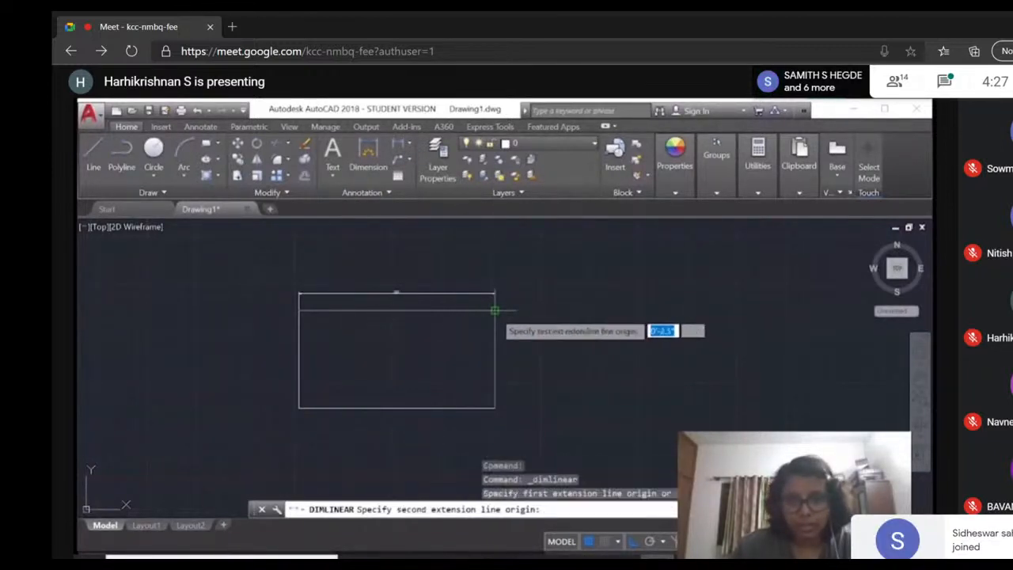
pyautogui.click(496, 407)
# Add linear dimensions to the rectangle's bottom and left edges, placing both dimension lines just outside the rectangle.
pyautogui.press('Return')
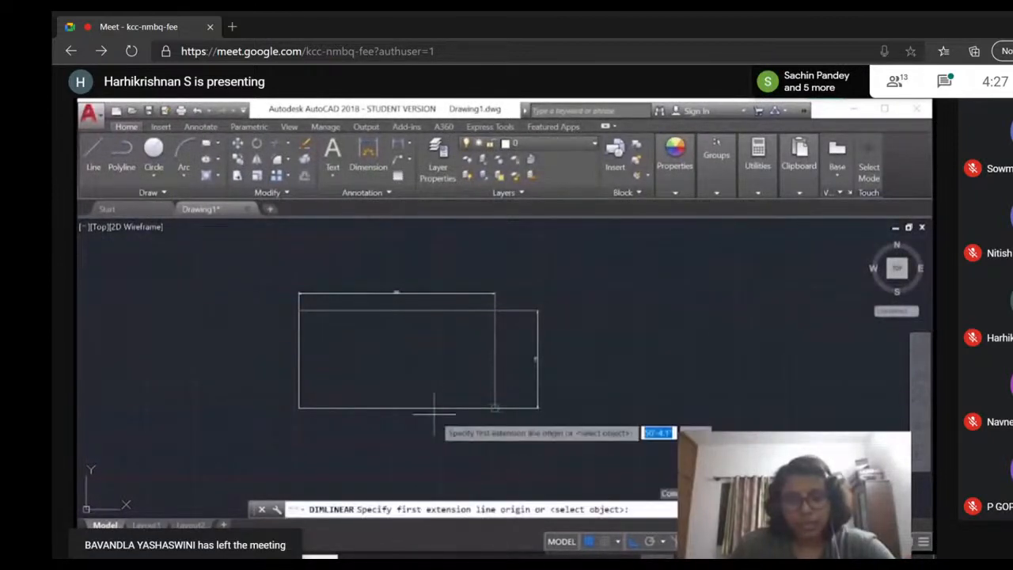
pyautogui.click(299, 408)
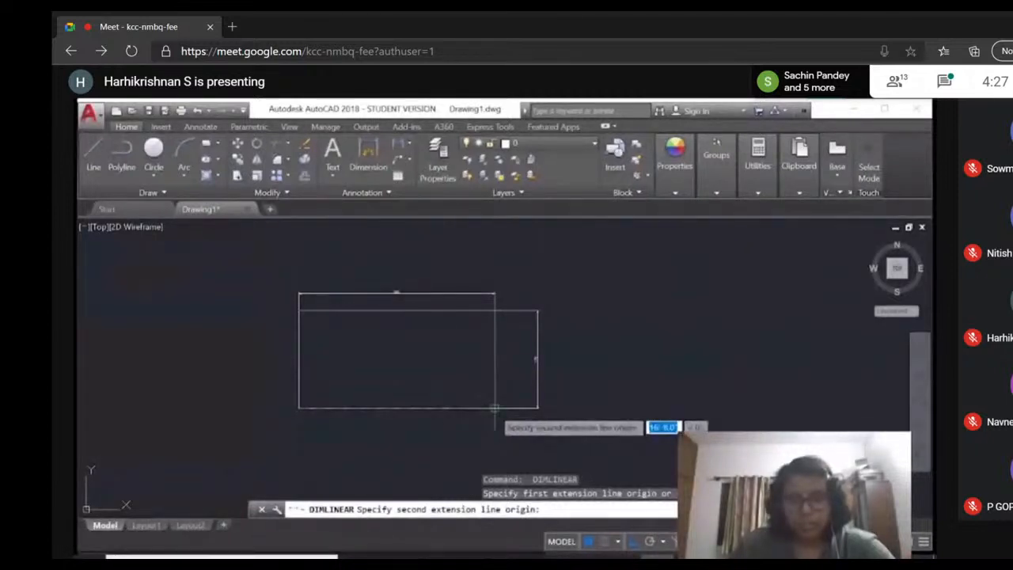
pyautogui.click(493, 407)
pyautogui.click(479, 425)
pyautogui.press('Return')
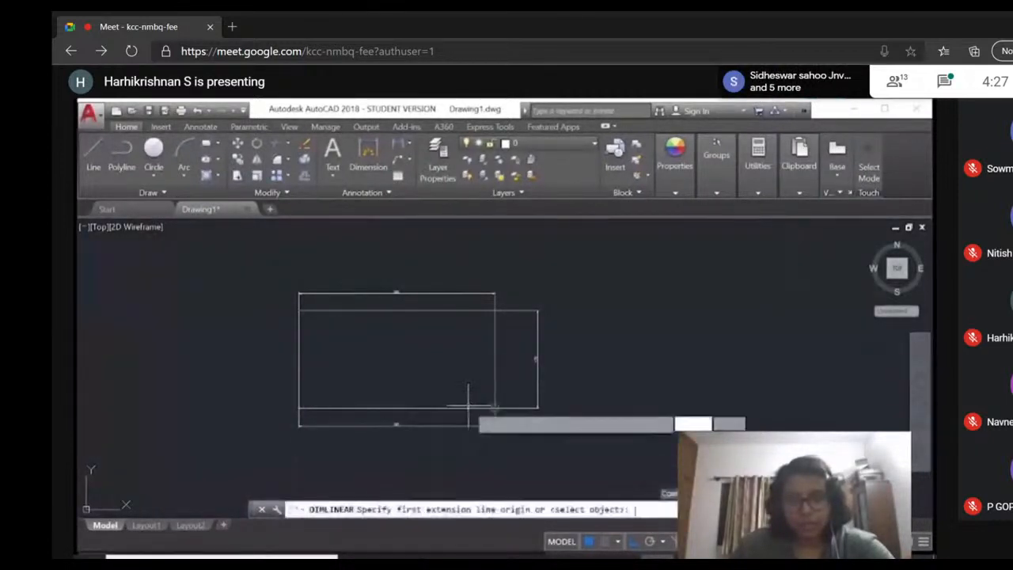
pyautogui.click(299, 310)
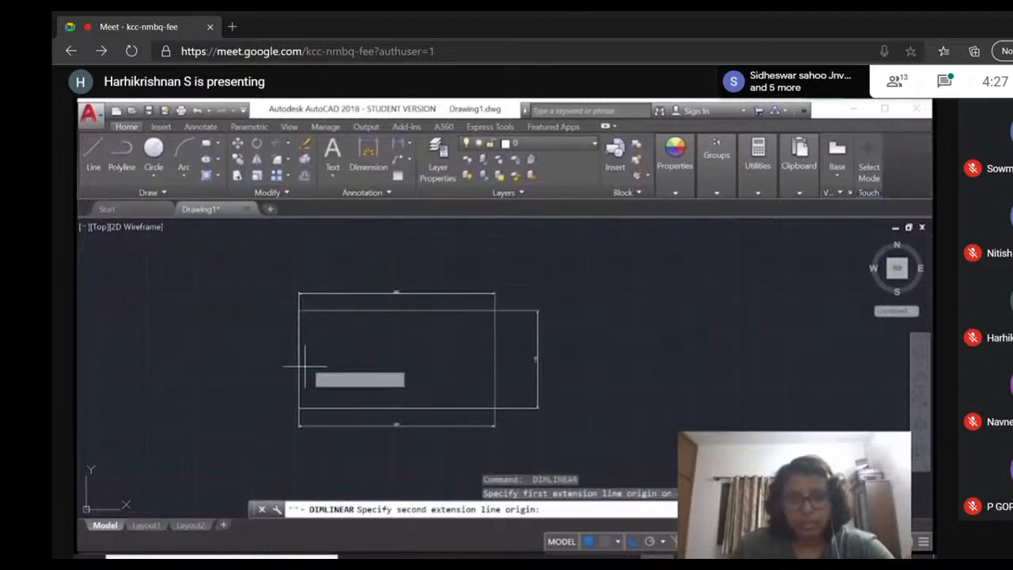
pyautogui.click(299, 407)
pyautogui.click(281, 403)
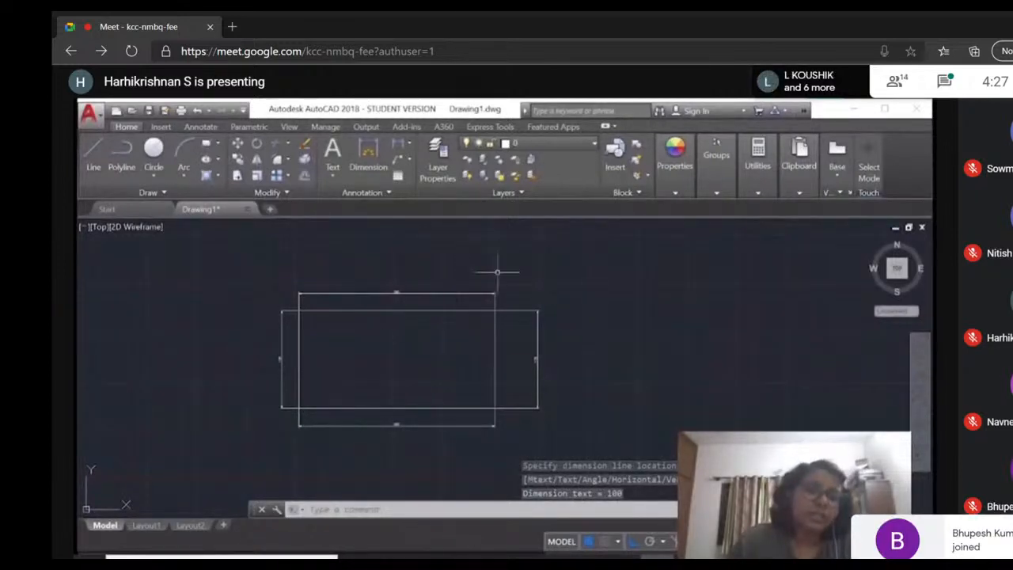
# Open the dimension style settings with the DIMSTYLE command.
pyautogui.scroll(4, 449, 263)
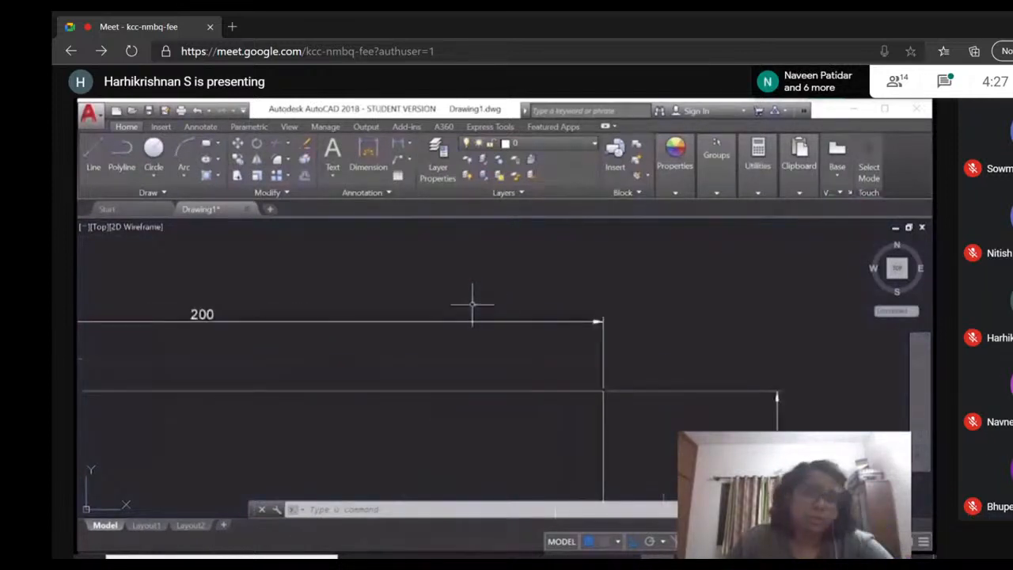
pyautogui.scroll(-4, 473, 300)
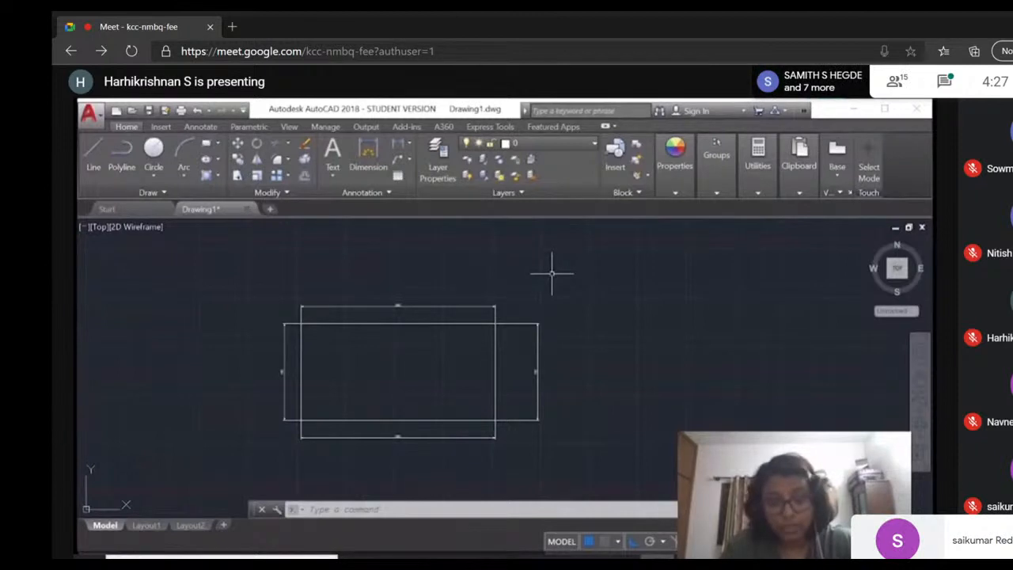
pyautogui.write('D')
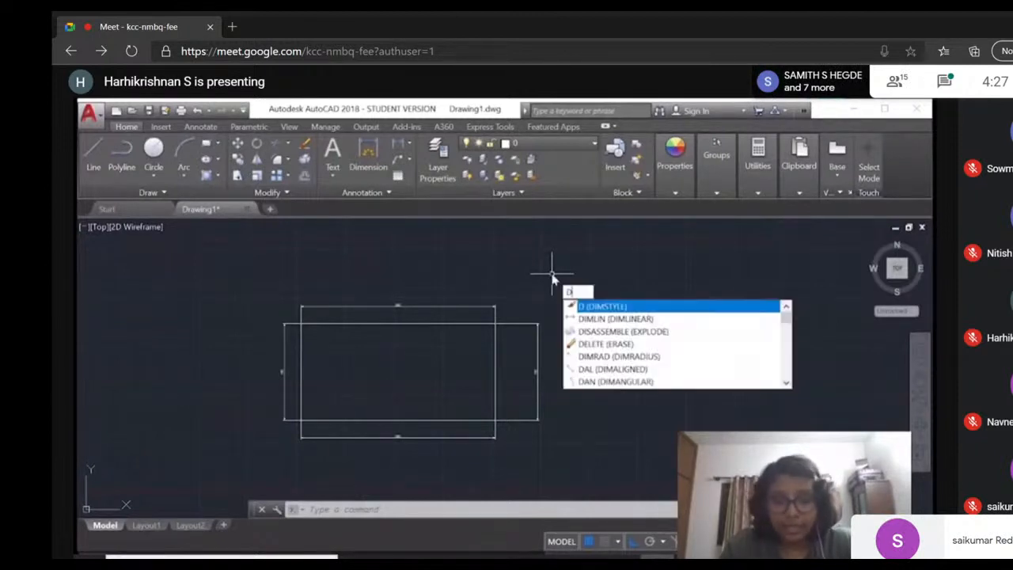
pyautogui.press('Return')
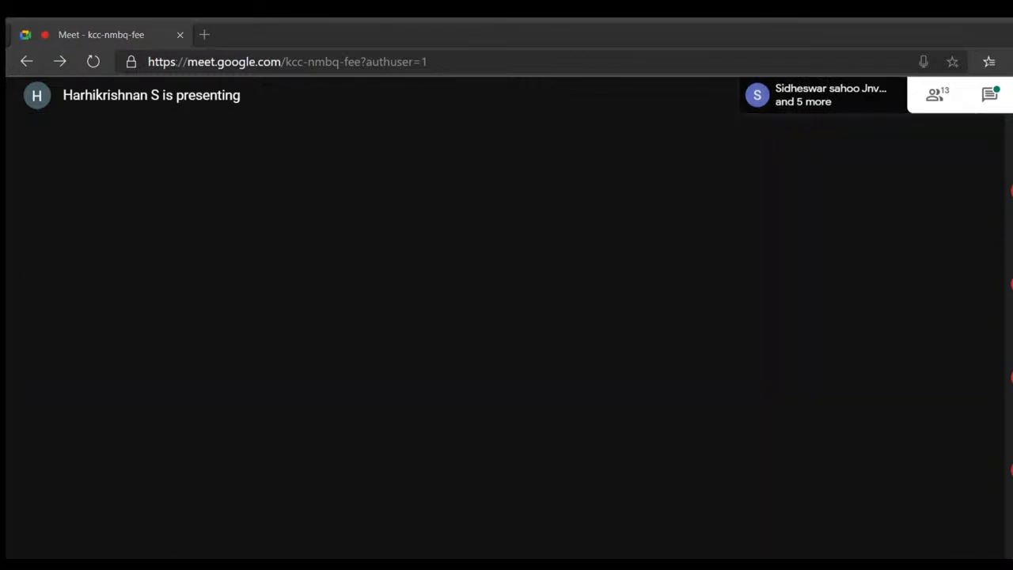
# Draw a right triangle about 102 wide and 120 high beside the rectangle, turning Ortho off for the sloping side.
pyautogui.press('F11')
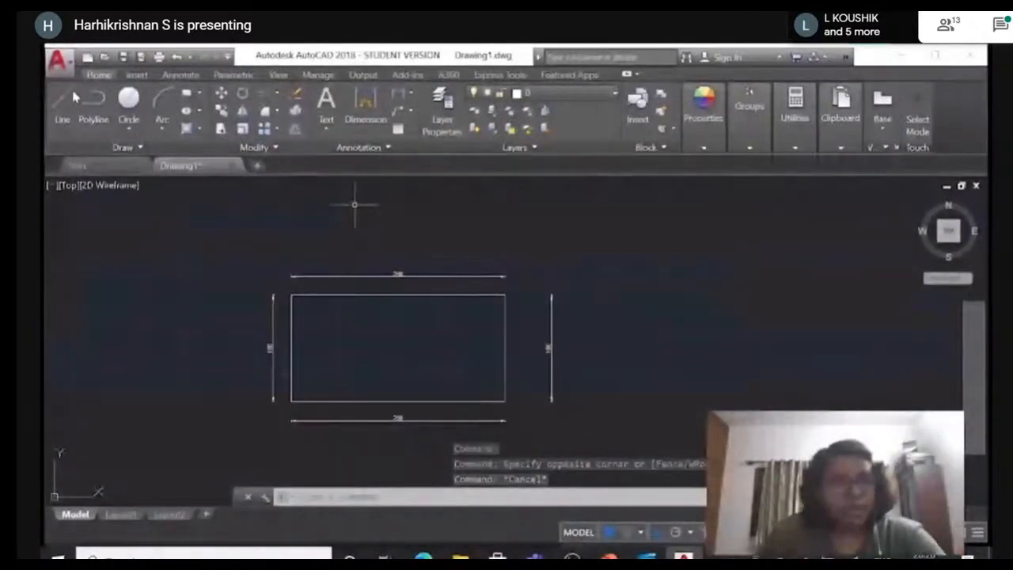
pyautogui.press('l')
pyautogui.press('Return')
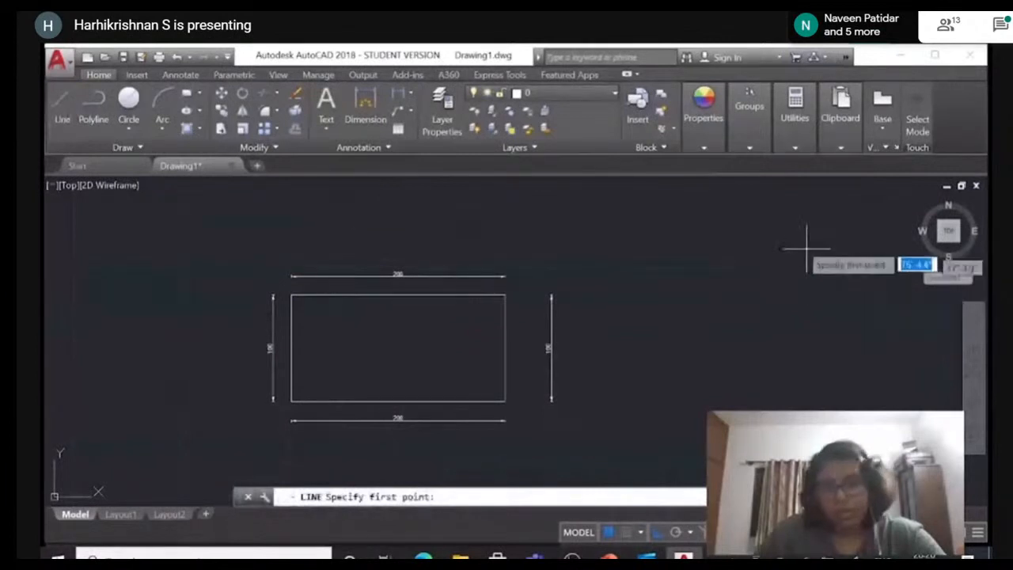
pyautogui.click(773, 224)
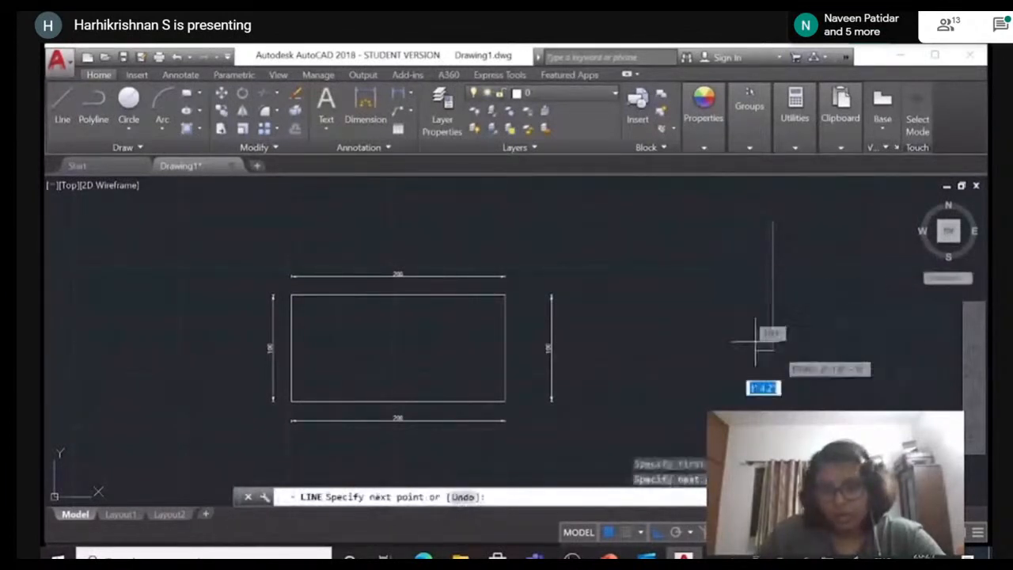
pyautogui.click(773, 348)
pyautogui.click(663, 349)
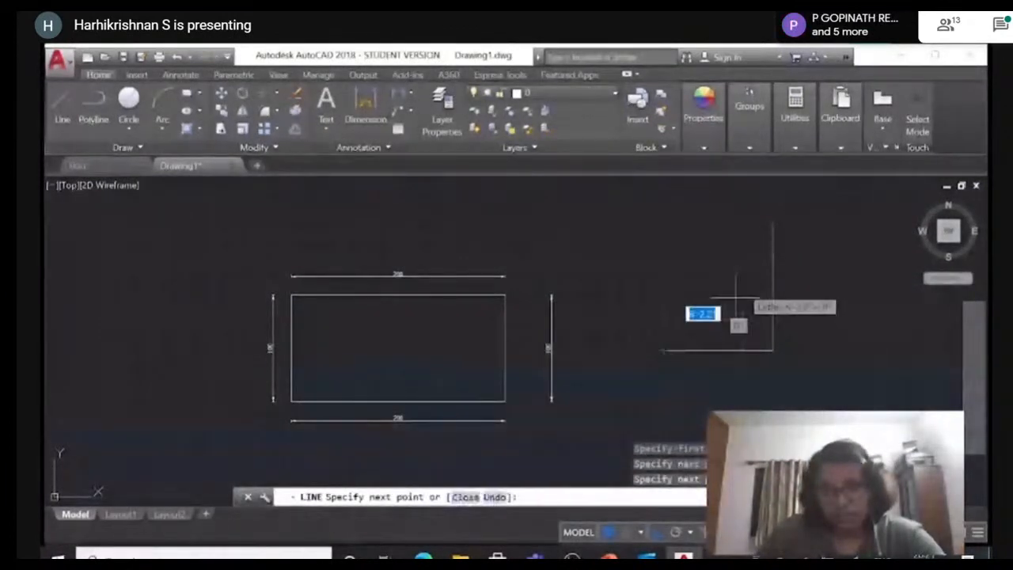
pyautogui.press('F8')
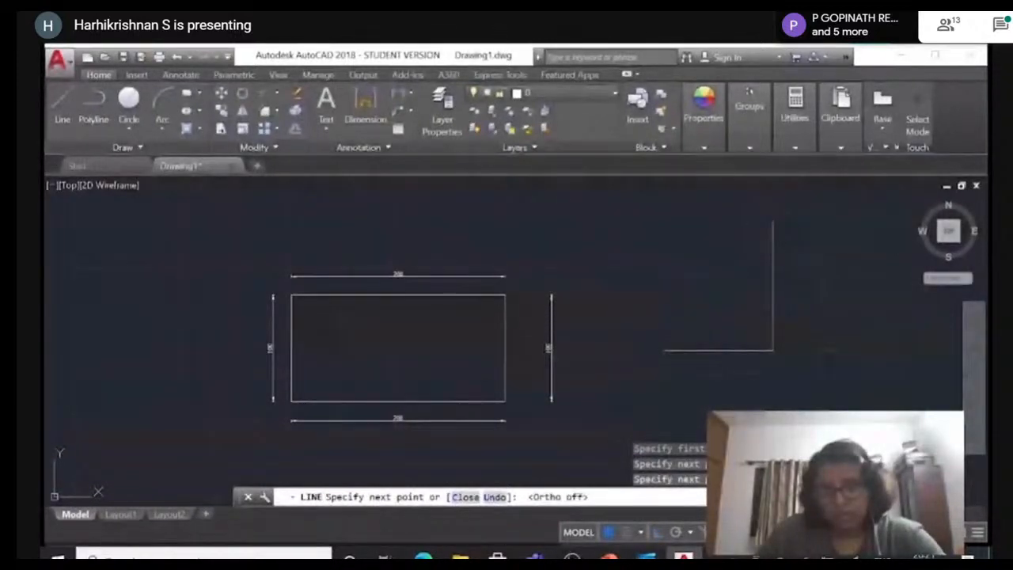
pyautogui.click(773, 225)
pyautogui.press('Return')
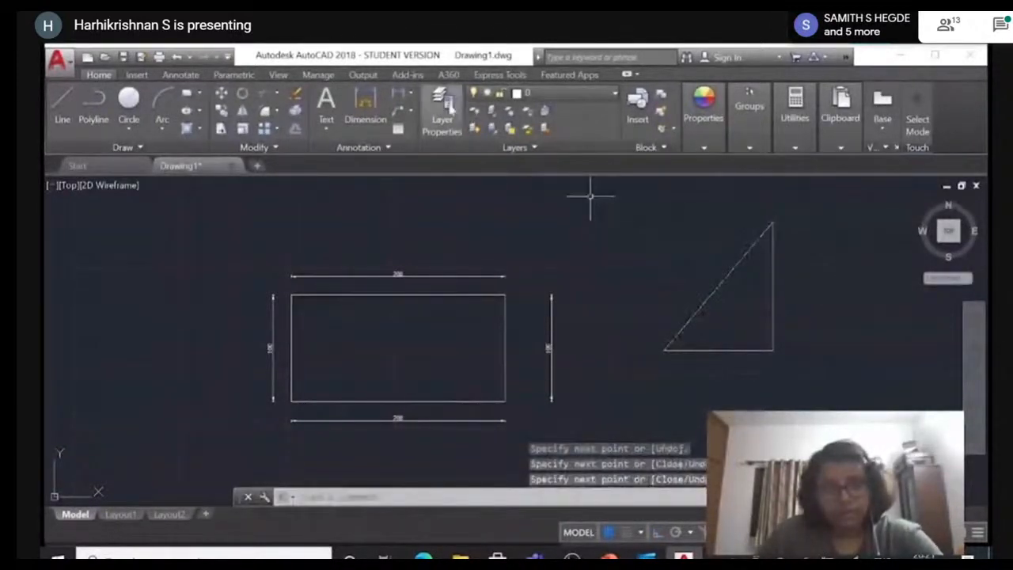
# Add a linear dimension to the triangle's vertical side, placing the dimension line just outside it.
pyautogui.click(411, 93)
pyautogui.click(387, 118)
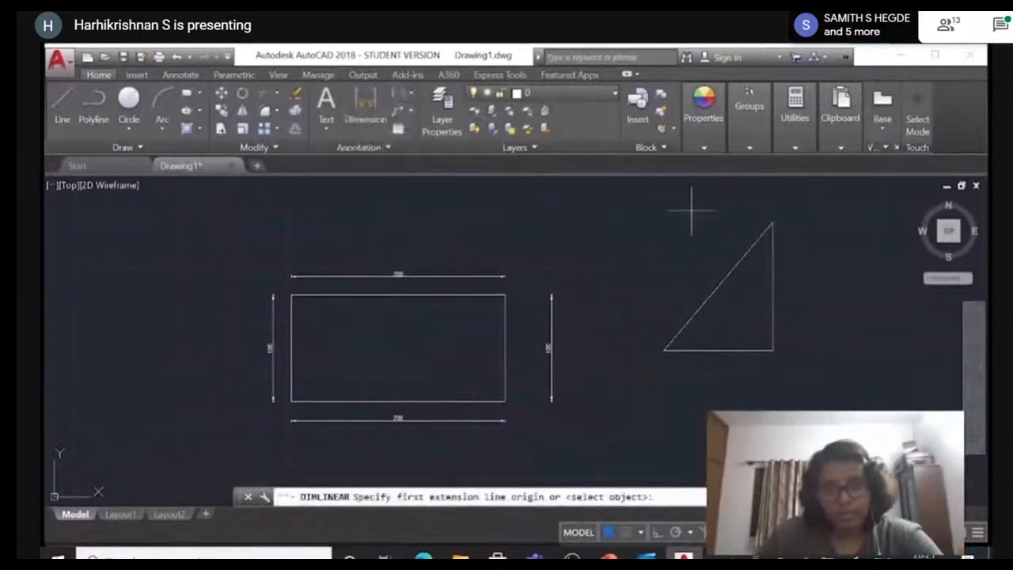
pyautogui.click(773, 224)
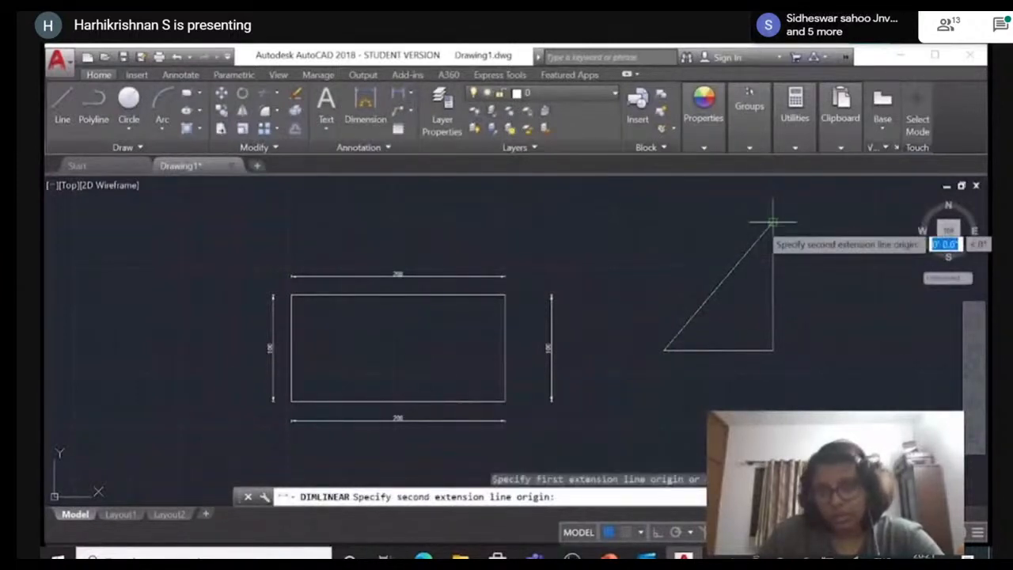
pyautogui.click(772, 350)
pyautogui.click(799, 354)
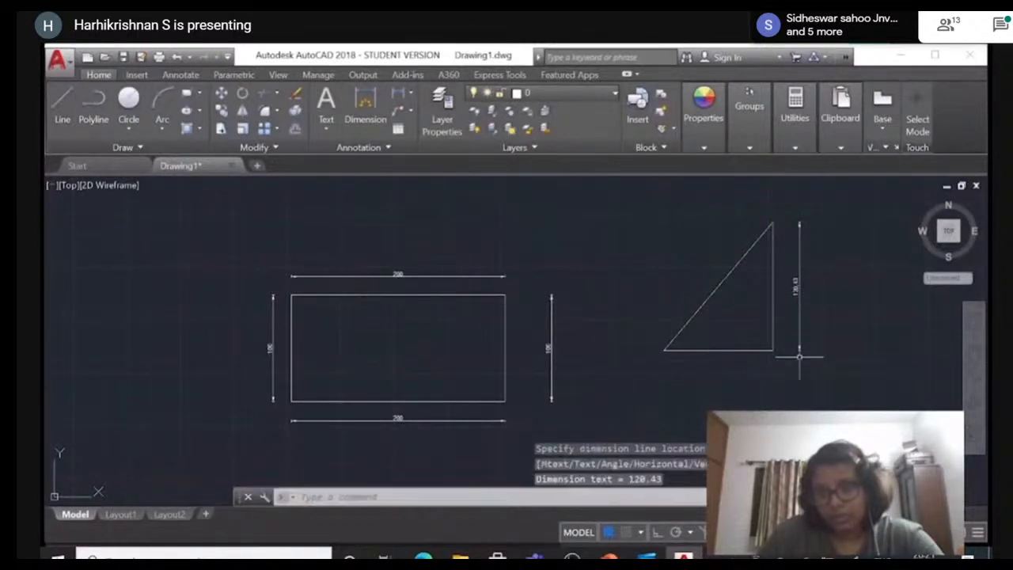
pyautogui.click(664, 350)
pyautogui.moveTo(664, 351)
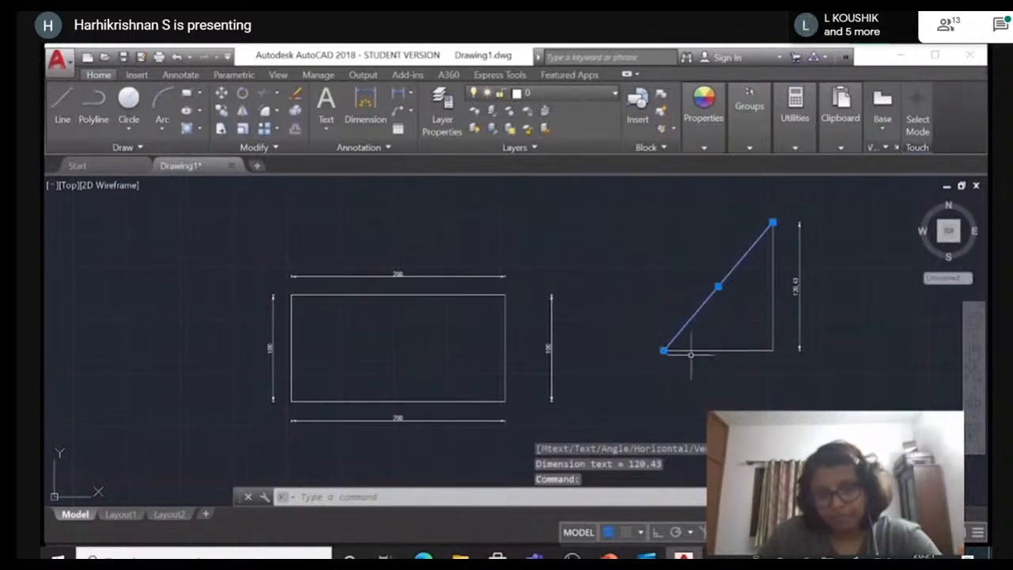
pyautogui.press('Escape')
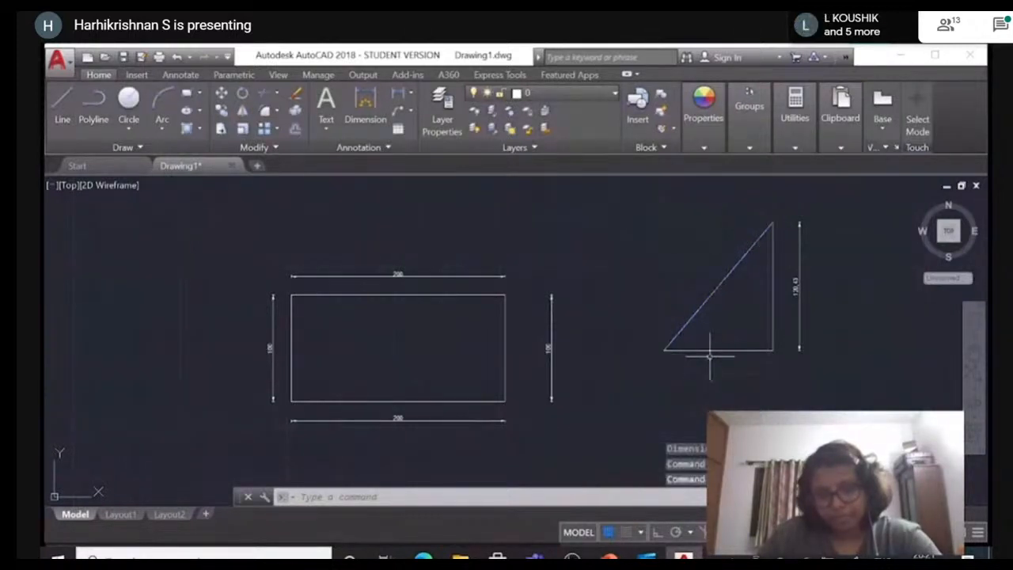
# Add a linear dimension to the triangle's base, placing the dimension line just below it.
pyautogui.press('Return')
pyautogui.click(664, 350)
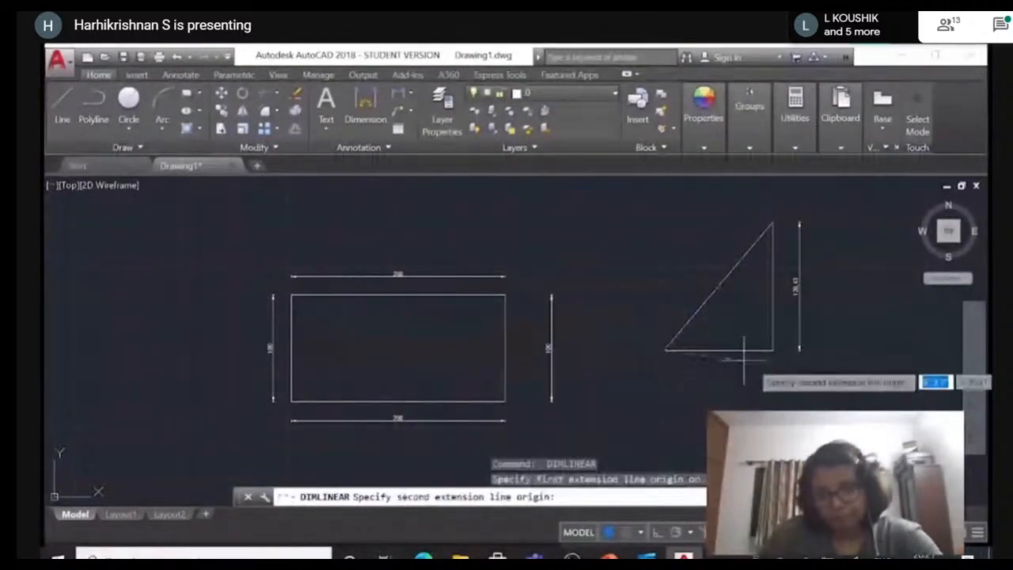
pyautogui.click(773, 350)
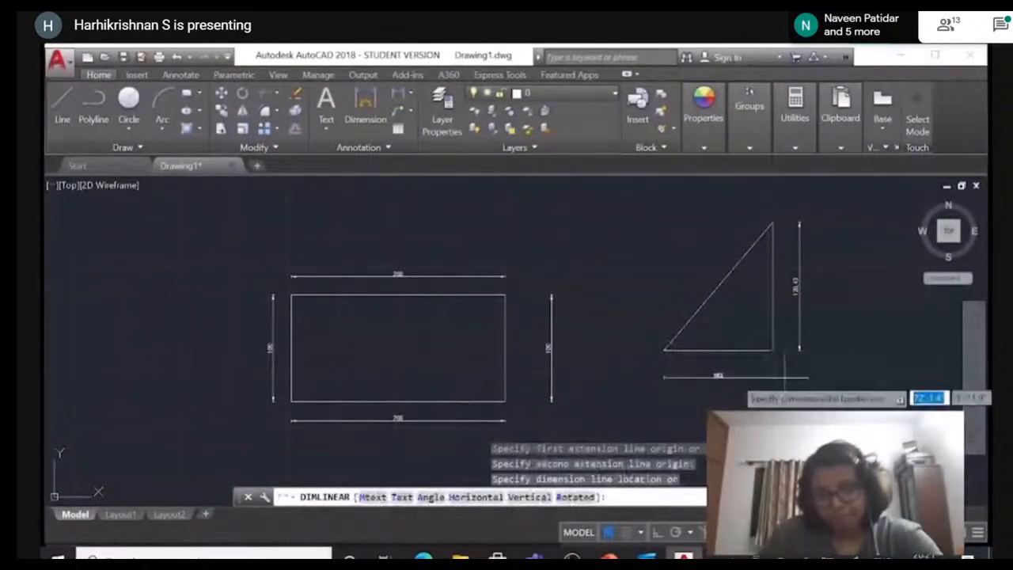
pyautogui.click(783, 378)
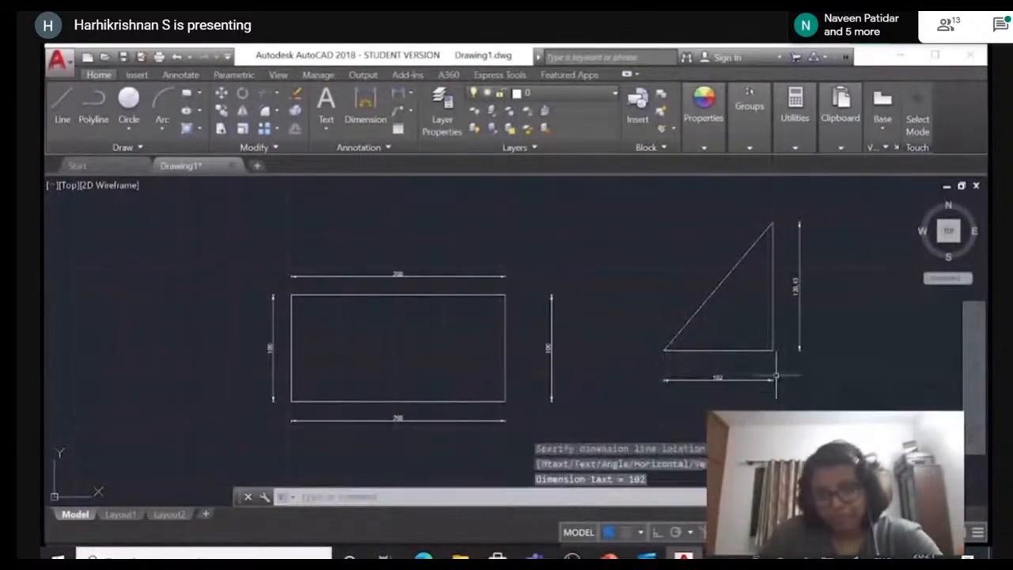
# Try to dimension the triangle's sloping side with a linear dimension.
pyautogui.press('Return')
pyautogui.click(772, 224)
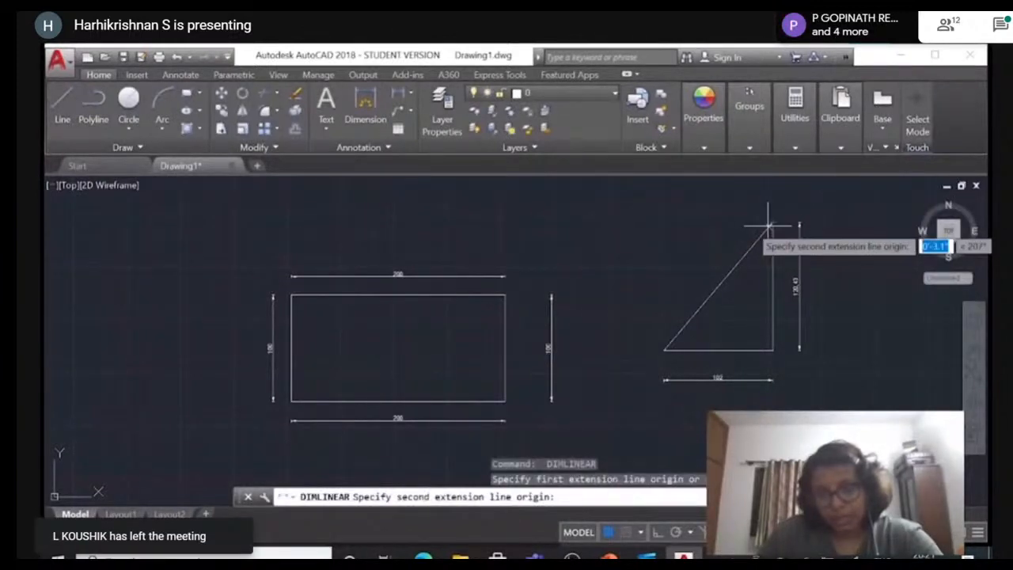
pyautogui.click(663, 349)
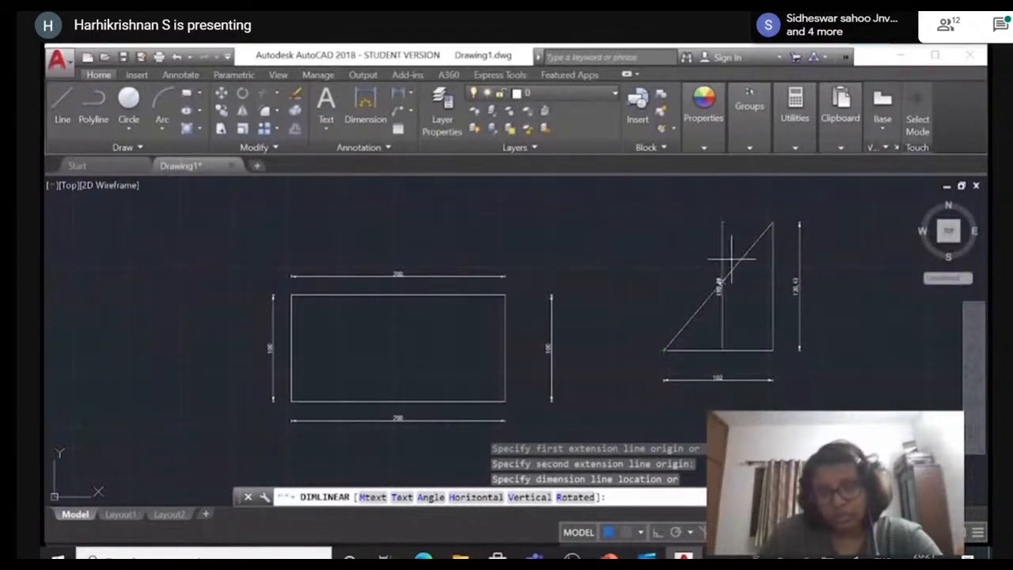
pyautogui.press('Escape')
# Add an aligned dimension to the triangle's sloping side, placing the dimension line parallel to it just outside the triangle.
pyautogui.press('Return')
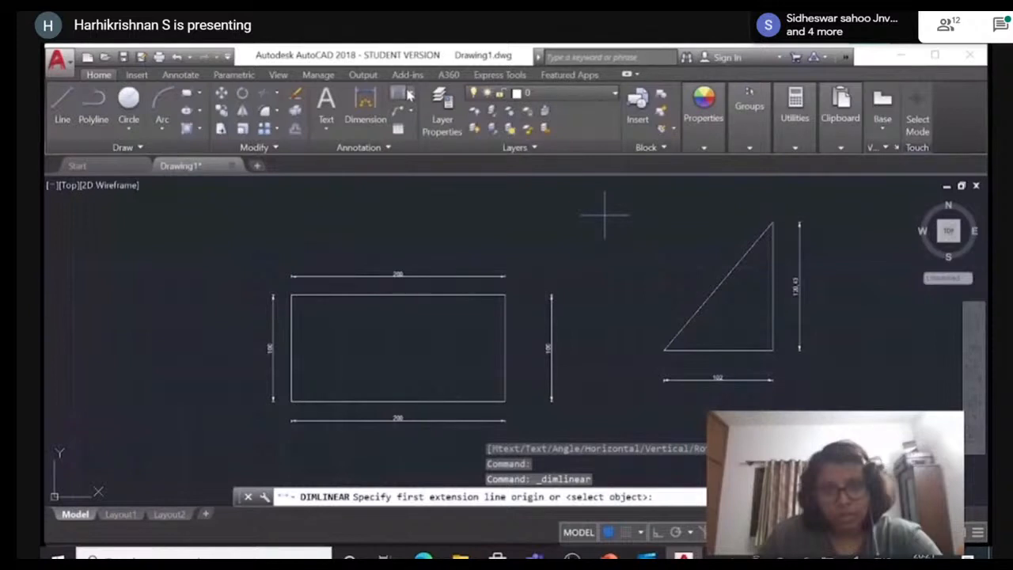
pyautogui.click(410, 95)
pyautogui.click(379, 144)
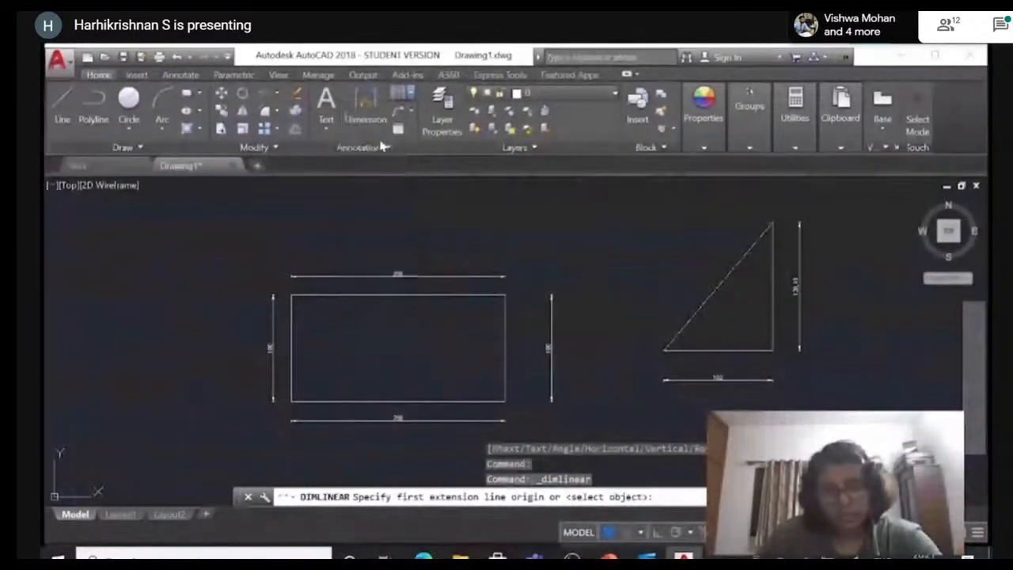
pyautogui.click(663, 349)
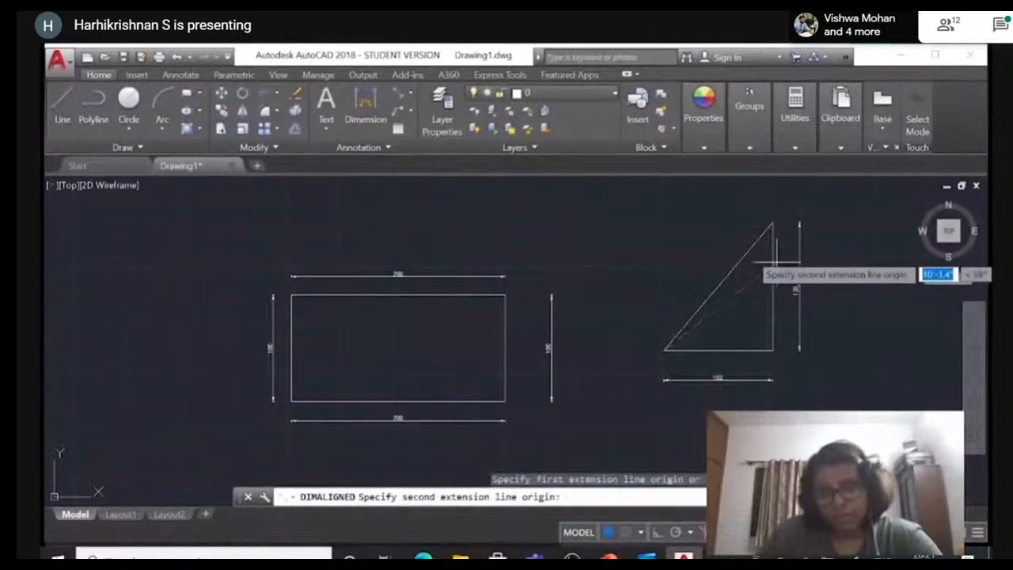
pyautogui.click(773, 224)
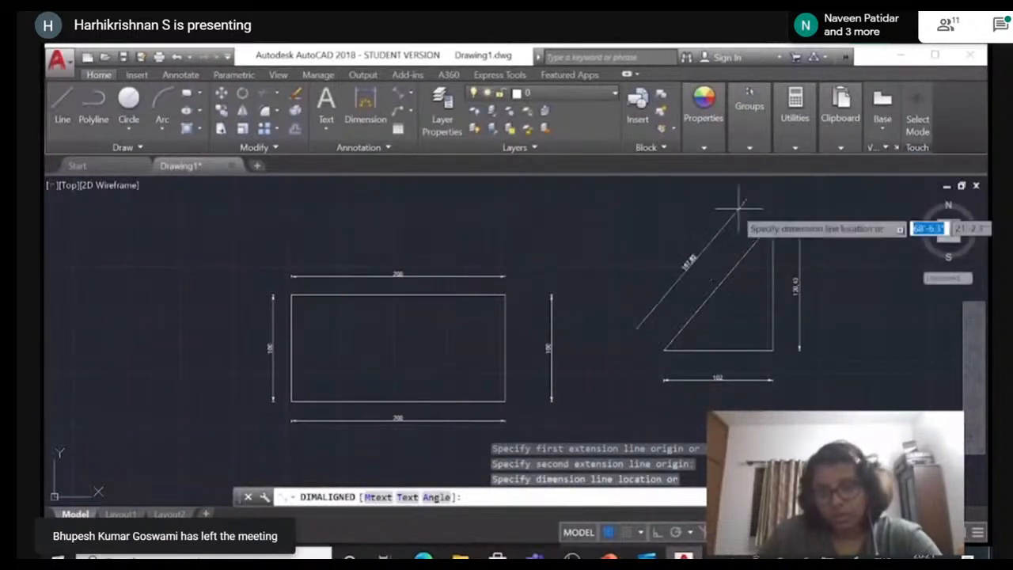
pyautogui.click(744, 205)
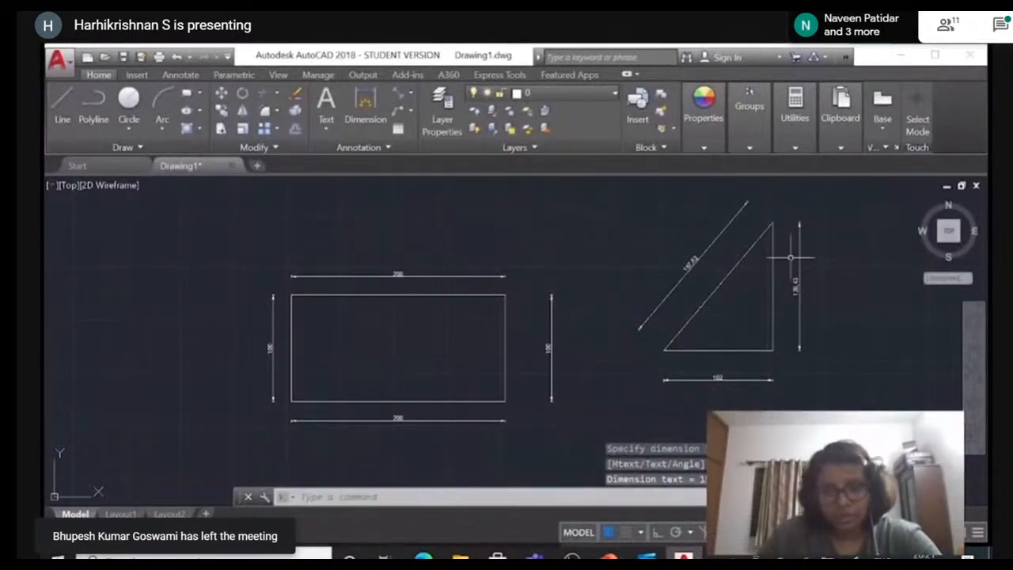
# Add an angular dimension between the triangle's sloping side and its base, placing the arc inside the triangle.
pyautogui.click(405, 96)
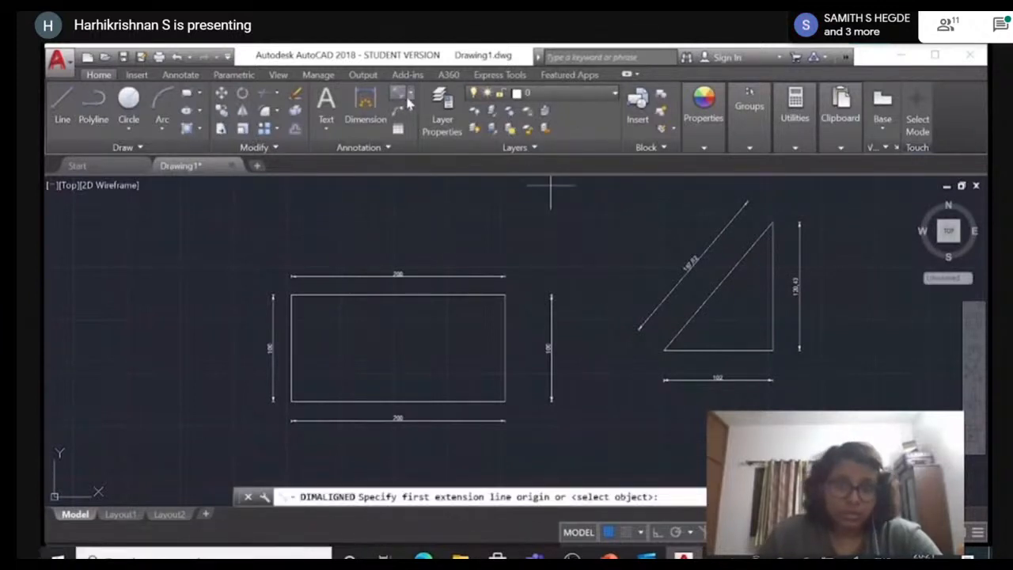
pyautogui.click(411, 94)
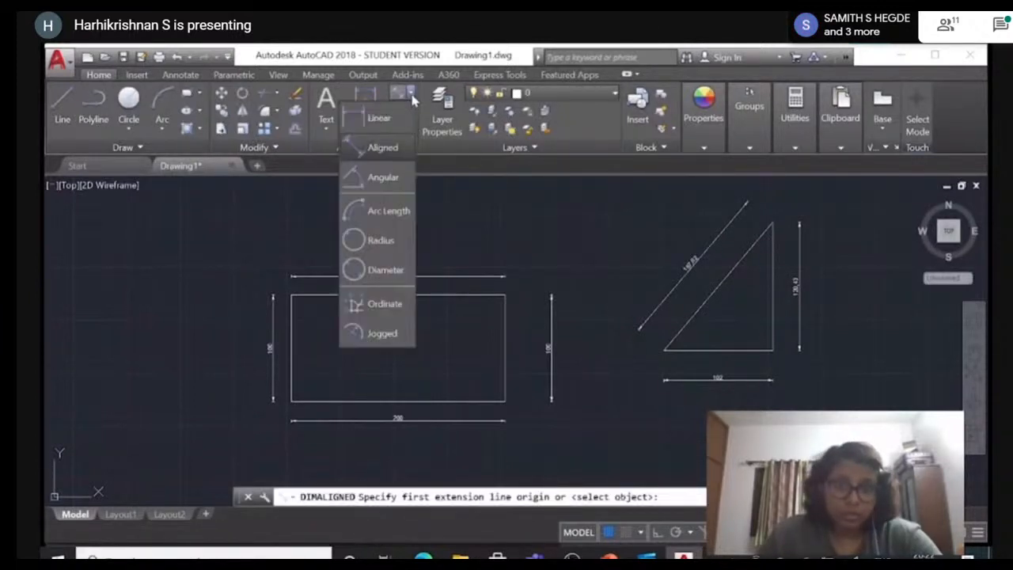
pyautogui.click(393, 180)
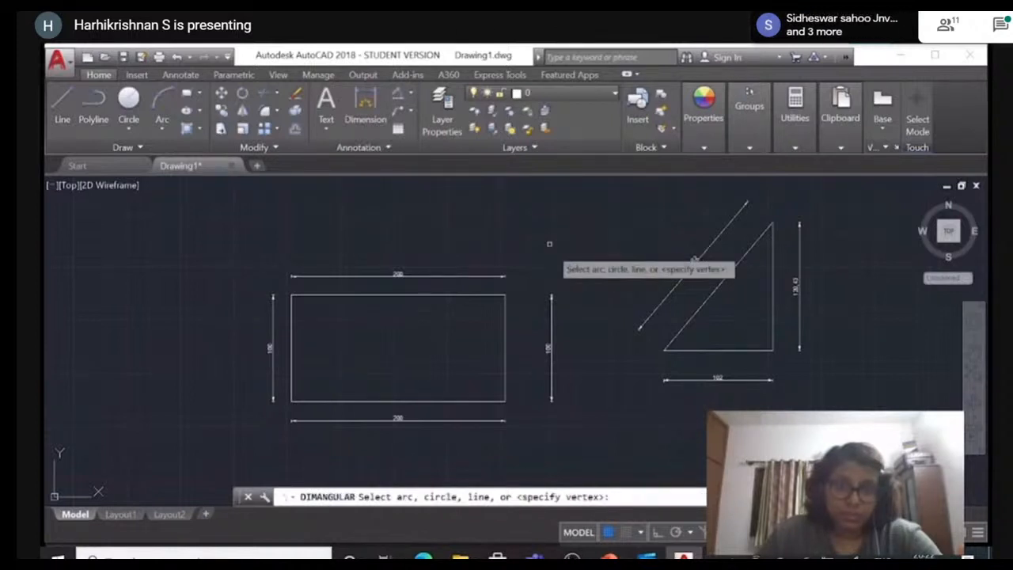
pyautogui.click(689, 320)
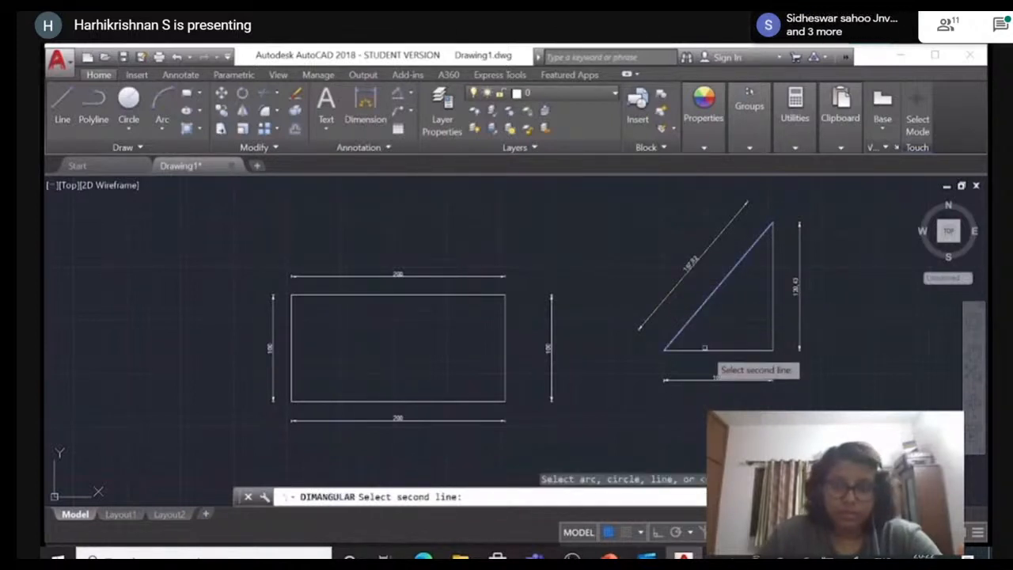
pyautogui.click(704, 350)
pyautogui.click(720, 332)
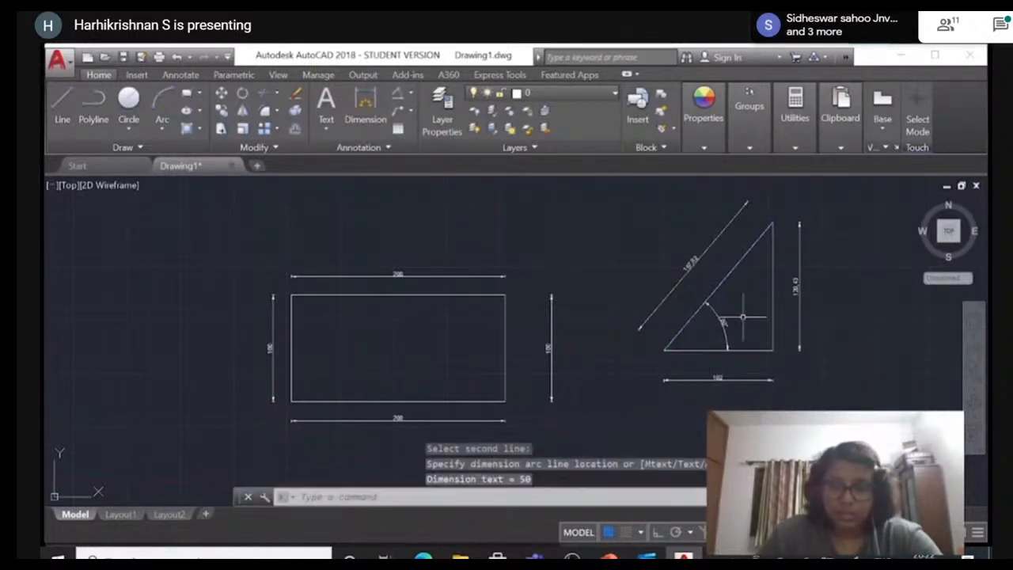
pyautogui.scroll(4, 766, 310)
pyautogui.scroll(-6, 766, 311)
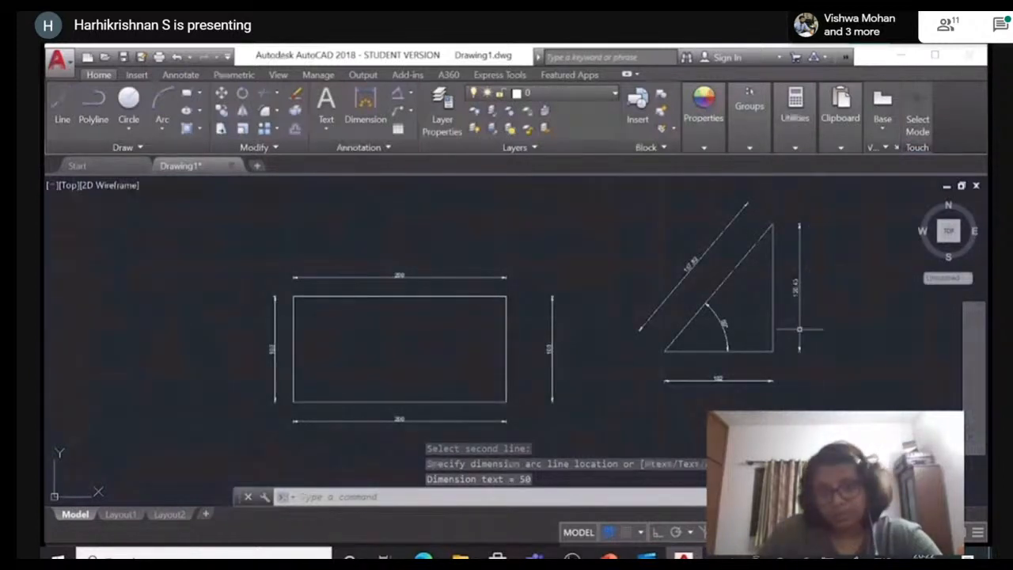
# Draw a circle with a radius of about 75 in the empty area to the right of the triangle.
pyautogui.moveTo(798, 322)
pyautogui.mouseDown(button='middle')
pyautogui.moveTo(738, 332)
pyautogui.moveTo(373, 253)
pyautogui.mouseUp(button='middle')
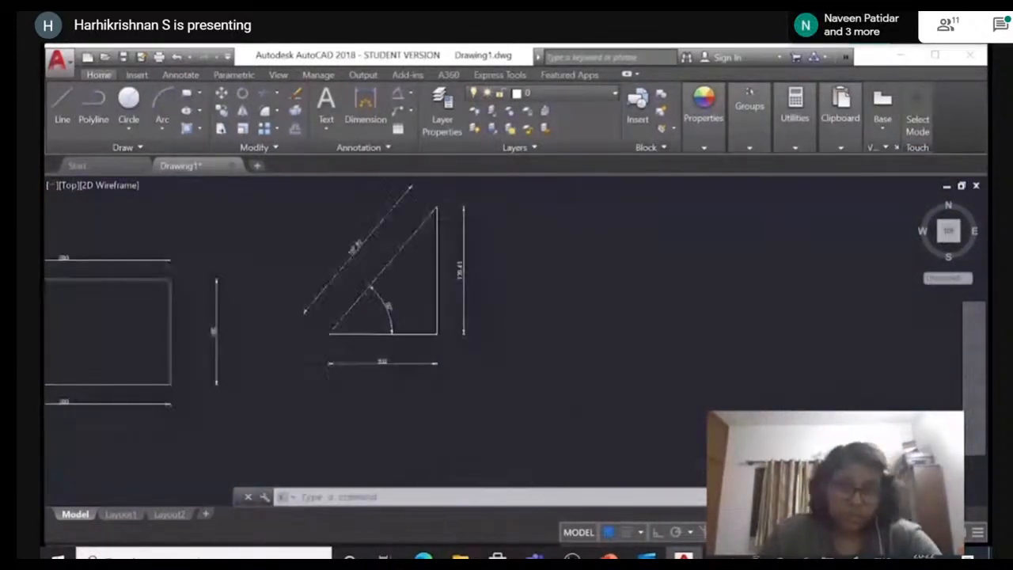
pyautogui.click(128, 105)
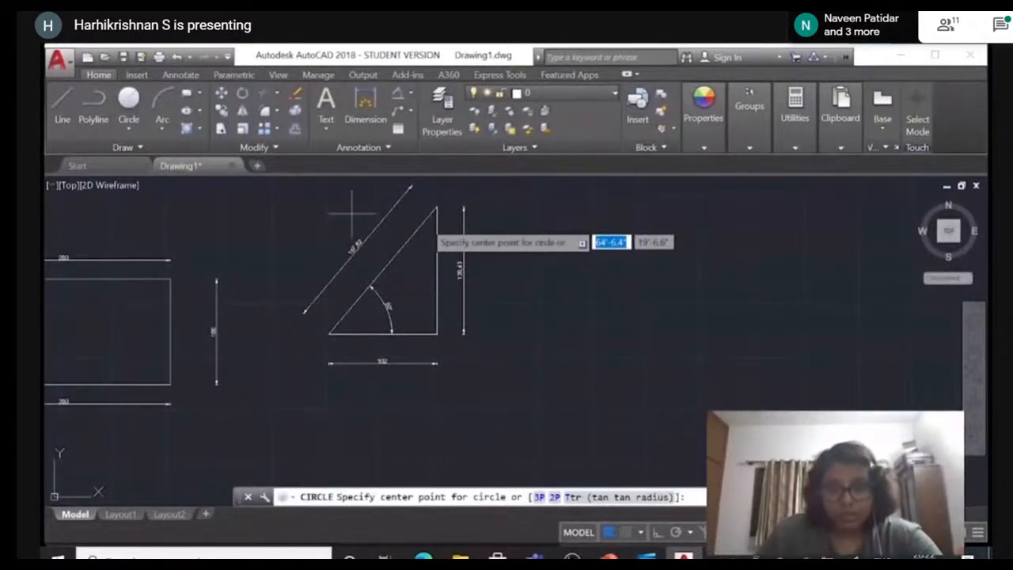
pyautogui.click(616, 265)
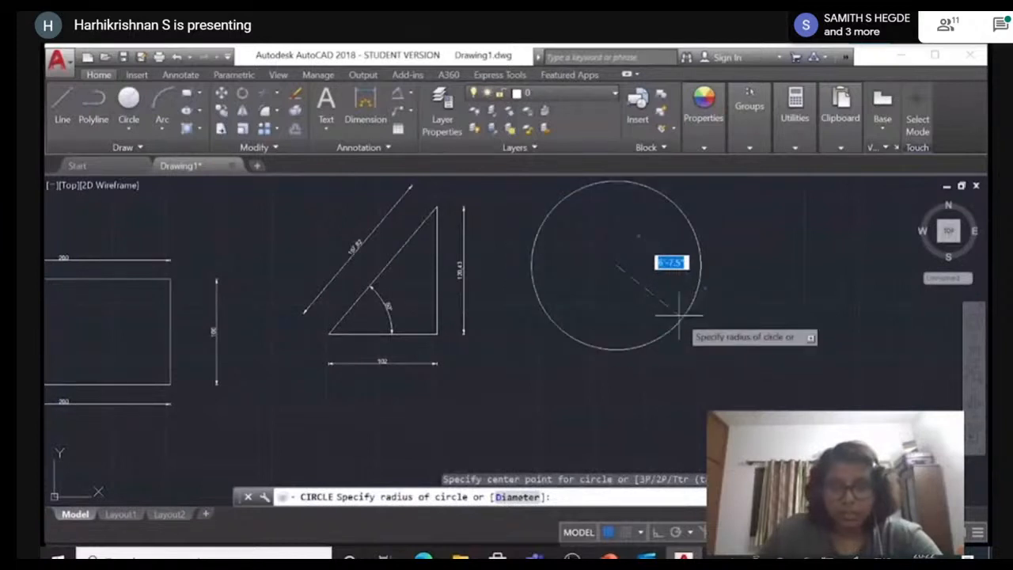
pyautogui.click(678, 315)
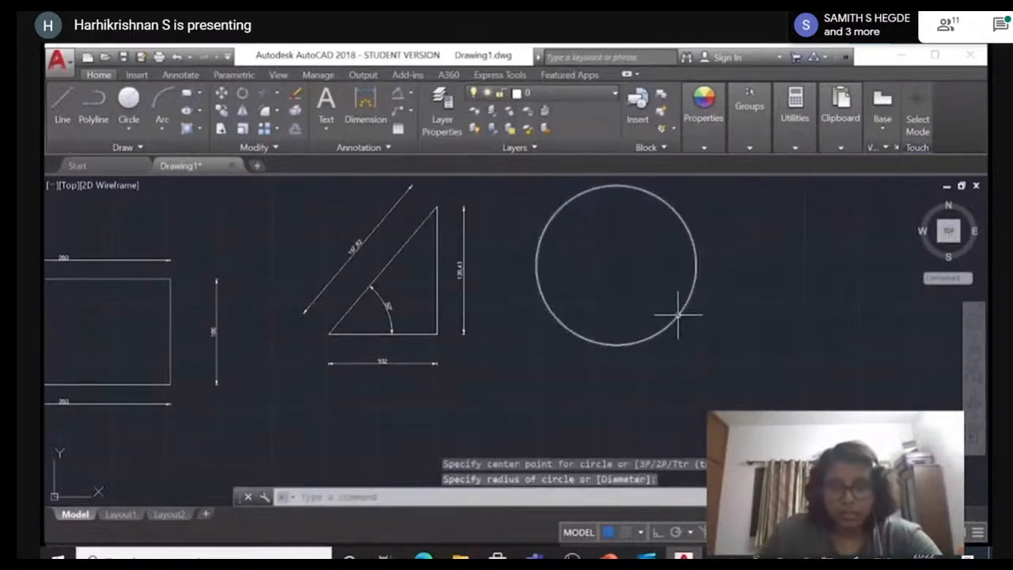
# Add a radius dimension to the circle, placing its text just outside the circle's right side.
pyautogui.click(411, 94)
pyautogui.click(373, 235)
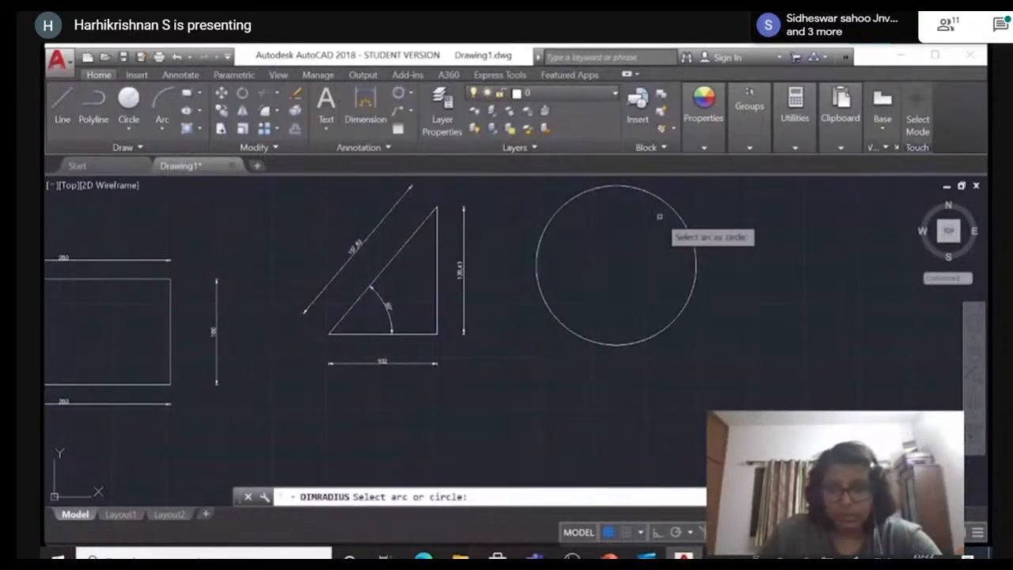
pyautogui.click(659, 216)
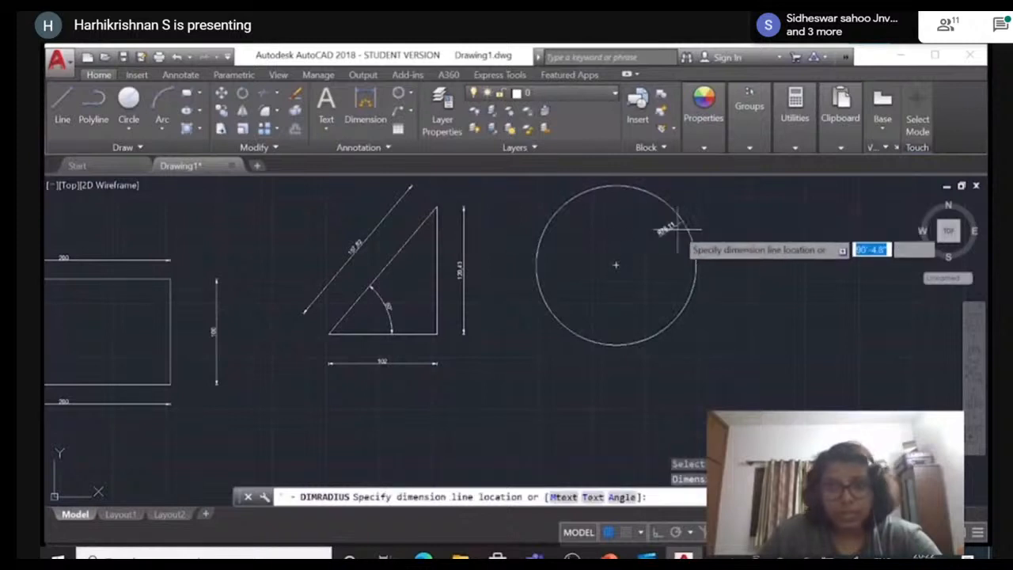
pyautogui.click(724, 273)
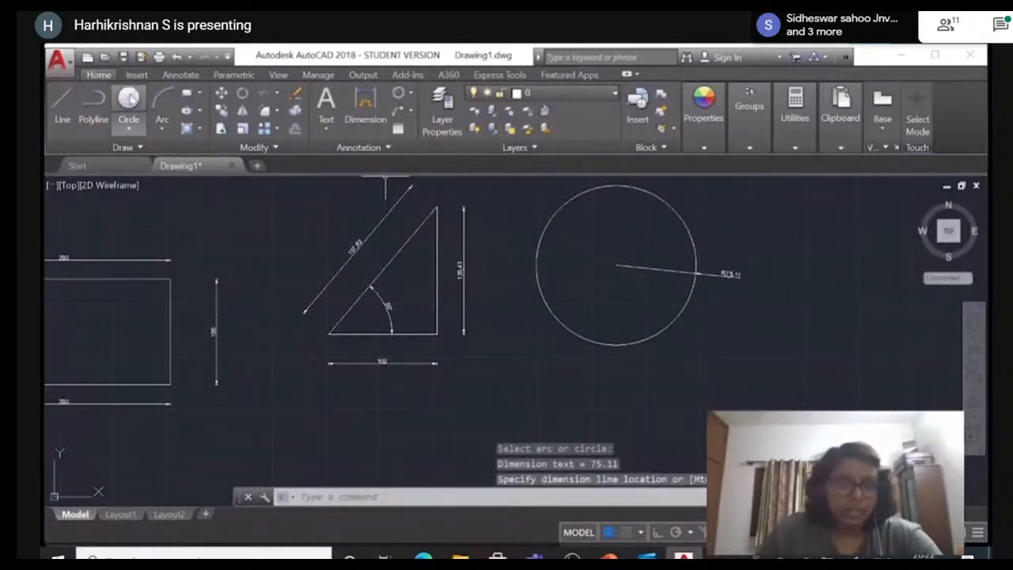
# Draw a second circle with a radius of about 67 to the lower right of the first circle.
pyautogui.click(128, 103)
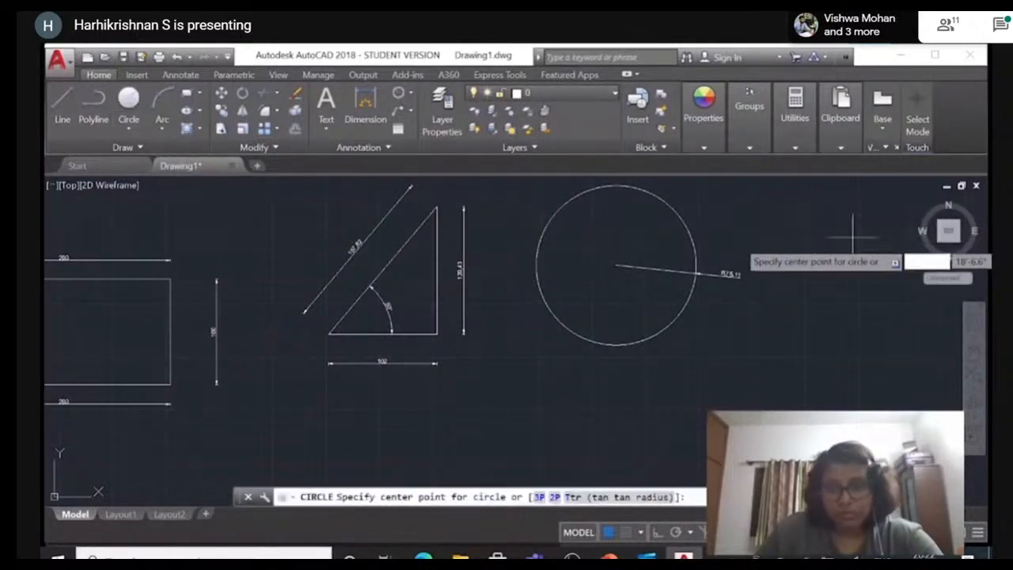
pyautogui.click(773, 355)
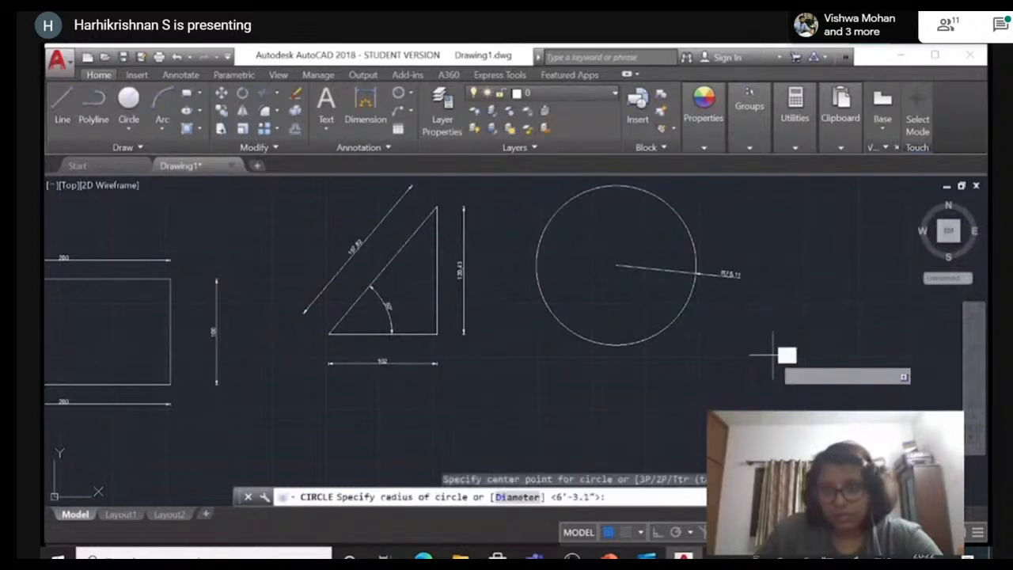
pyautogui.click(844, 358)
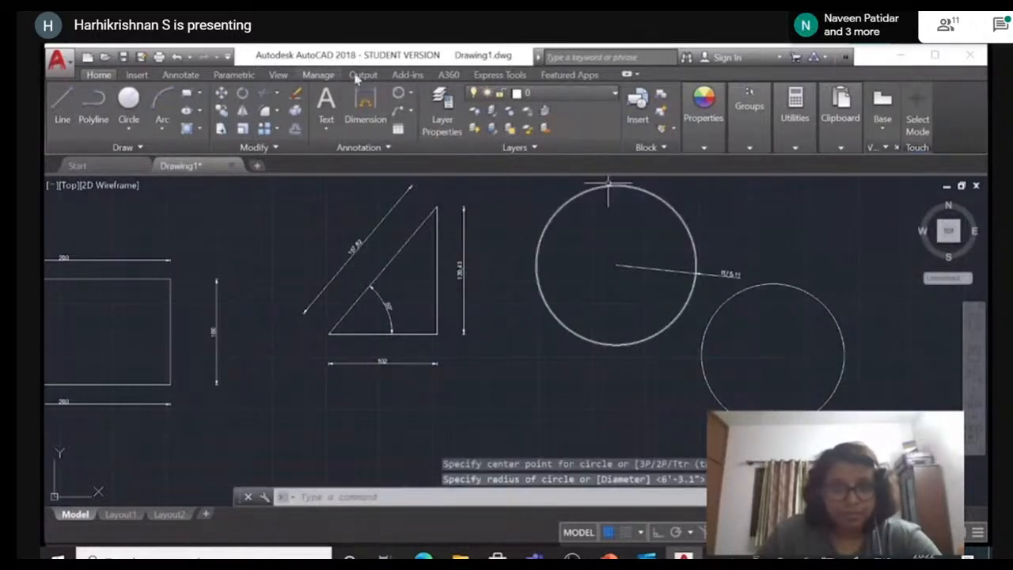
# Add a diameter dimension to the second circle, placing its text outside the circle at the upper right.
pyautogui.click(413, 96)
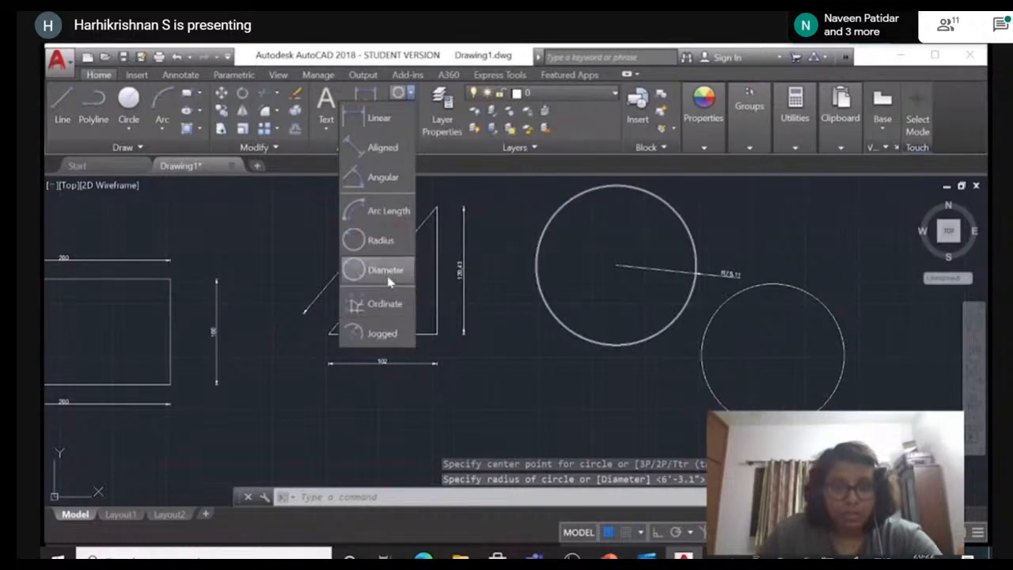
pyautogui.click(386, 266)
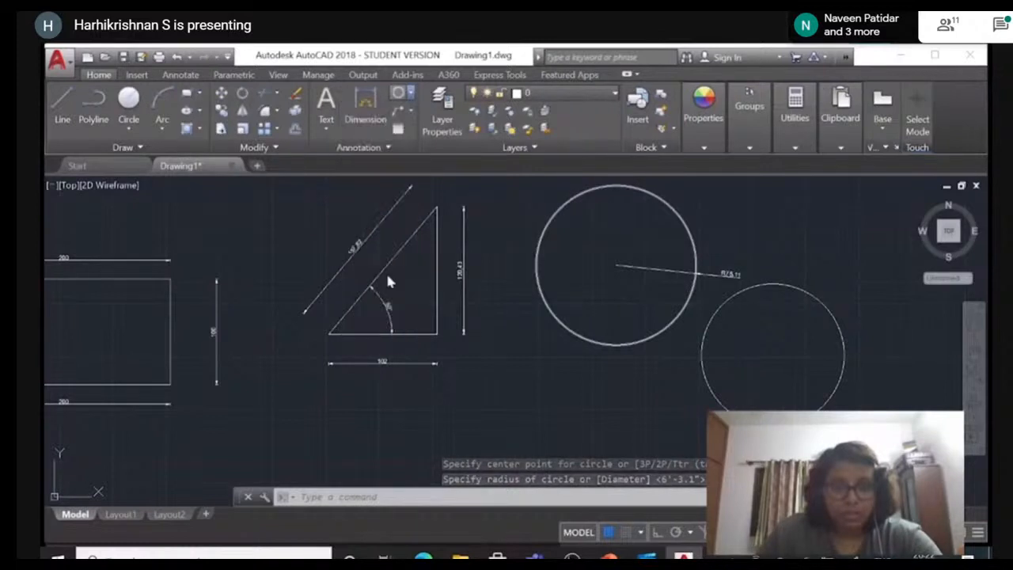
pyautogui.click(790, 292)
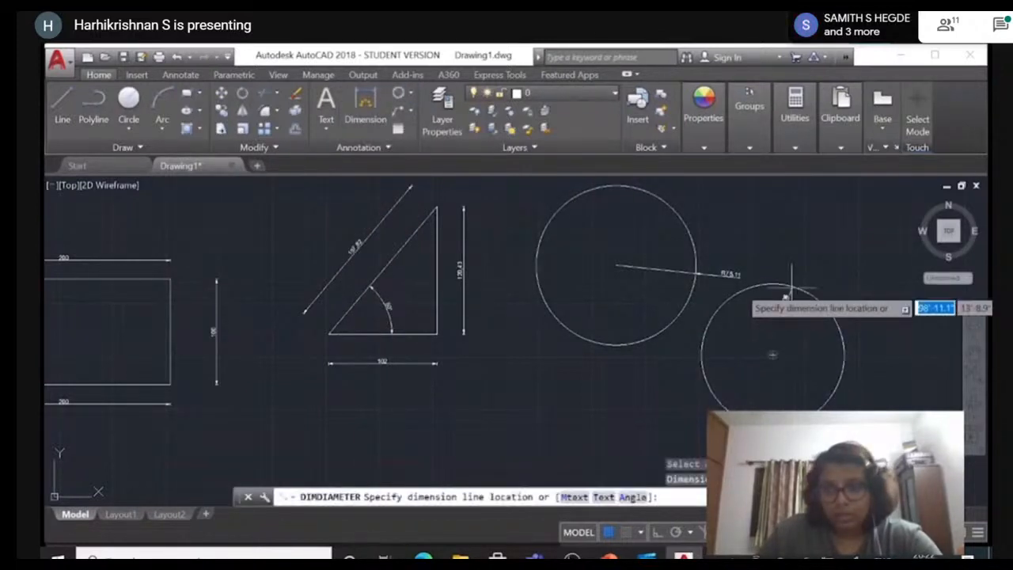
pyautogui.click(823, 235)
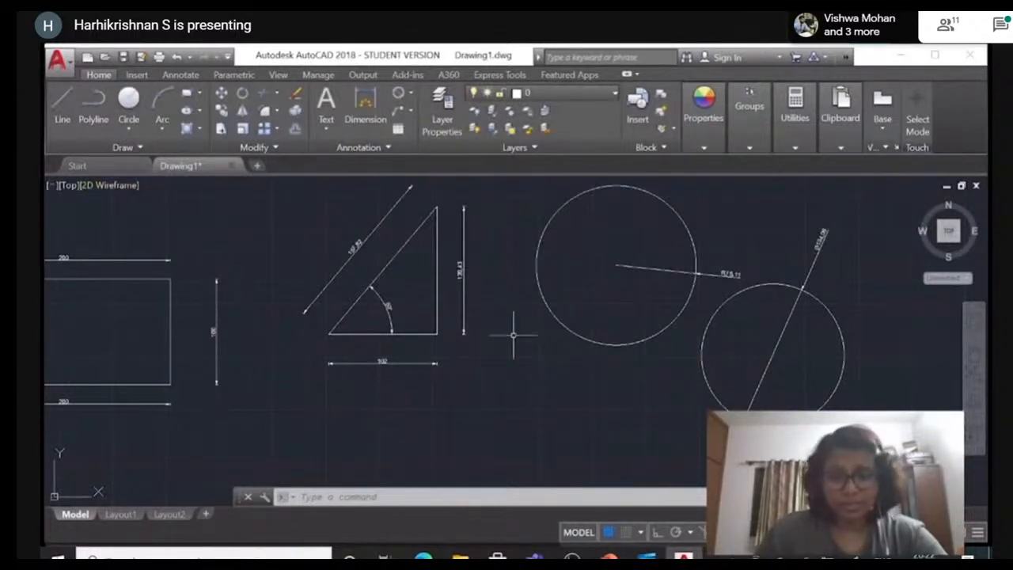
pyautogui.moveTo(515, 332)
pyautogui.mouseDown(button='middle')
pyautogui.moveTo(489, 339)
pyautogui.moveTo(543, 294)
pyautogui.mouseUp(button='middle')
pyautogui.scroll(-2, 543, 302)
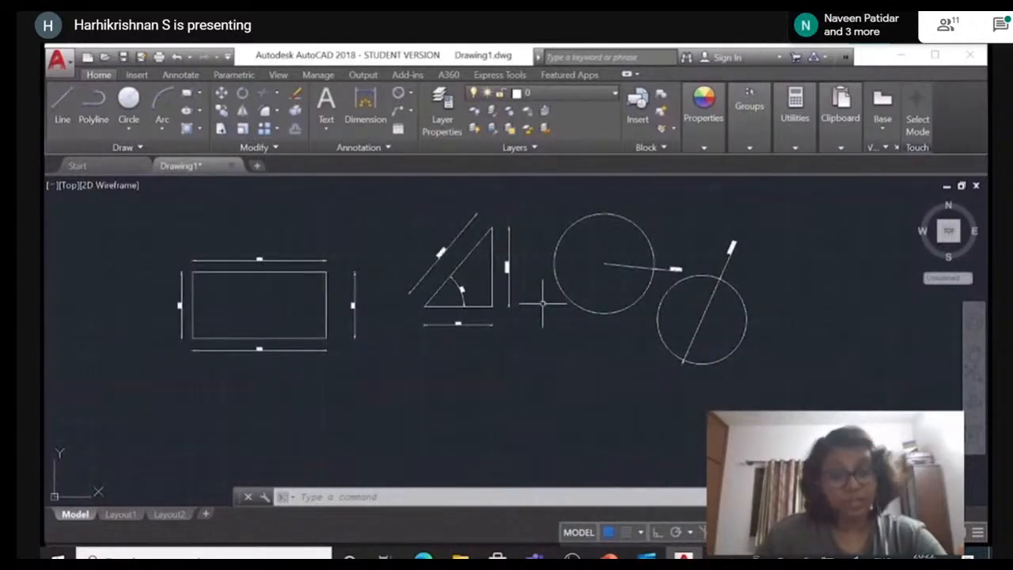
pyautogui.scroll(2, 542, 302)
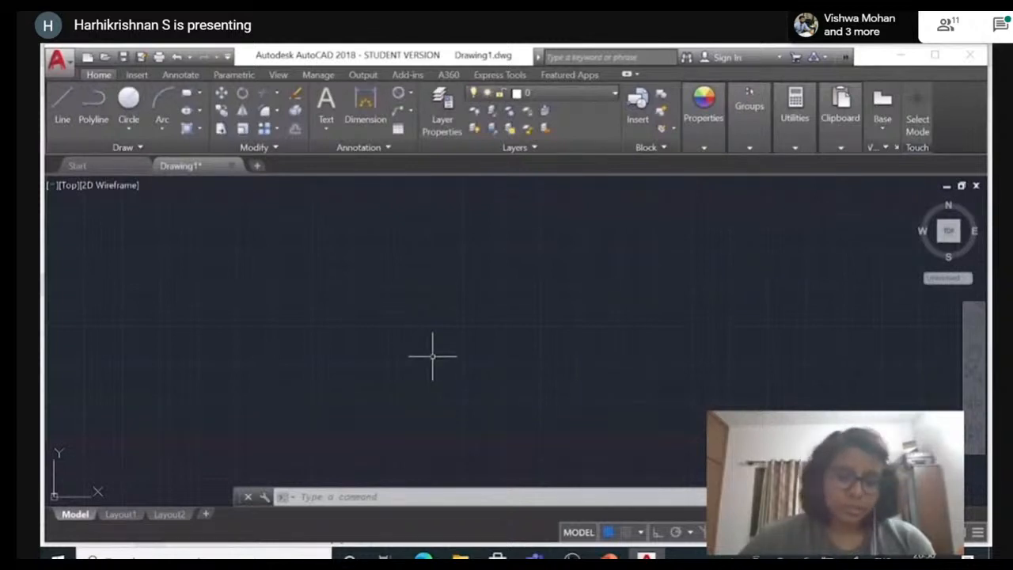
# Draw a circle with a radius of about 10' in the empty drawing area, using the Circle command.
pyautogui.write('c')
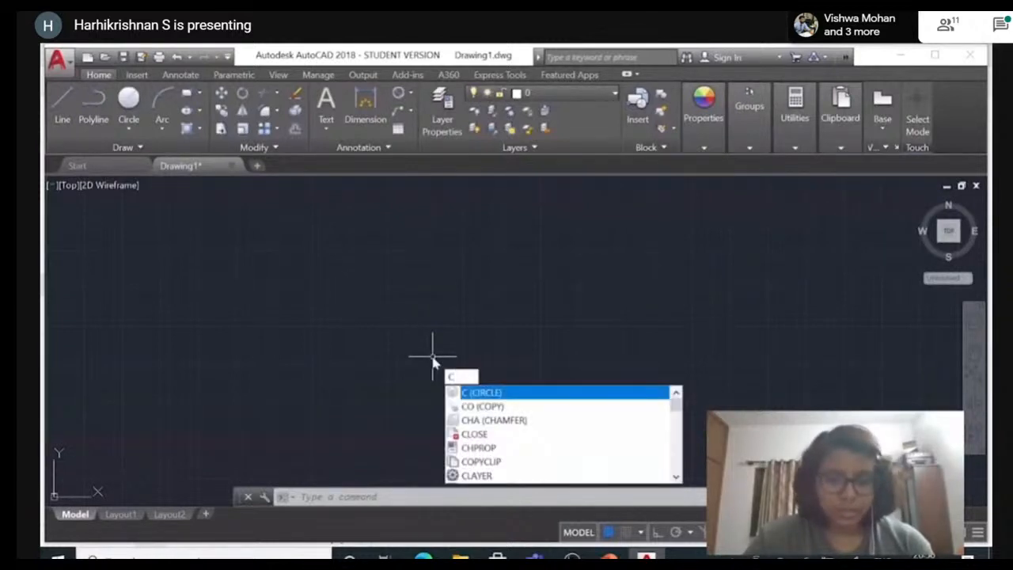
pyautogui.press('Return')
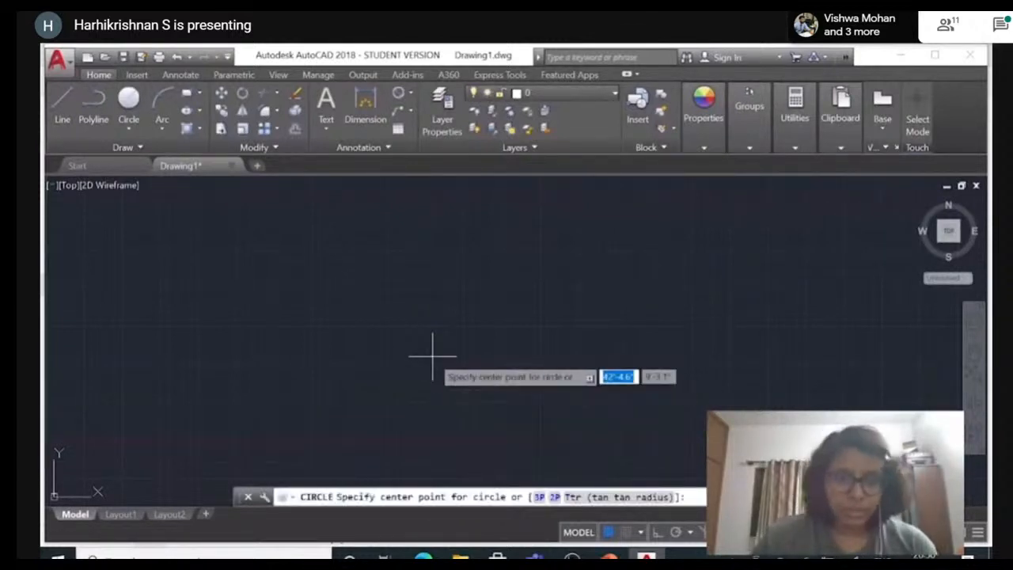
pyautogui.click(321, 319)
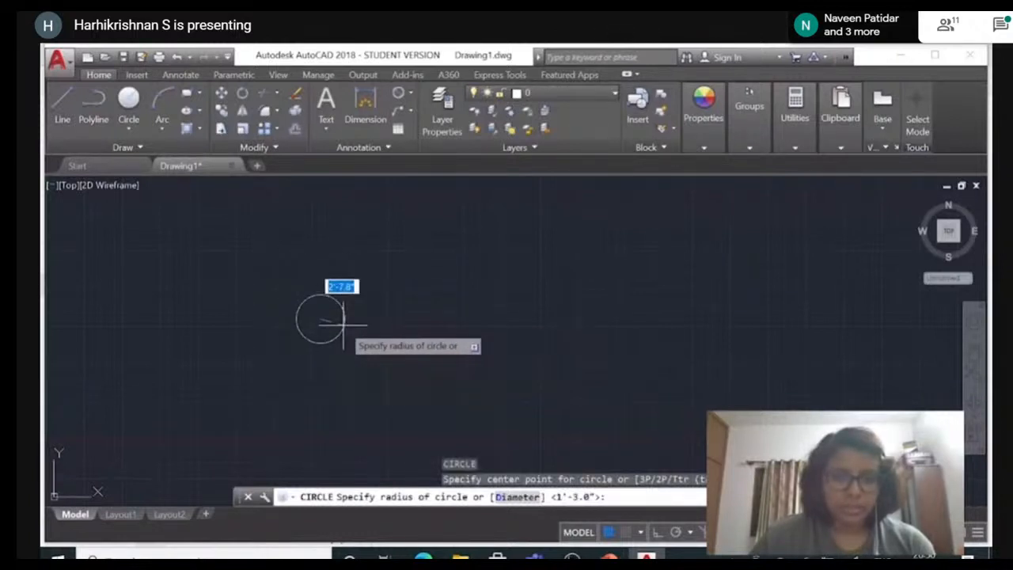
pyautogui.click(401, 360)
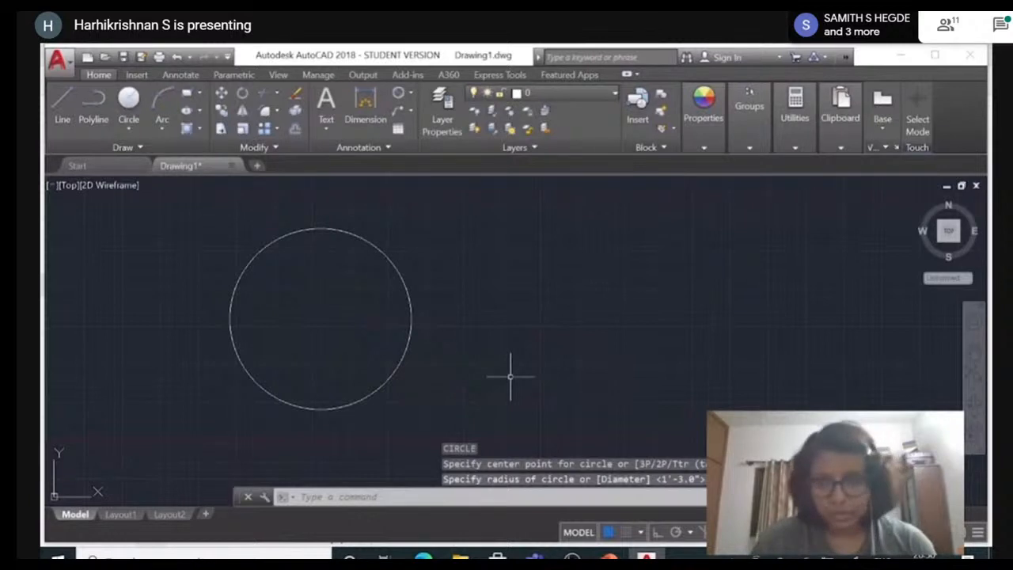
pyautogui.click(476, 250)
pyautogui.click(499, 281)
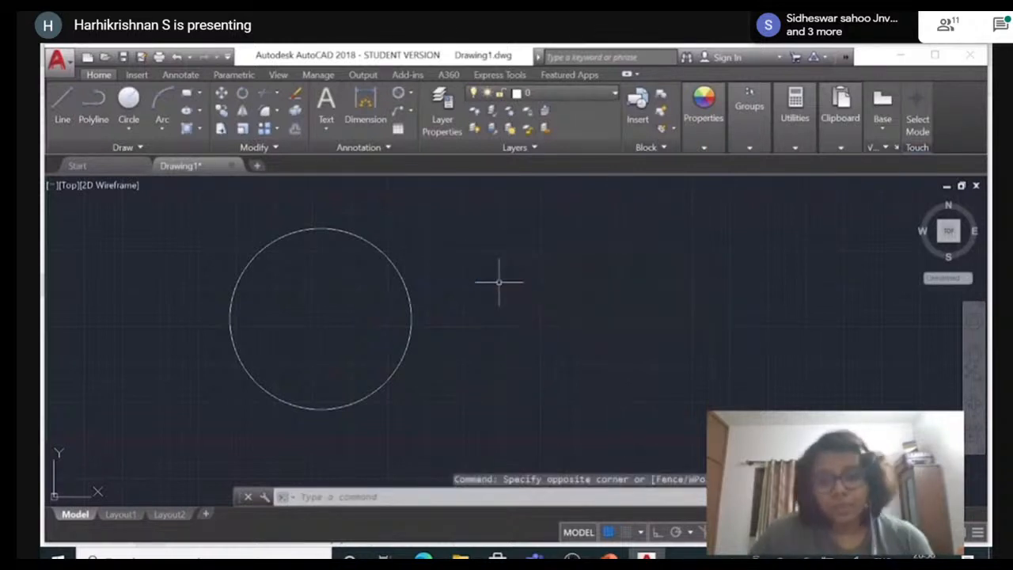
# Draw a circle with a radius of 50 to the upper right of the existing circle.
pyautogui.write('c')
pyautogui.press('Return')
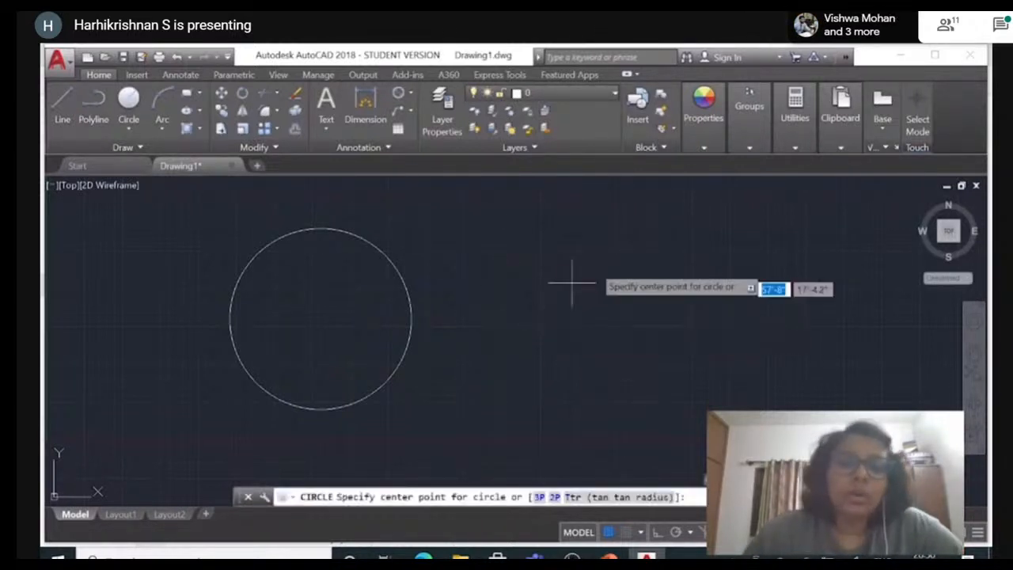
pyautogui.click(583, 261)
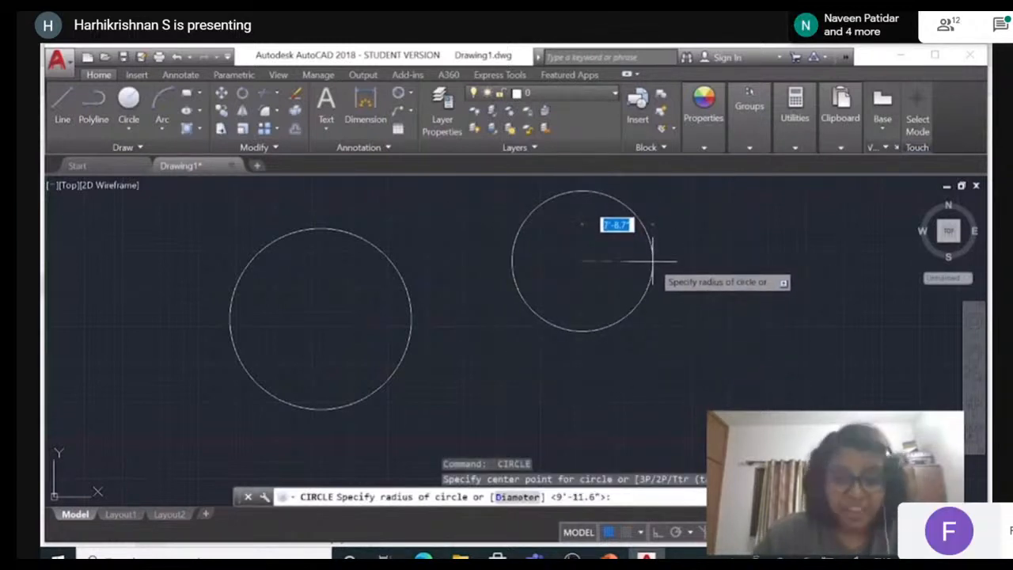
pyautogui.write('50')
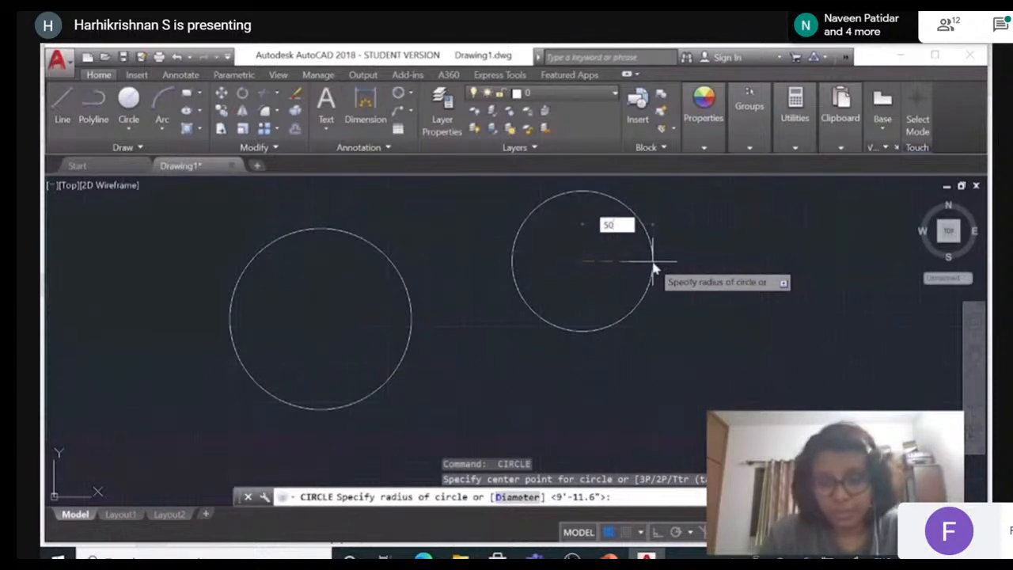
pyautogui.press('Return')
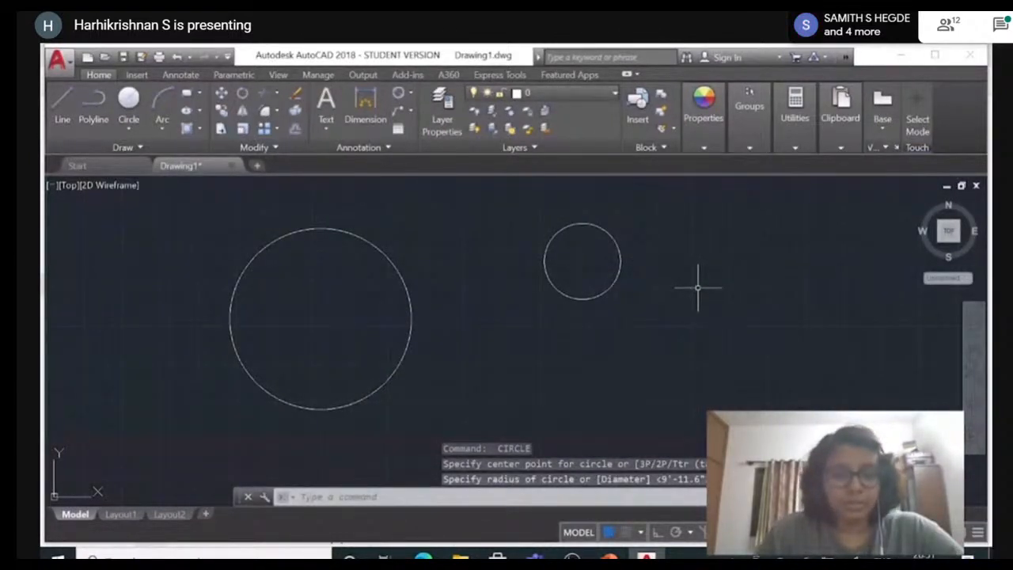
# Draw a circle with a diameter of 200 between and below the two existing circles, using the Diameter option.
pyautogui.press('Return')
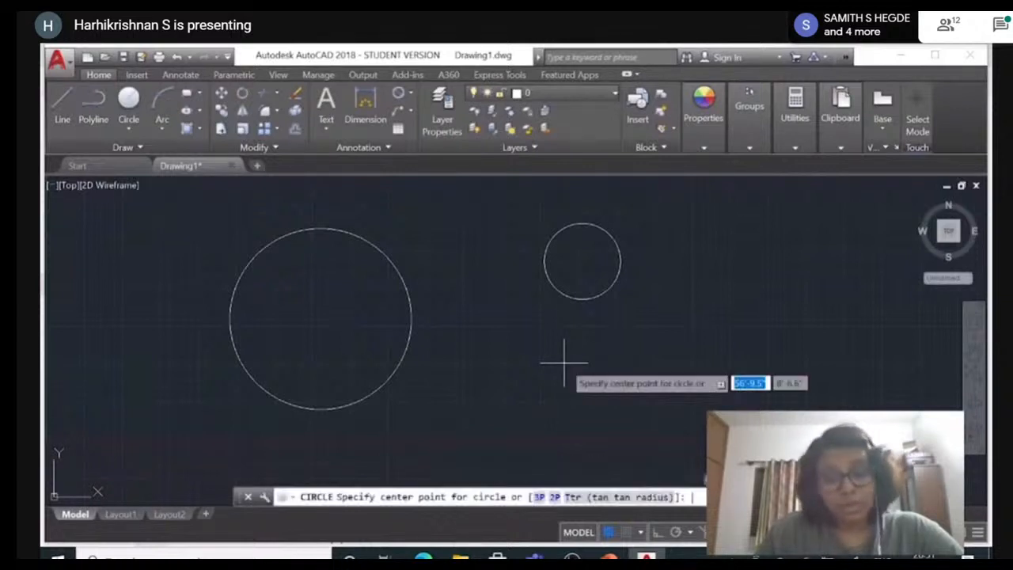
pyautogui.click(503, 373)
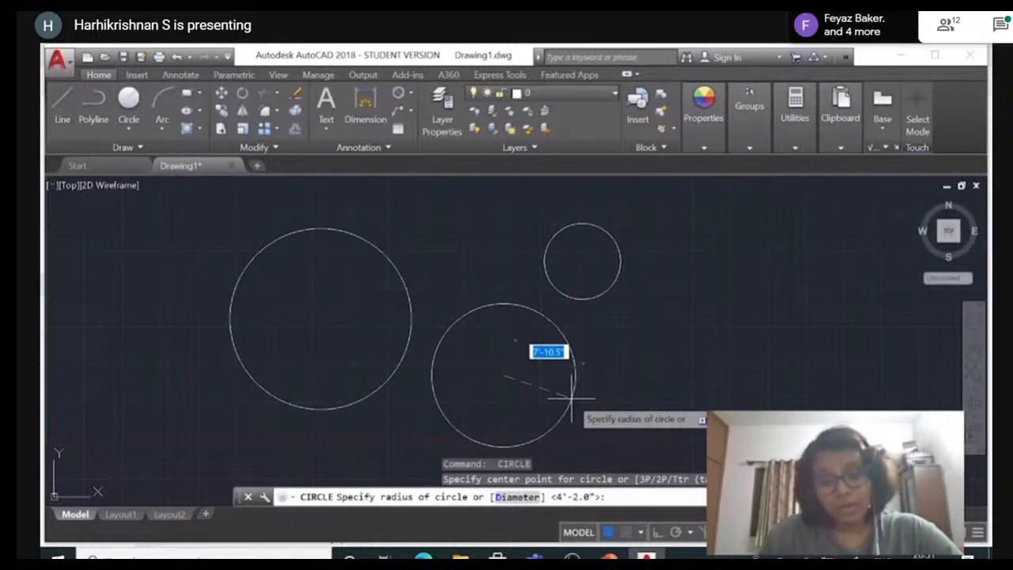
pyautogui.write('d')
pyautogui.press('Return')
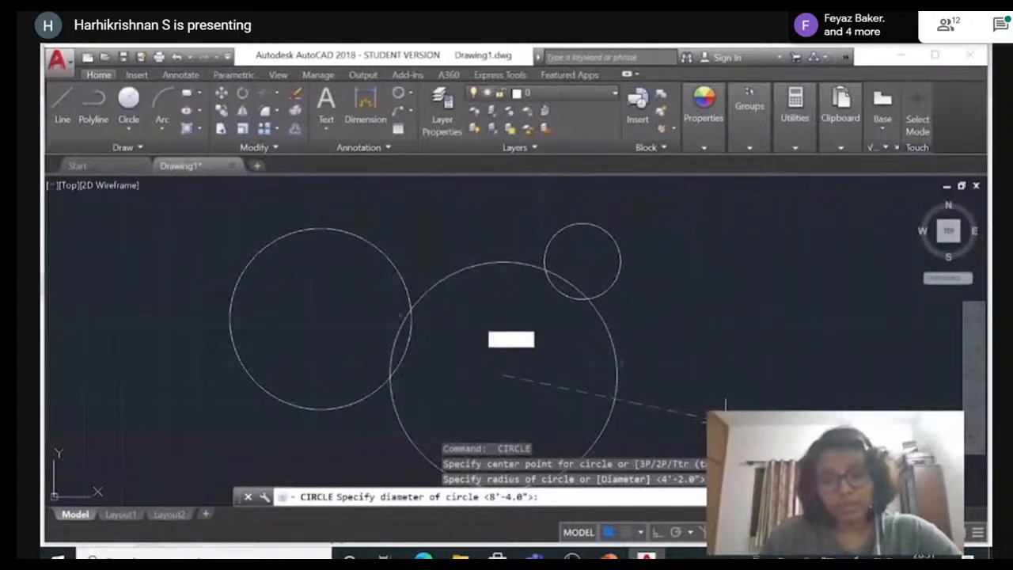
pyautogui.write('200')
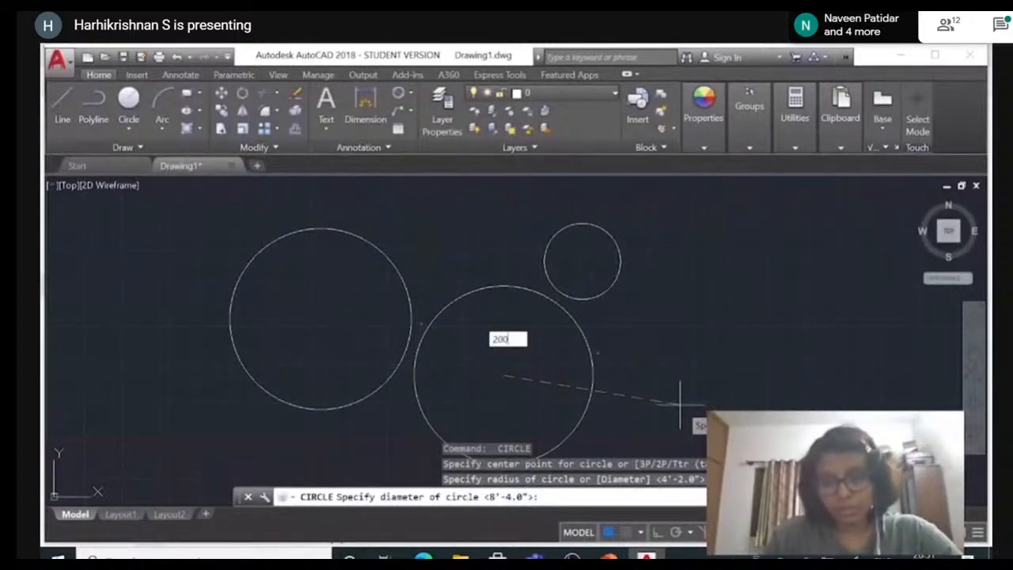
pyautogui.press('Return')
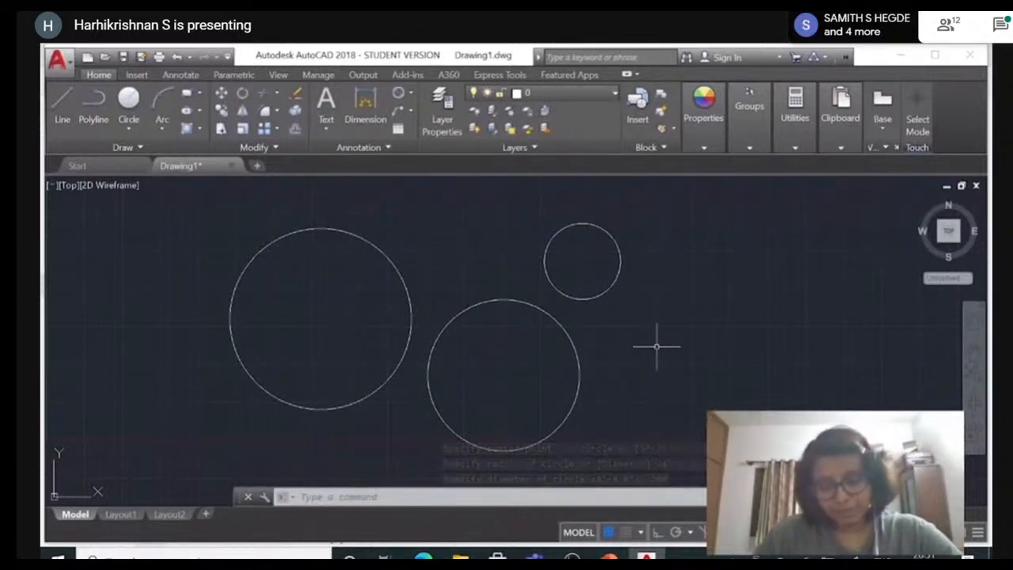
# Draw a circle with a diameter of 60 to the lower right of the radius 50 circle, using the Diameter option.
pyautogui.write('c')
pyautogui.press('Return')
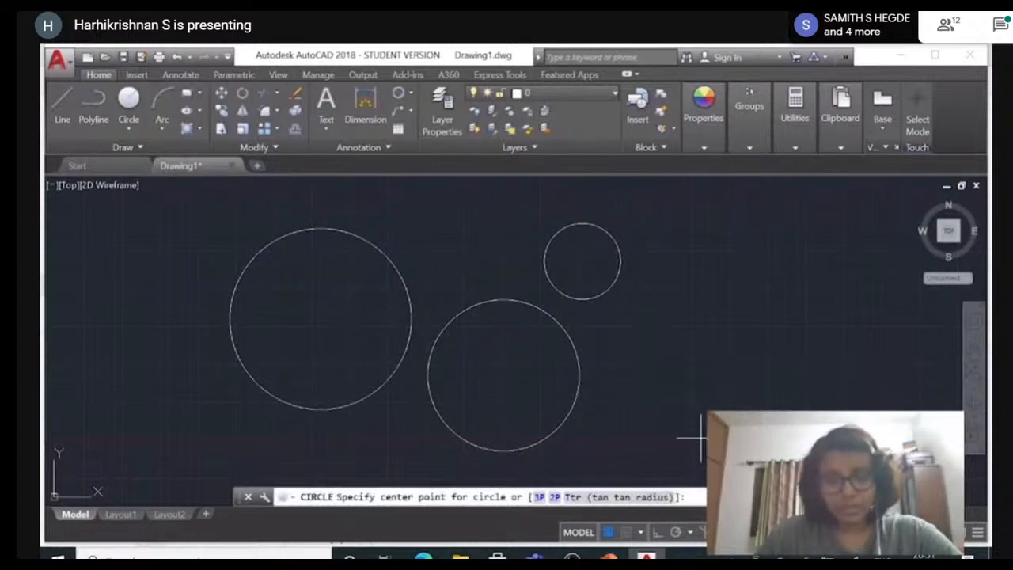
pyautogui.click(693, 355)
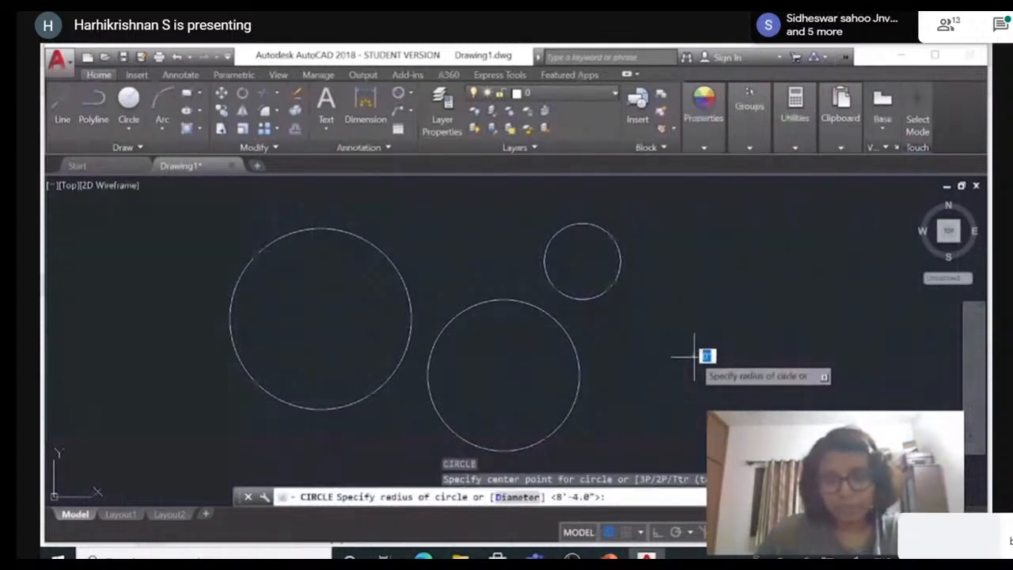
pyautogui.click(516, 497)
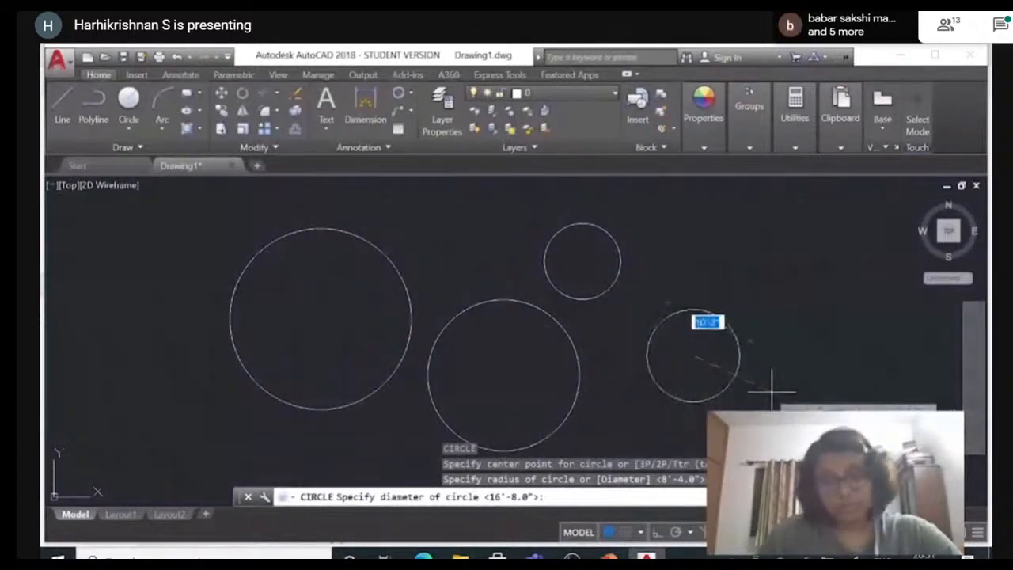
pyautogui.write('60')
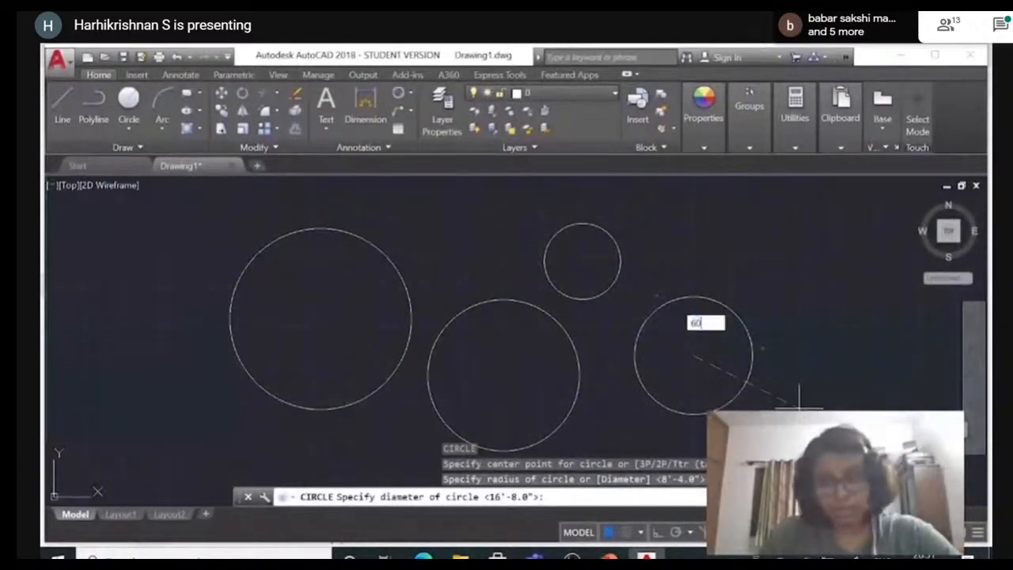
pyautogui.press('Return')
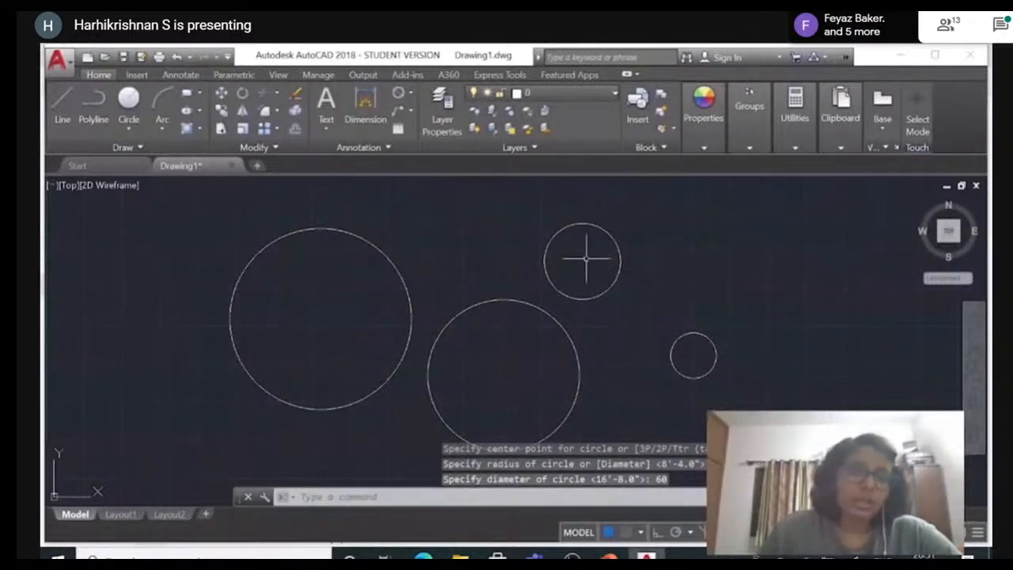
# Add a radius dimension to the largest circle, placing its text outside the circle at the upper right.
pyautogui.click(410, 95)
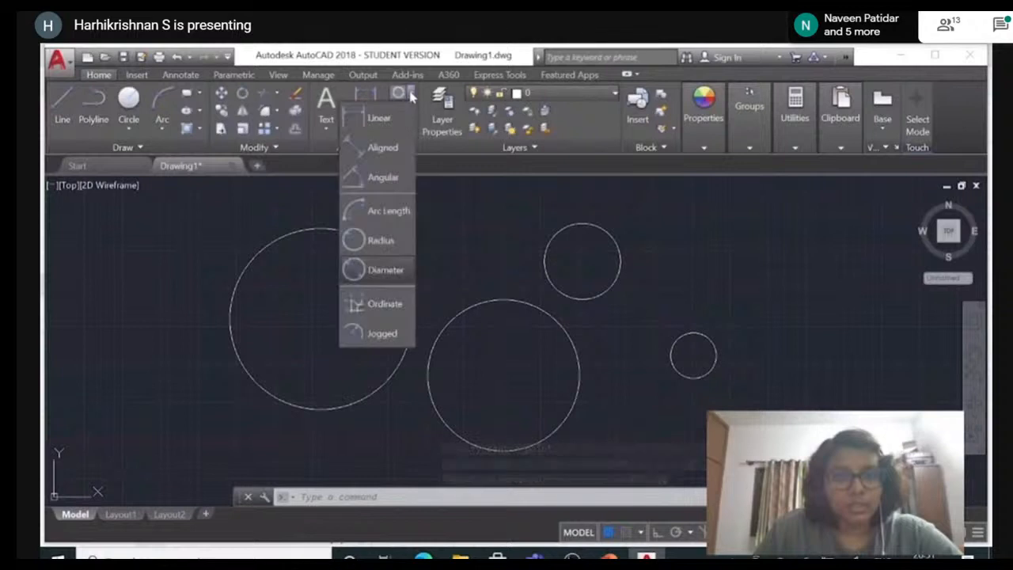
pyautogui.click(378, 240)
pyautogui.click(382, 252)
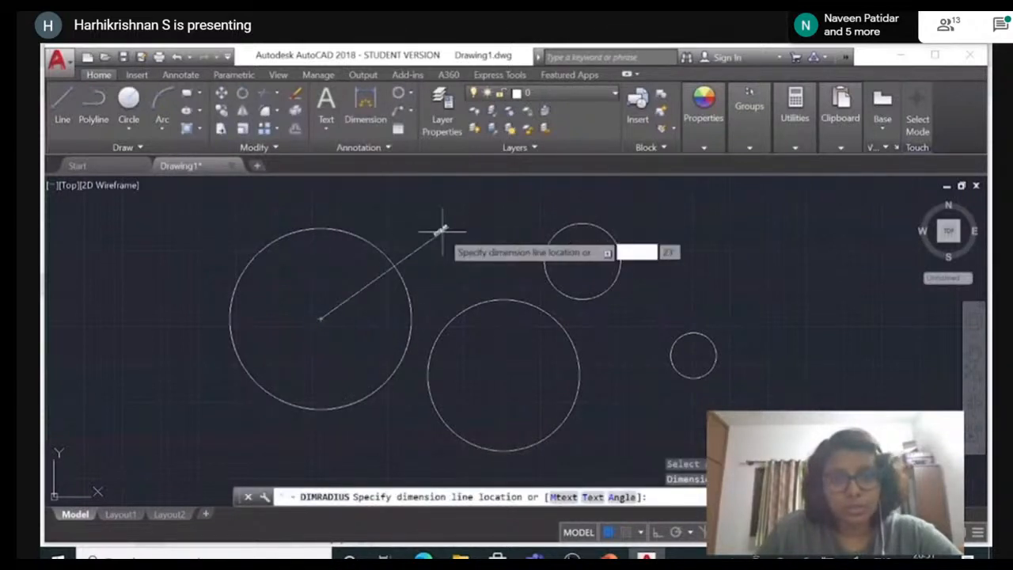
pyautogui.click(429, 255)
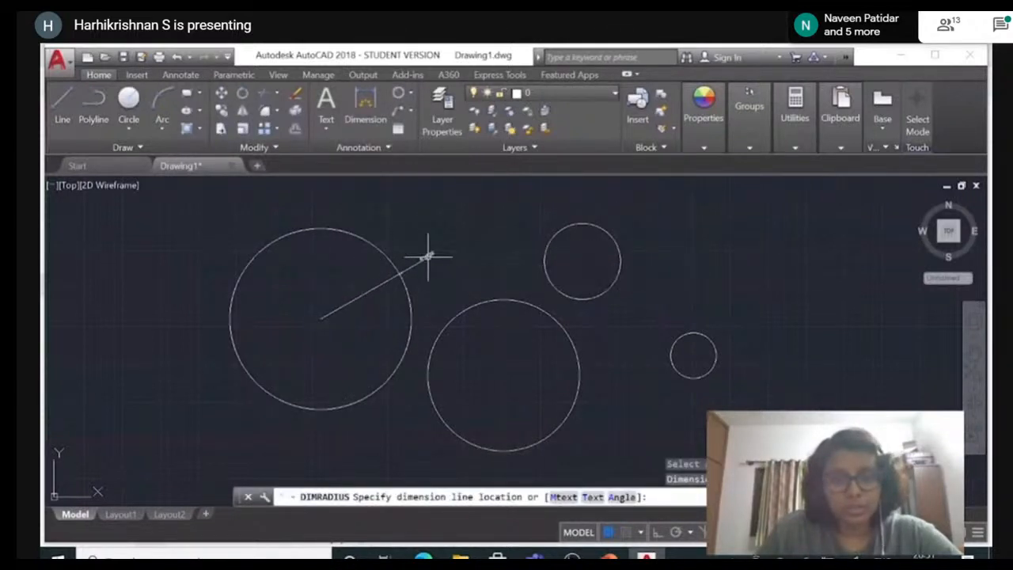
# Add a radius dimension to the diameter 200 circle, placing its text outside above the circle.
pyautogui.click(499, 297)
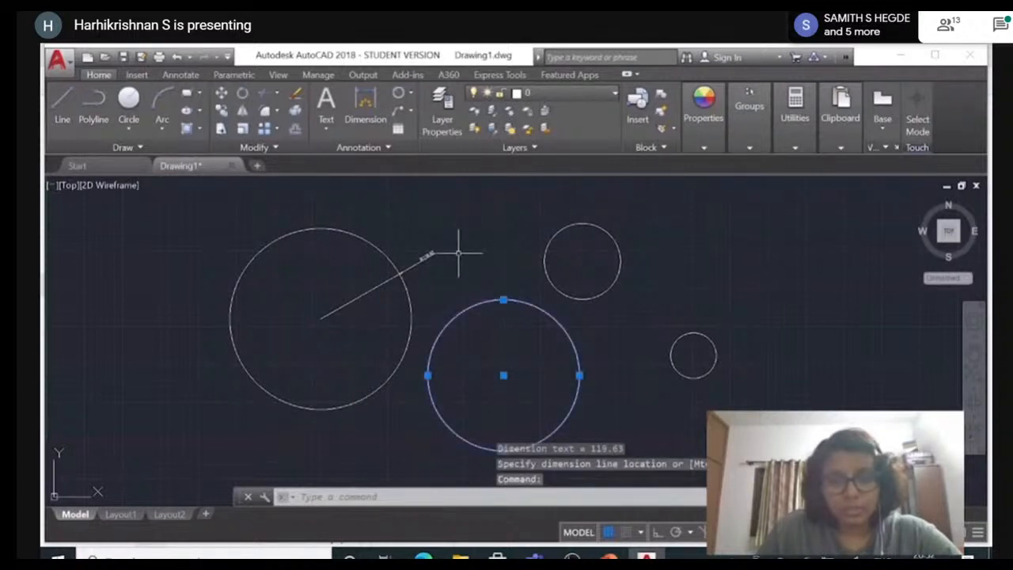
pyautogui.press('Return')
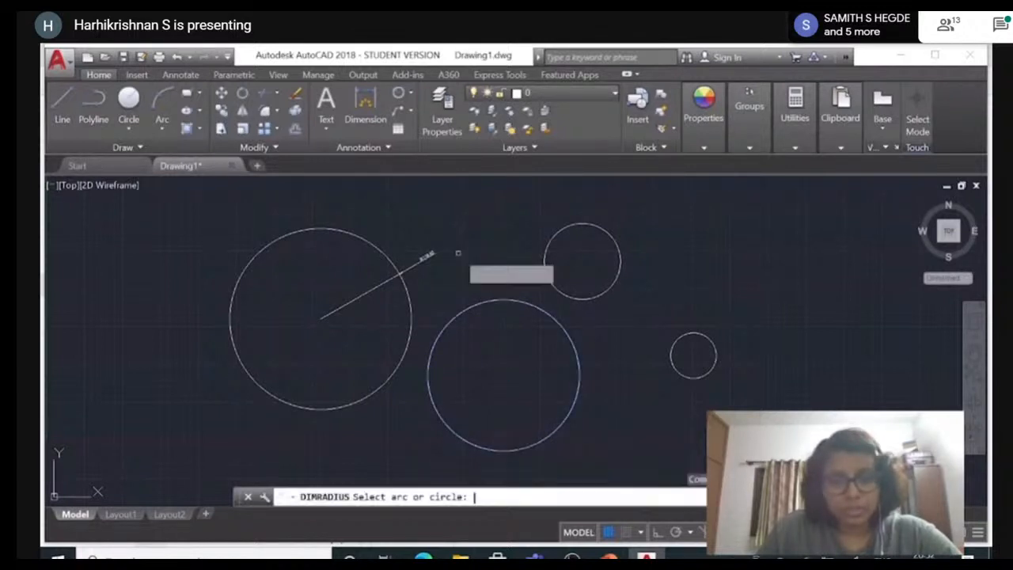
pyautogui.click(497, 299)
pyautogui.click(493, 248)
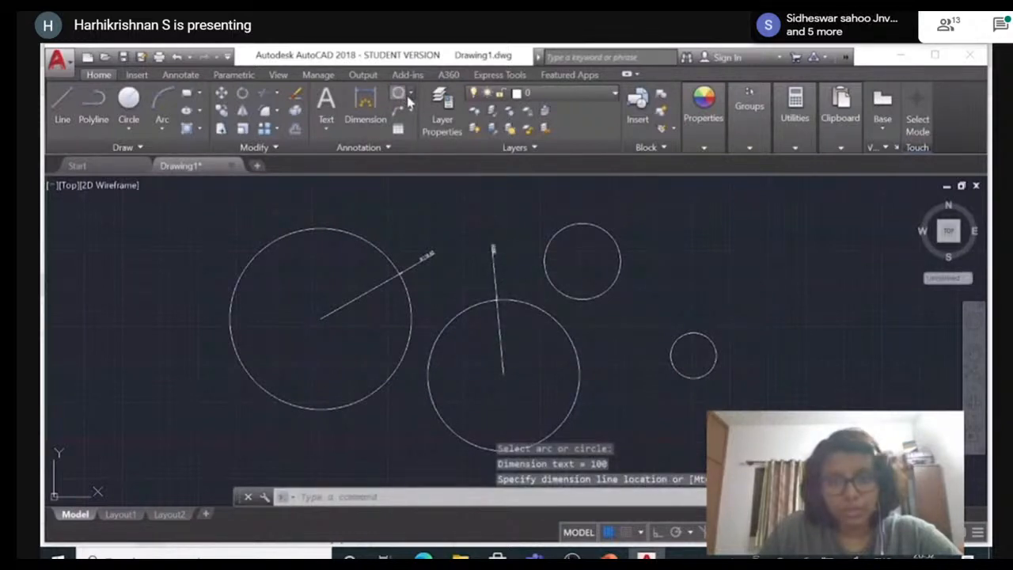
# Add a diameter dimension to the radius 50 circle, placing its text outside the circle at the lower right.
pyautogui.click(409, 95)
pyautogui.click(389, 239)
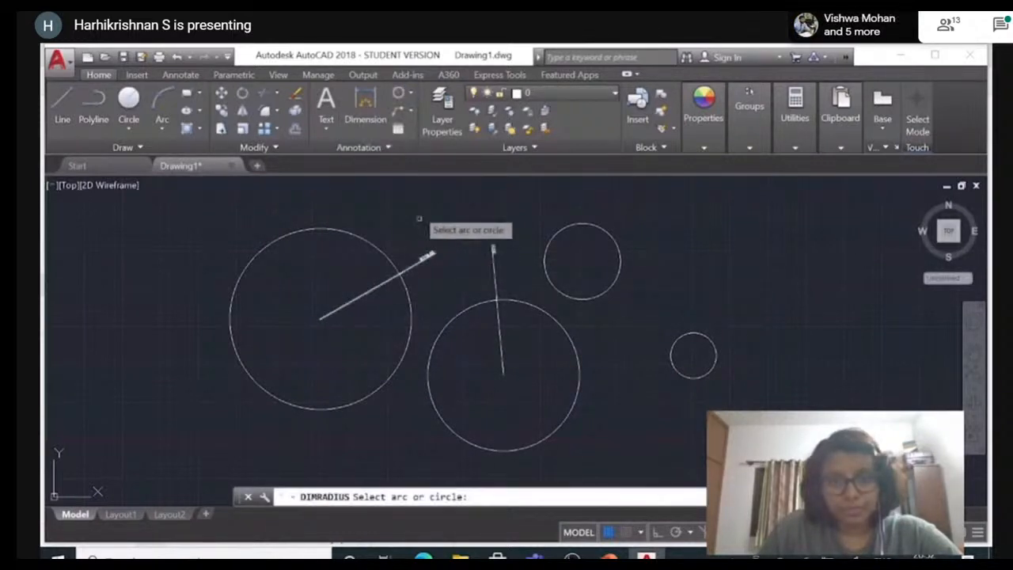
pyautogui.click(407, 94)
pyautogui.click(410, 94)
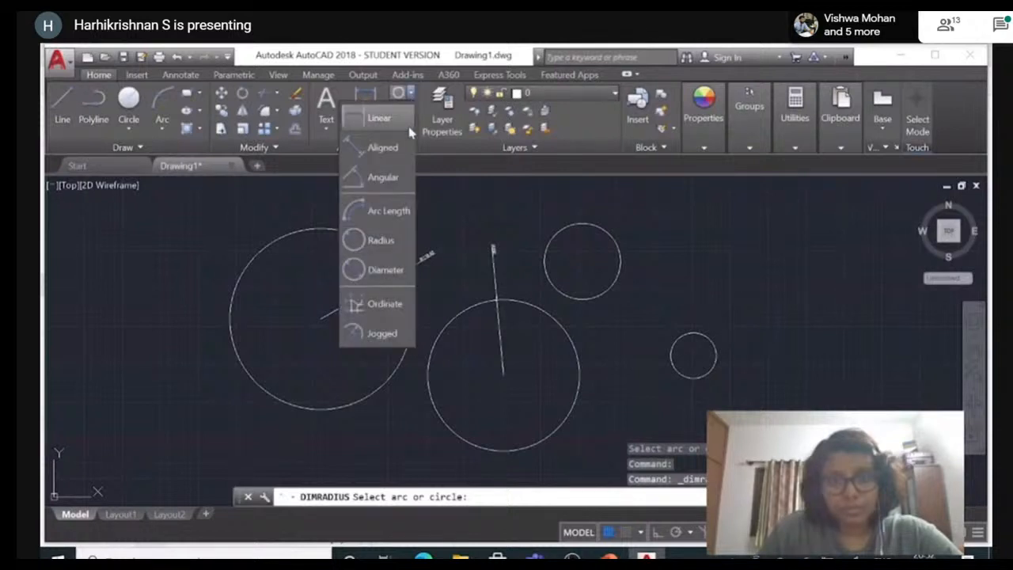
pyautogui.click(380, 267)
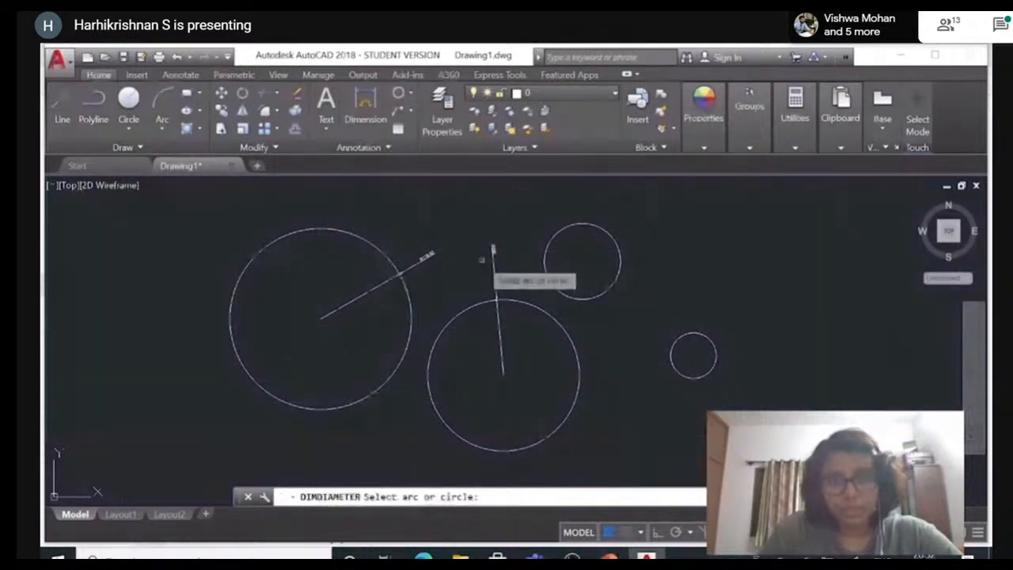
pyautogui.click(620, 261)
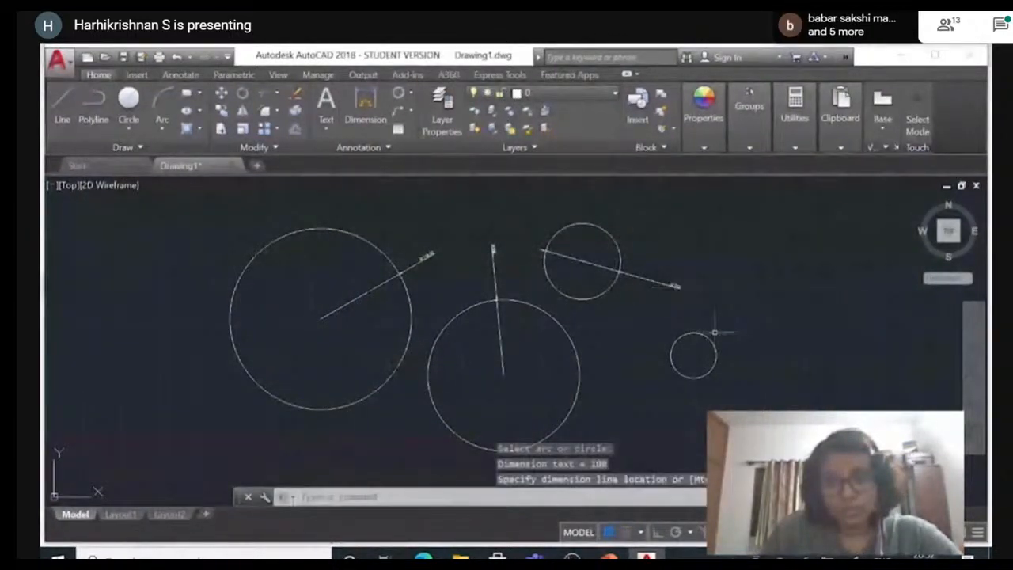
# Add a diameter dimension to the smallest circle, placing its text just outside the circle's right side.
pyautogui.scroll(2, 715, 338)
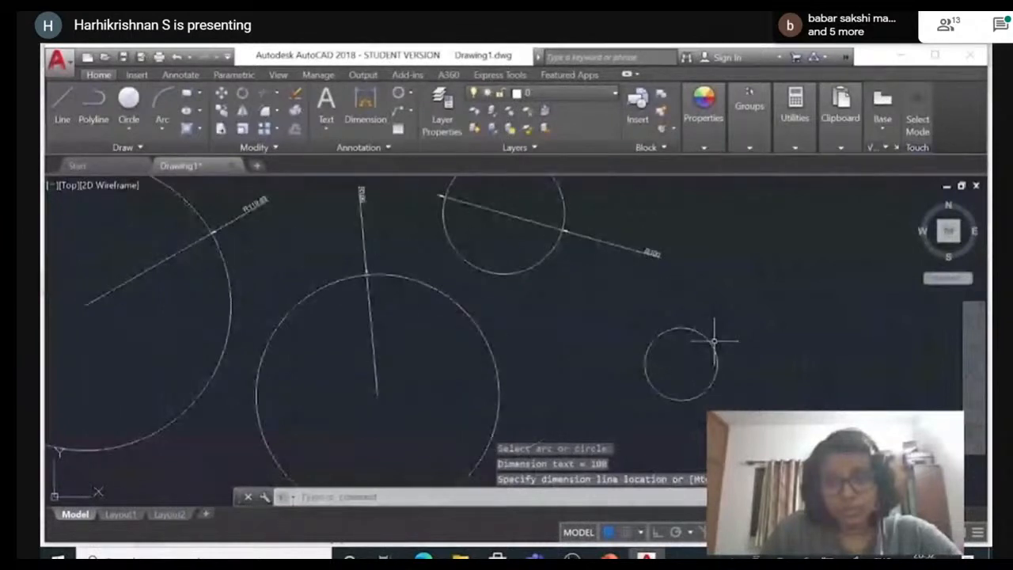
pyautogui.scroll(-2, 714, 339)
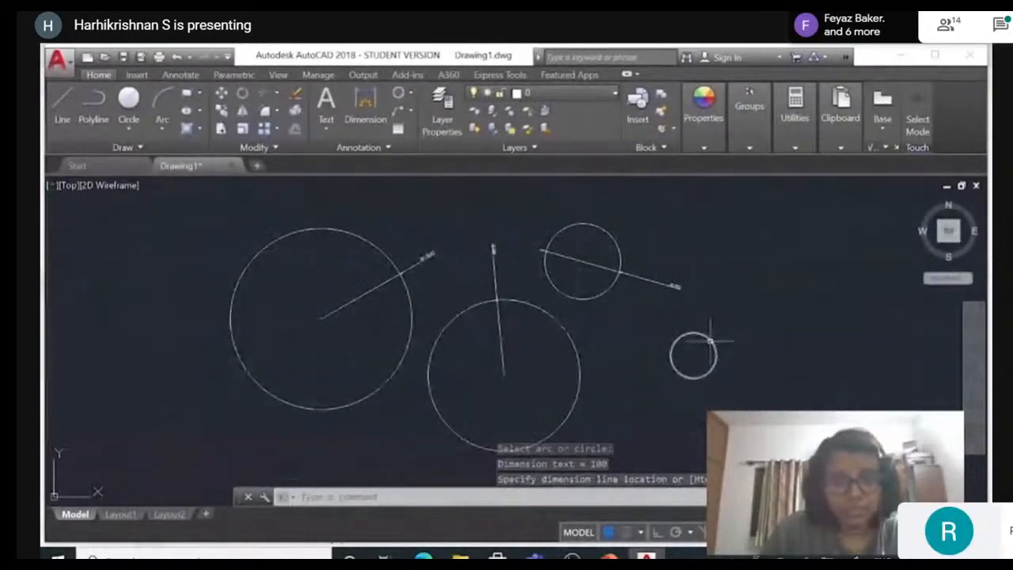
pyautogui.scroll(2, 710, 341)
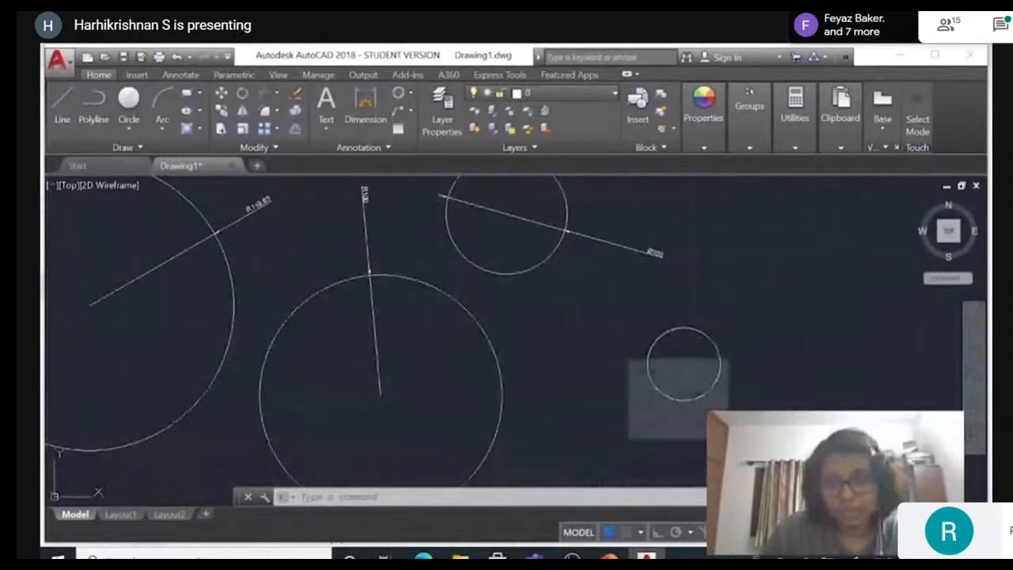
pyautogui.click(715, 346)
pyautogui.press('Return')
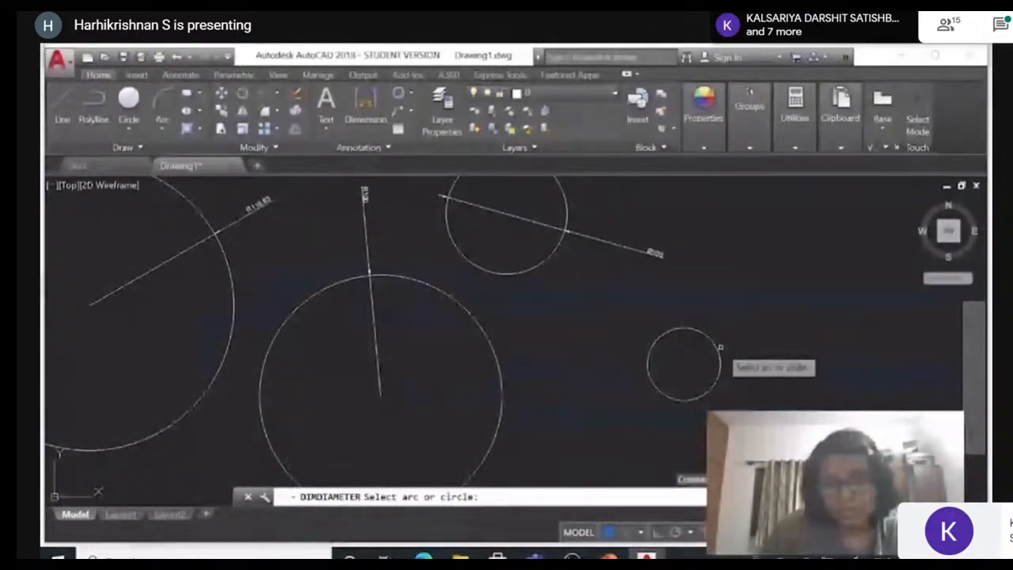
pyautogui.click(720, 345)
pyautogui.click(771, 351)
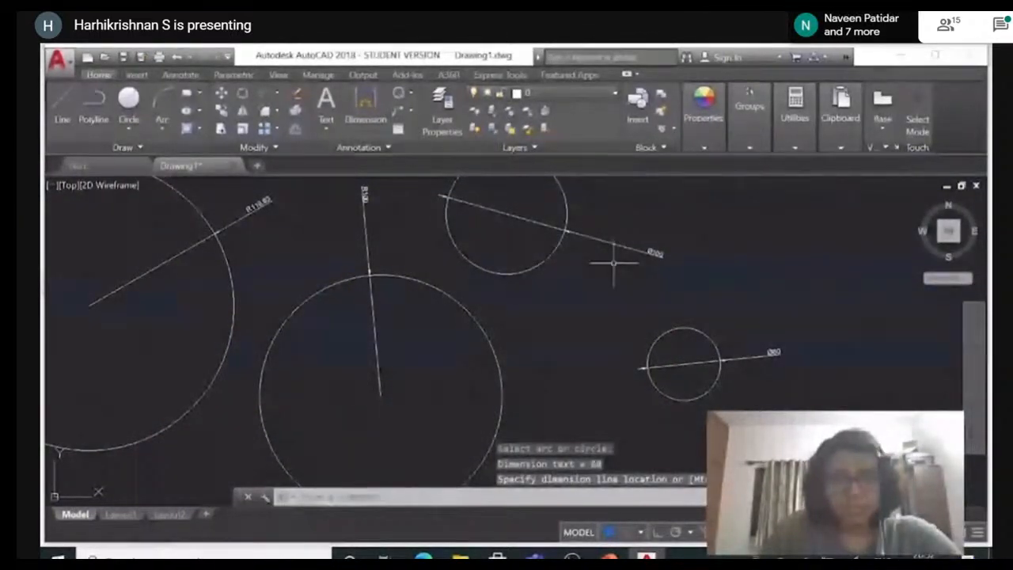
pyautogui.scroll(-2, 614, 261)
pyautogui.scroll(2, 633, 265)
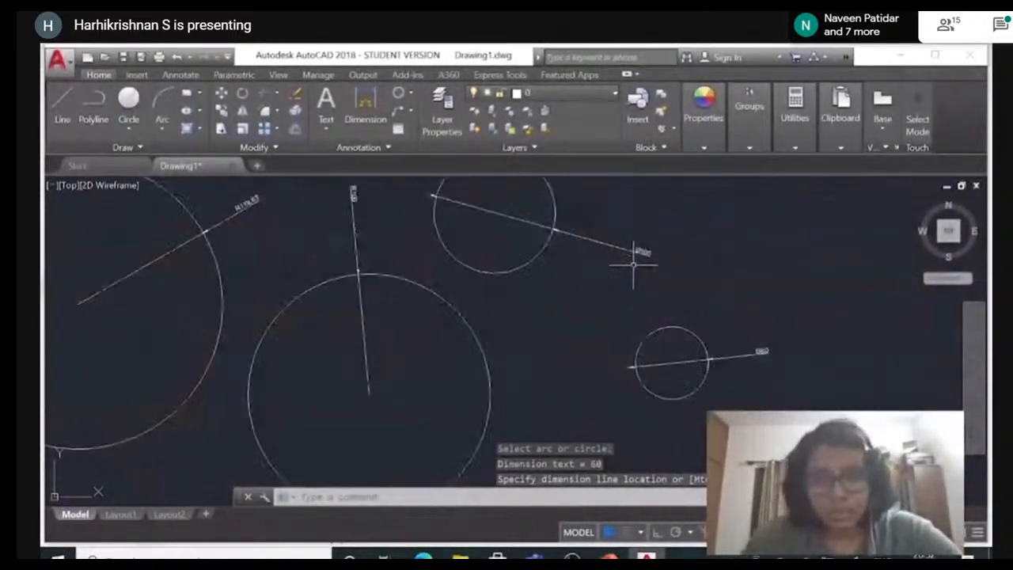
pyautogui.scroll(-2, 633, 265)
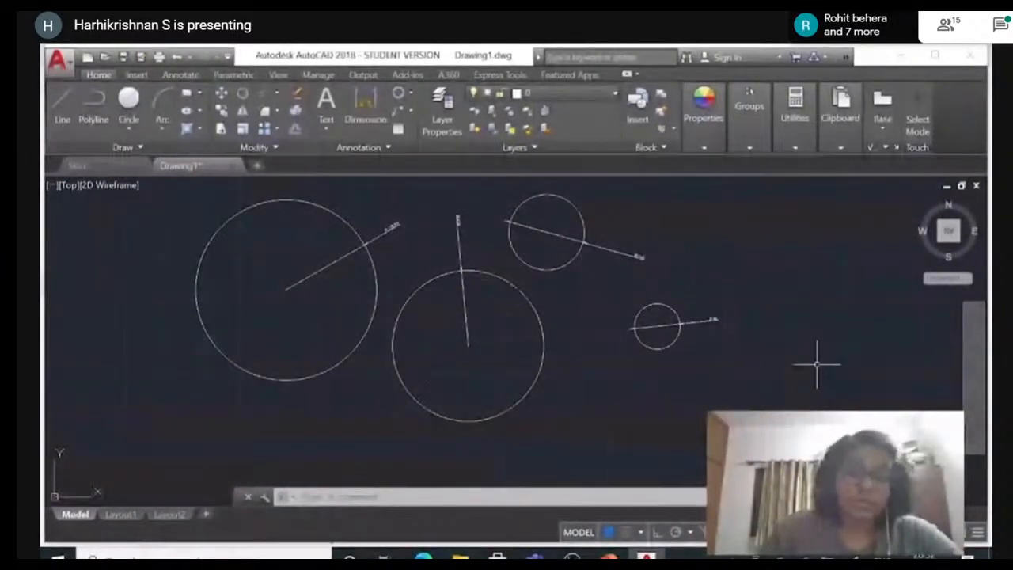
pyautogui.moveTo(808, 362); pyautogui.dragTo(639, 366, button='middle')
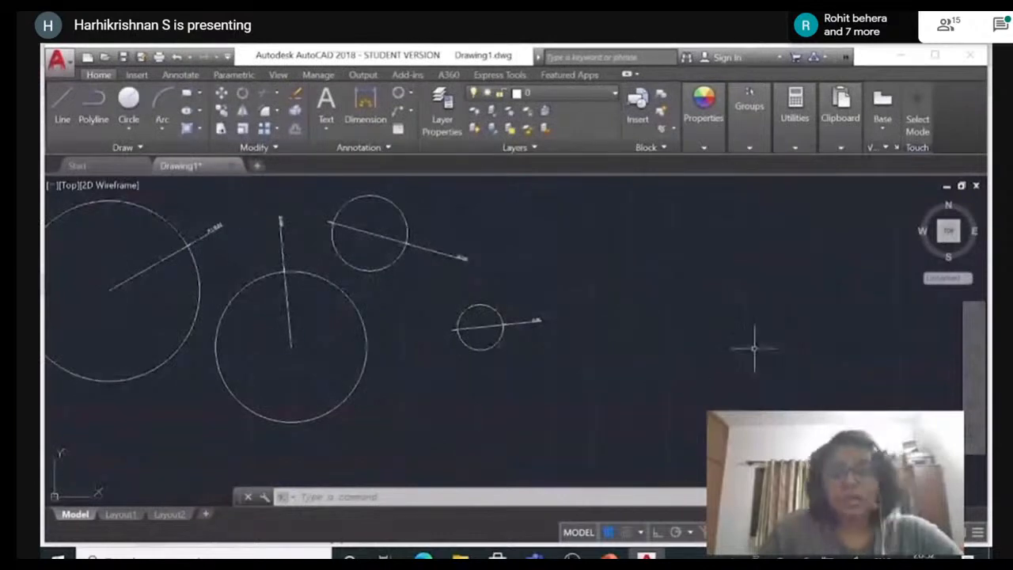
pyautogui.click(129, 126)
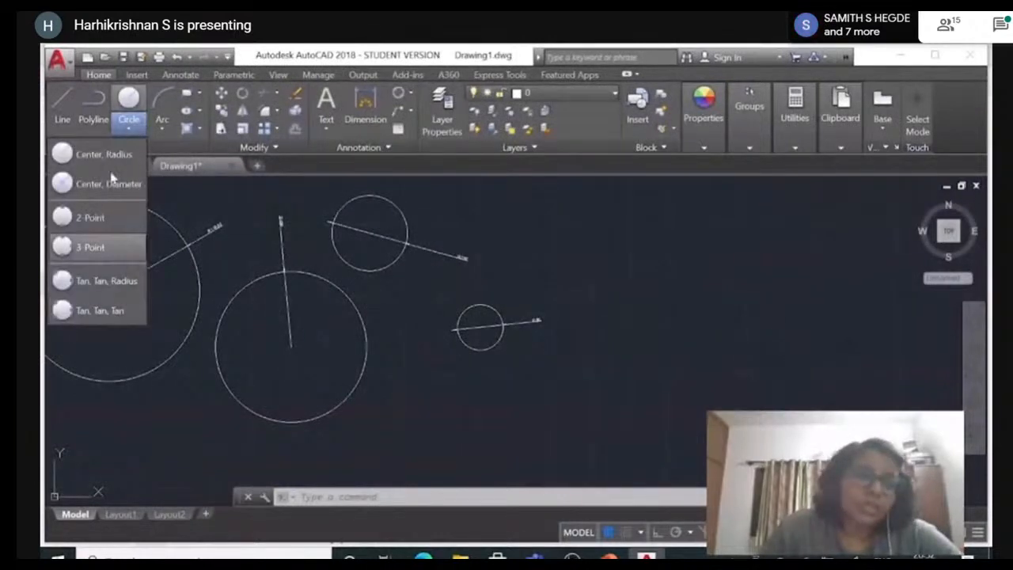
pyautogui.click(727, 255)
pyautogui.write('c')
pyautogui.press('Return')
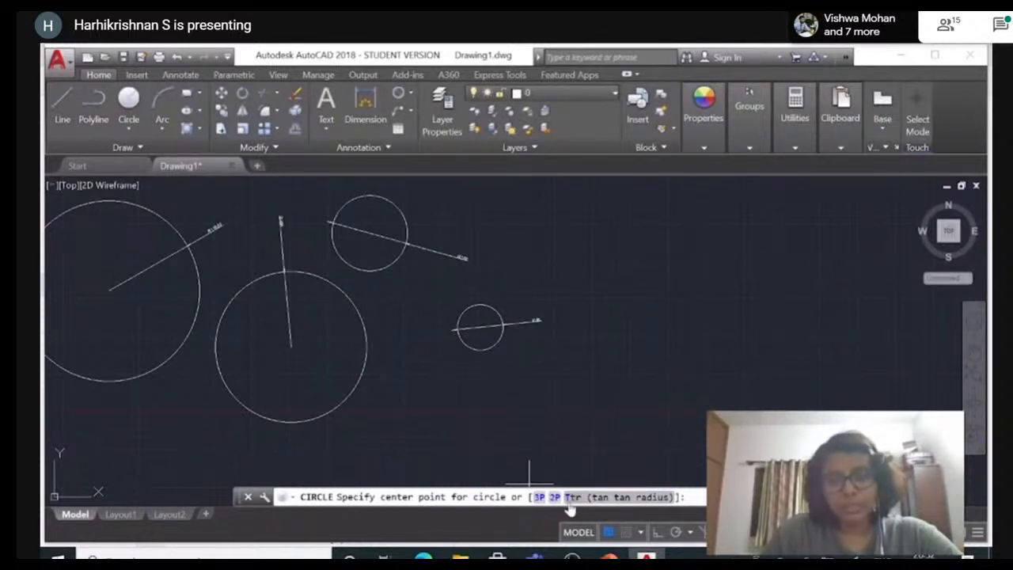
# With Ortho on, draw connected vertical and horizontal lines, each about 13 feet long, forming an L in the empty area beyond the circles.
pyautogui.click(64, 105)
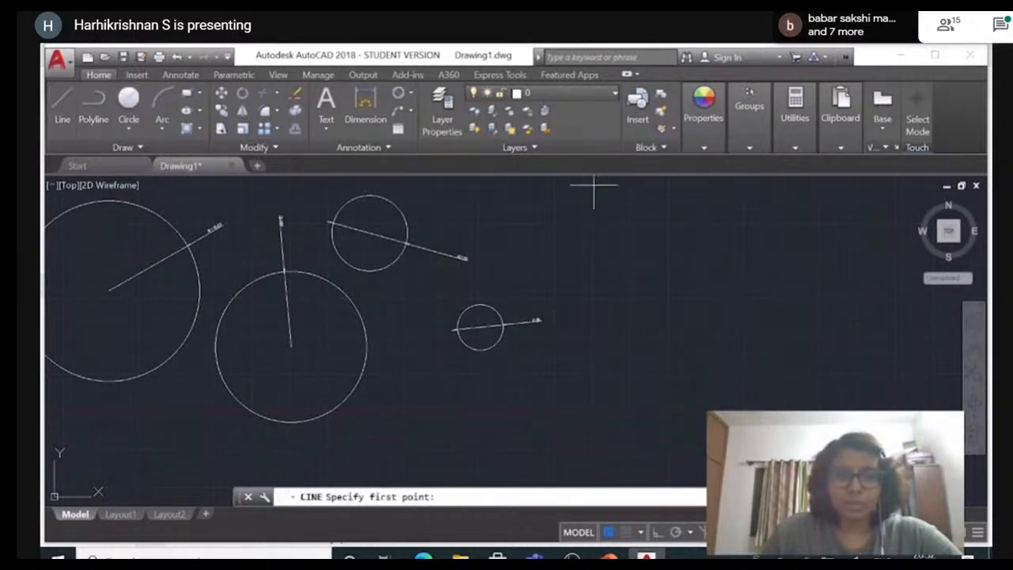
pyautogui.click(658, 533)
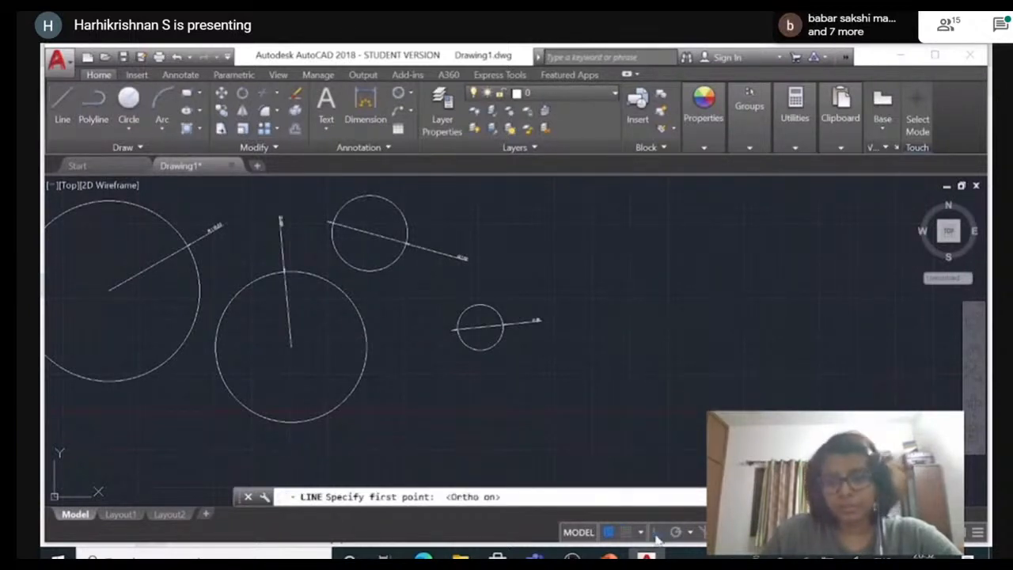
pyautogui.click(661, 277)
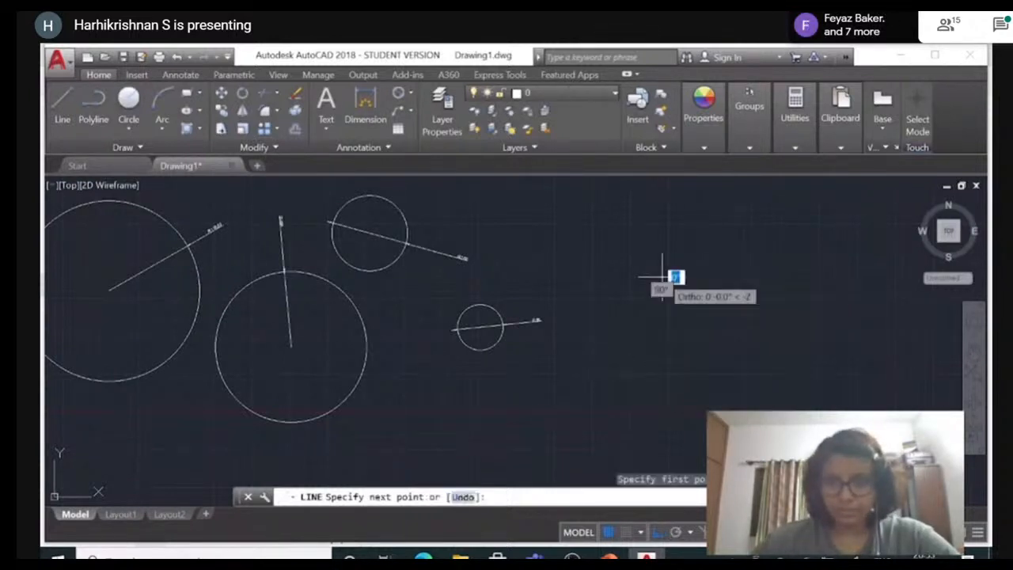
pyautogui.click(661, 398)
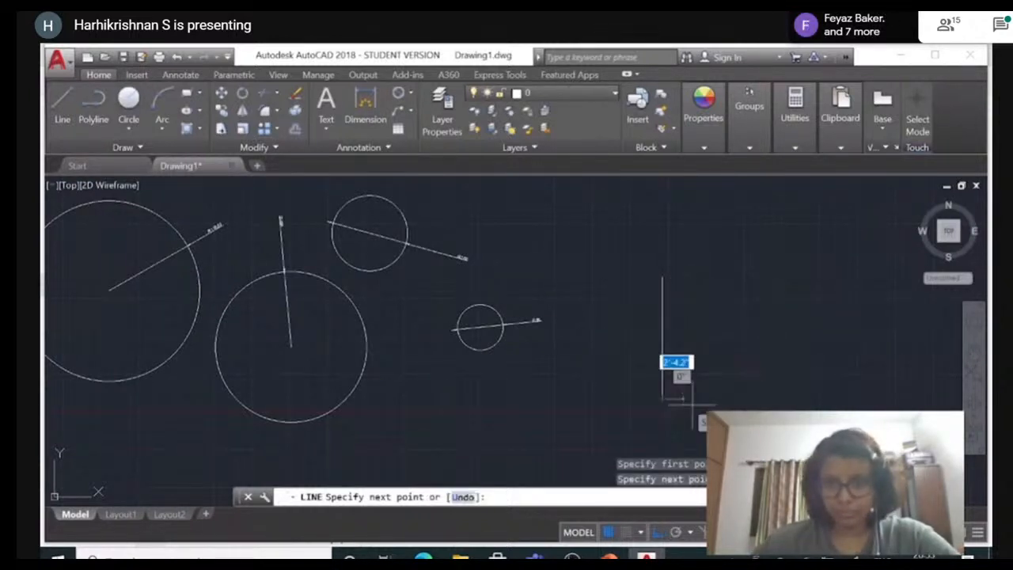
pyautogui.click(782, 398)
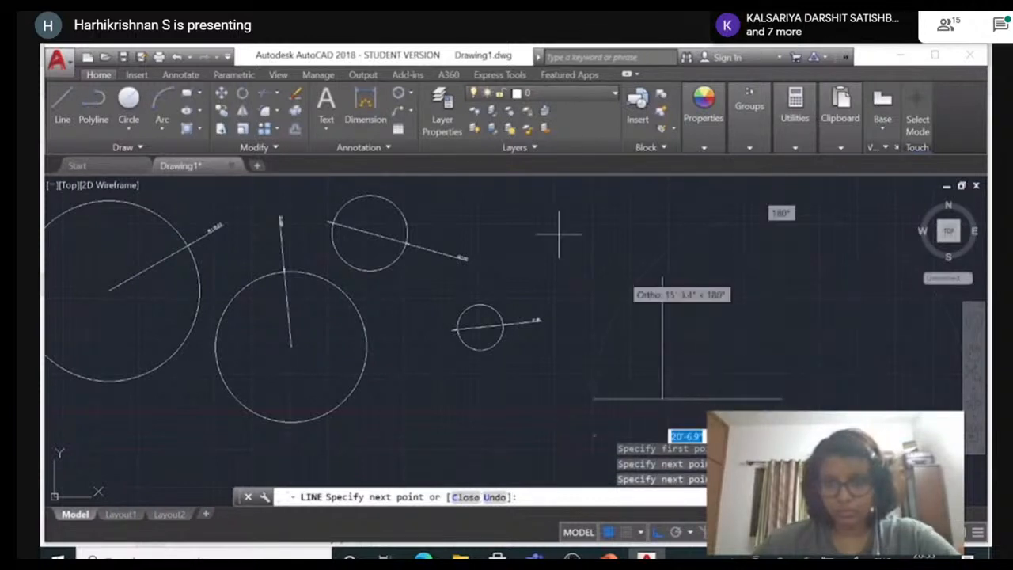
# With Ortho off, draw the sloping line joining the free ends of the L to complete a right triangle.
pyautogui.click(60, 102)
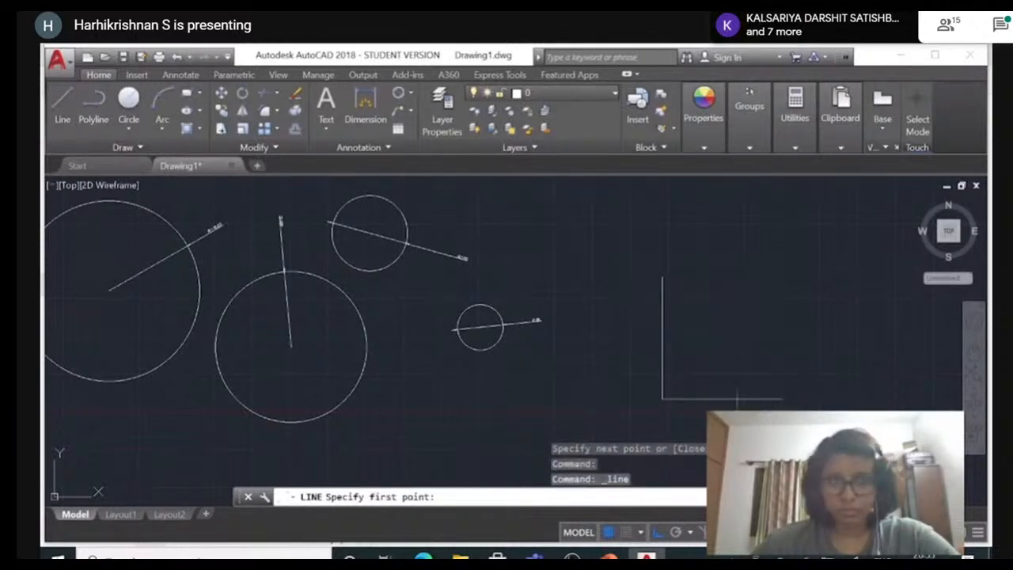
pyautogui.click(662, 276)
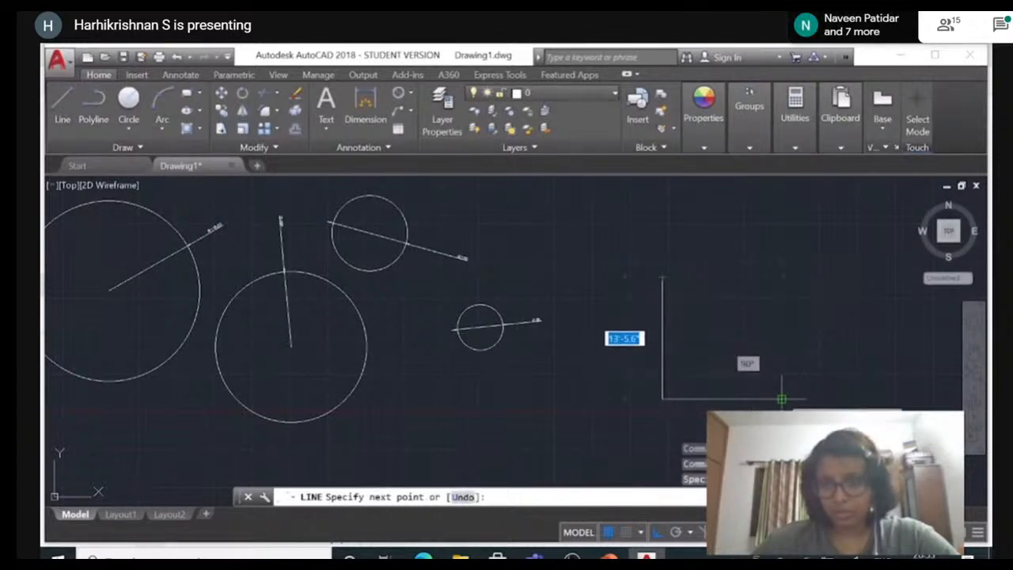
pyautogui.press('F8')
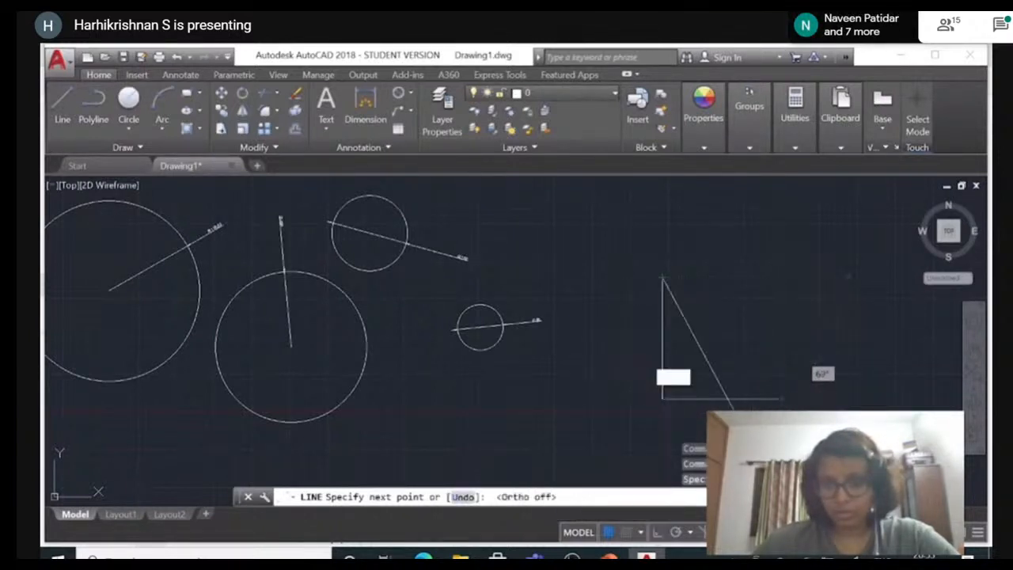
pyautogui.click(780, 399)
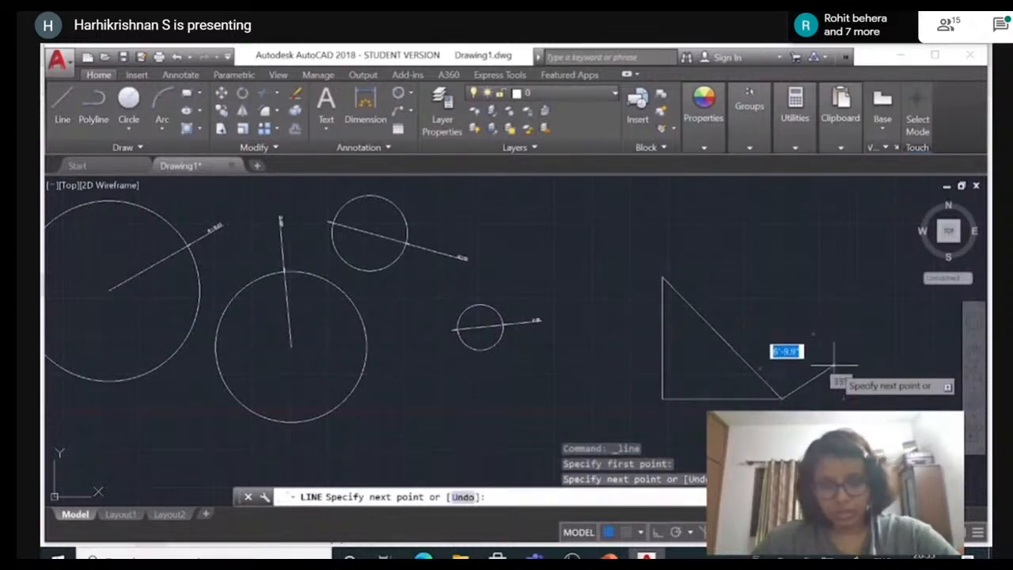
pyautogui.press('Escape')
# With Ortho on, draw a separate horizontal line about 10 feet long to the right of the triangle.
pyautogui.click(64, 99)
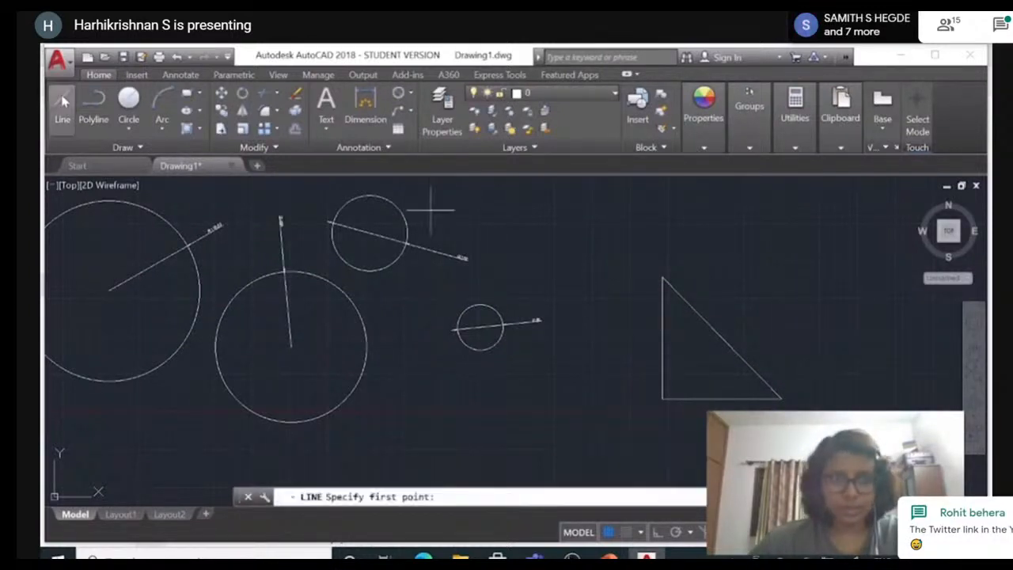
pyautogui.click(866, 366)
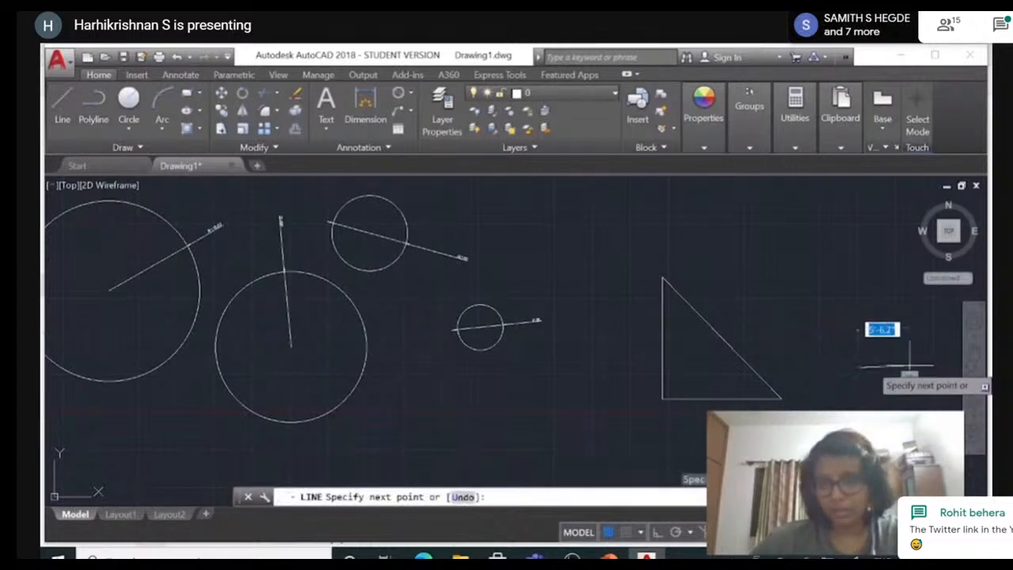
pyautogui.click(655, 532)
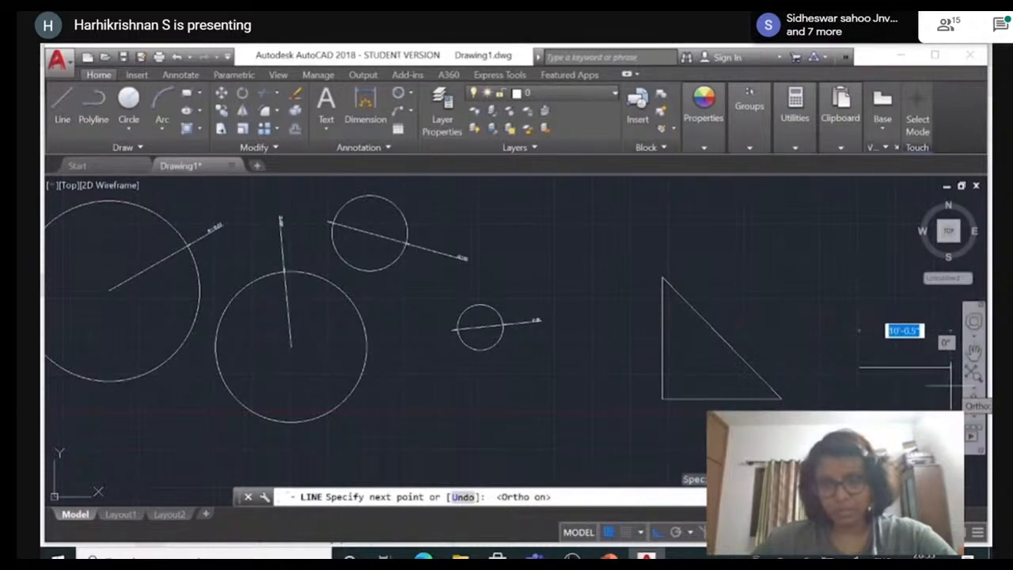
pyautogui.click(951, 366)
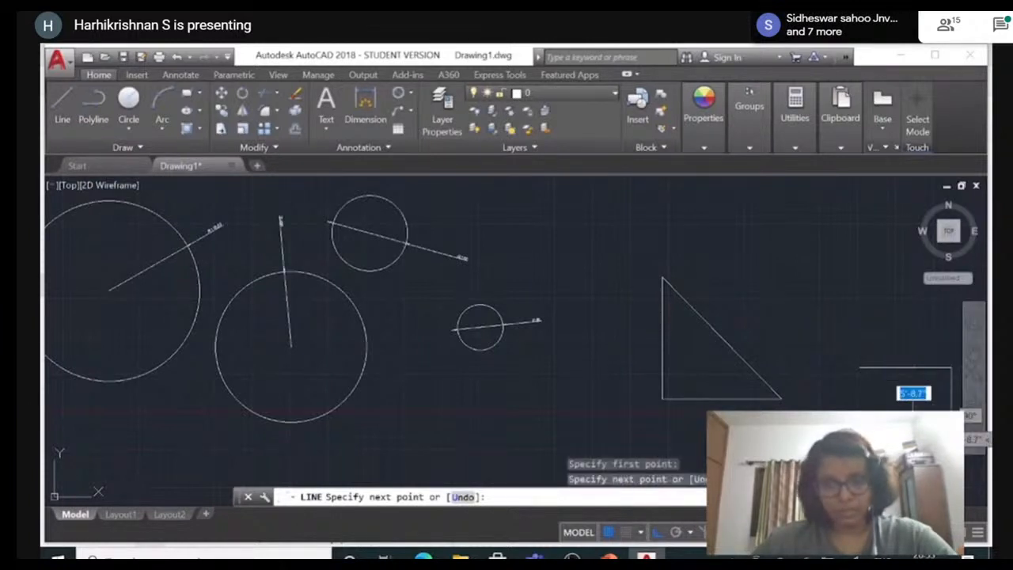
pyautogui.press('Return')
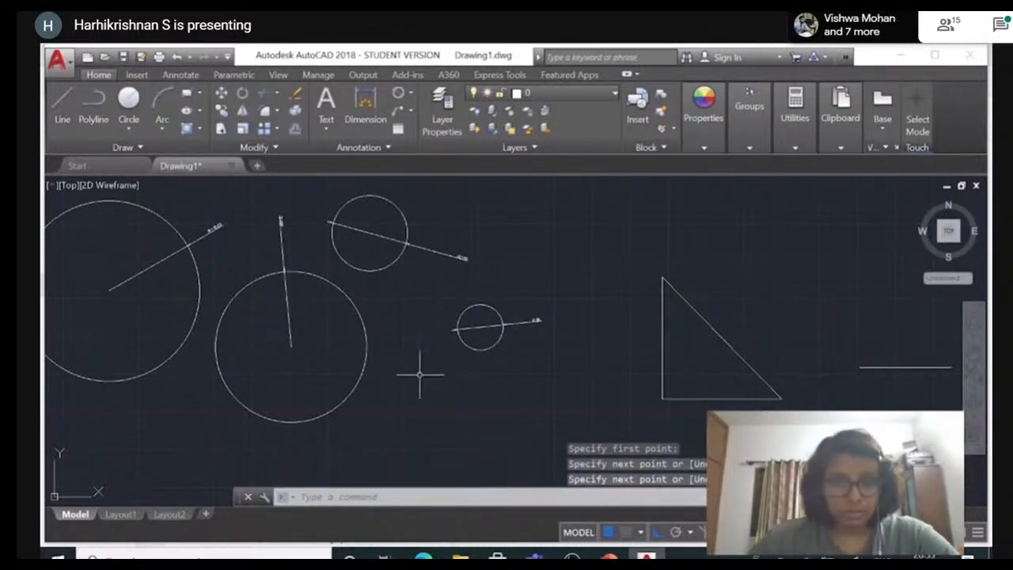
# Draw a circle with the 3P option through the three corners of the triangle.
pyautogui.write('c')
pyautogui.press('Return')
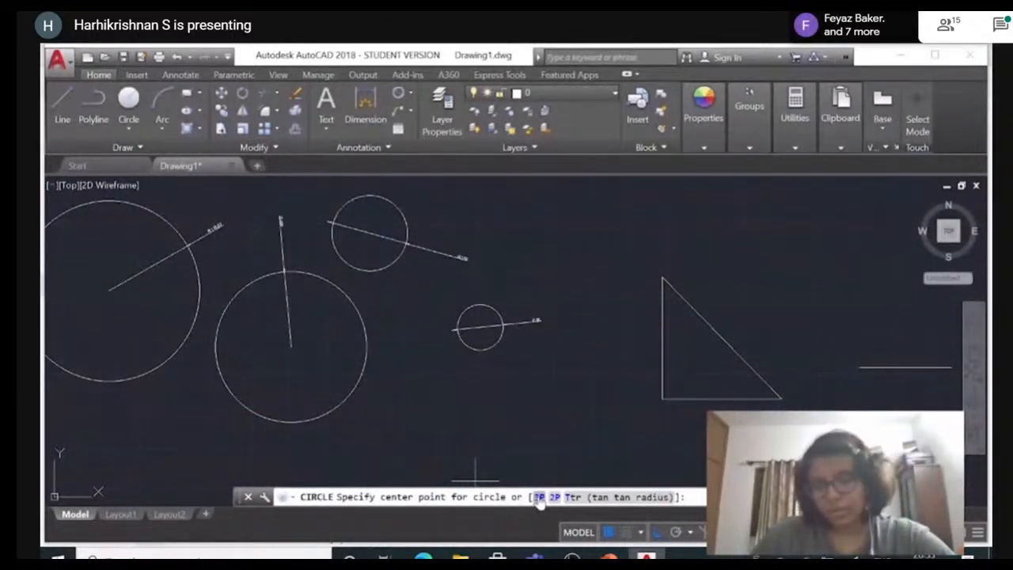
pyautogui.write('3p')
pyautogui.press('Return')
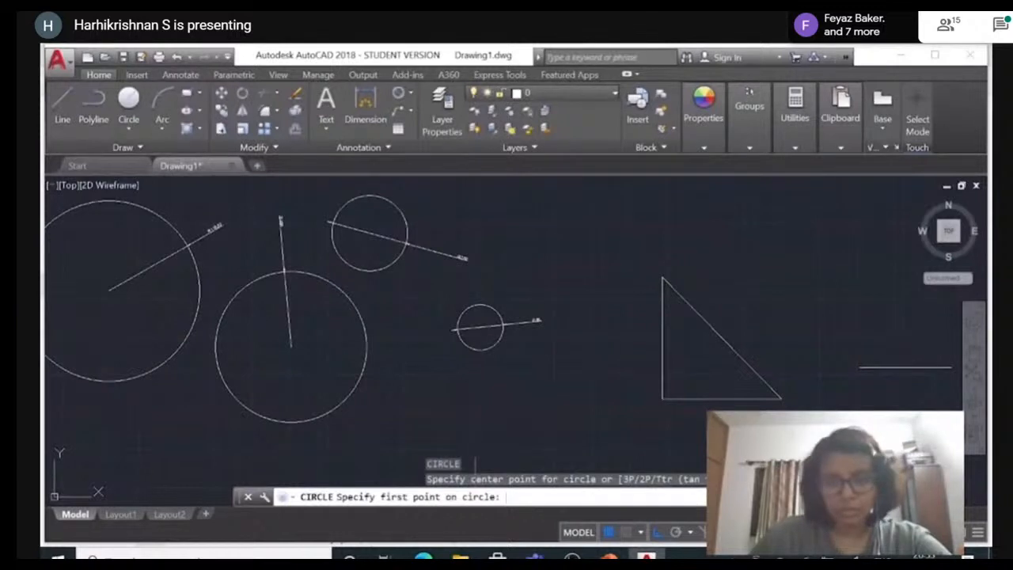
pyautogui.click(662, 277)
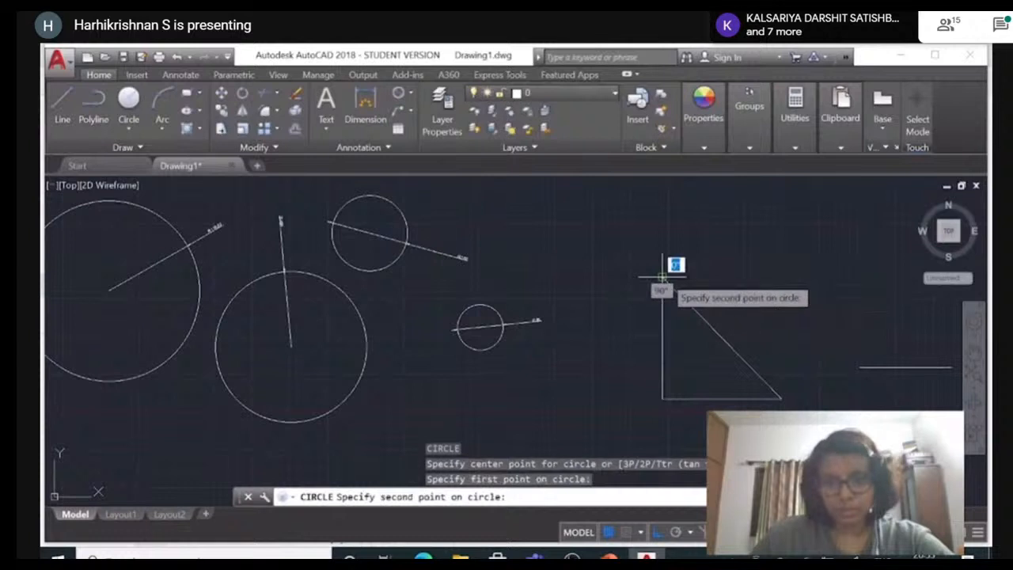
pyautogui.click(662, 400)
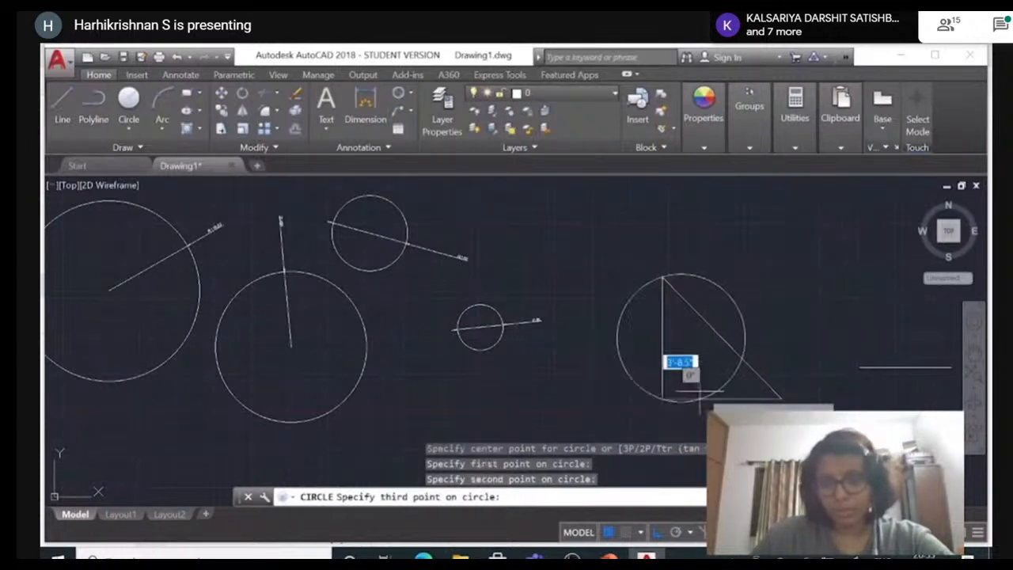
pyautogui.click(781, 400)
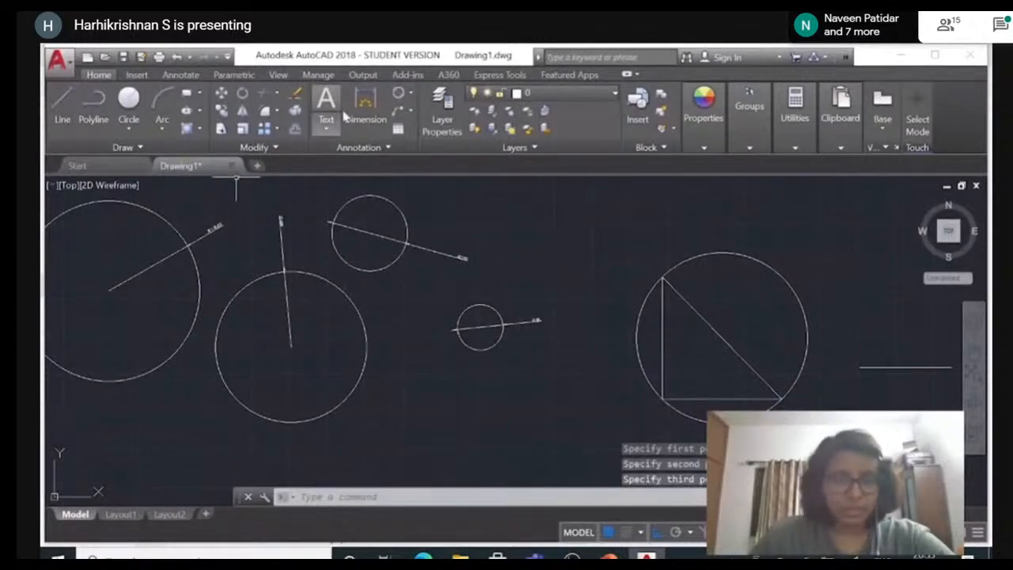
# Add a radius dimension to the circle around the triangle, placing its text outside the circle at the upper right.
pyautogui.click(408, 95)
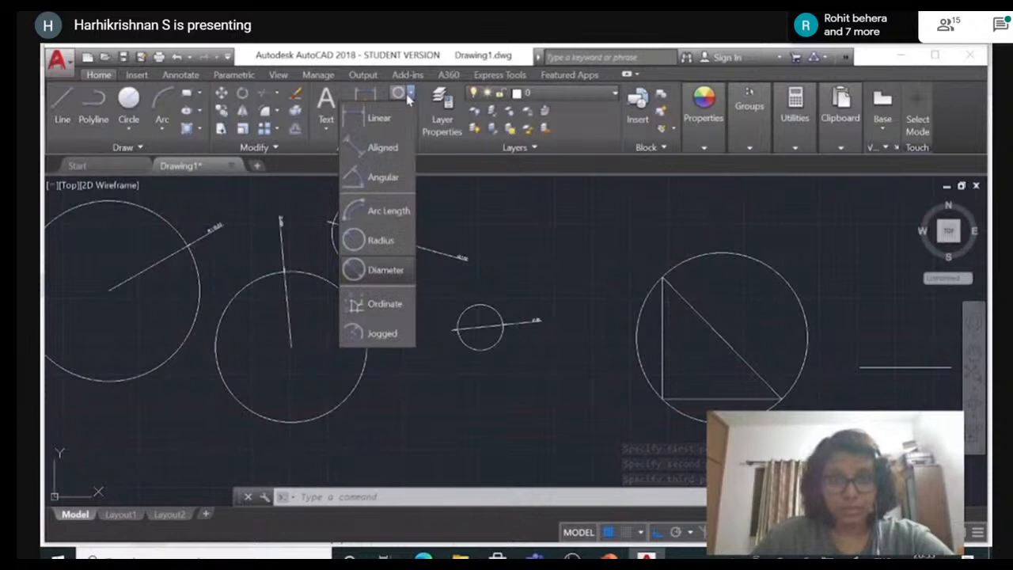
pyautogui.click(383, 240)
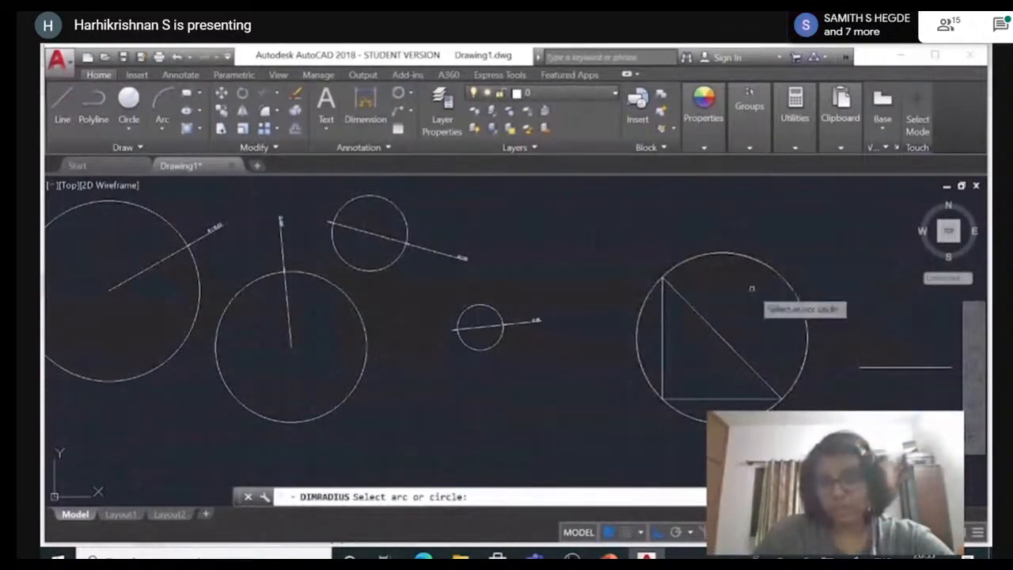
pyautogui.click(734, 253)
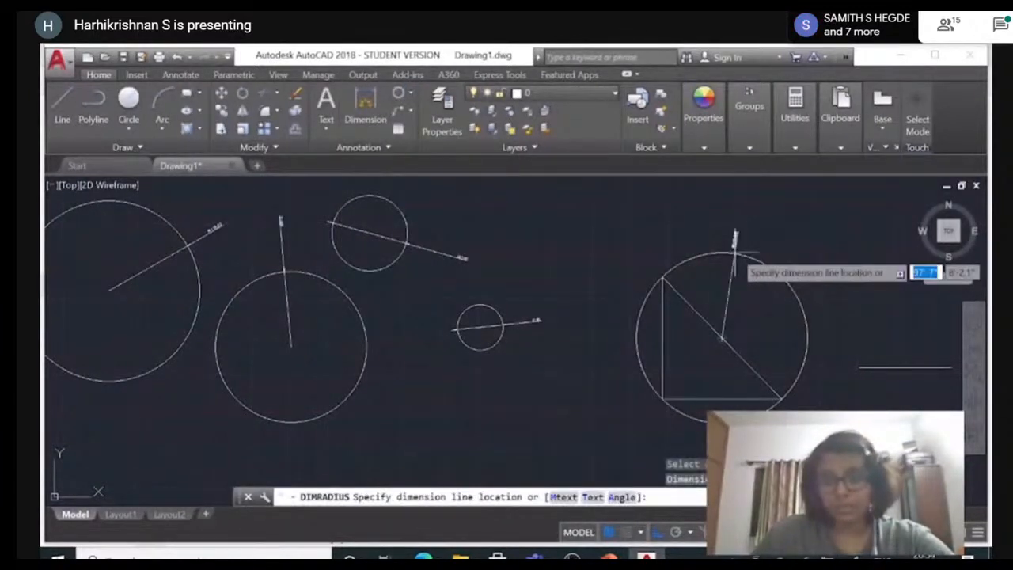
pyautogui.click(835, 257)
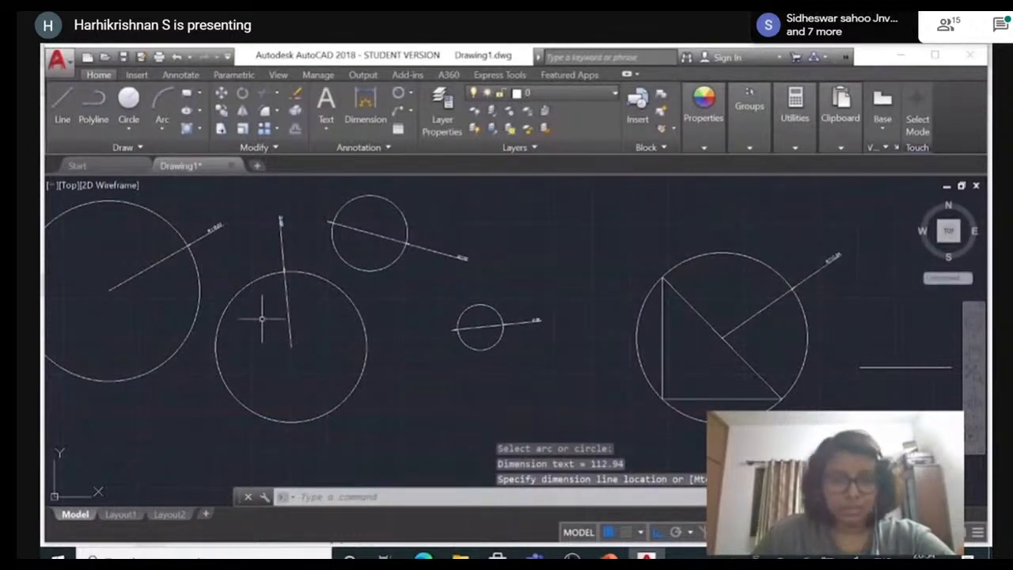
pyautogui.click(129, 101)
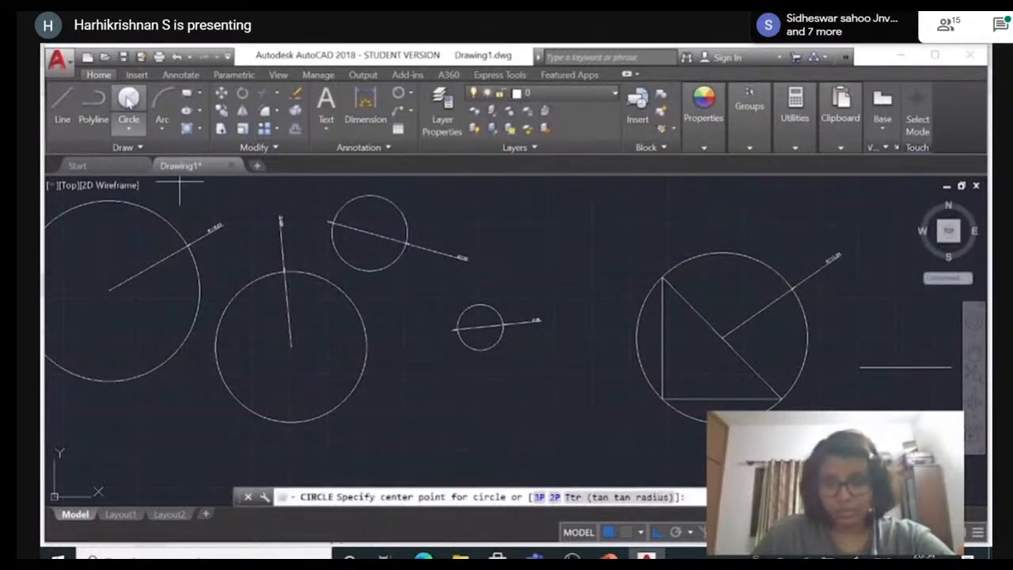
pyautogui.click(859, 367)
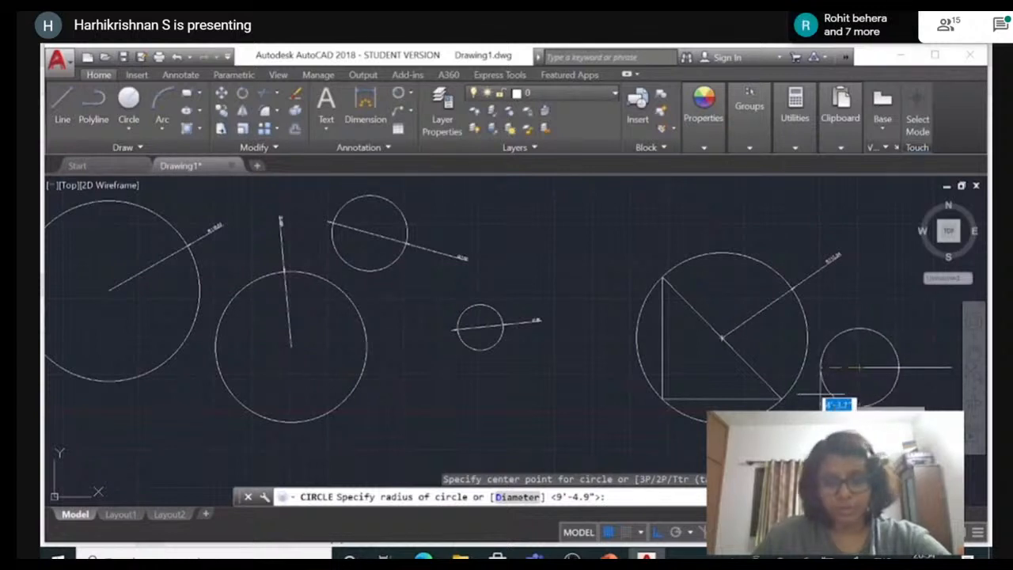
pyautogui.press('Escape')
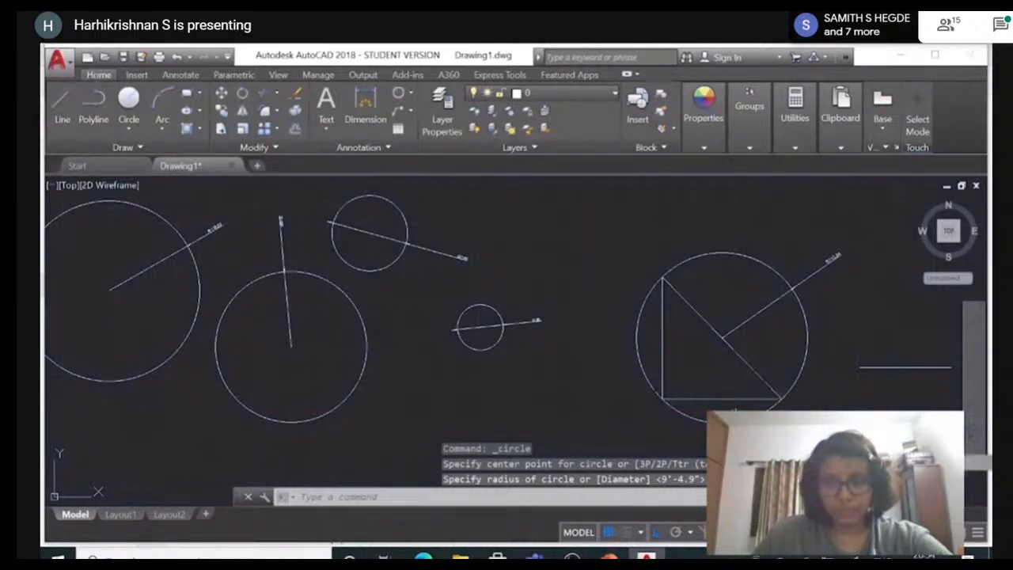
# Draw a circle with the 2P option, using the two ends of the separate horizontal line as its diameter.
pyautogui.press('Return')
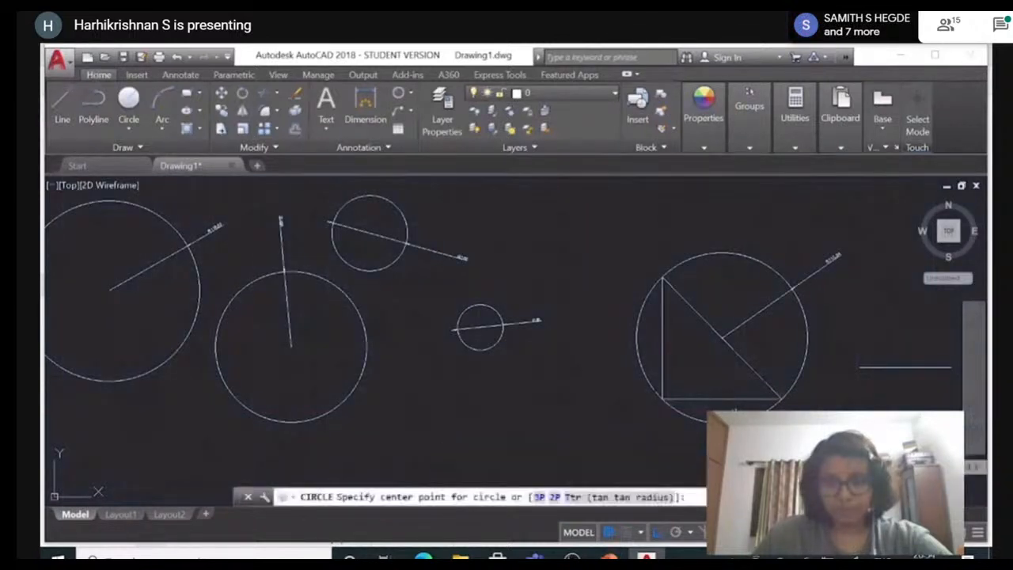
pyautogui.click(554, 498)
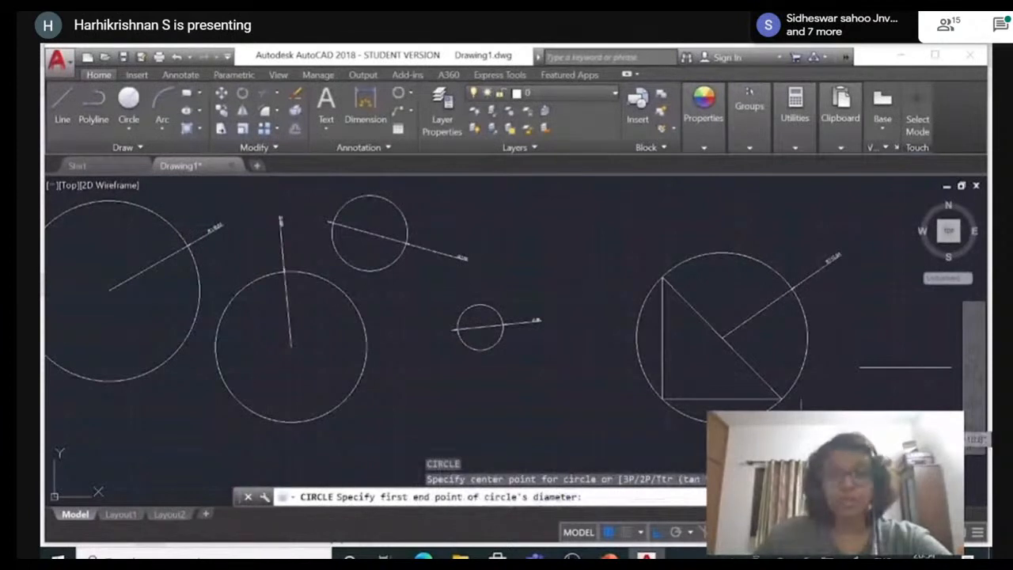
pyautogui.click(859, 366)
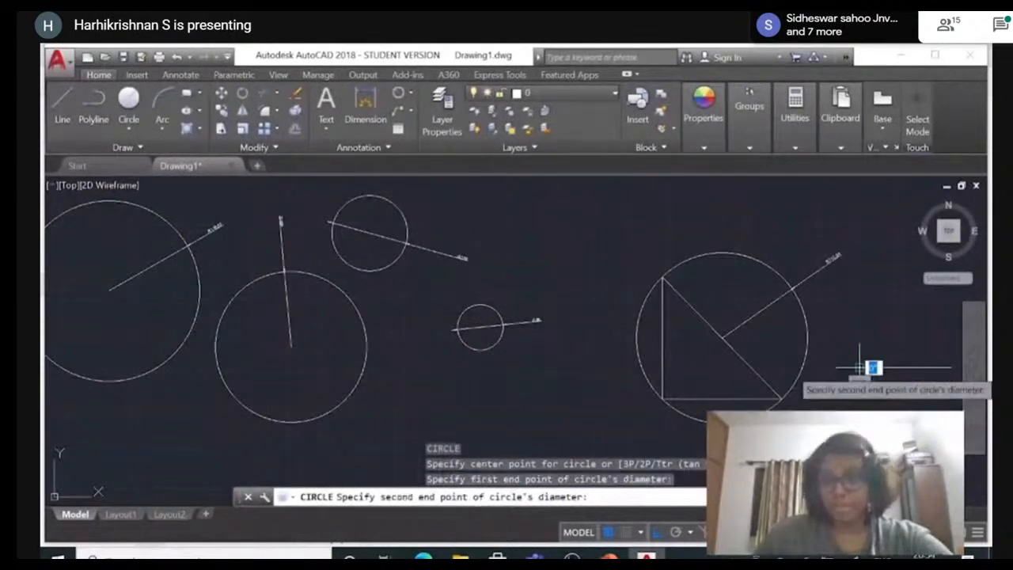
pyautogui.click(951, 366)
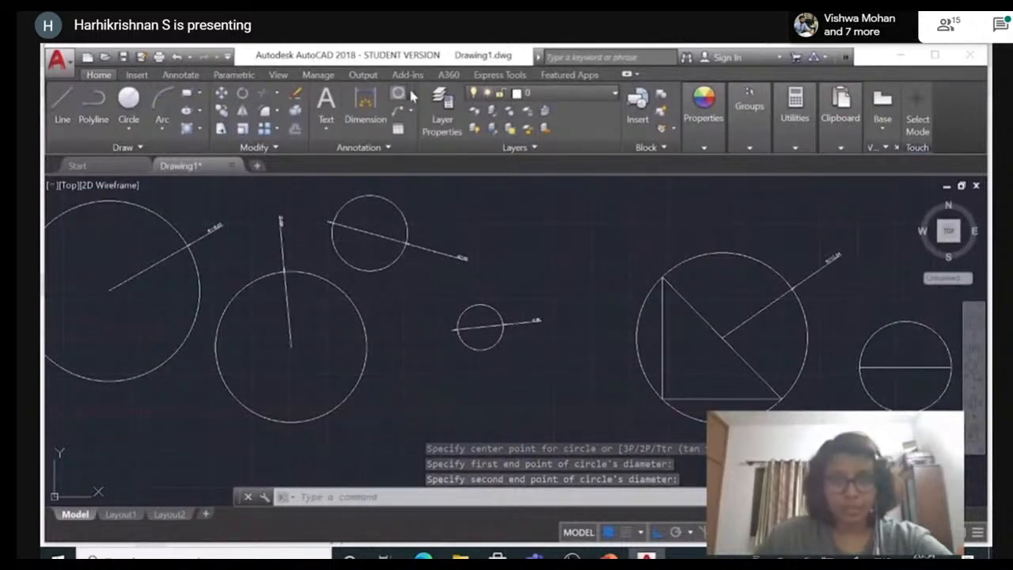
# Add a diameter dimension to the circle on the horizontal line, placing its text outside the circle at the upper left.
pyautogui.click(409, 94)
pyautogui.click(362, 266)
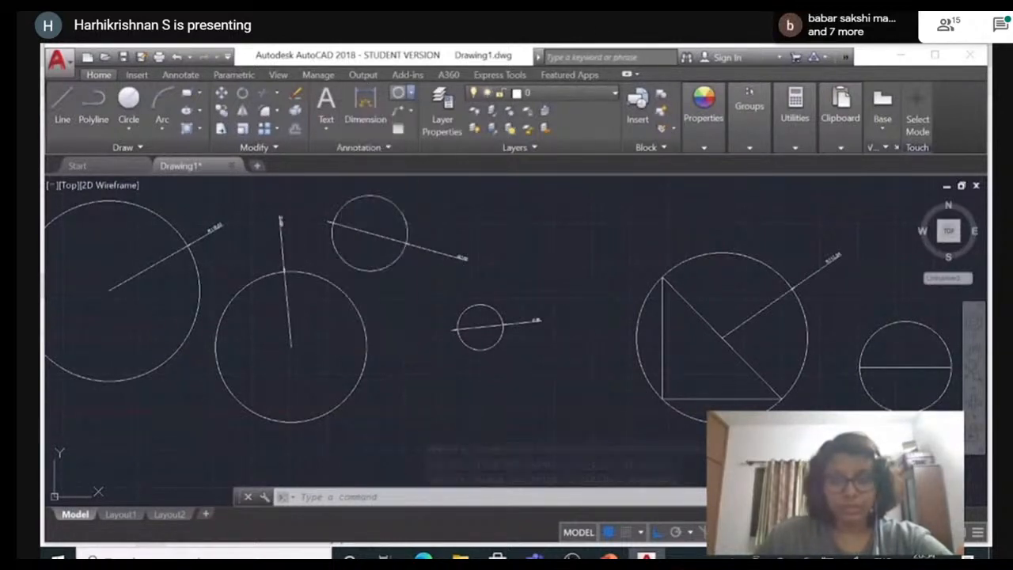
pyautogui.click(901, 321)
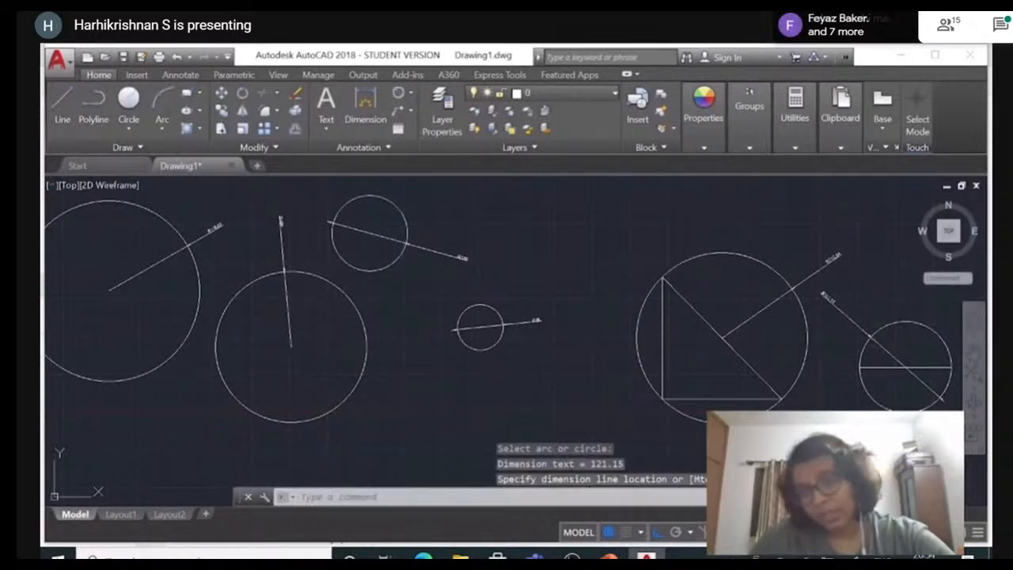
pyautogui.scroll(4, 799, 398)
pyautogui.scroll(-2, 792, 399)
pyautogui.scroll(-3, 792, 399)
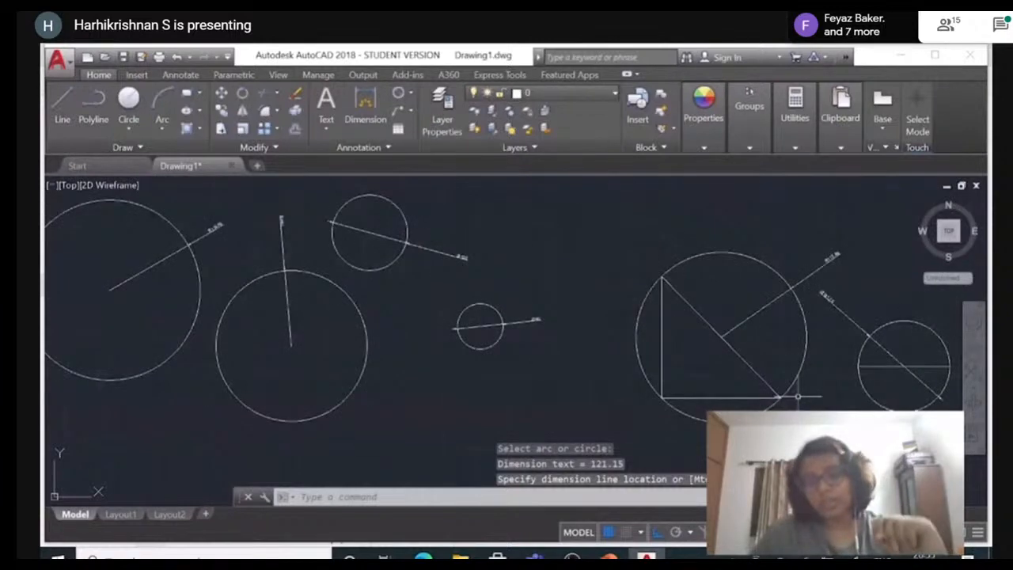
pyautogui.scroll(4, 783, 392)
pyautogui.scroll(-4, 777, 389)
pyautogui.scroll(3, 776, 392)
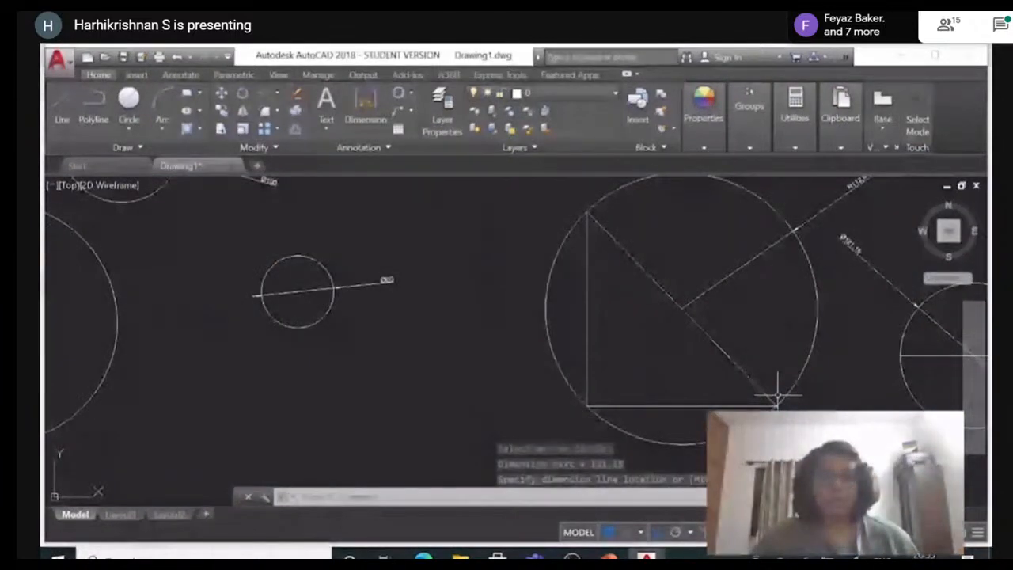
pyautogui.scroll(-2, 777, 395)
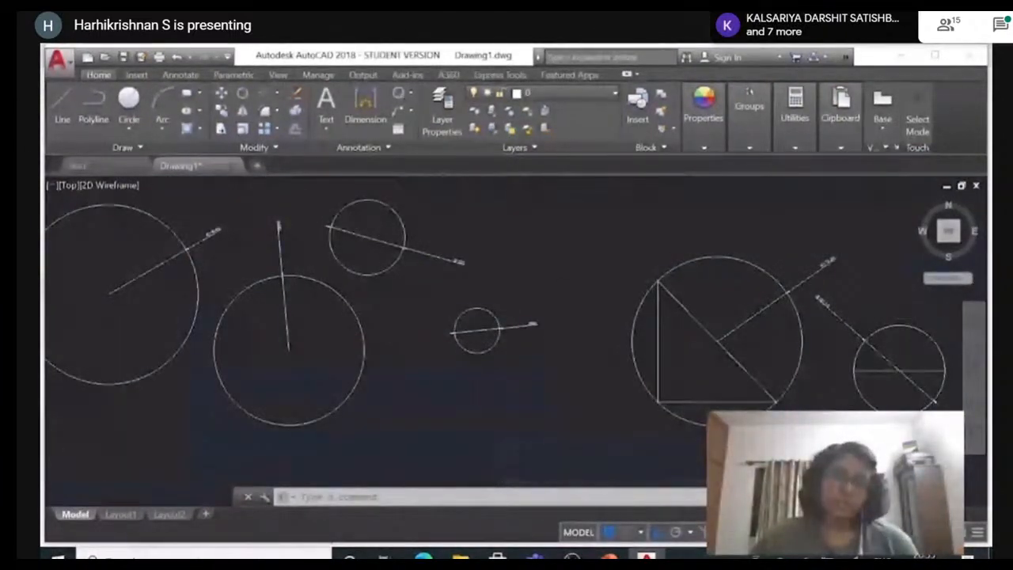
# Zoom the view with the All option to display the whole drawing.
pyautogui.scroll(2, 855, 290)
pyautogui.scroll(-2, 755, 288)
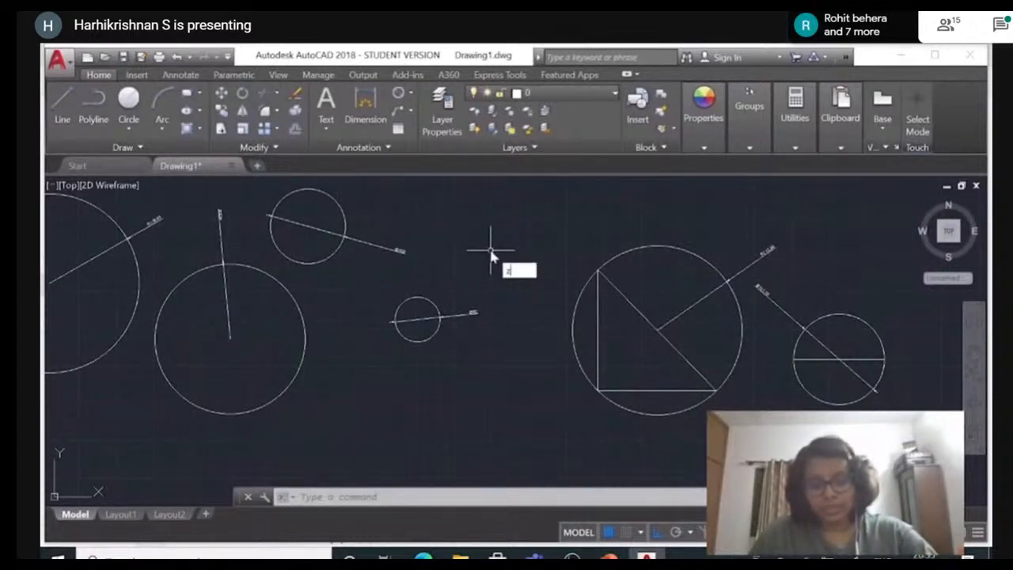
pyautogui.press('Return')
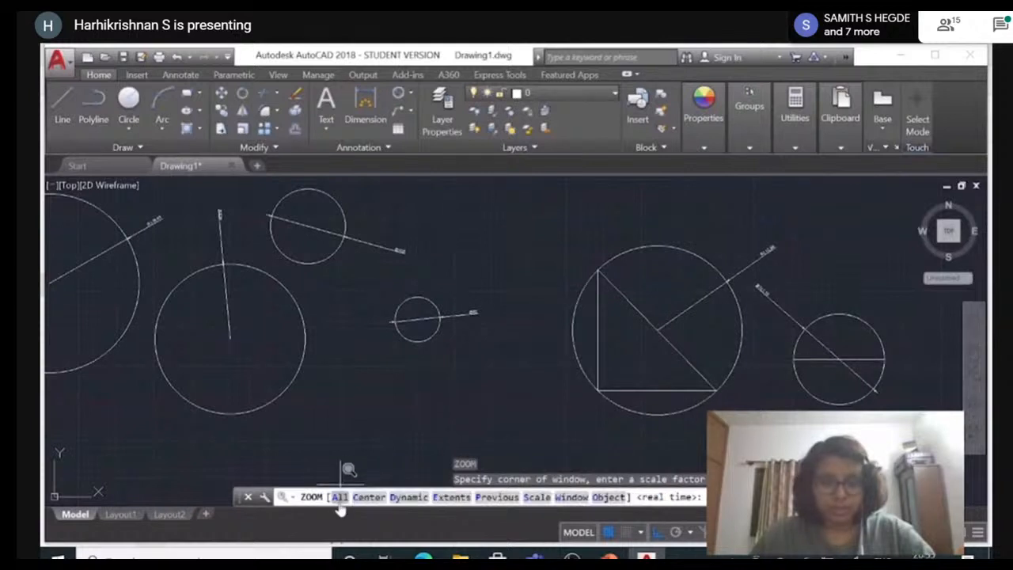
pyautogui.click(339, 496)
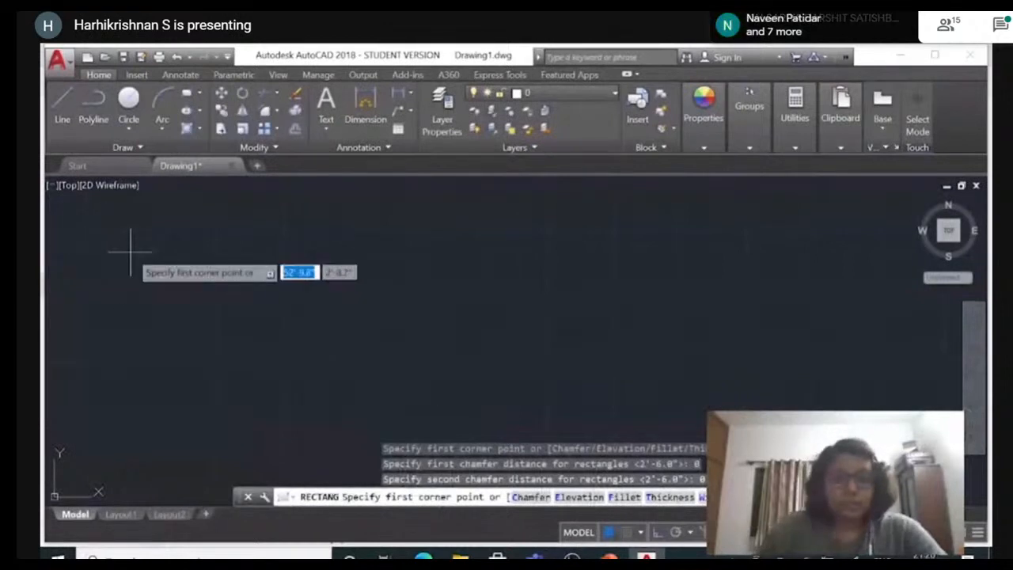
# Draw a rectangle about twice as wide as it is tall in the empty area by picking two opposite corners.
pyautogui.press('Escape')
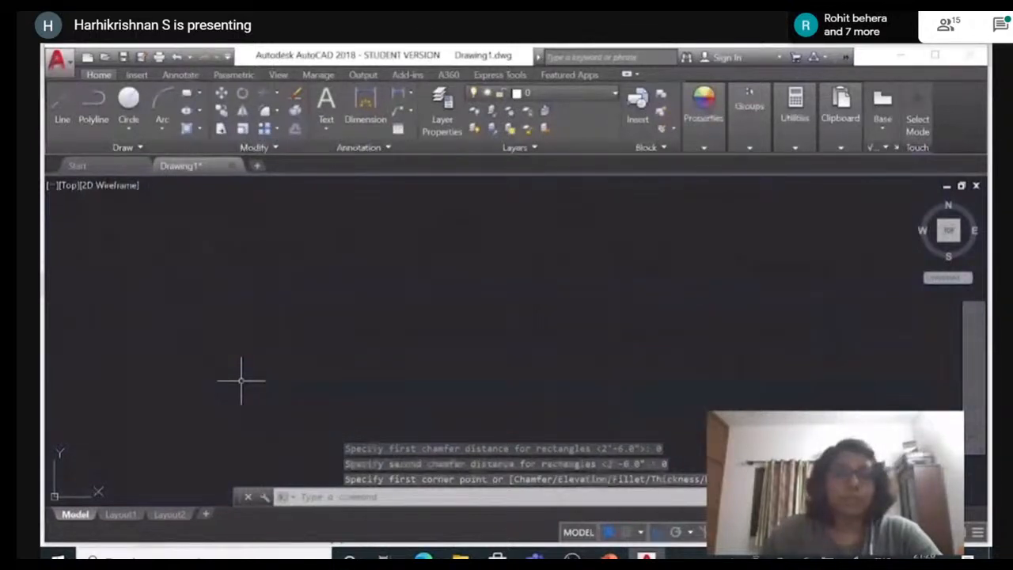
pyautogui.write('r')
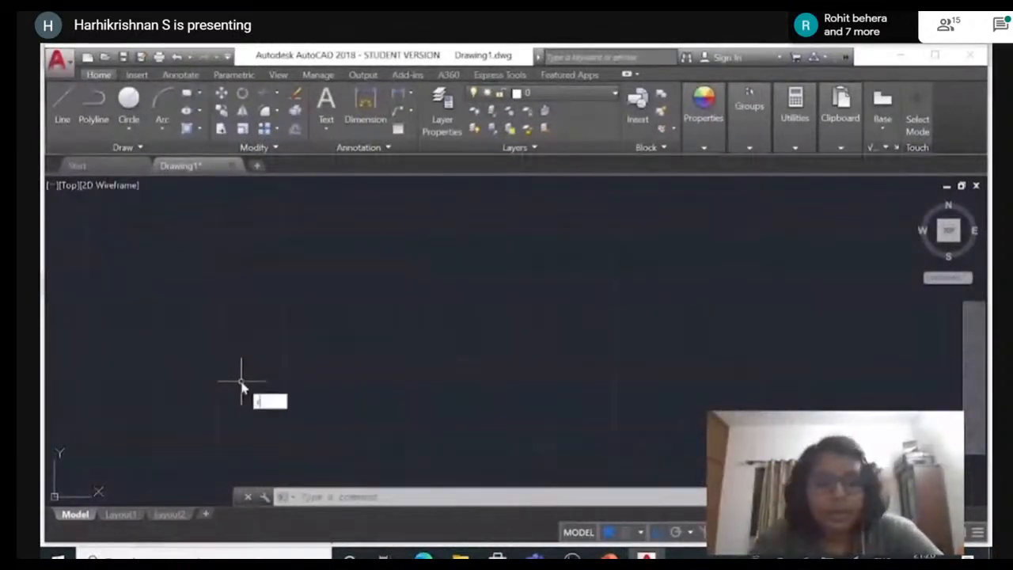
pyautogui.write('ec')
pyautogui.press('Return')
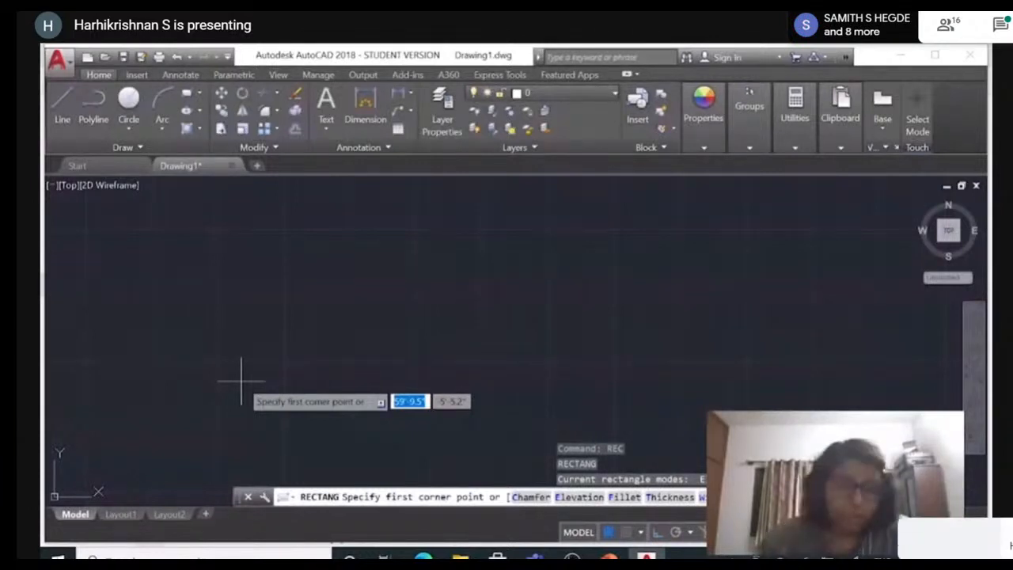
pyautogui.click(170, 236)
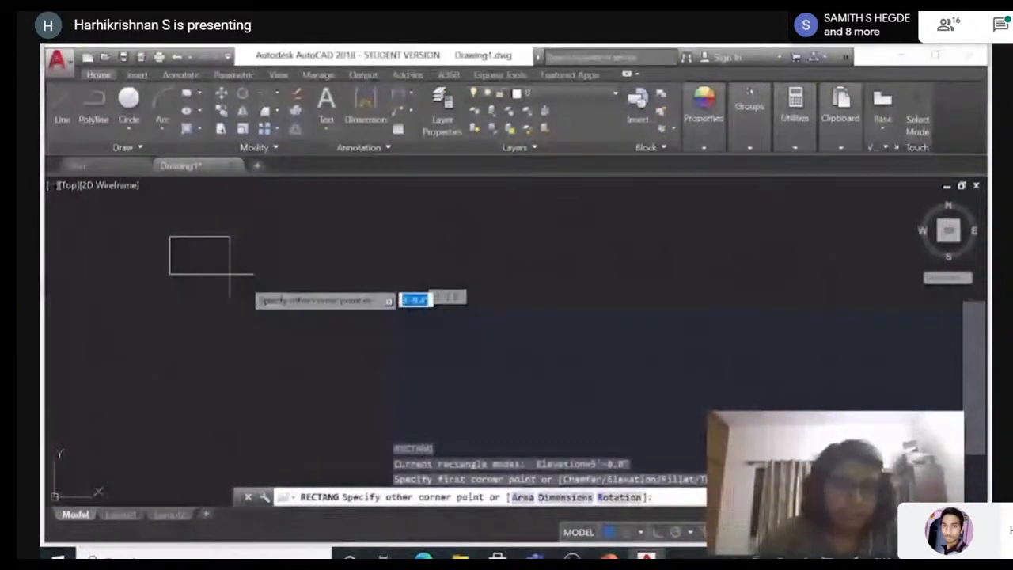
pyautogui.click(383, 340)
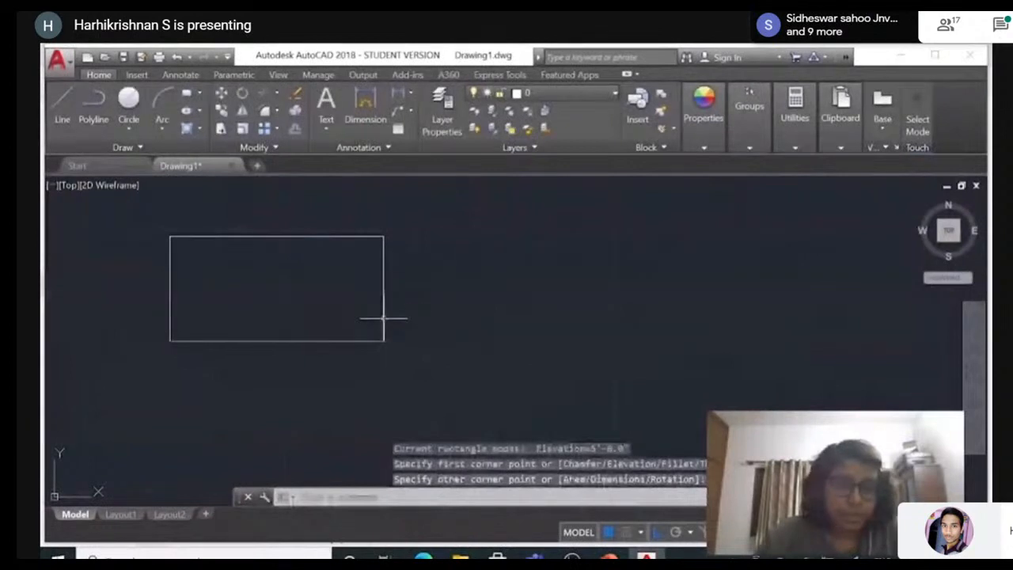
pyautogui.press('Return')
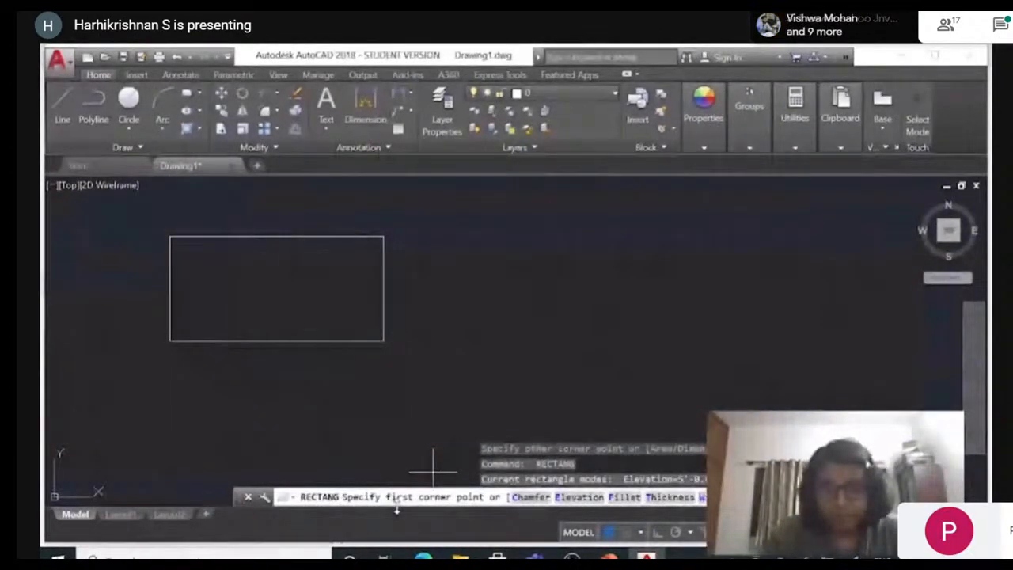
pyautogui.click(476, 258)
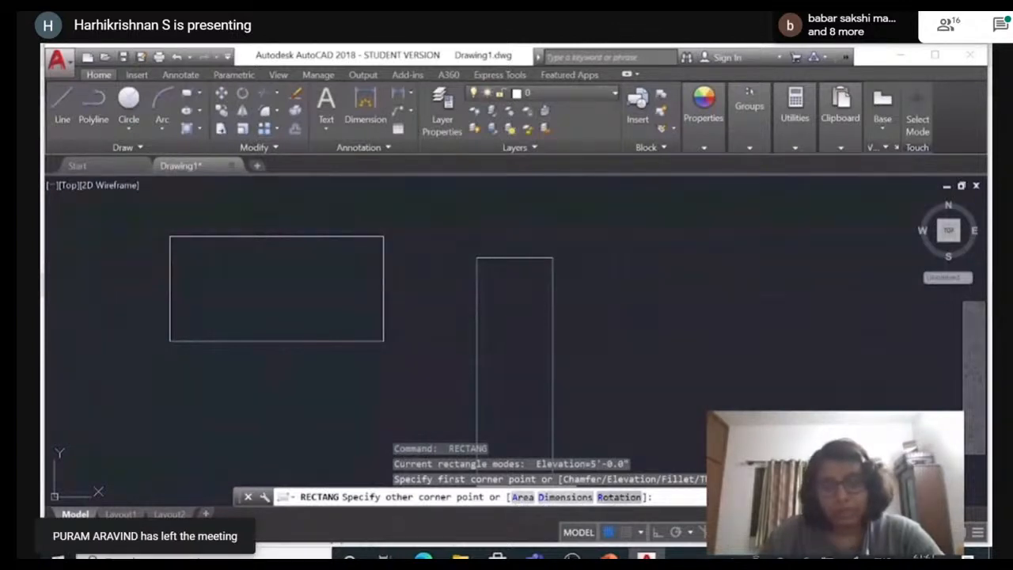
pyautogui.click(565, 497)
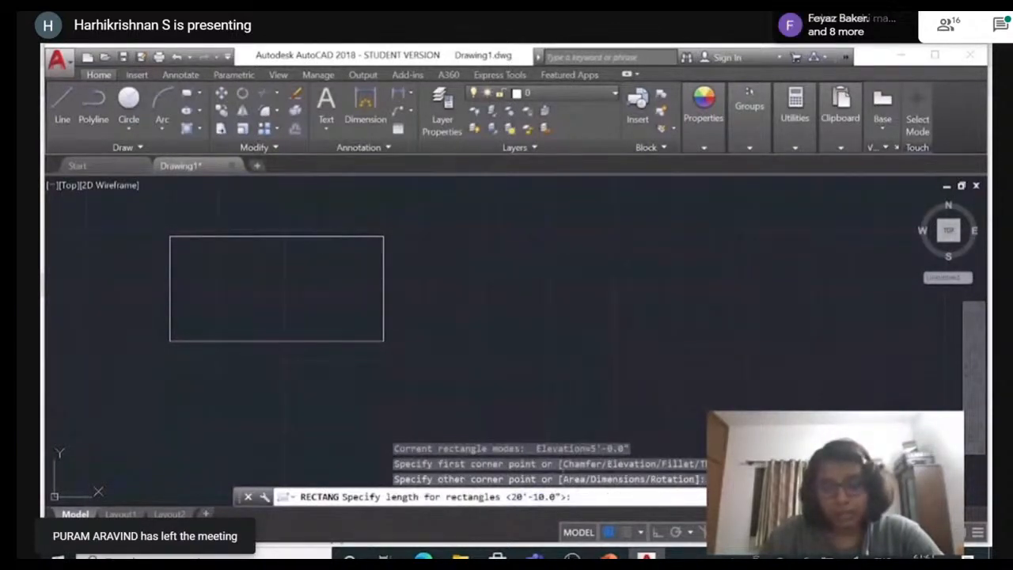
pyautogui.write('250')
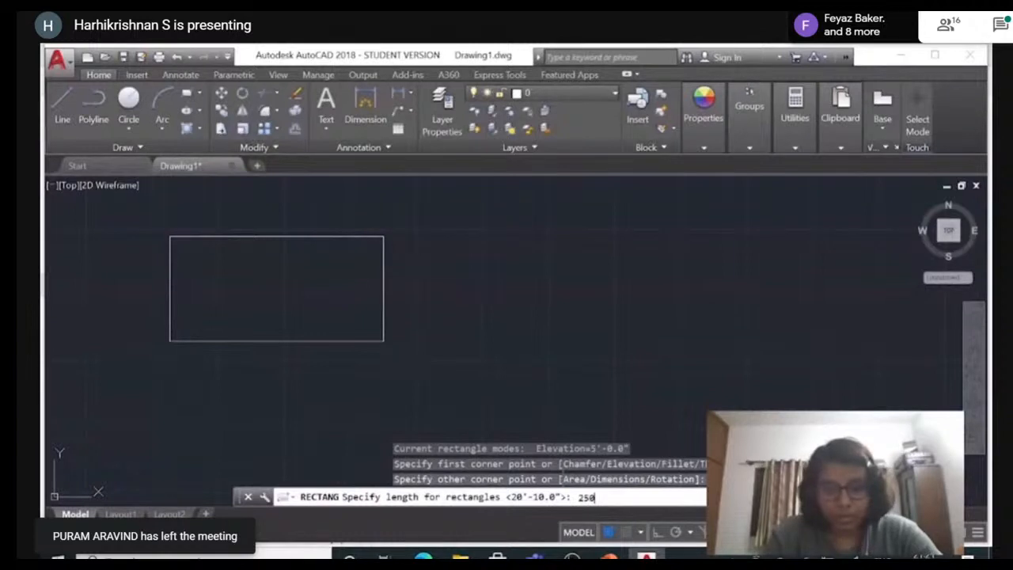
pyautogui.press('Return')
pyautogui.write('100')
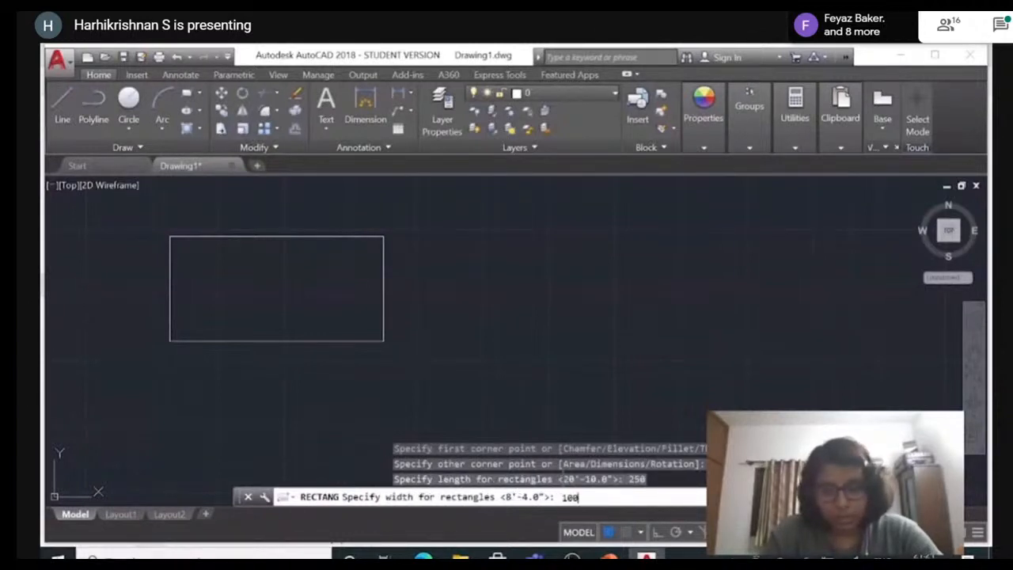
pyautogui.press('Return')
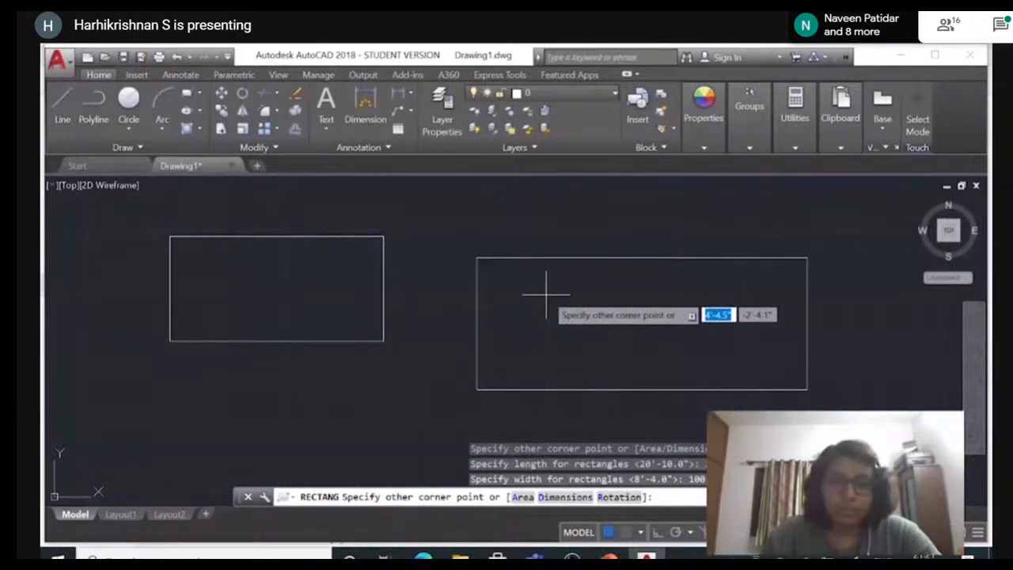
pyautogui.press('Escape')
# Draw a second rectangle beside the first using the Dimensions option, with length 250 and width 100, extending down and to the right.
pyautogui.press('Return')
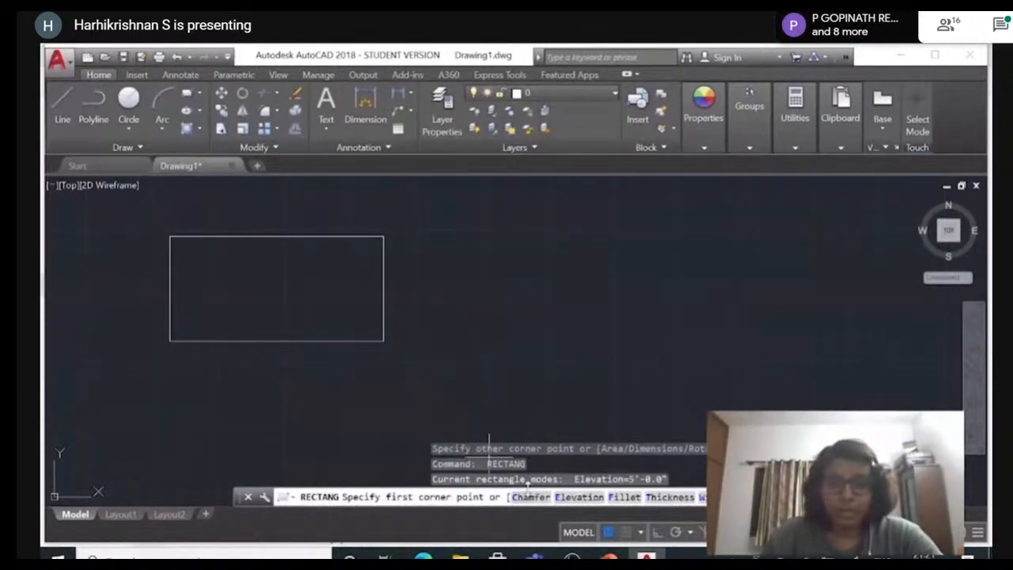
pyautogui.click(501, 277)
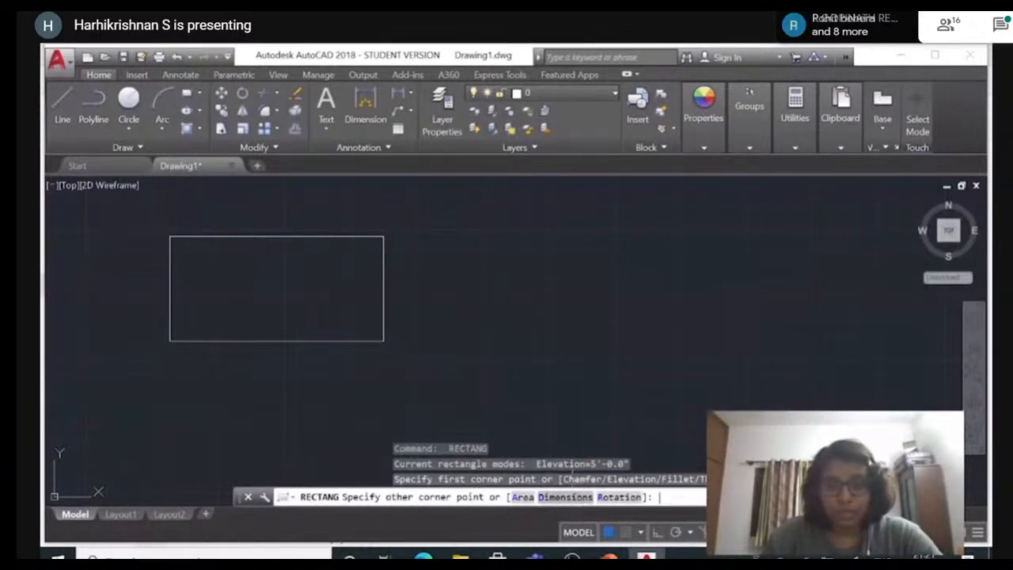
pyautogui.write('d')
pyautogui.press('Return')
pyautogui.write('25')
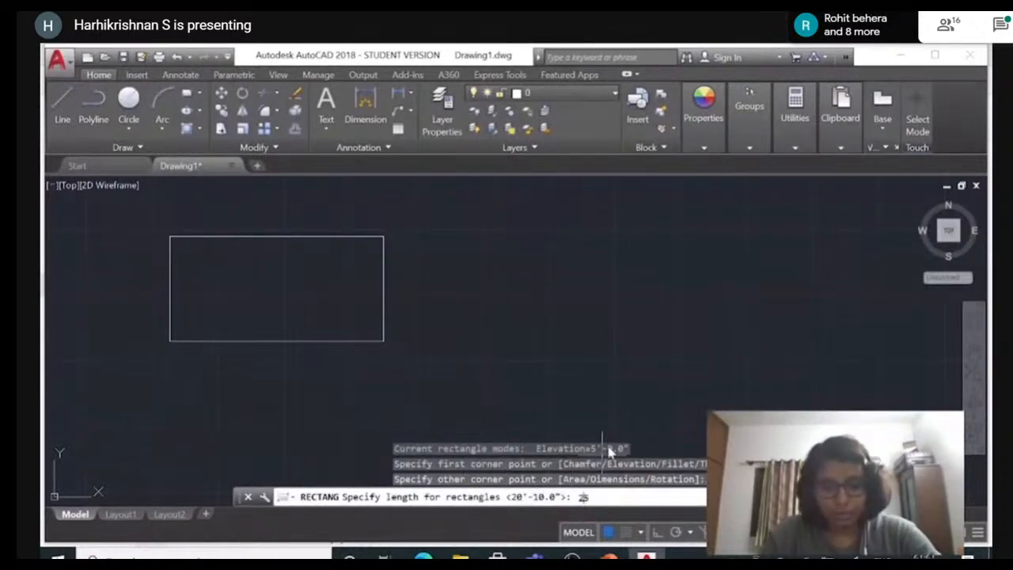
pyautogui.write('0')
pyautogui.press('Return')
pyautogui.write('100')
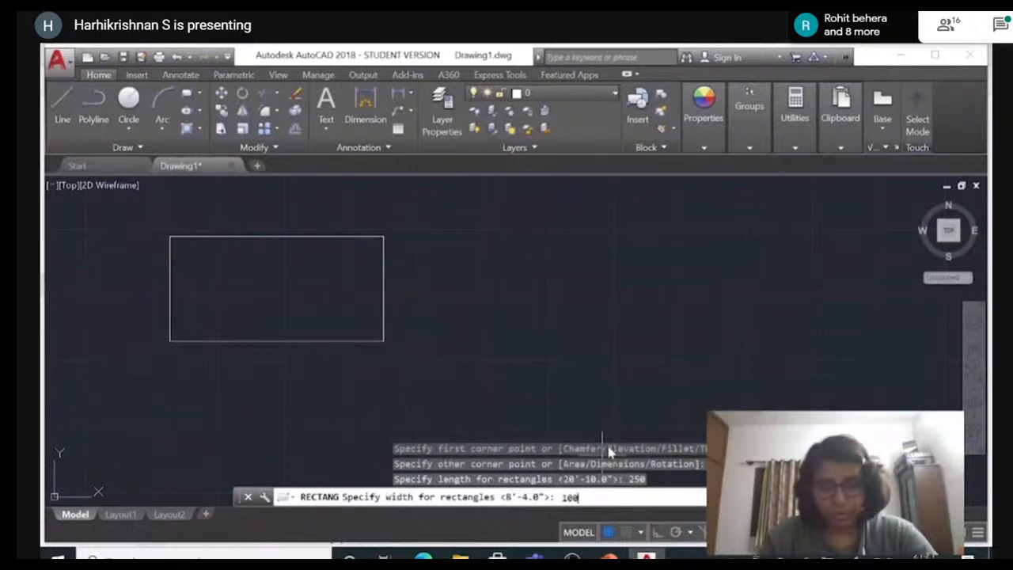
pyautogui.press('Return')
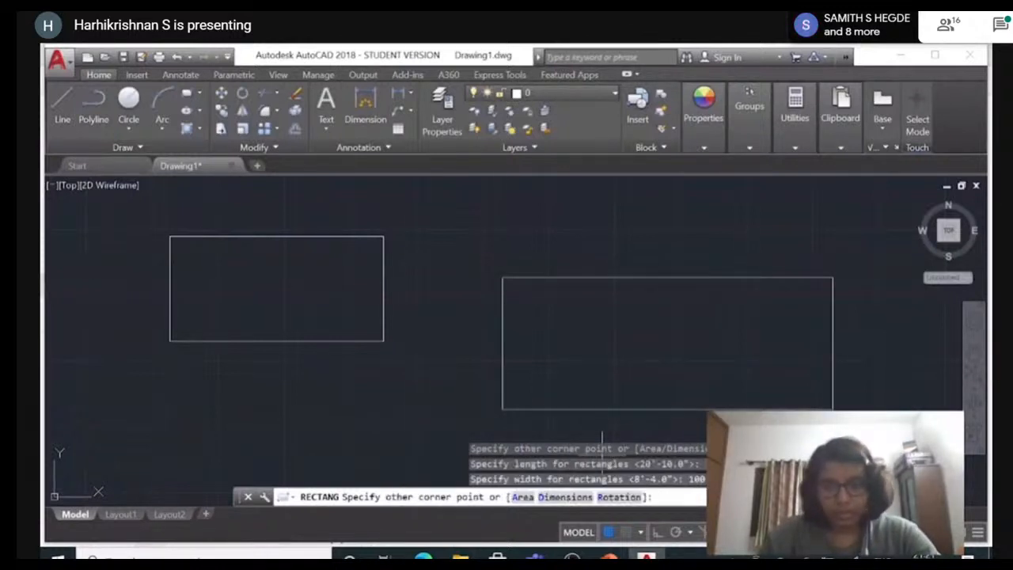
pyautogui.click(529, 289)
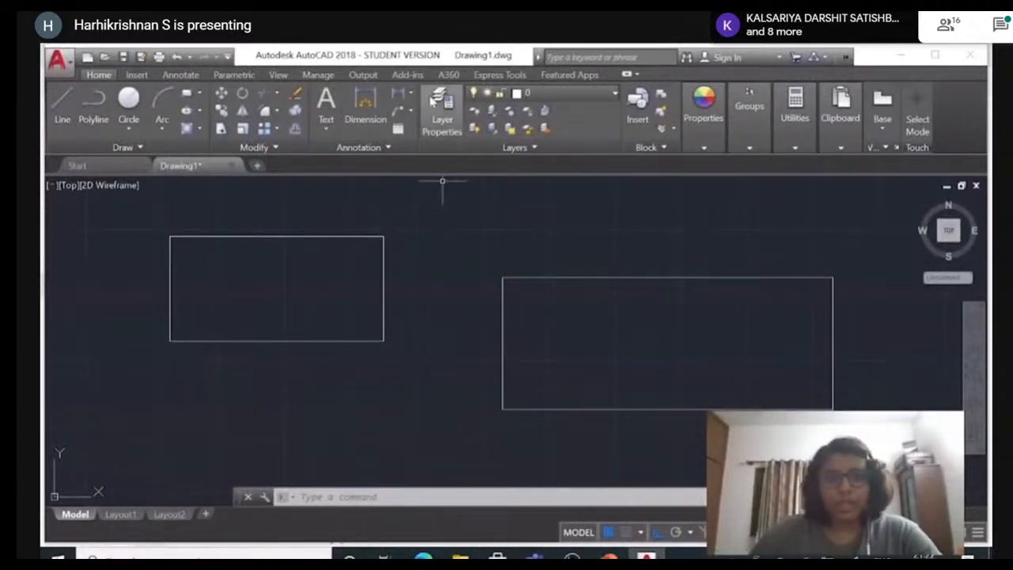
# Add a linear dimension to the top edge of the larger rectangle, placing the dimension line above it.
pyautogui.click(364, 102)
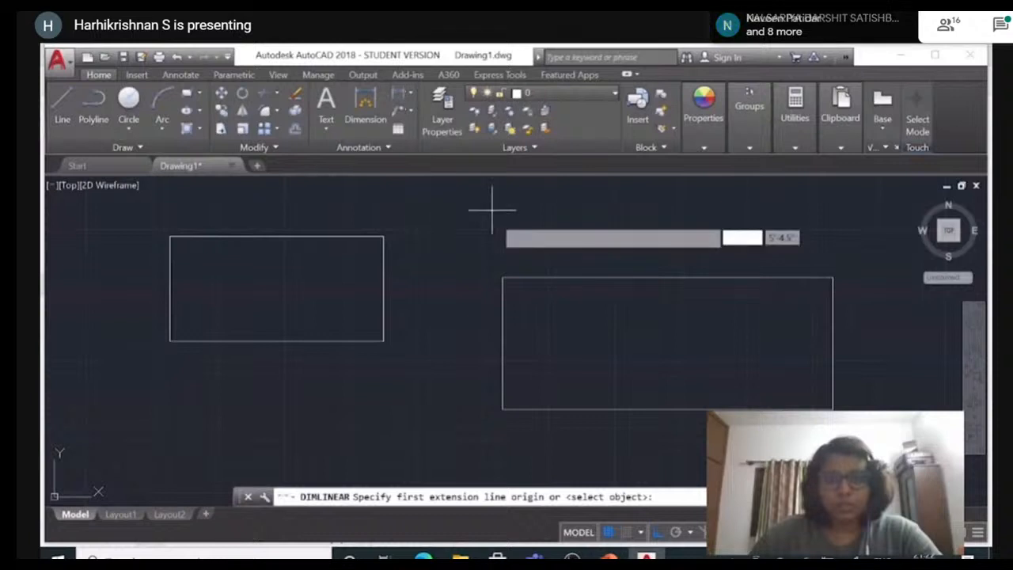
pyautogui.click(502, 277)
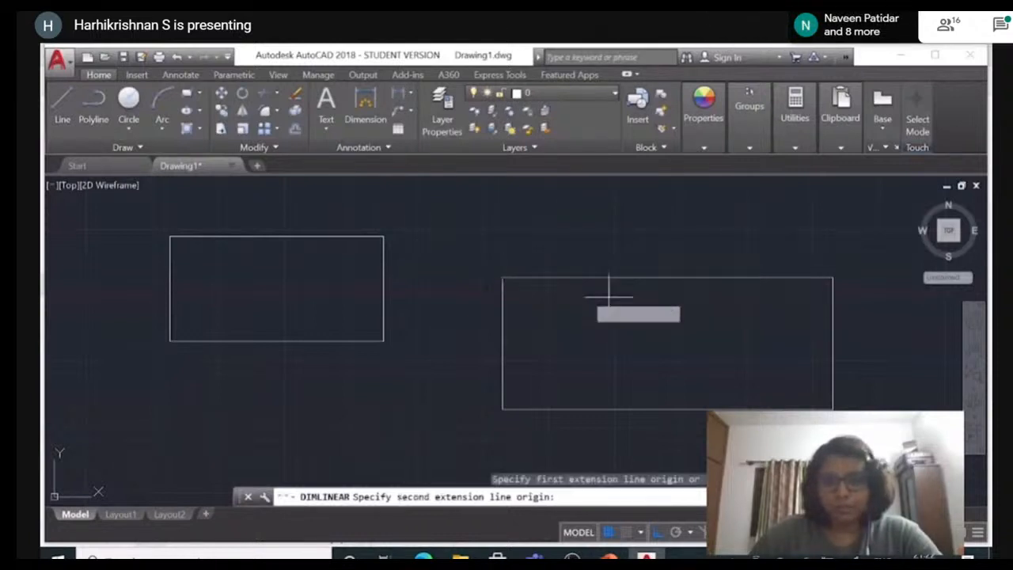
pyautogui.click(832, 277)
pyautogui.click(831, 243)
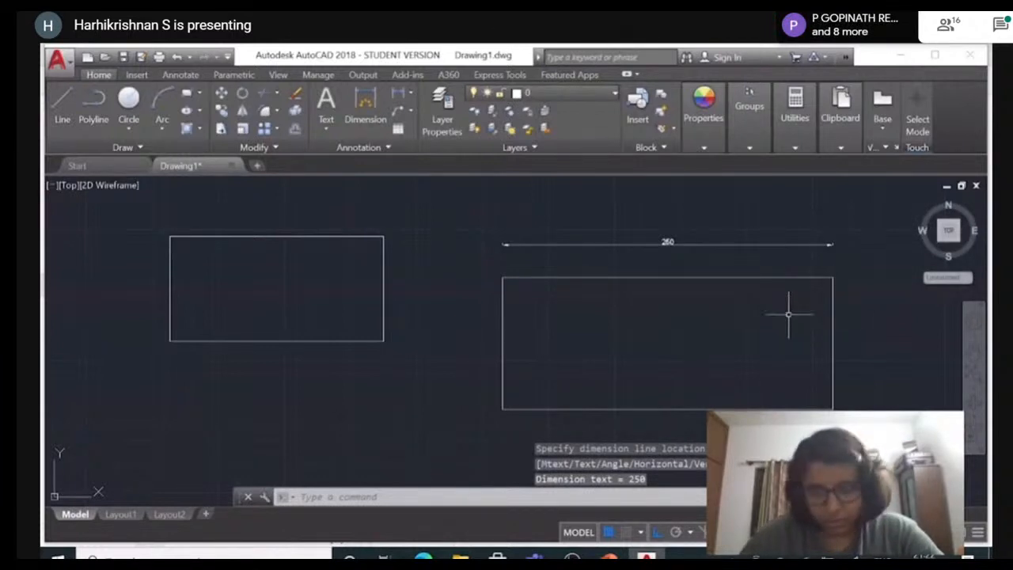
# Add a linear dimension to the right edge of the larger rectangle, placing the dimension line just outside it.
pyautogui.press('Return')
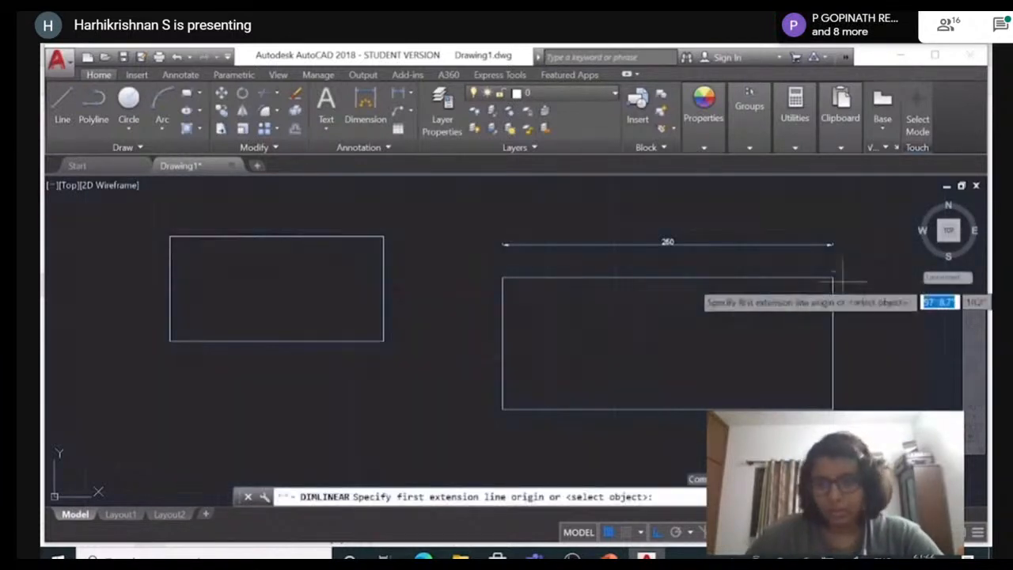
pyautogui.click(833, 277)
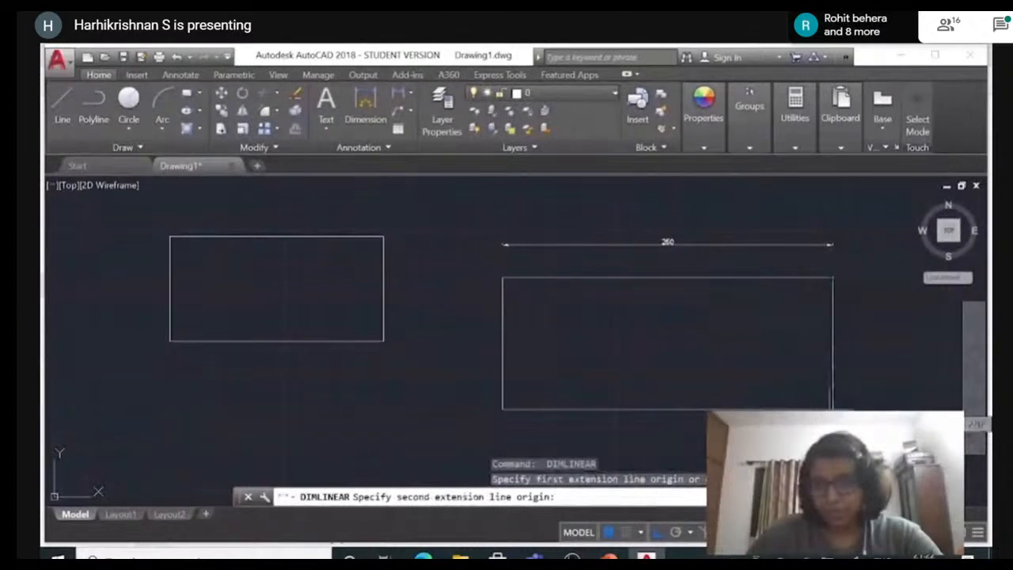
pyautogui.click(832, 409)
pyautogui.click(854, 372)
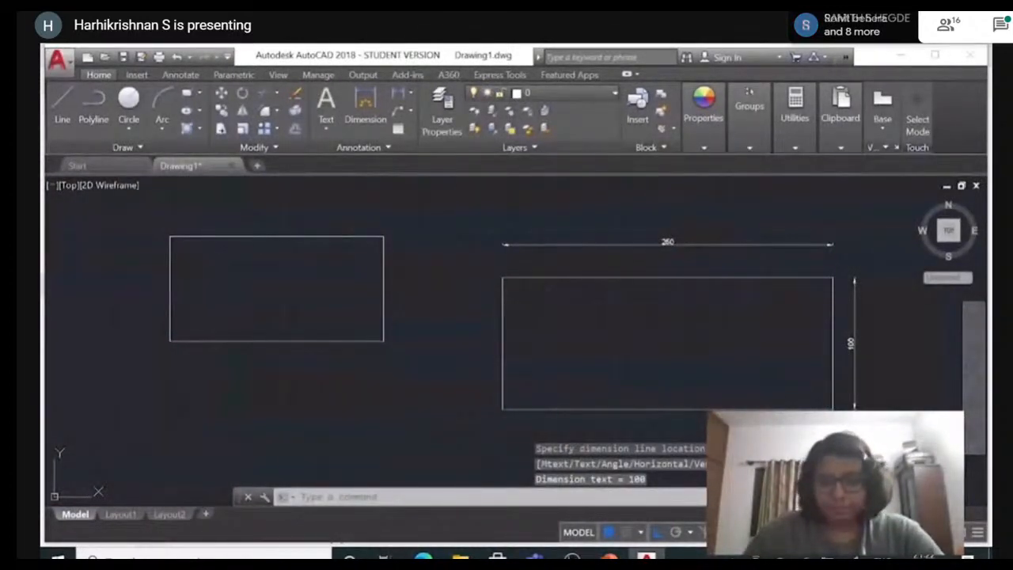
pyautogui.moveTo(874, 432); pyautogui.dragTo(652, 402, button='middle')
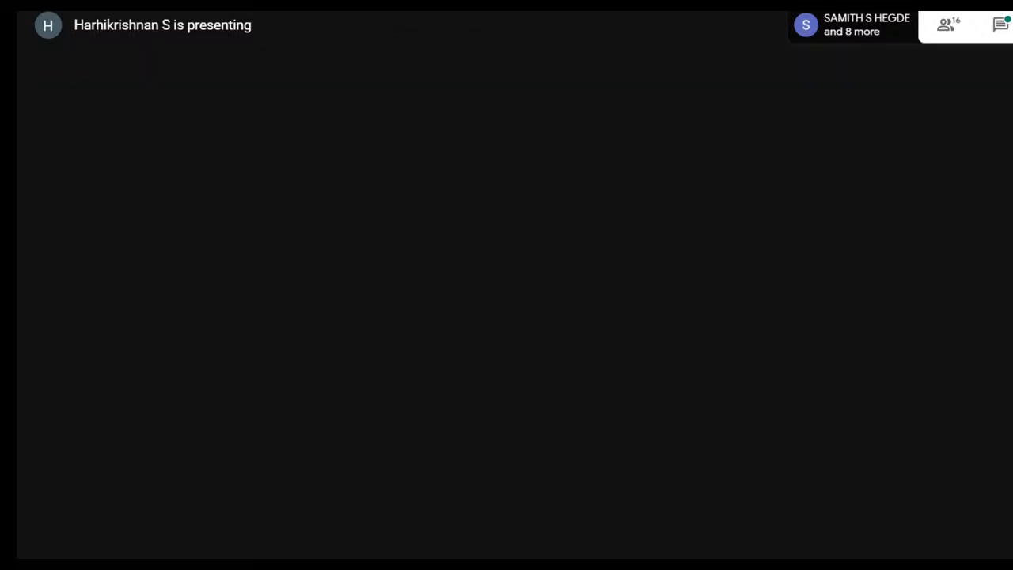
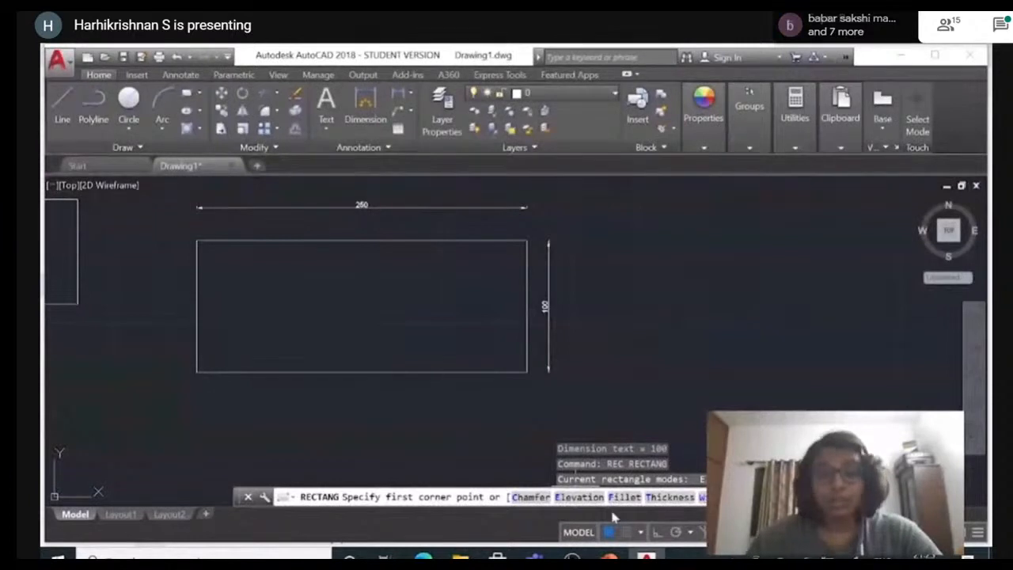
pyautogui.moveTo(666, 400); pyautogui.dragTo(361, 345, button='middle')
pyautogui.moveTo(795, 362); pyautogui.dragTo(798, 379, button='middle')
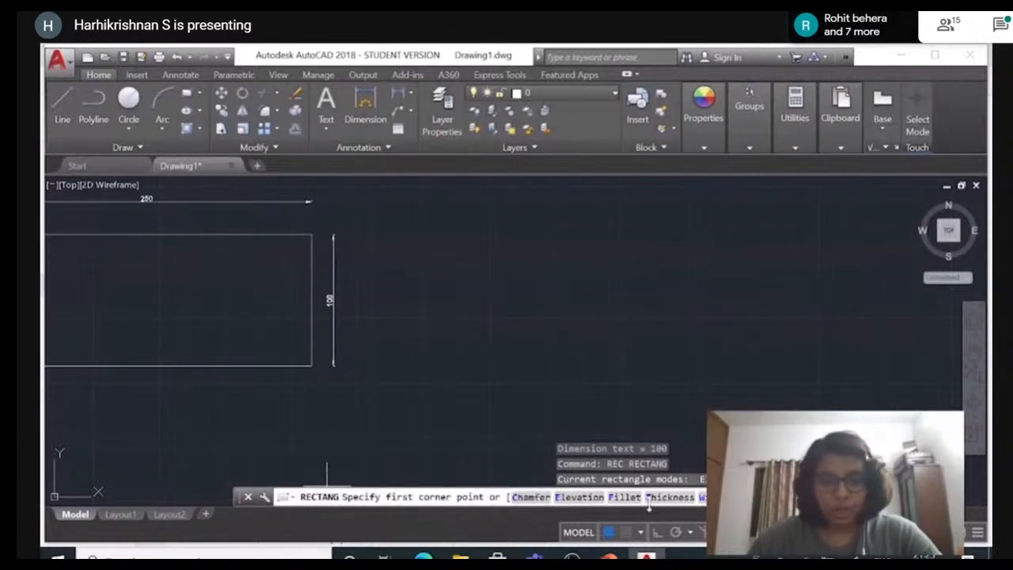
pyautogui.click(485, 323)
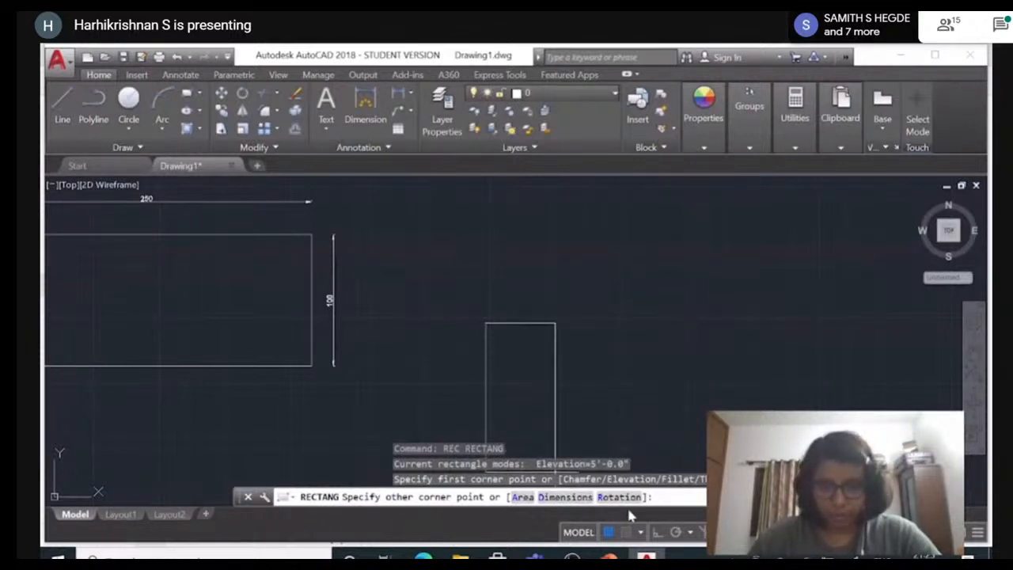
pyautogui.click(555, 360)
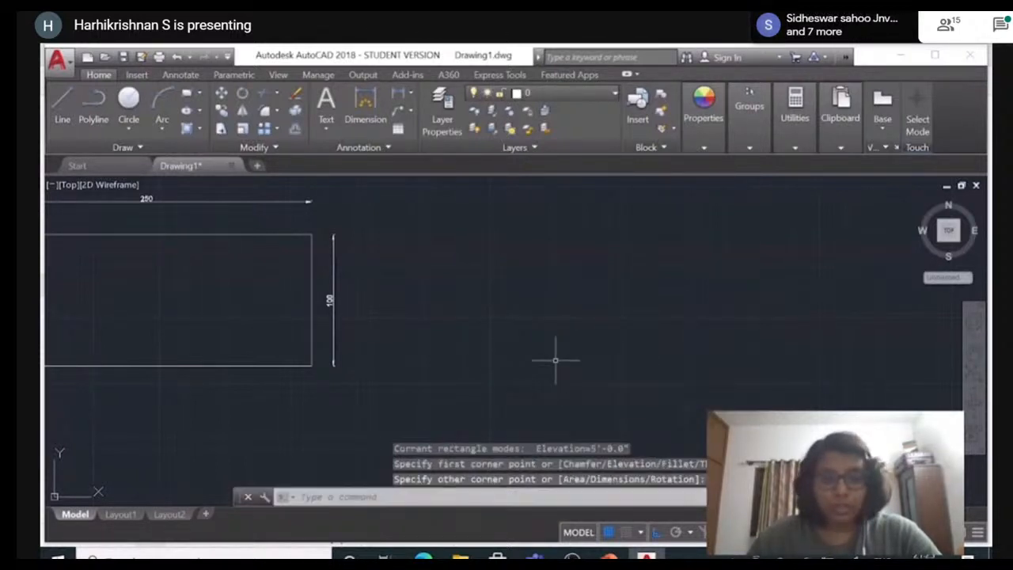
# Draw a rectangle with both chamfer distances set to 20, about 169 long between the chamfers, in the empty area beside the 250 by 100 rectangle.
pyautogui.press('Return')
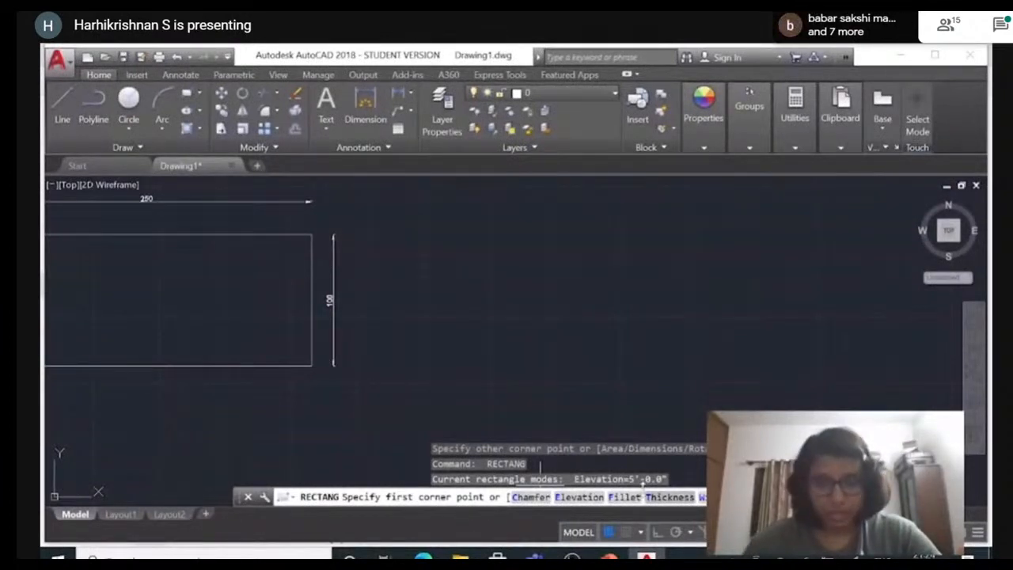
pyautogui.click(532, 497)
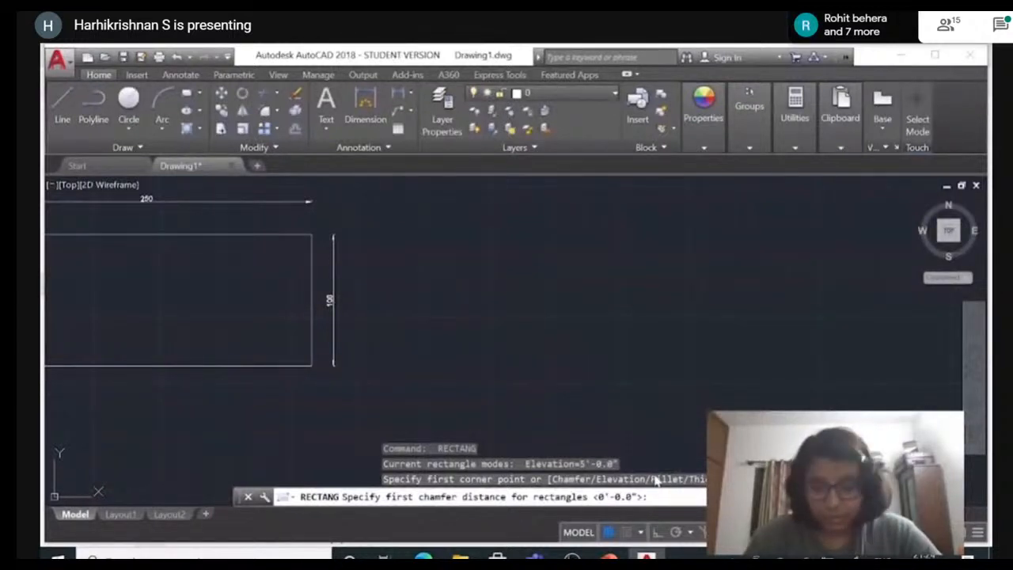
pyautogui.write('2')
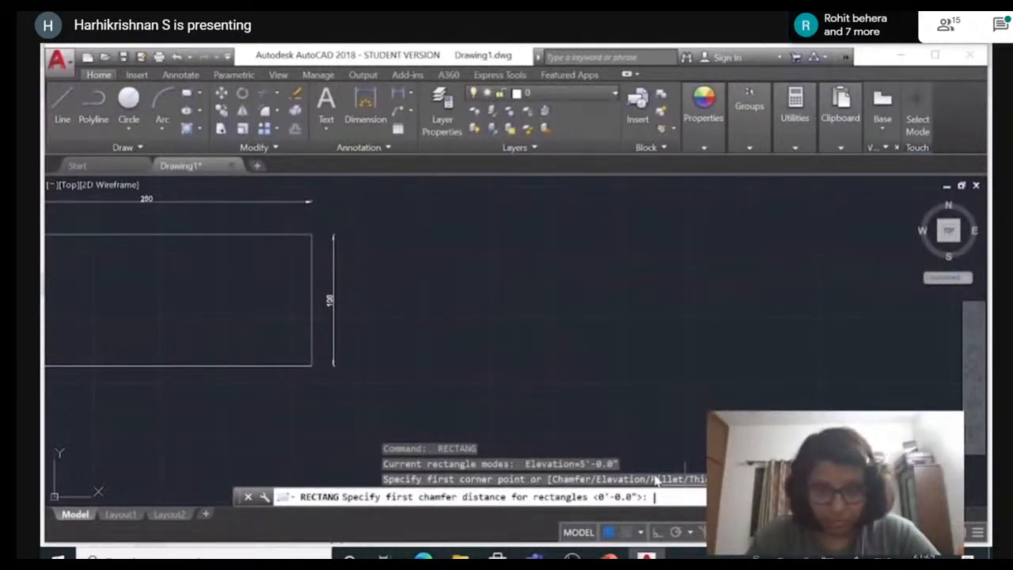
pyautogui.write('0')
pyautogui.press('Return')
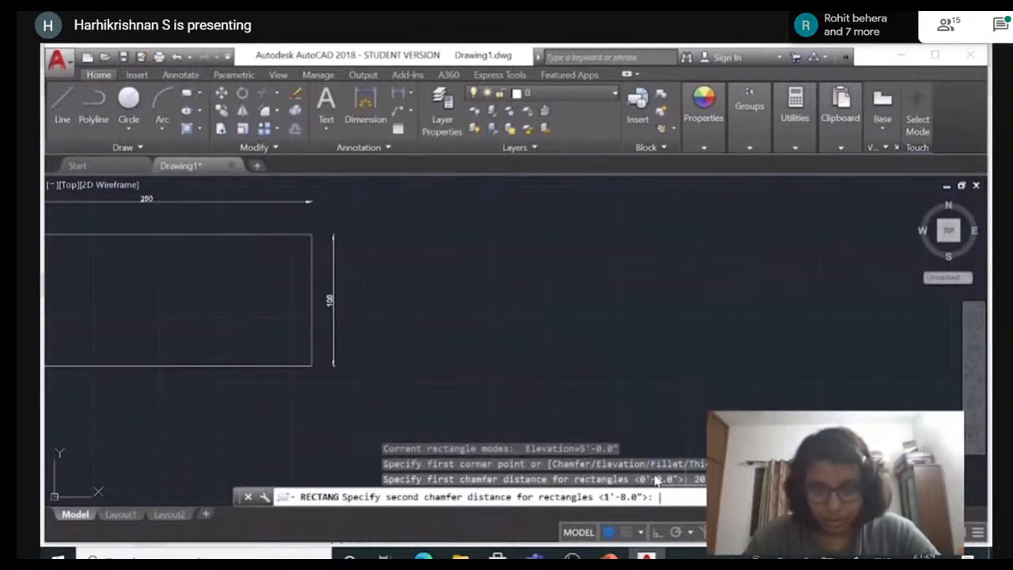
pyautogui.write('20')
pyautogui.press('Return')
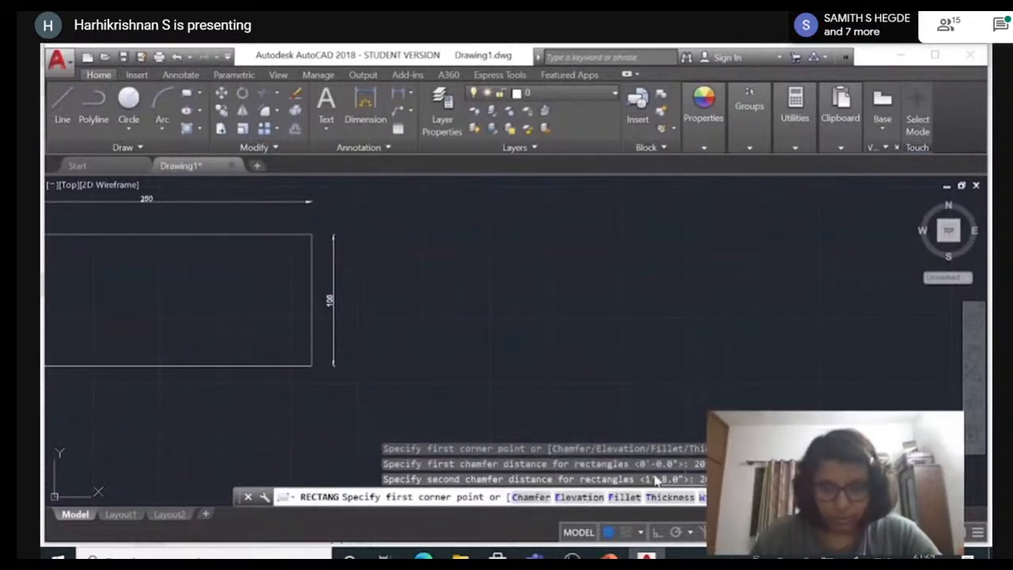
pyautogui.click(470, 268)
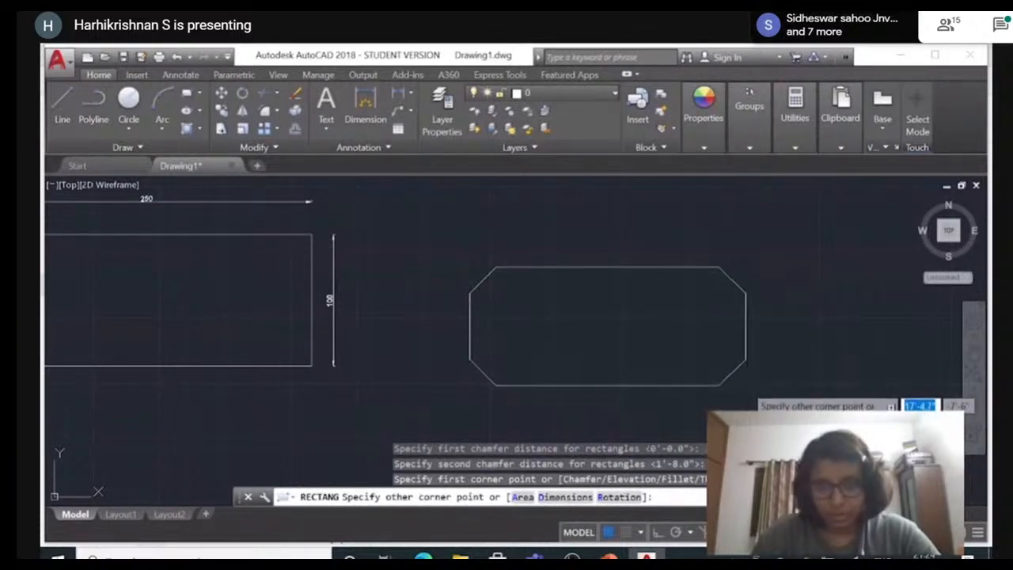
pyautogui.click(746, 386)
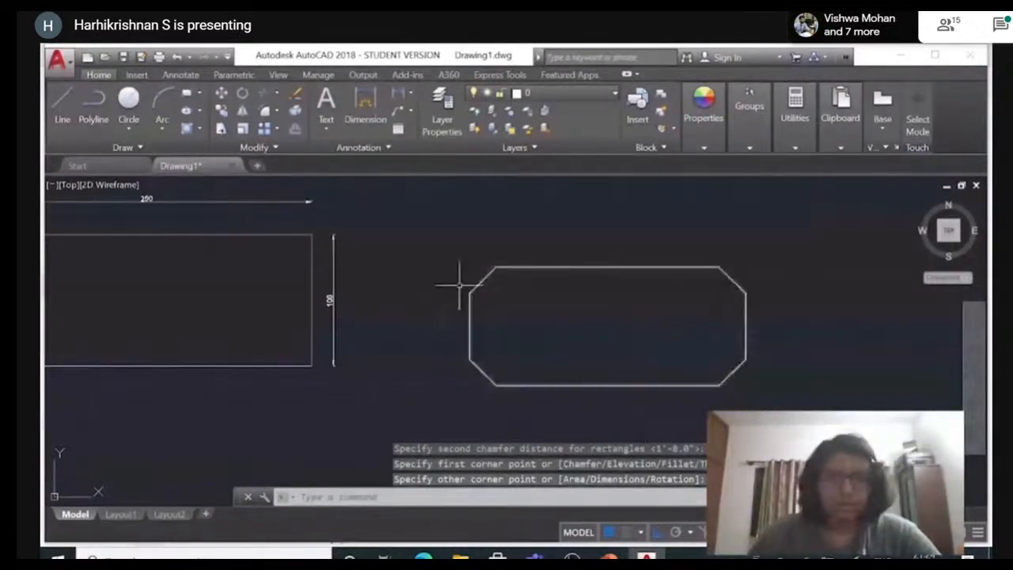
# Add a linear dimension to the chamfered rectangle's straight top edge, placing the dimension line just above it.
pyautogui.click(497, 267)
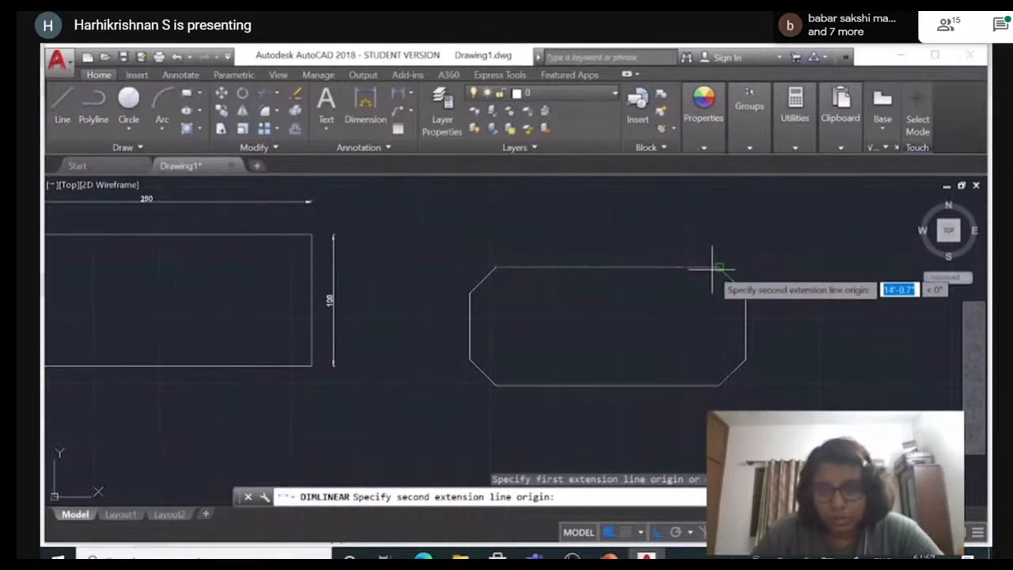
pyautogui.click(718, 267)
pyautogui.click(715, 247)
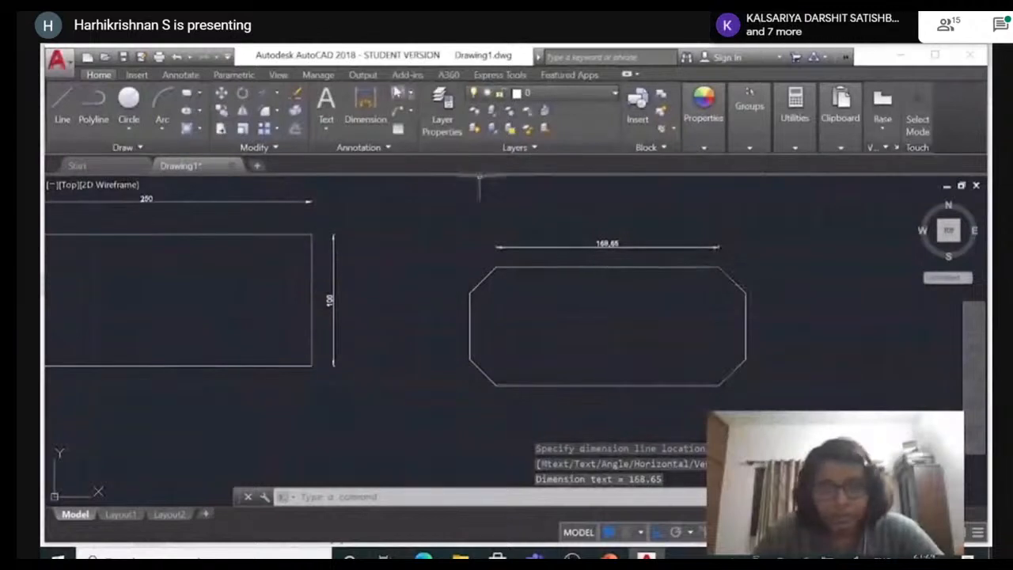
# Add a horizontal linear dimension across the chamfered rectangle's top-right chamfer, in line with the top edge dimension.
pyautogui.click(397, 93)
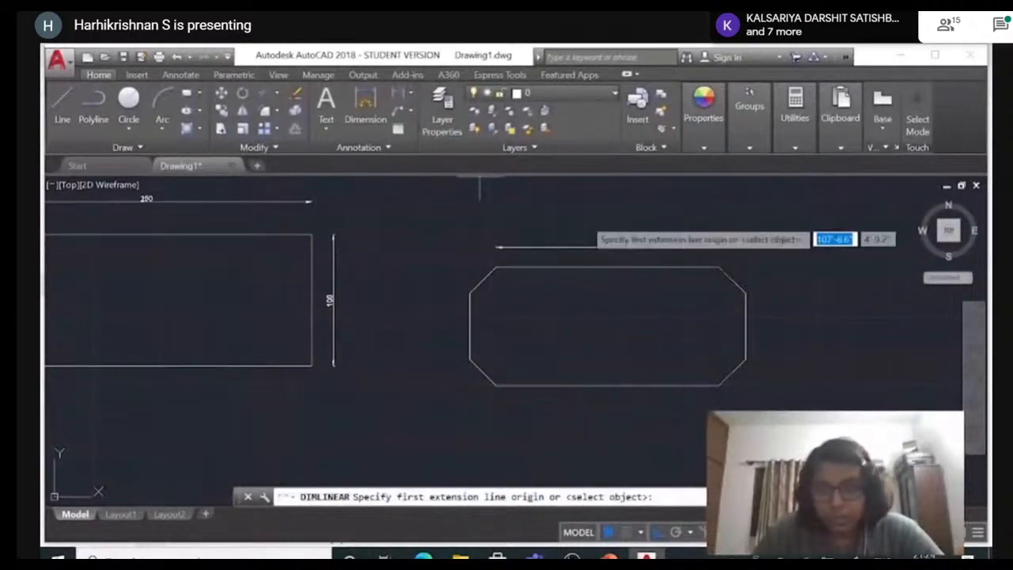
pyautogui.click(719, 267)
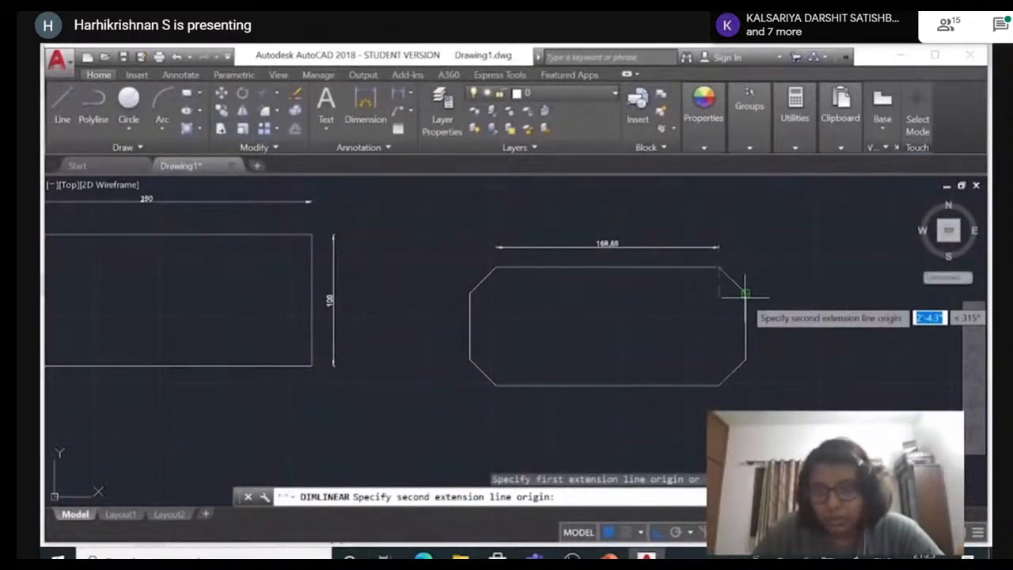
pyautogui.click(745, 292)
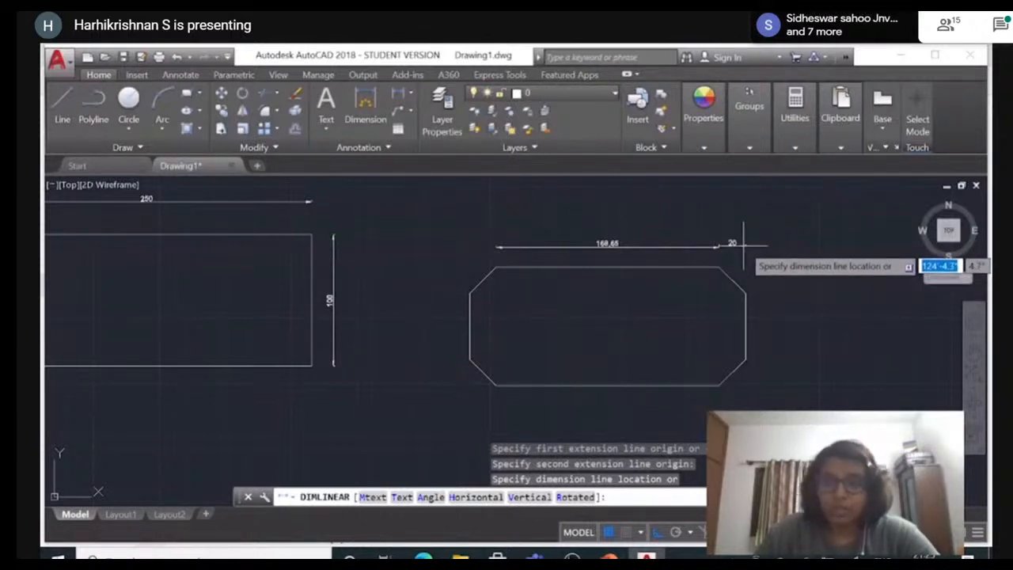
pyautogui.click(743, 246)
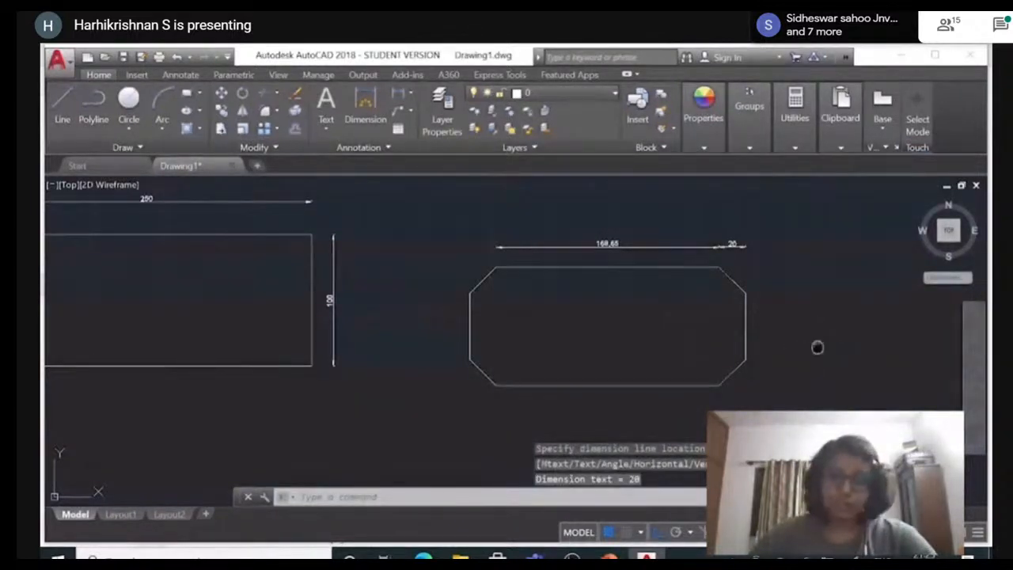
pyautogui.moveTo(818, 345)
pyautogui.mouseDown(button='middle')
pyautogui.moveTo(613, 319)
pyautogui.moveTo(454, 346)
pyautogui.mouseUp(button='middle')
pyautogui.scroll(2, 490, 345)
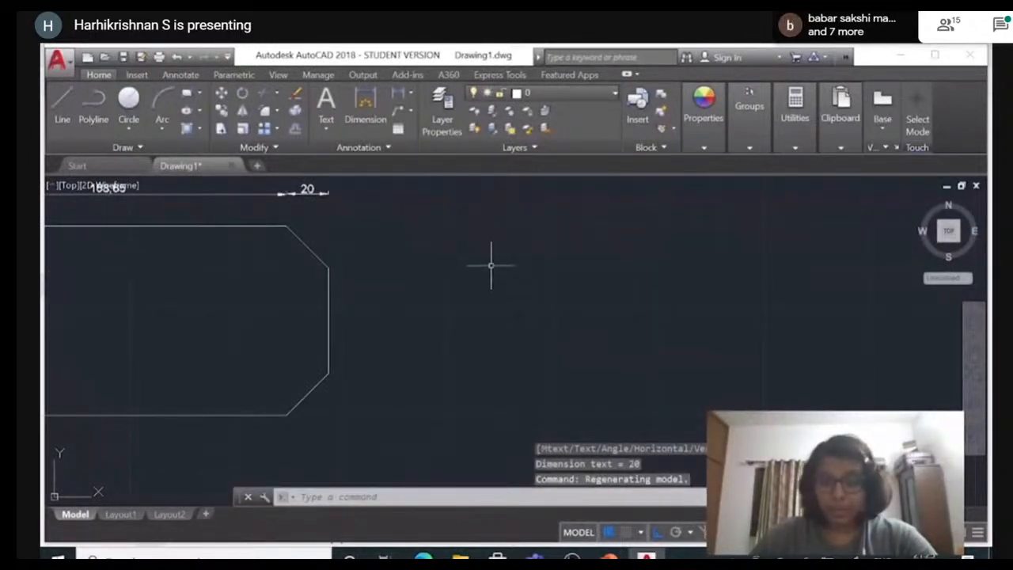
pyautogui.scroll(-2, 492, 267)
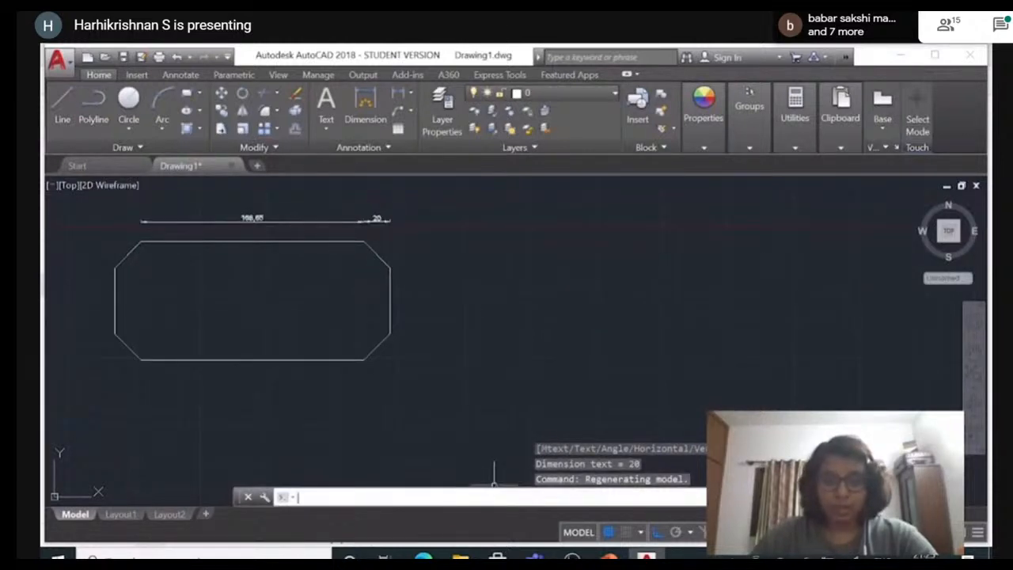
pyautogui.write('c')
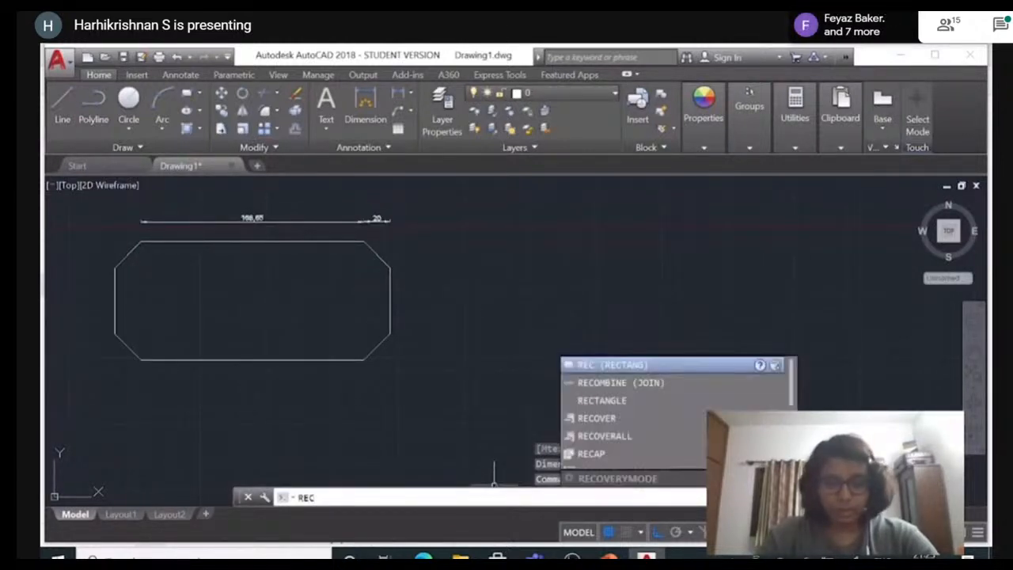
pyautogui.press('Return')
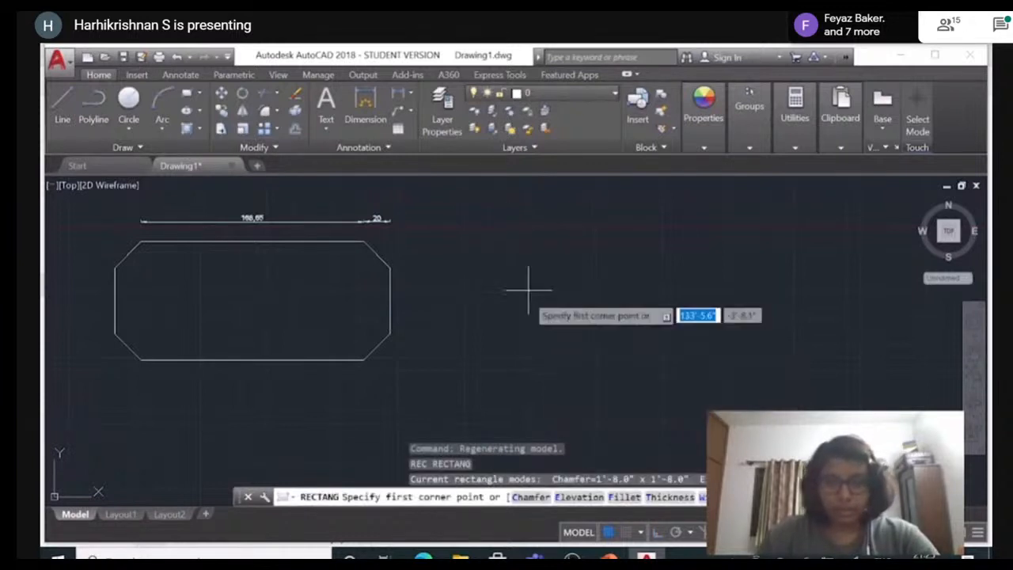
pyautogui.click(508, 267)
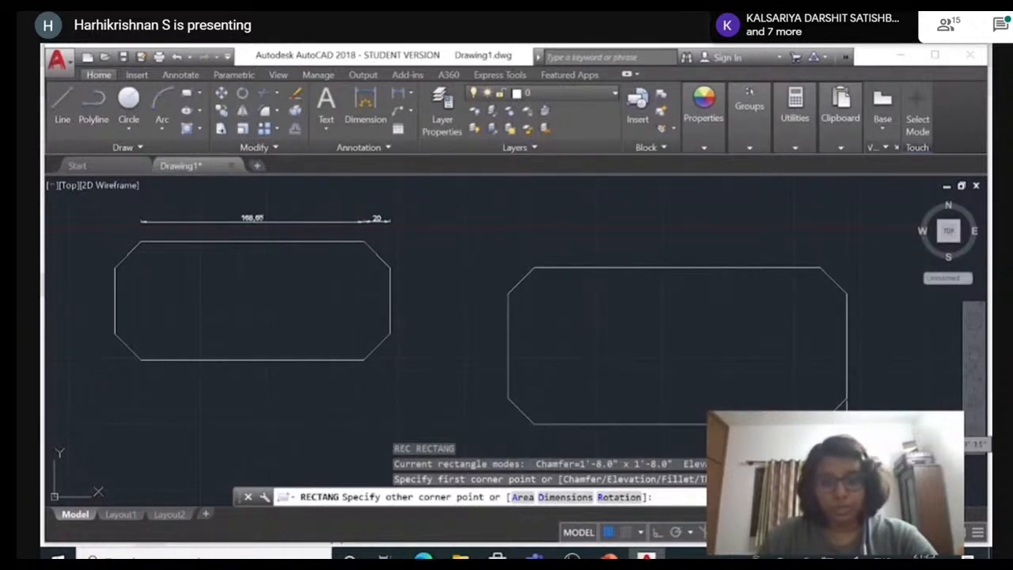
pyautogui.press('Escape')
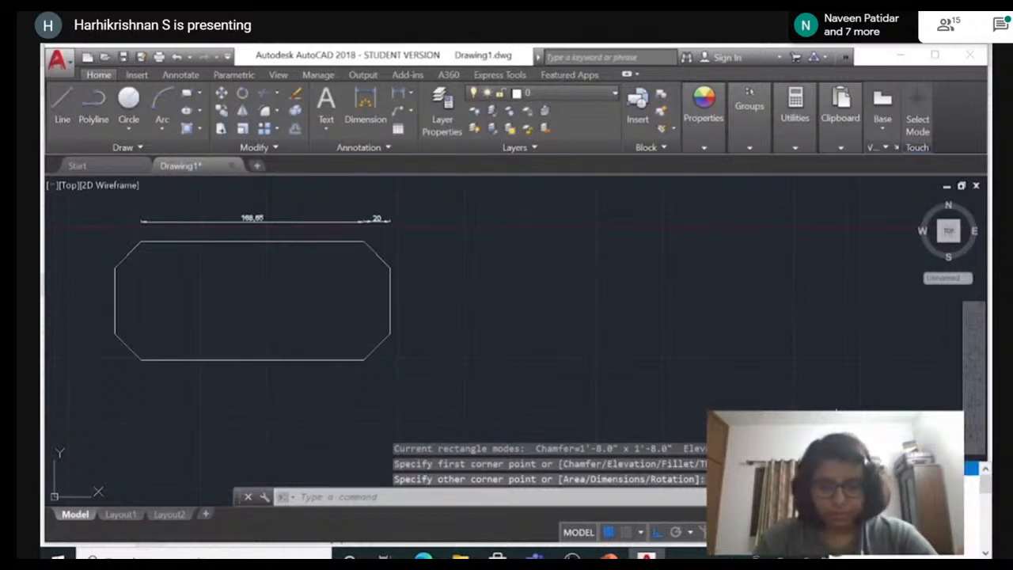
# Reset both rectangle chamfer distances to 0 and draw a square-cornered rectangle to the right of the chamfered one.
pyautogui.write('rec')
pyautogui.press('Return')
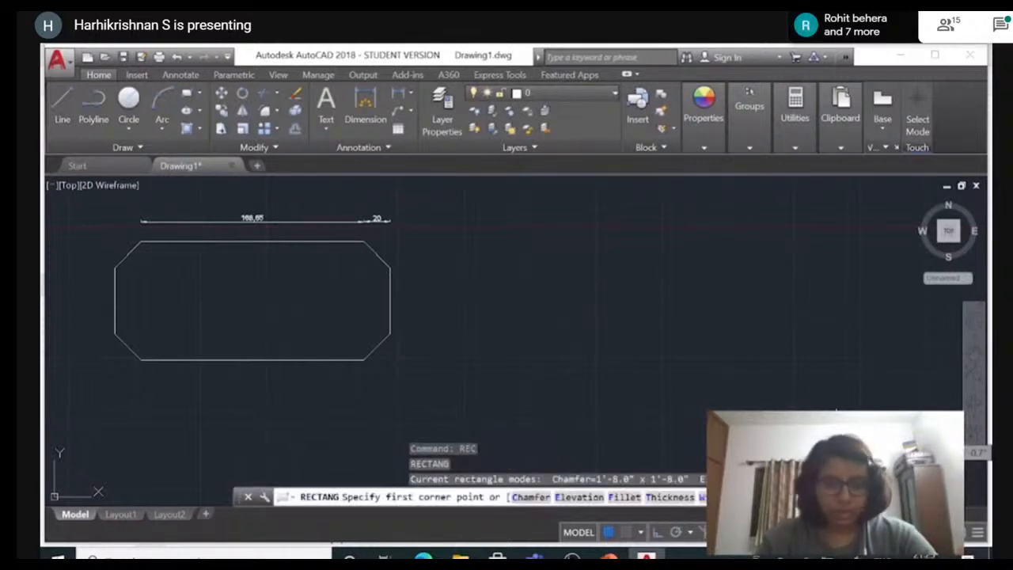
pyautogui.write('c')
pyautogui.press('Return')
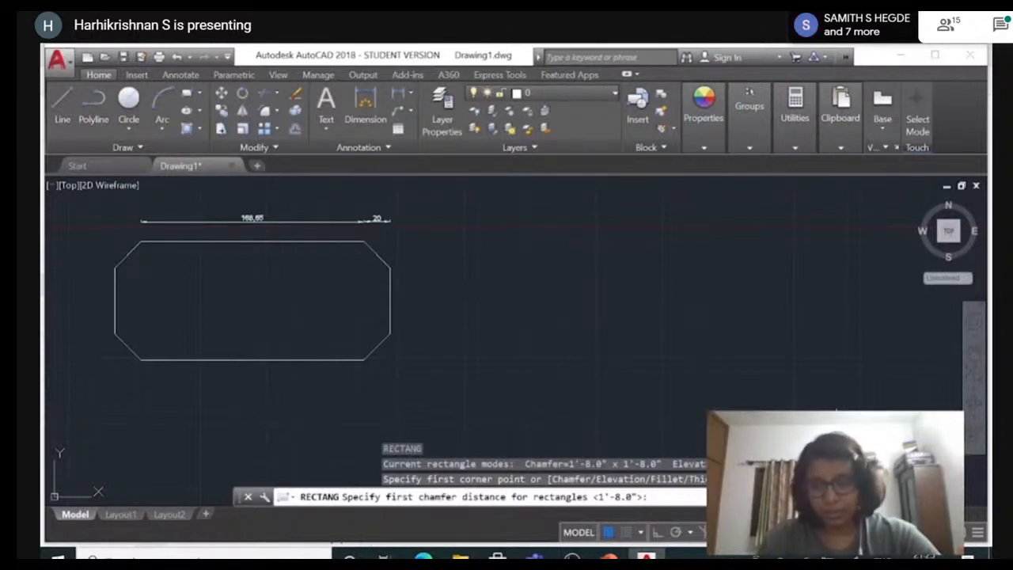
pyautogui.write('0')
pyautogui.press('Return')
pyautogui.write('0')
pyautogui.press('Return')
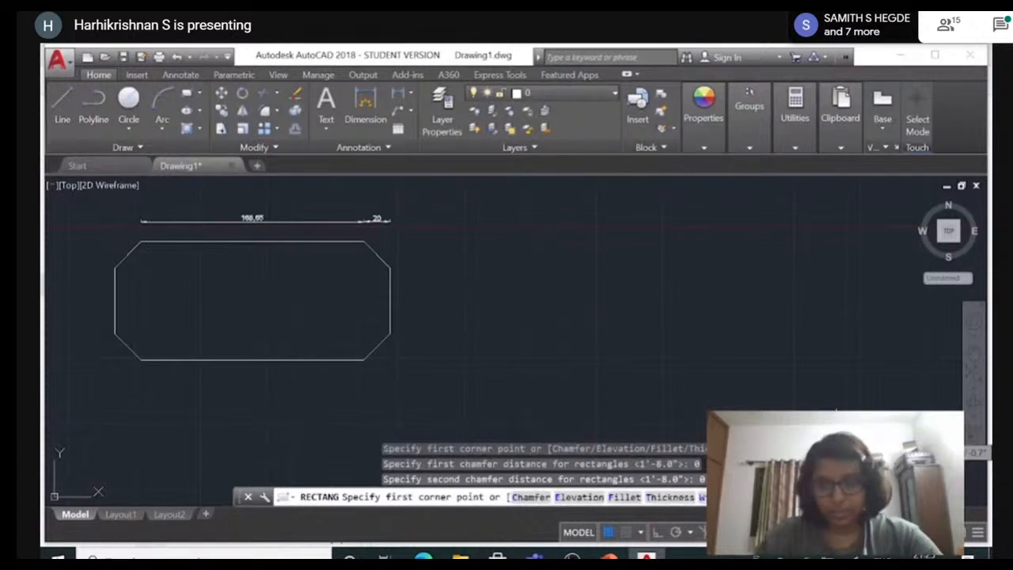
pyautogui.click(504, 267)
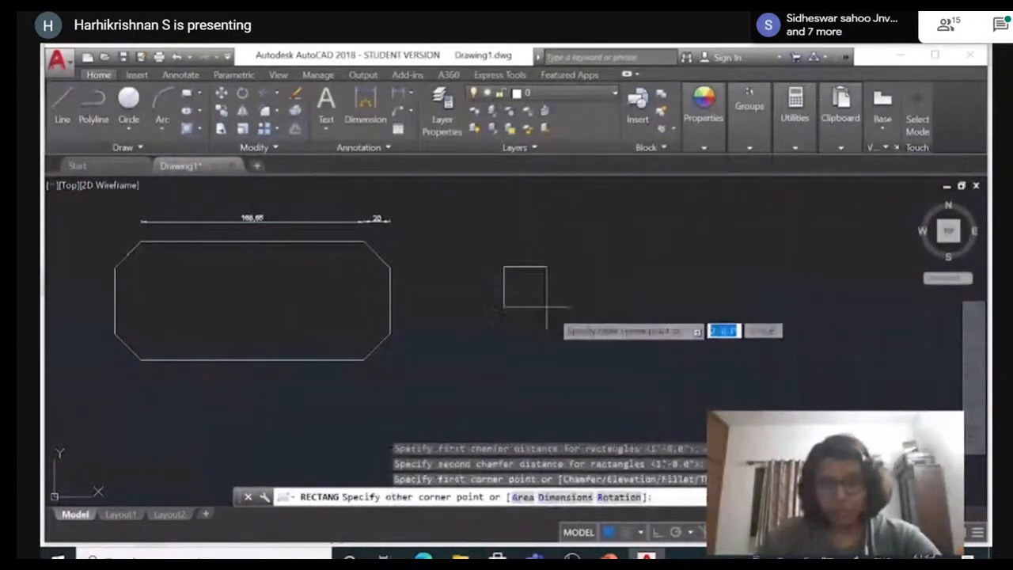
pyautogui.click(700, 349)
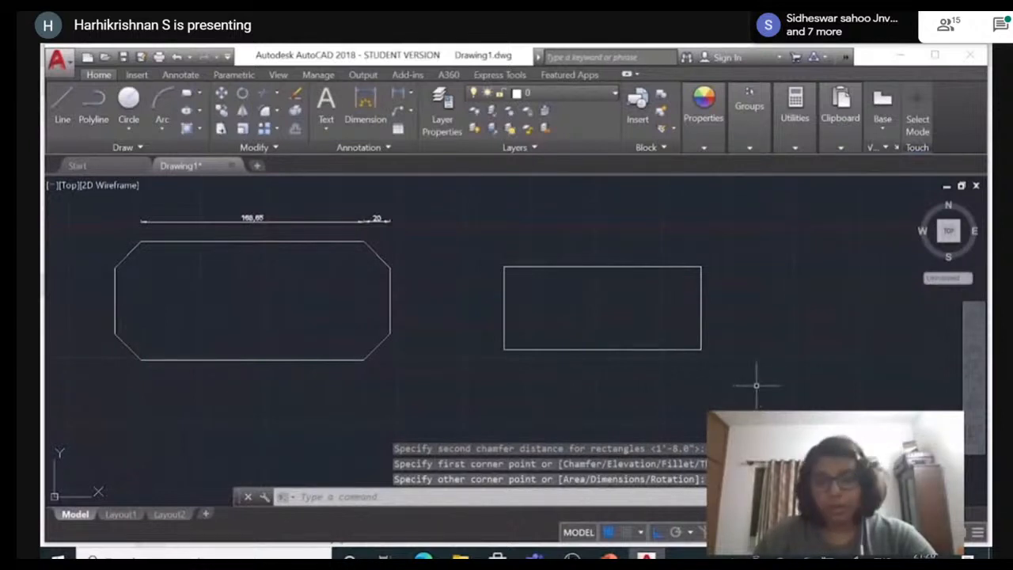
# Draw a rectangle with a fillet radius of 40 in the empty area to the right of the square-cornered one.
pyautogui.moveTo(779, 389); pyautogui.dragTo(477, 400, button='middle')
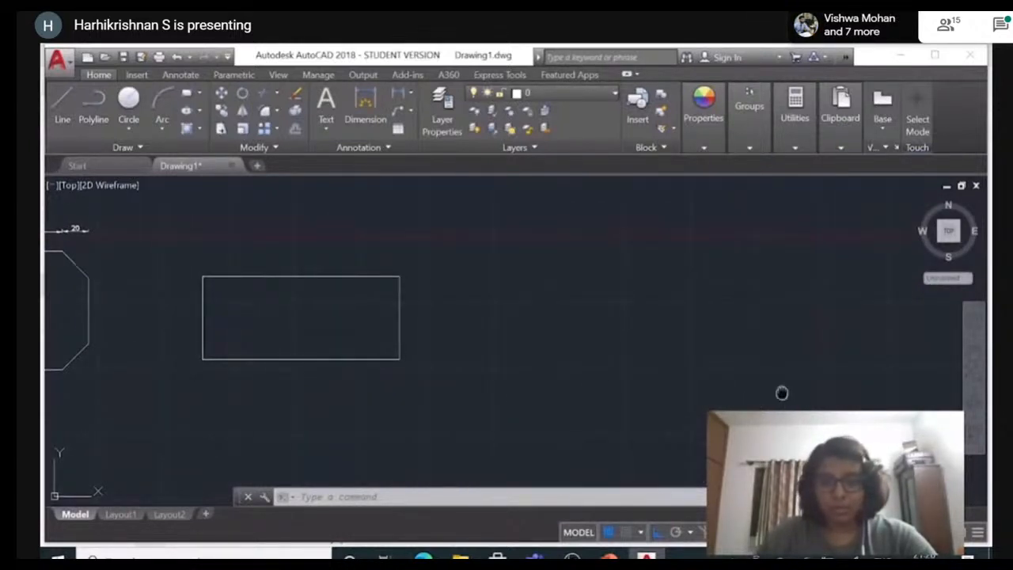
pyautogui.moveTo(781, 391); pyautogui.dragTo(691, 398, button='middle')
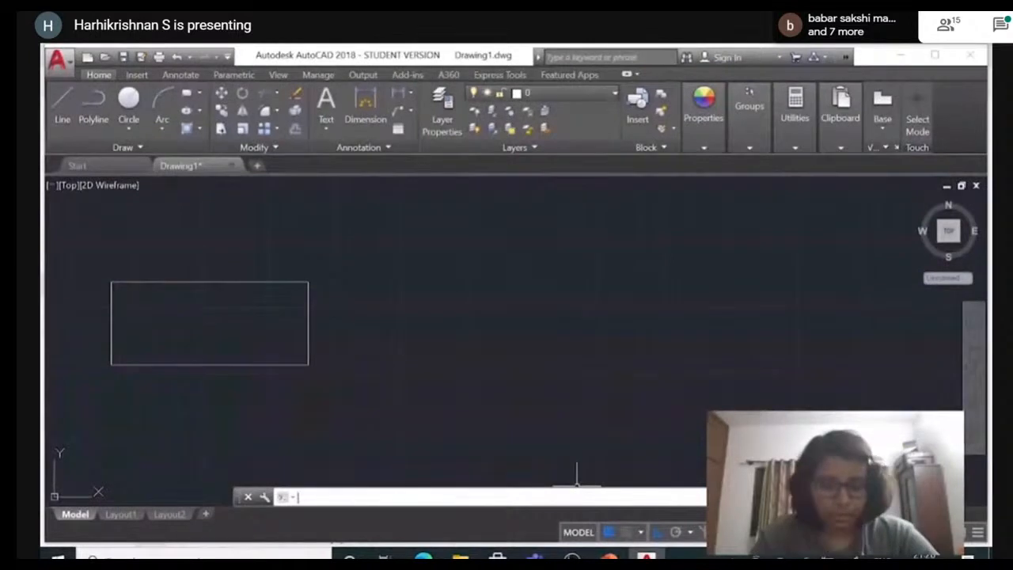
pyautogui.write('rec')
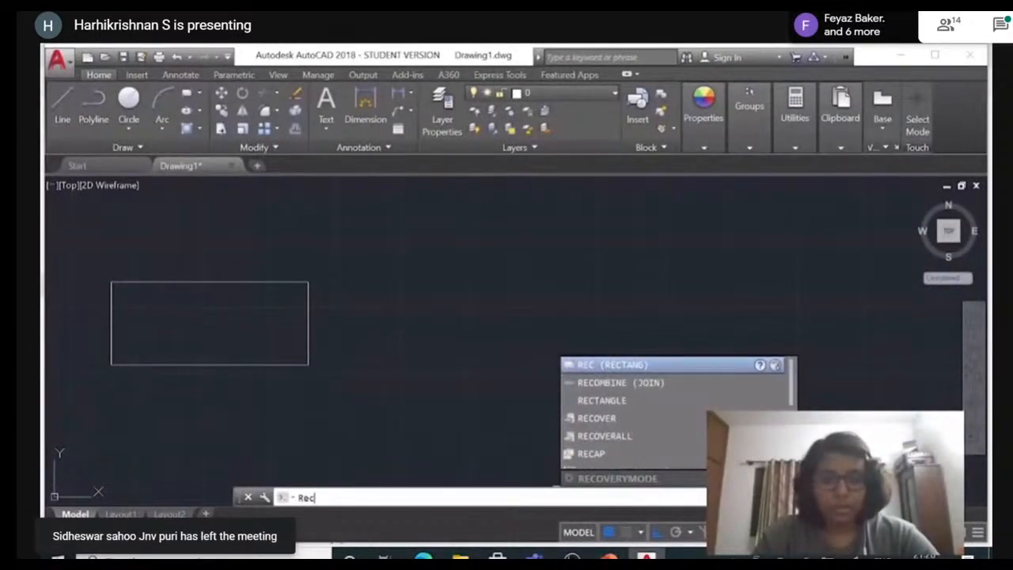
pyautogui.press('Return')
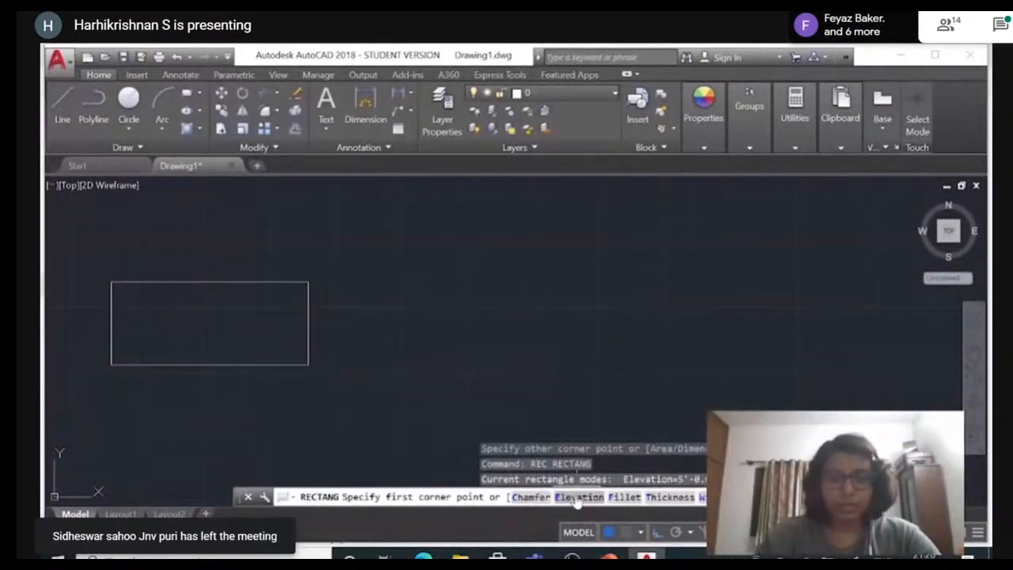
pyautogui.click(624, 497)
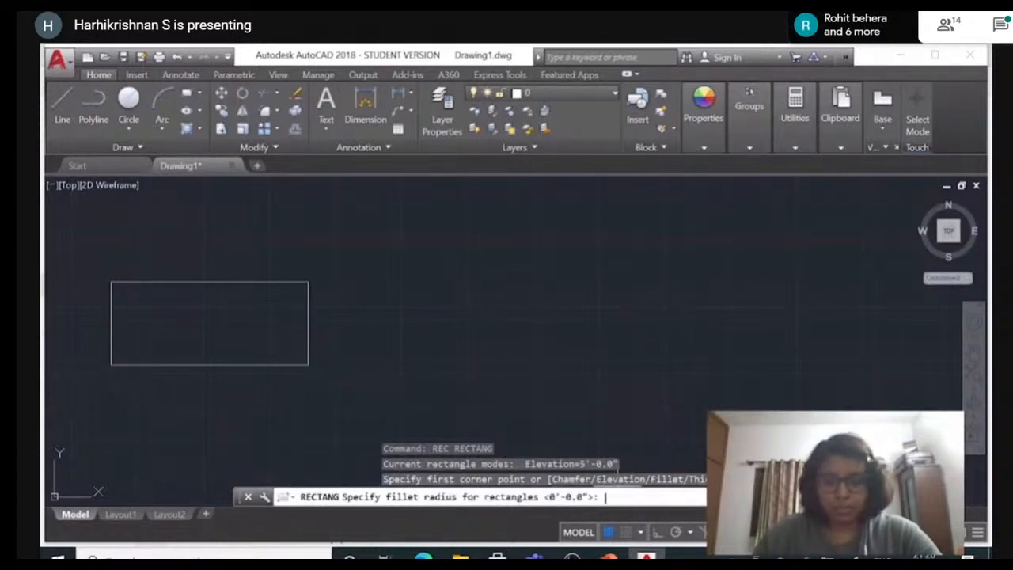
pyautogui.write('40')
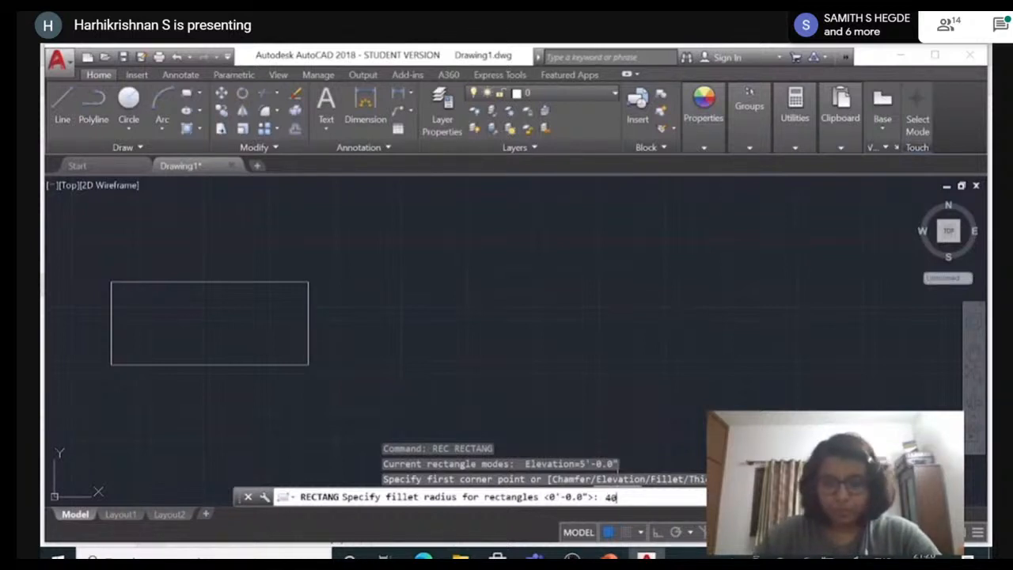
pyautogui.press('Return')
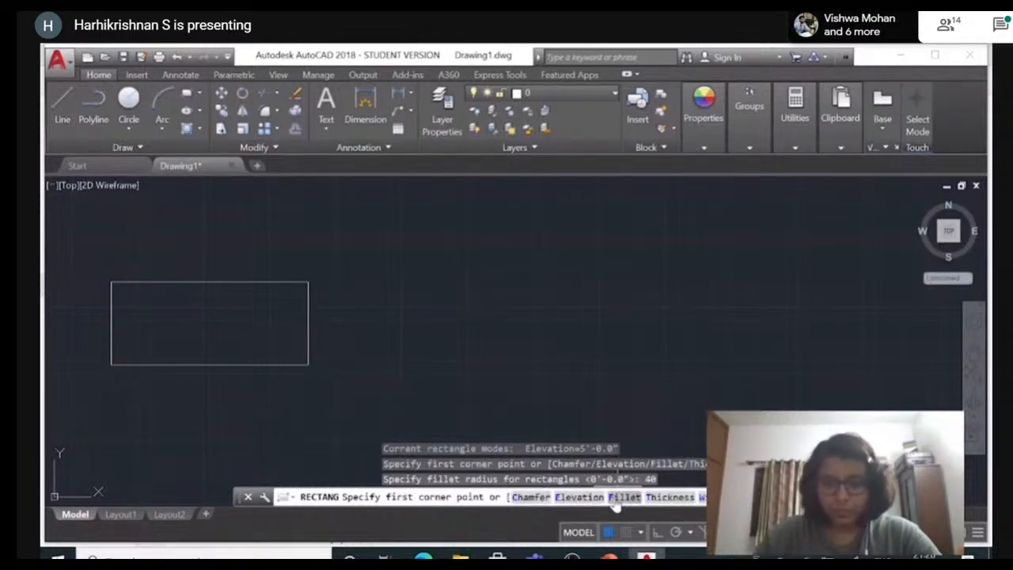
pyautogui.click(456, 286)
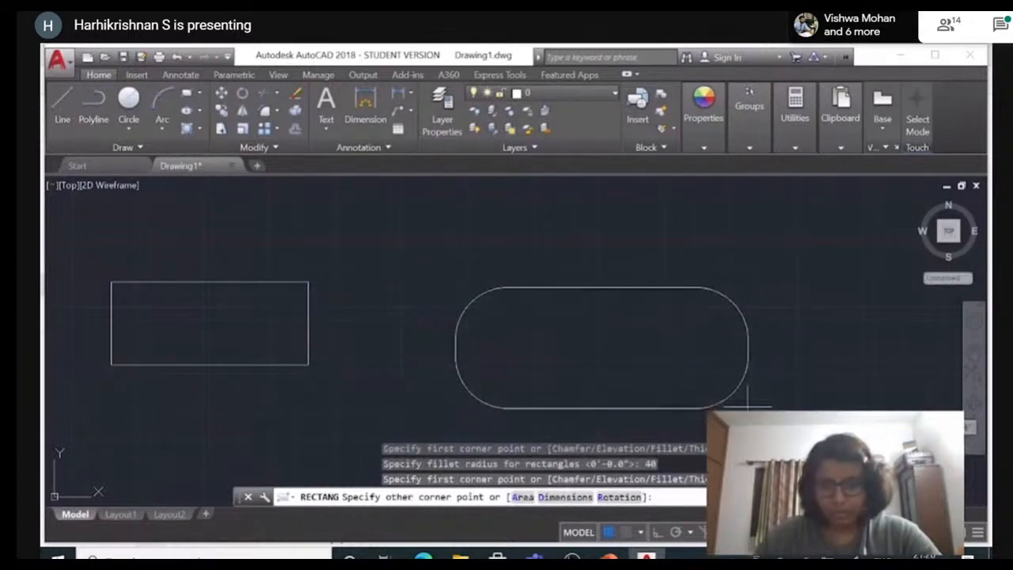
pyautogui.click(744, 417)
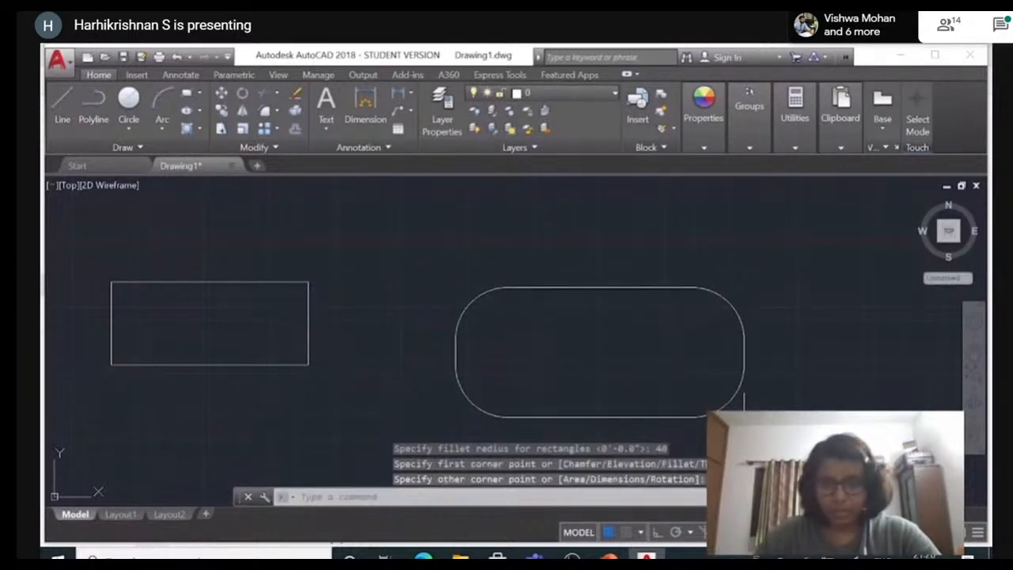
# Add a radius dimension to the filleted rectangle's top-right corner, placing the text outside the shape.
pyautogui.click(410, 94)
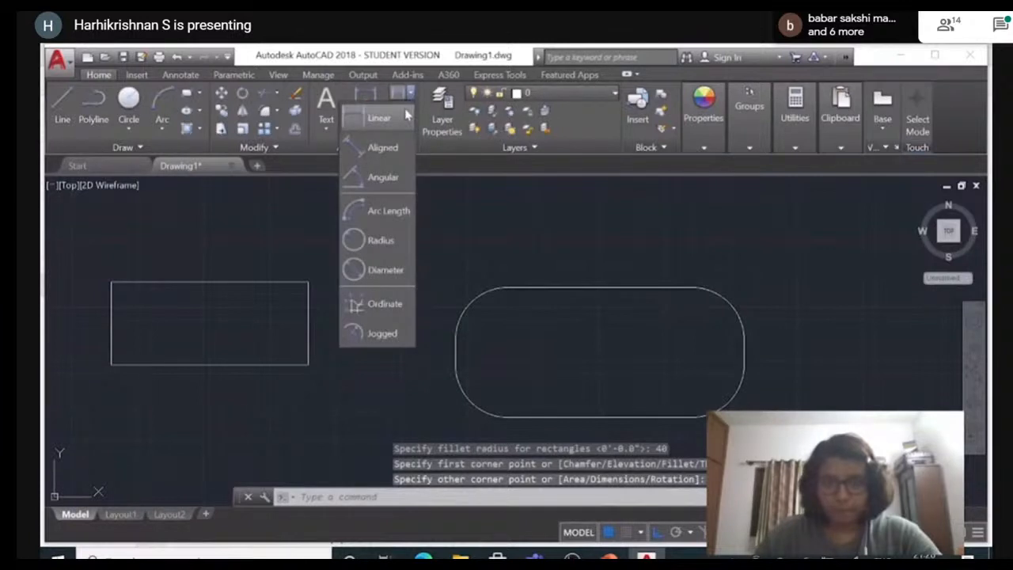
pyautogui.click(382, 239)
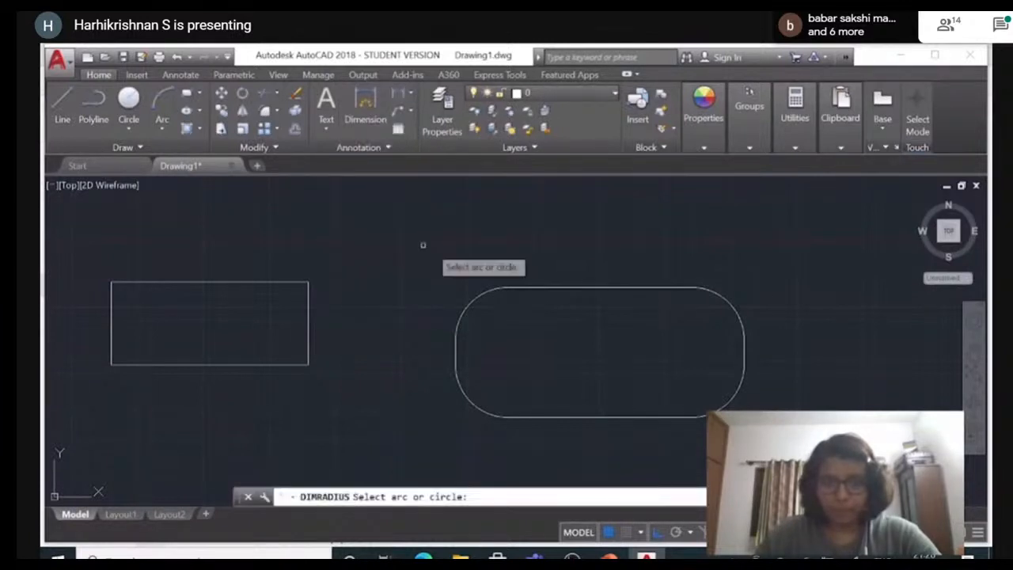
pyautogui.click(729, 298)
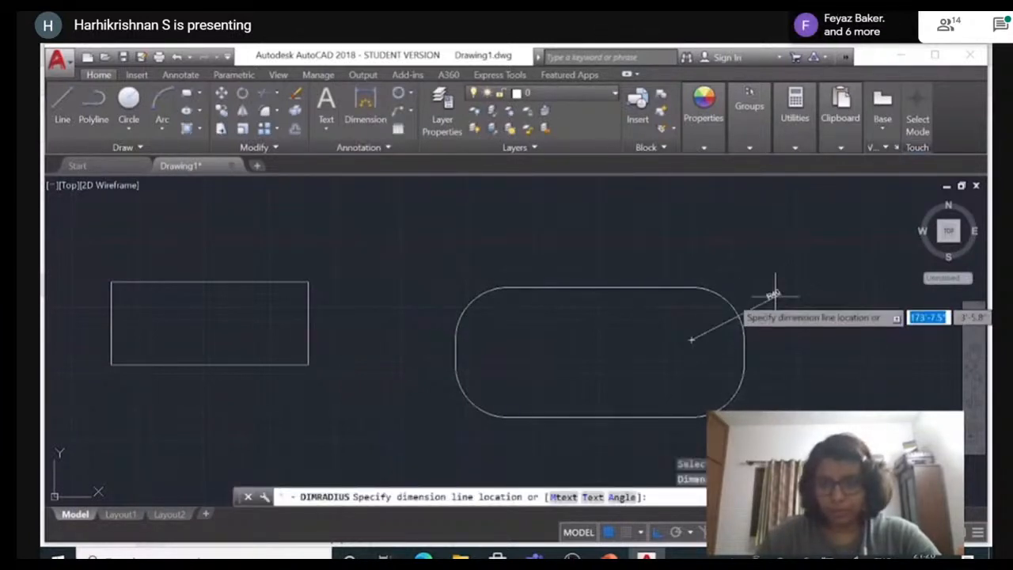
pyautogui.click(786, 295)
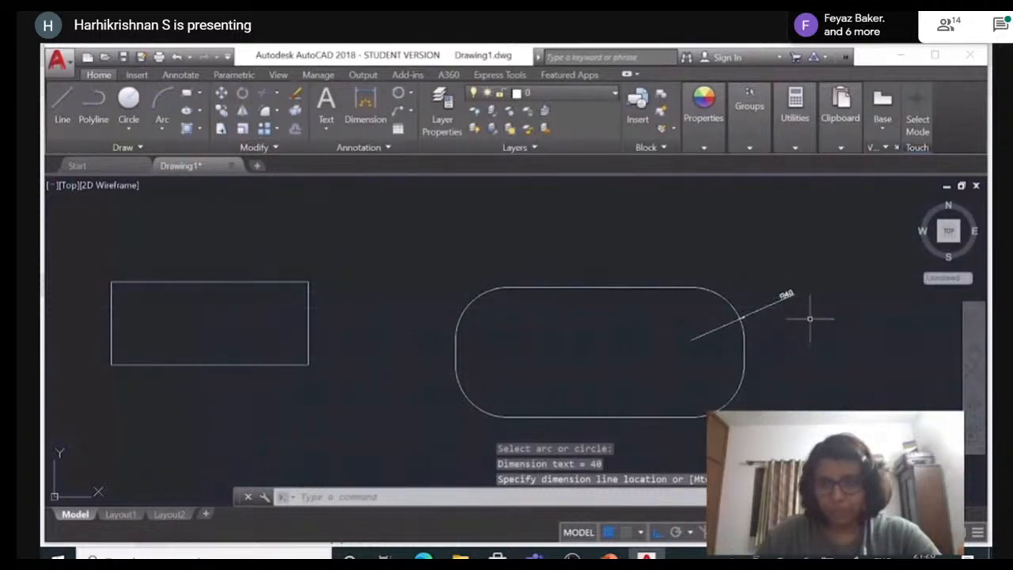
# Add a linear dimension to the filleted rectangle's straight top edge, placing the dimension line just above it.
pyautogui.click(398, 94)
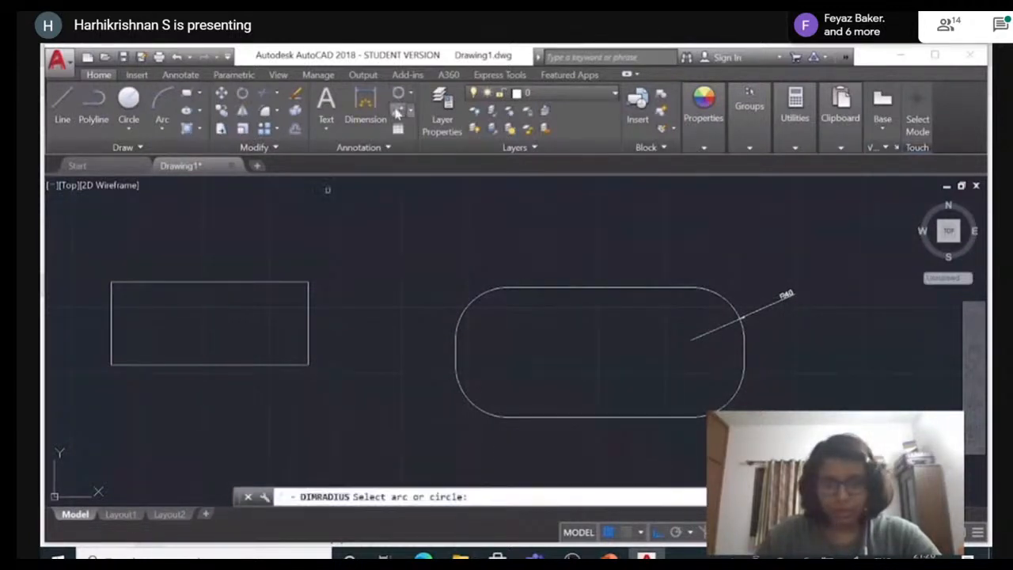
pyautogui.click(409, 97)
pyautogui.click(396, 119)
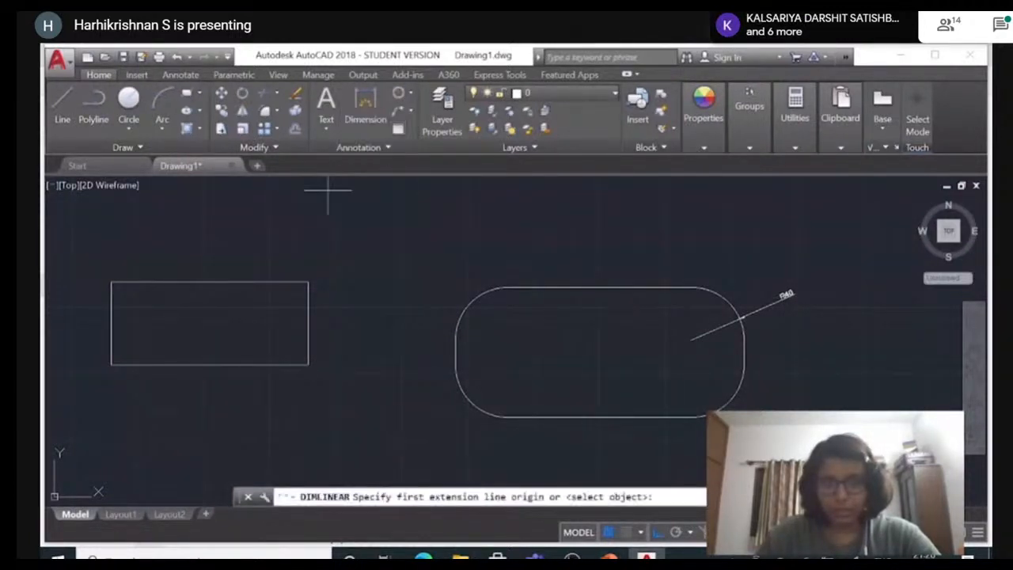
pyautogui.click(510, 287)
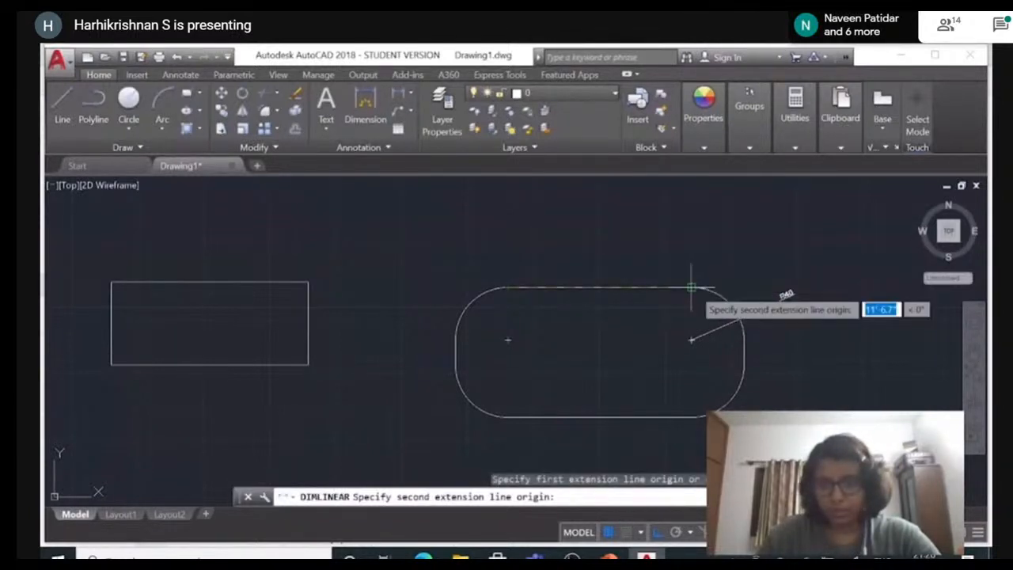
pyautogui.click(691, 288)
pyautogui.click(690, 268)
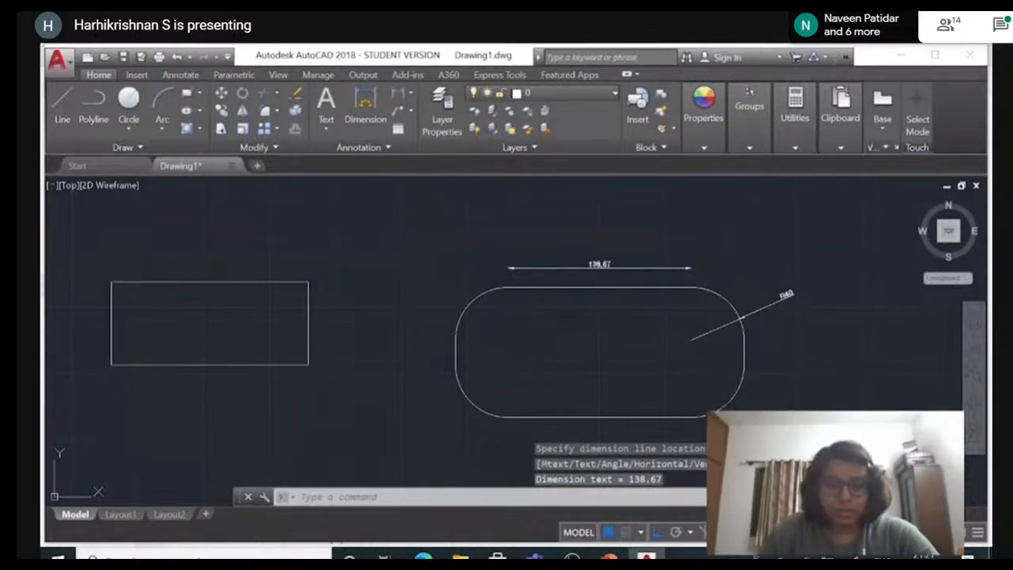
pyautogui.press('Escape')
# Reset the rectangle fillet radius to 0 and draw a square-cornered rectangle to the right of the filleted one.
pyautogui.write('REC')
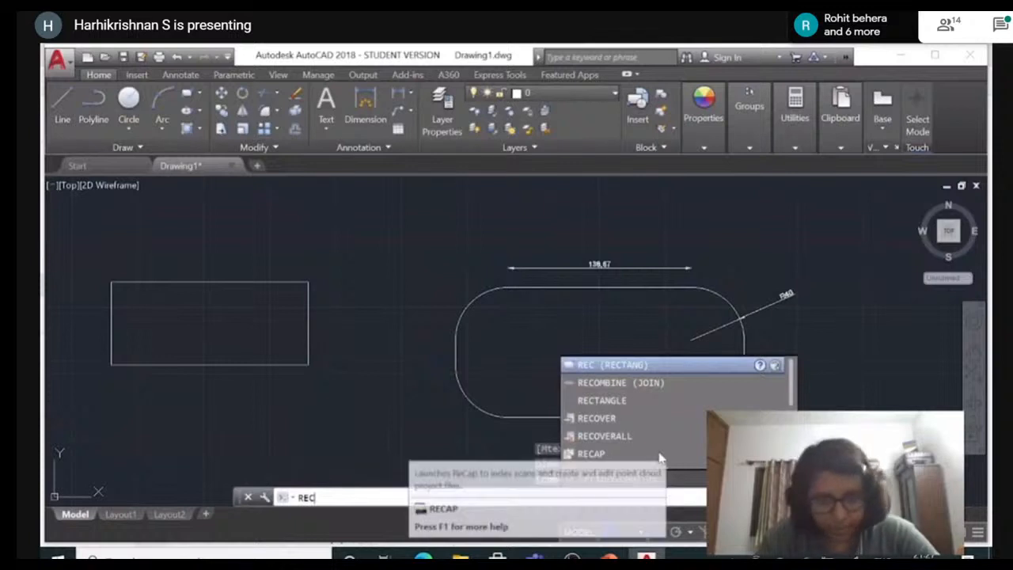
pyautogui.press('Return')
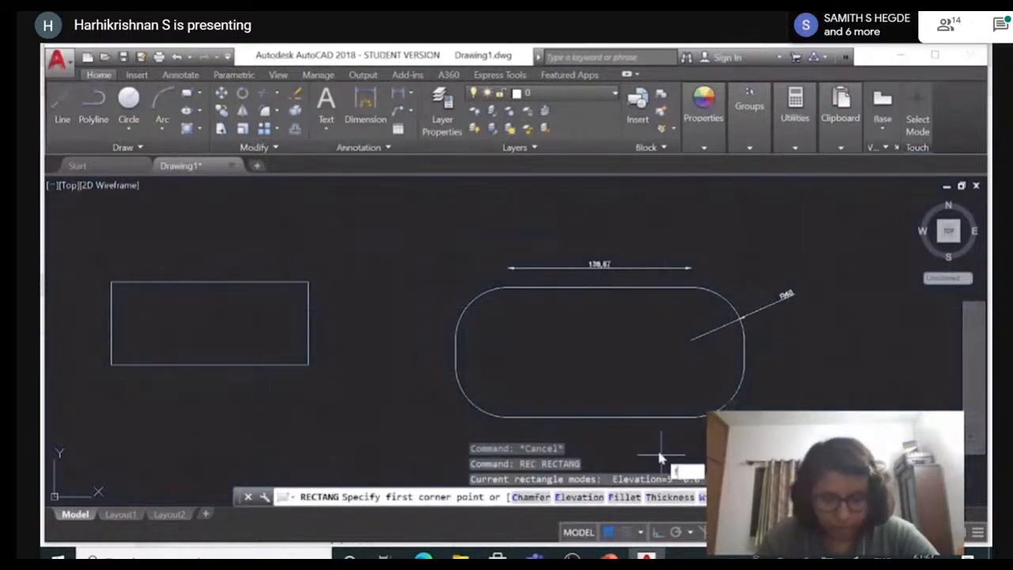
pyautogui.write('f')
pyautogui.press('Return')
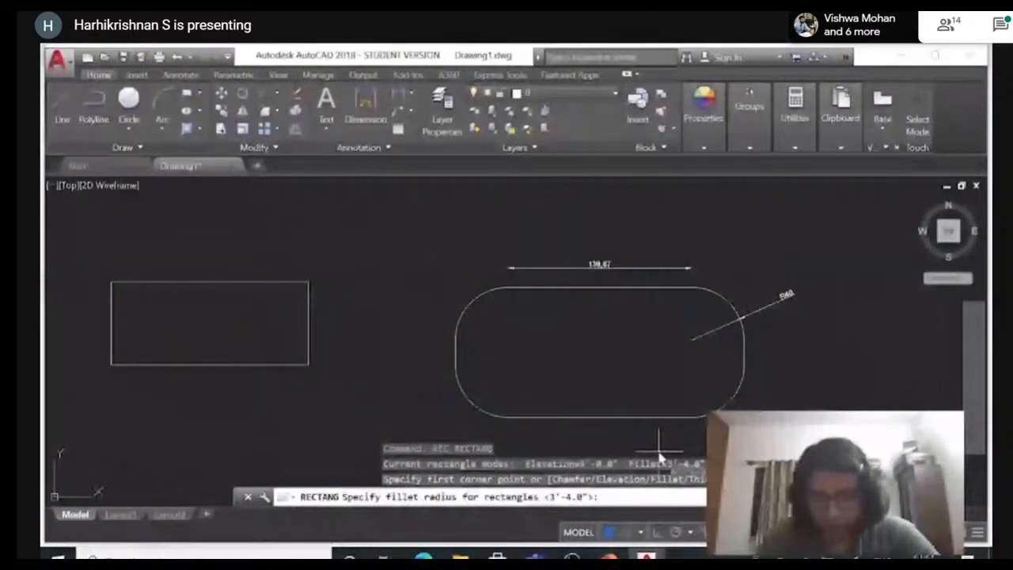
pyautogui.write('0')
pyautogui.press('Return')
pyautogui.moveTo(786, 396); pyautogui.dragTo(409, 373, button='middle')
pyautogui.click(506, 267)
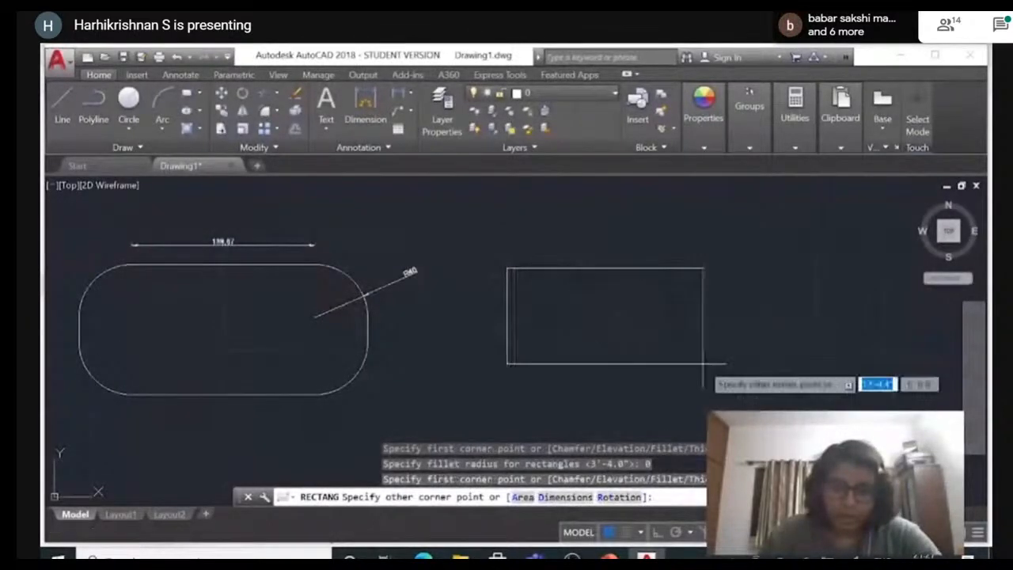
pyautogui.click(703, 364)
# Draw a rectangle at elevation 0 in the empty area to the right of the last square-cornered rectangle.
pyautogui.moveTo(821, 403); pyautogui.dragTo(502, 396, button='middle')
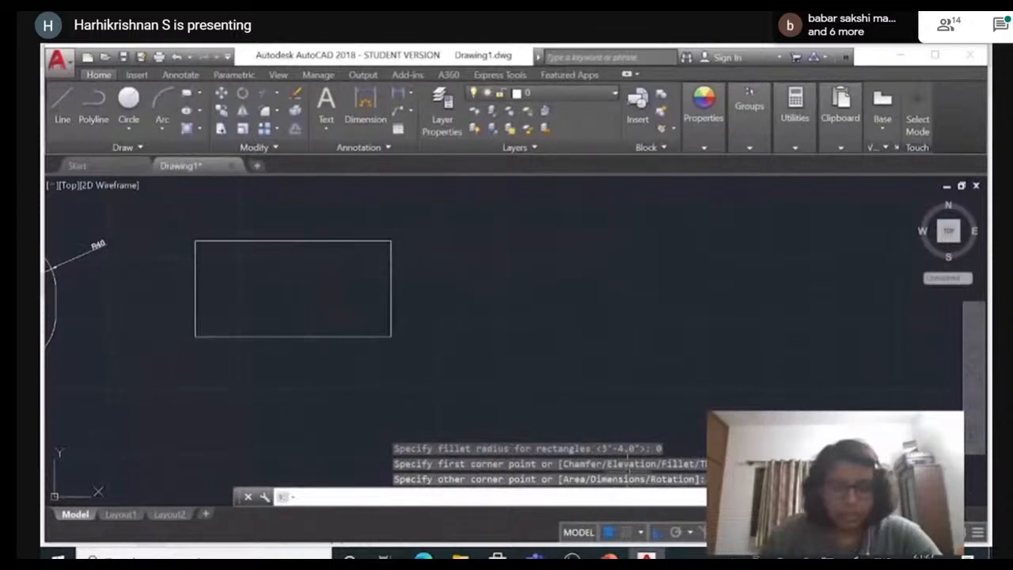
pyautogui.write('ec')
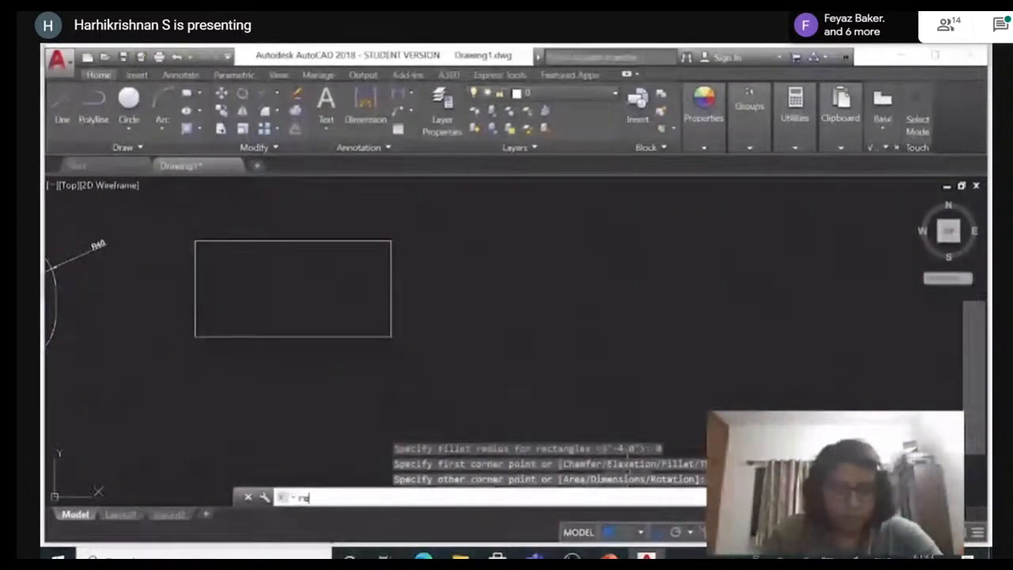
pyautogui.press('Return')
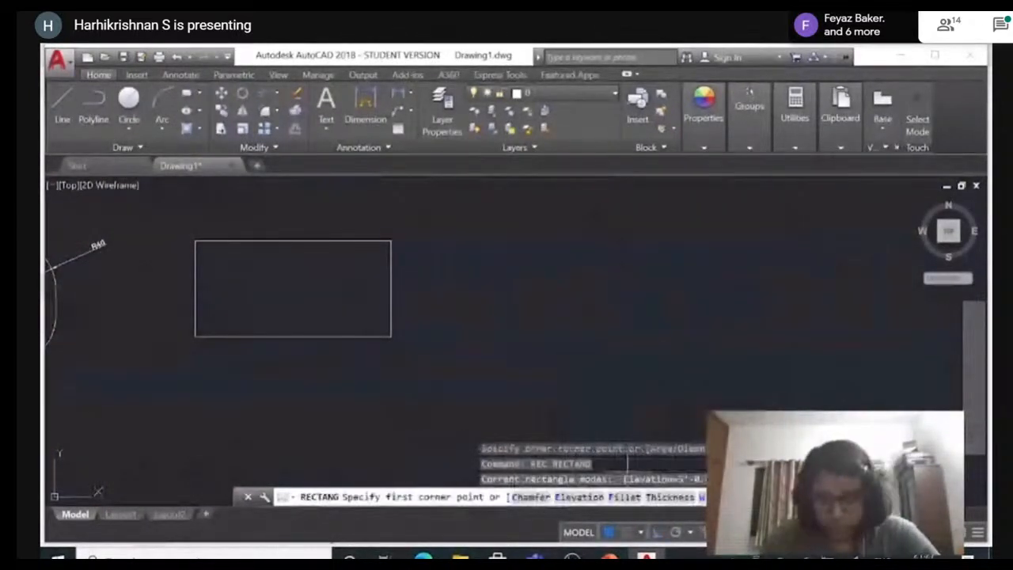
pyautogui.click(558, 497)
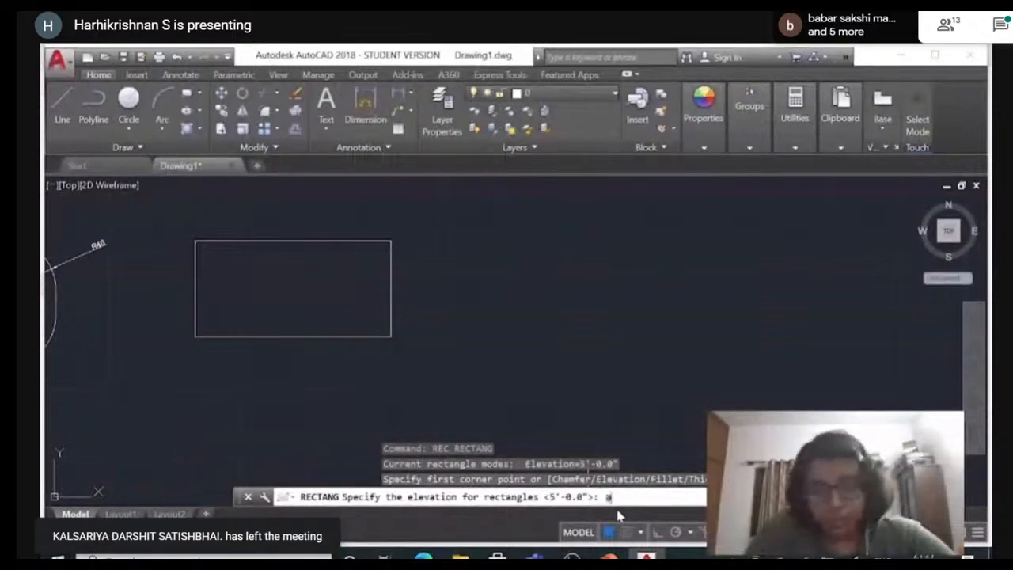
pyautogui.press('Return')
pyautogui.click(468, 264)
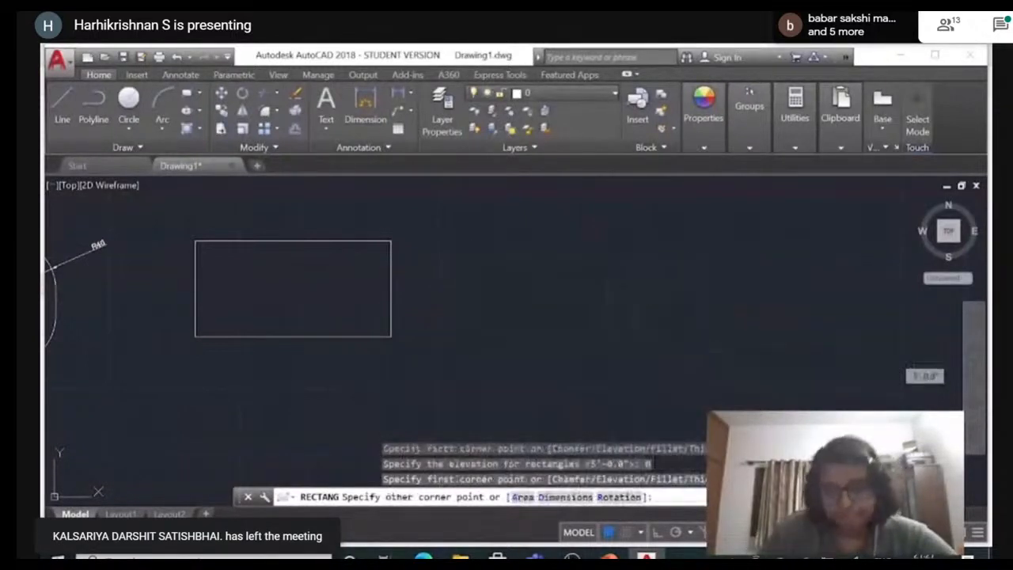
pyautogui.click(703, 355)
# Draw a smaller rectangle at elevation 25 inside the outline of the elevation 0 rectangle.
pyautogui.write('rec')
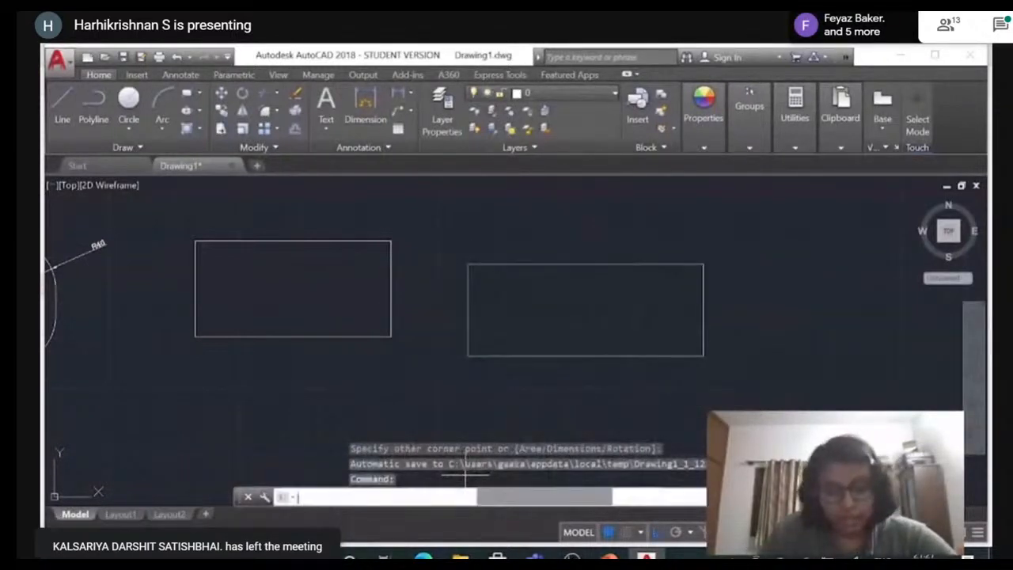
pyautogui.press('Return')
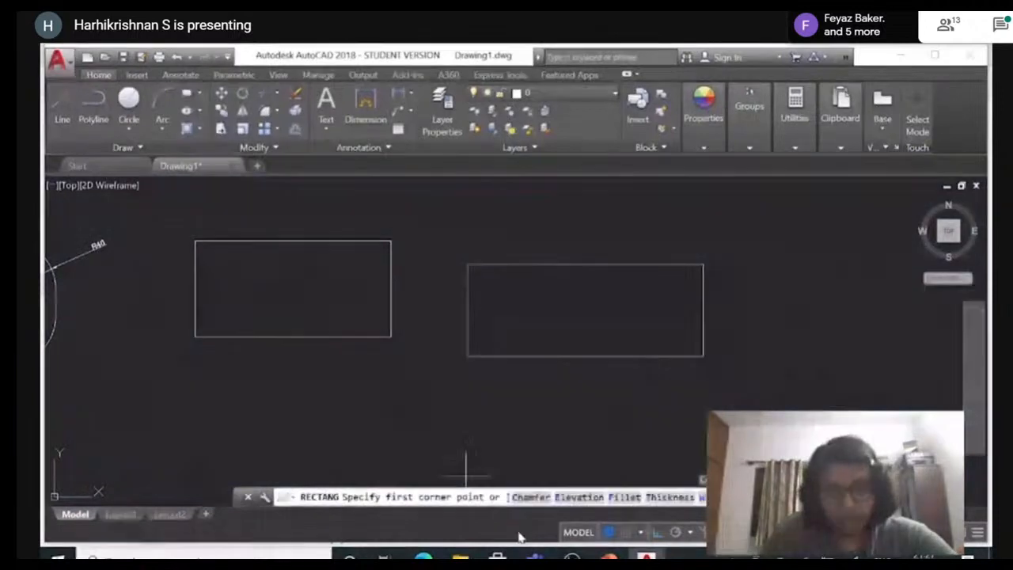
pyautogui.click(582, 498)
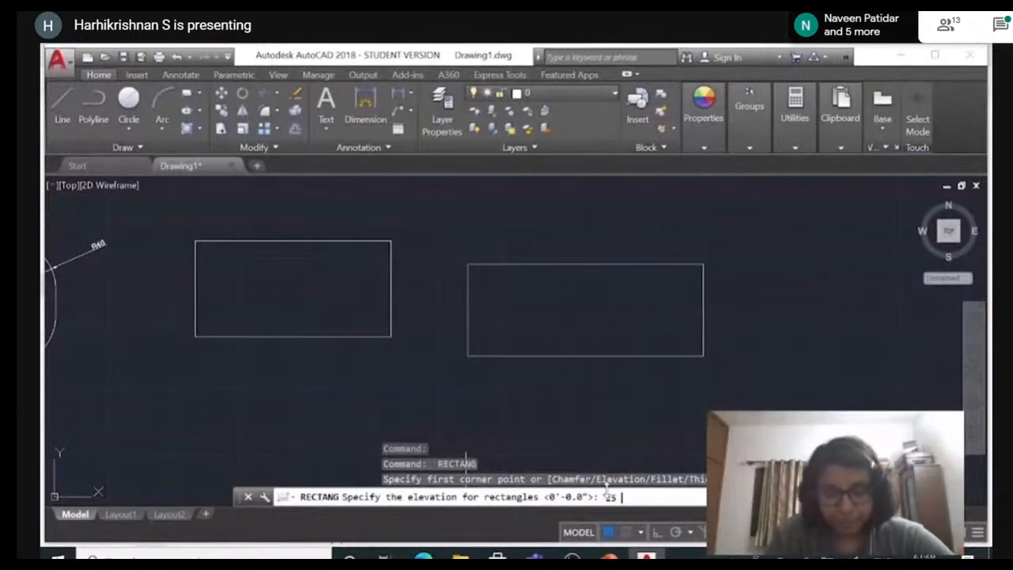
pyautogui.press('Return')
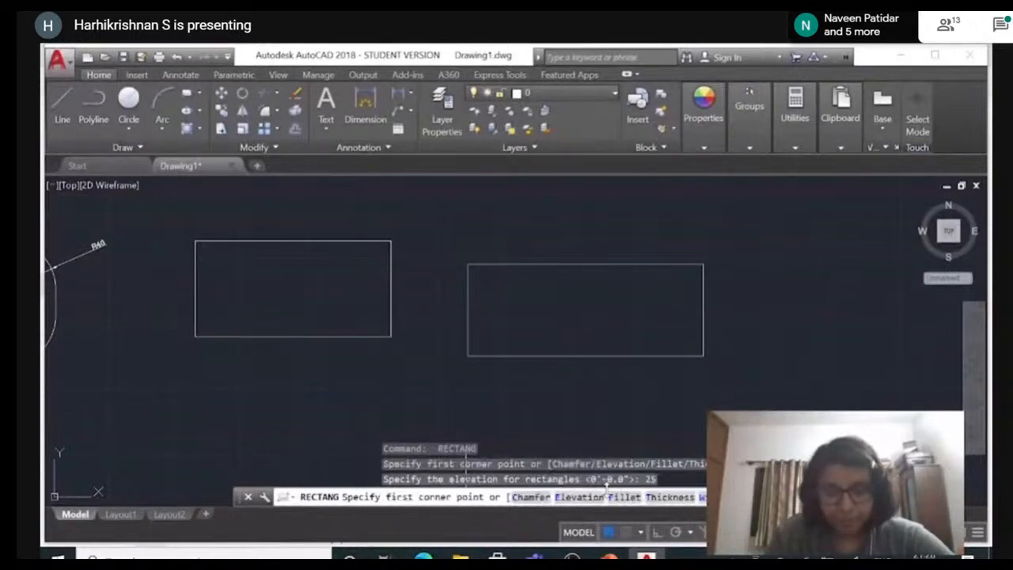
pyautogui.click(490, 285)
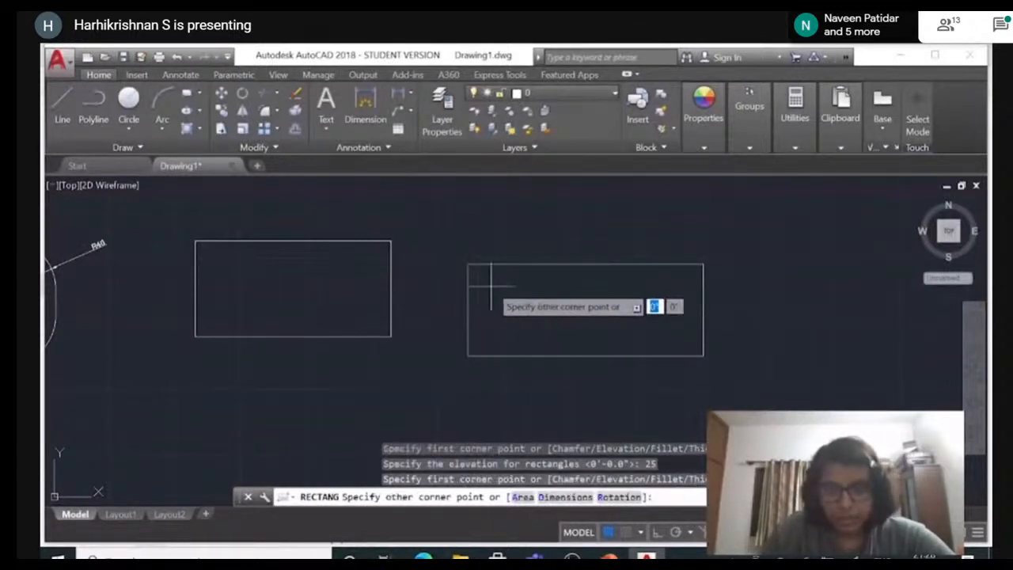
pyautogui.click(674, 335)
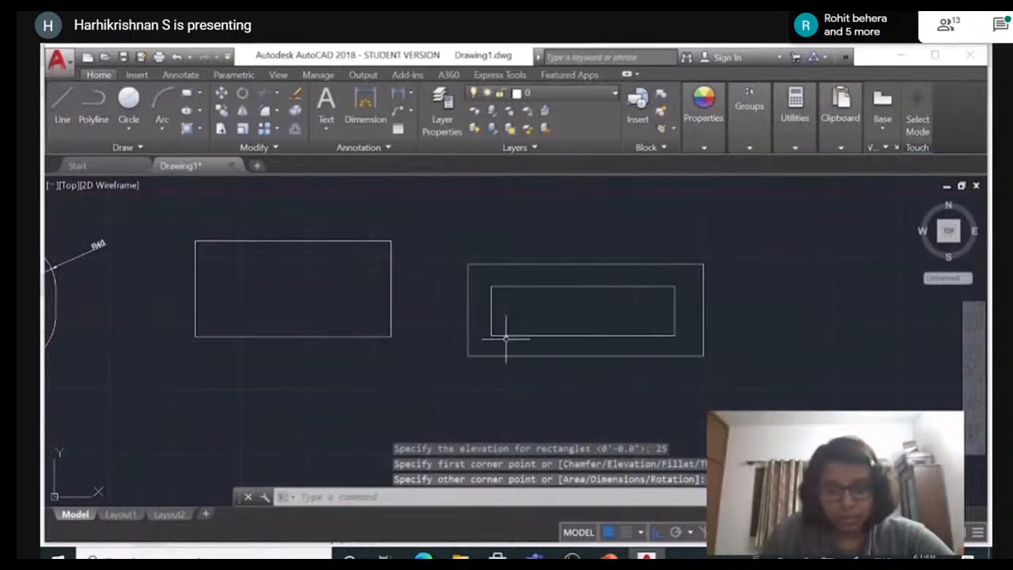
# Draw a third, smaller rectangle at elevation 50 inside the outline of the elevation 25 rectangle.
pyautogui.press('Return')
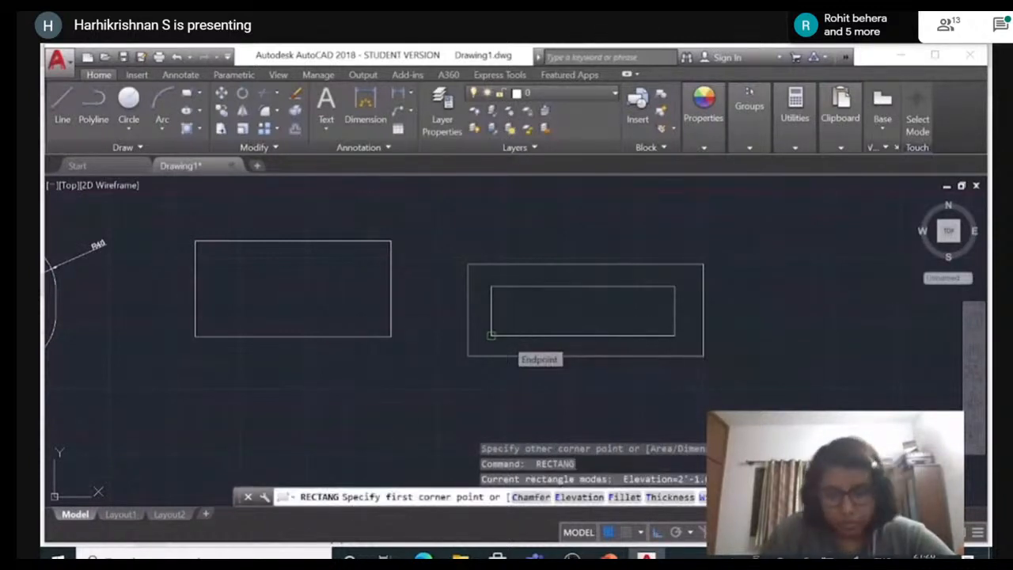
pyautogui.write('e')
pyautogui.press('Return')
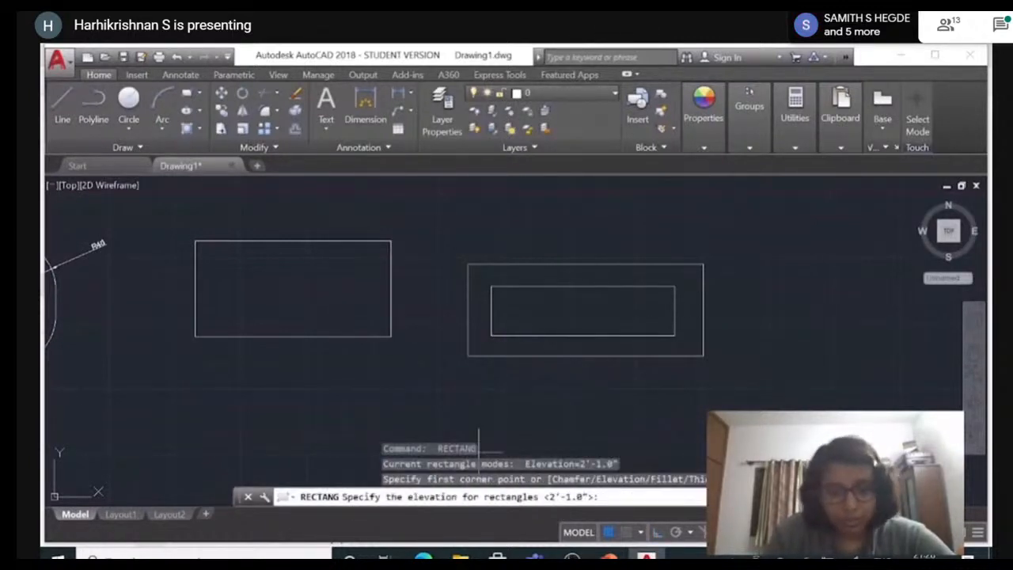
pyautogui.write('50')
pyautogui.press('Return')
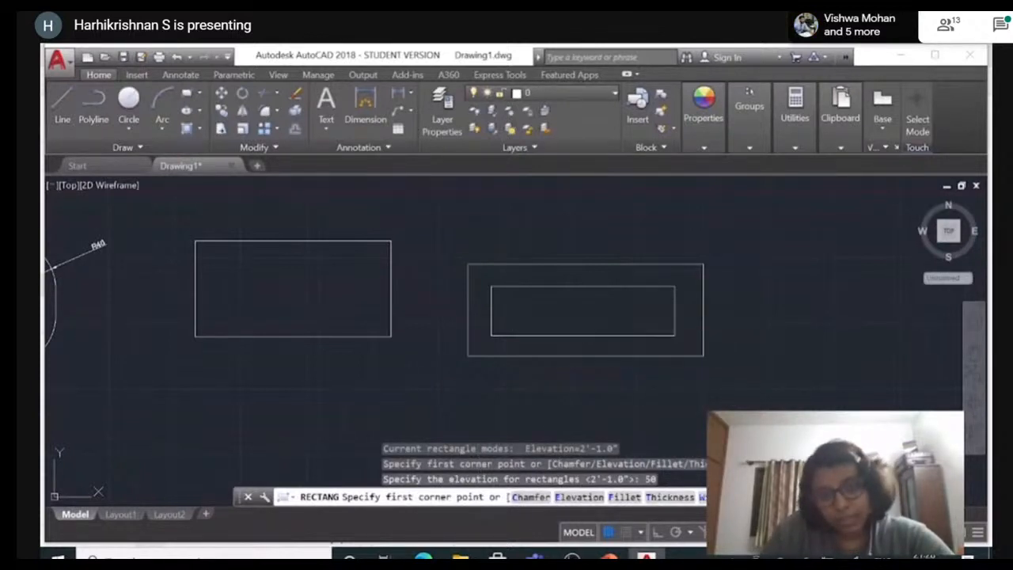
pyautogui.click(510, 298)
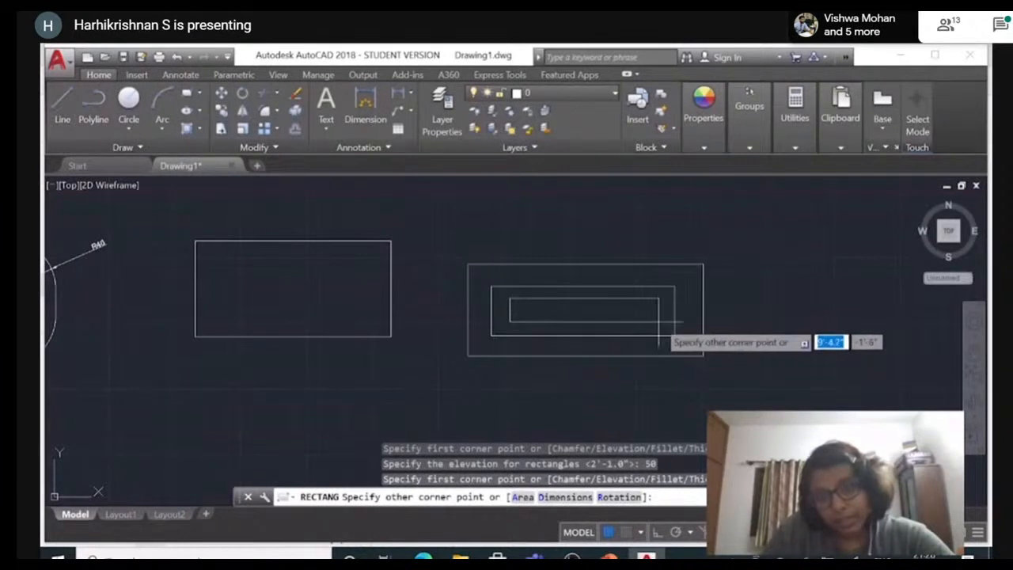
pyautogui.click(658, 322)
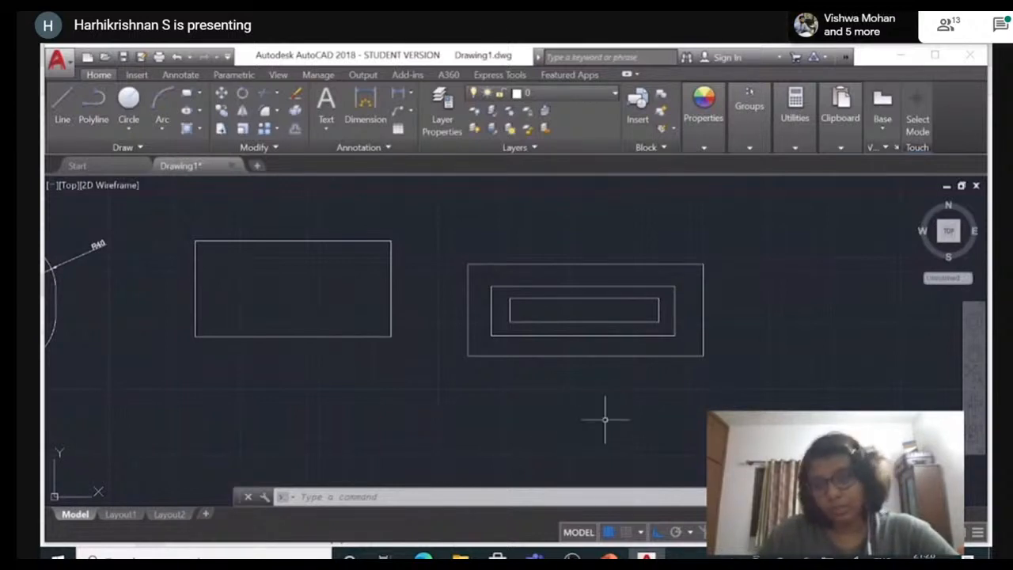
# Examine the height differences of the three nested rectangles from several 3D angles, and return to the Top view.
pyautogui.moveTo(604, 418); pyautogui.dragTo(602, 398, button='middle')
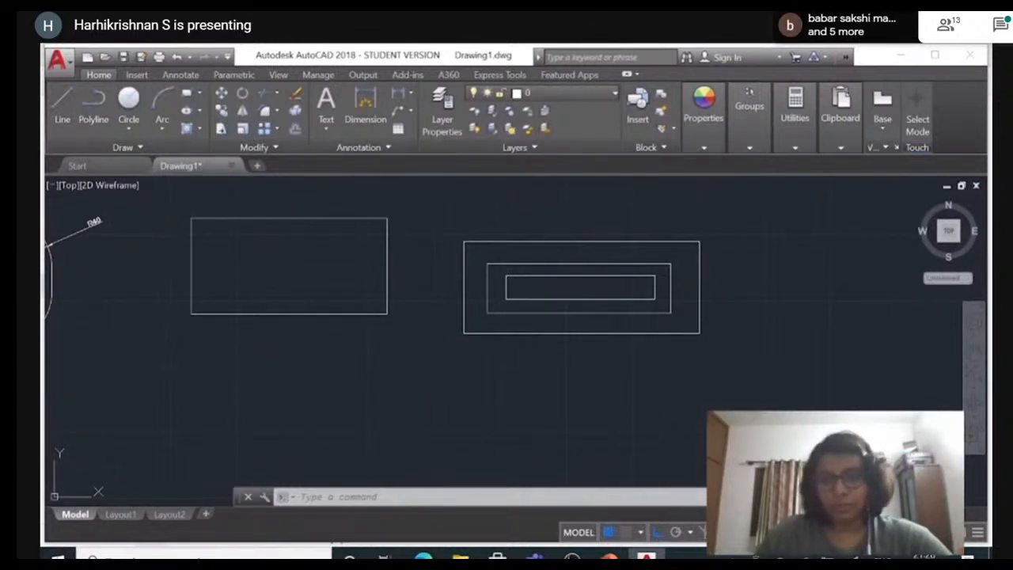
pyautogui.moveTo(583, 379)
pyautogui.keyDown('shift'); pyautogui.mouseDown(button='middle')
pyautogui.moveTo(596, 335)
pyautogui.moveTo(576, 405)
pyautogui.moveTo(644, 285)
pyautogui.moveTo(638, 301)
pyautogui.mouseUp(button='middle'); pyautogui.keyUp('shift')
pyautogui.click(728, 319)
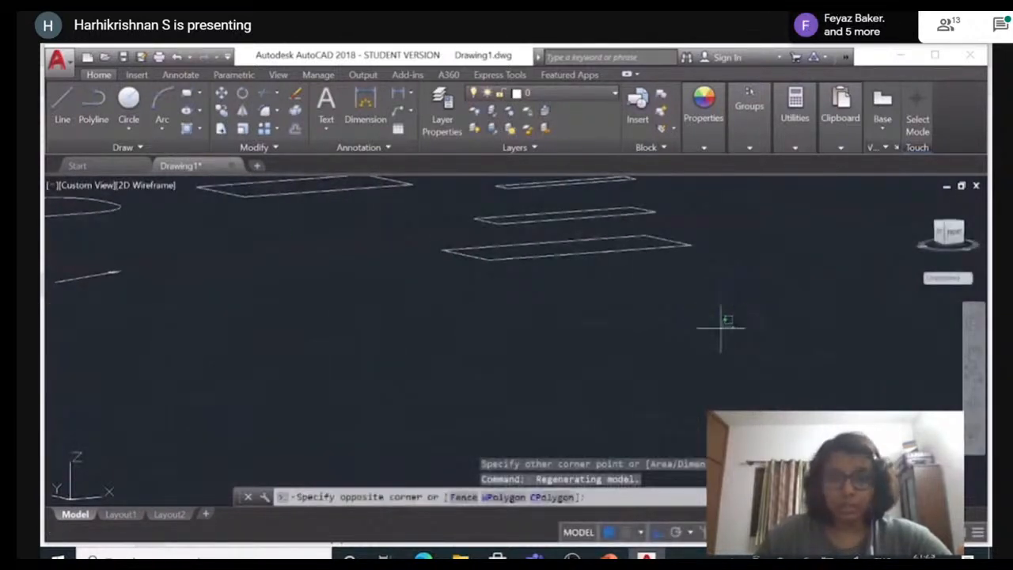
pyautogui.moveTo(721, 328); pyautogui.dragTo(715, 333)
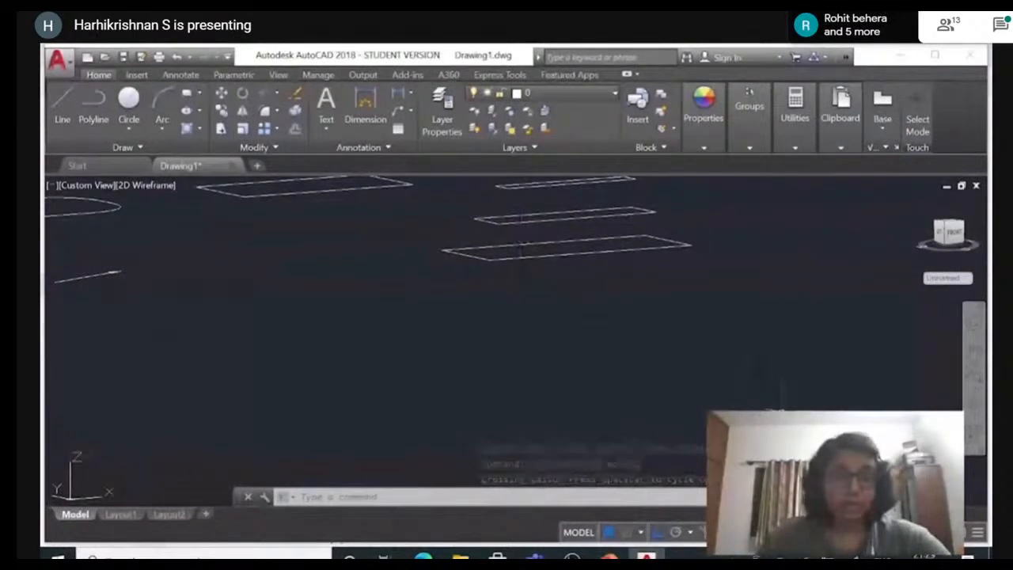
pyautogui.moveTo(793, 357); pyautogui.dragTo(821, 468, button='middle')
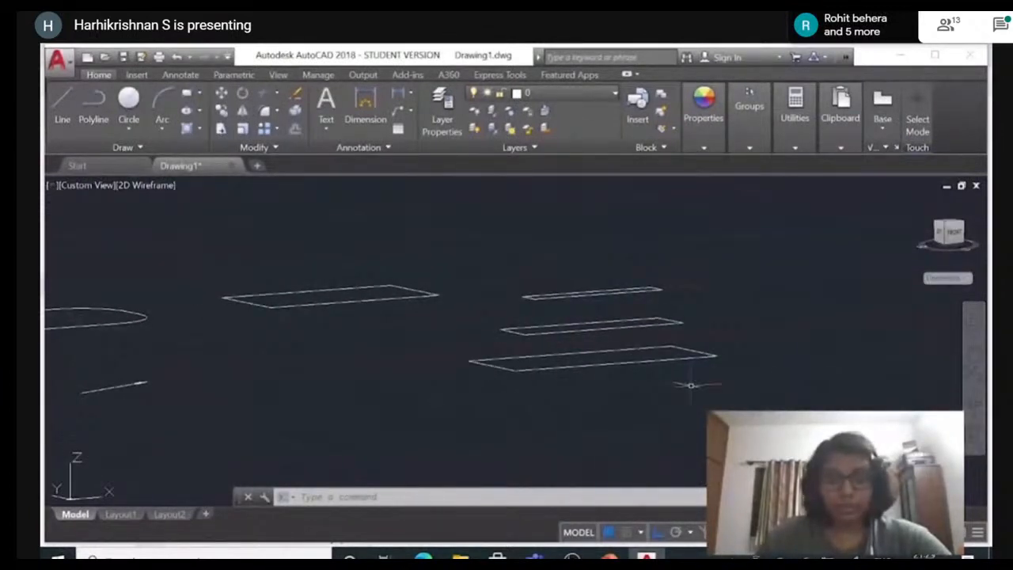
pyautogui.scroll(2, 578, 411)
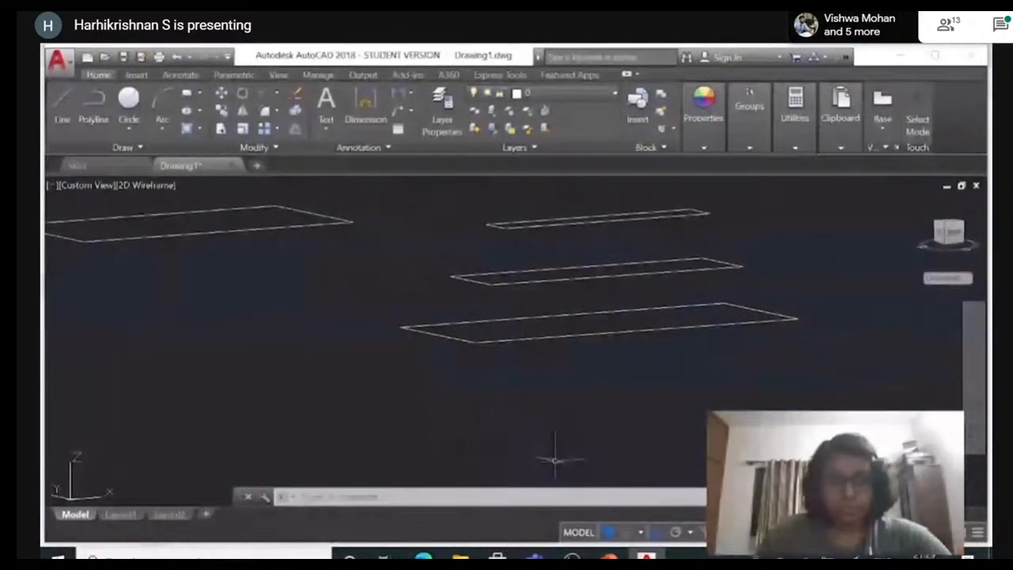
pyautogui.moveTo(813, 394)
pyautogui.keyDown('shift'); pyautogui.mouseDown(button='middle')
pyautogui.moveTo(752, 408)
pyautogui.moveTo(597, 394)
pyautogui.moveTo(580, 360)
pyautogui.mouseUp(button='middle'); pyautogui.keyUp('shift')
pyautogui.moveTo(580, 360); pyautogui.dragTo(564, 379)
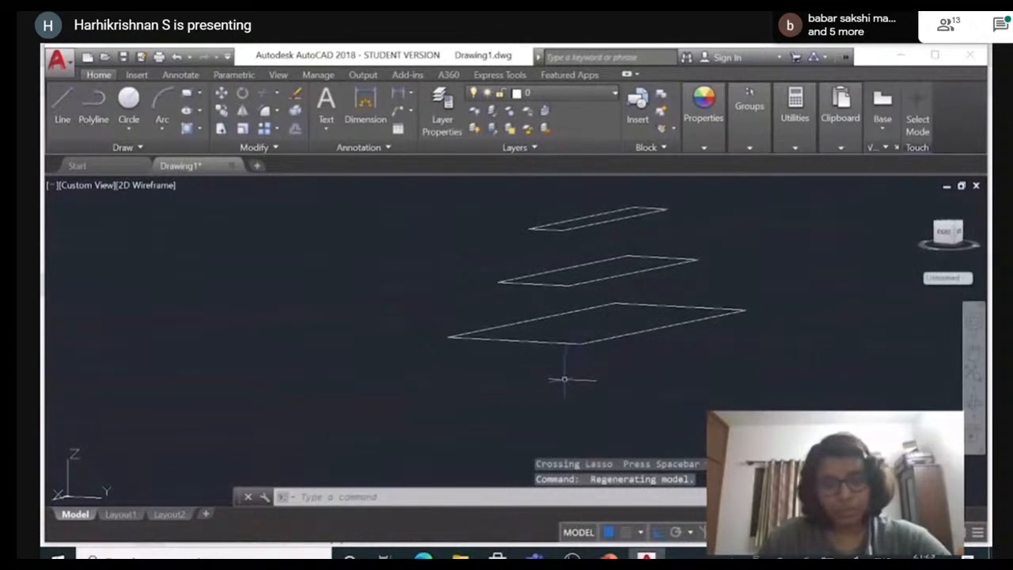
pyautogui.click(81, 189)
pyautogui.click(125, 216)
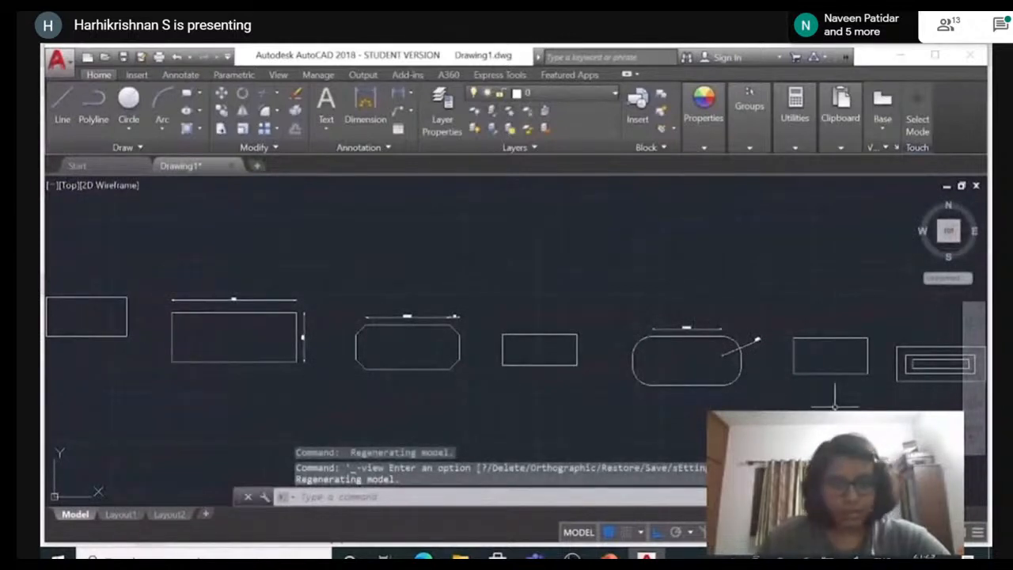
# Draw a rectangle at elevation 0 with a thickness of 30 in the empty area to the right of the nested rectangles.
pyautogui.moveTo(834, 405)
pyautogui.mouseDown(button='middle')
pyautogui.moveTo(574, 355)
pyautogui.moveTo(527, 335)
pyautogui.mouseUp(button='middle')
pyautogui.scroll(4, 640, 337)
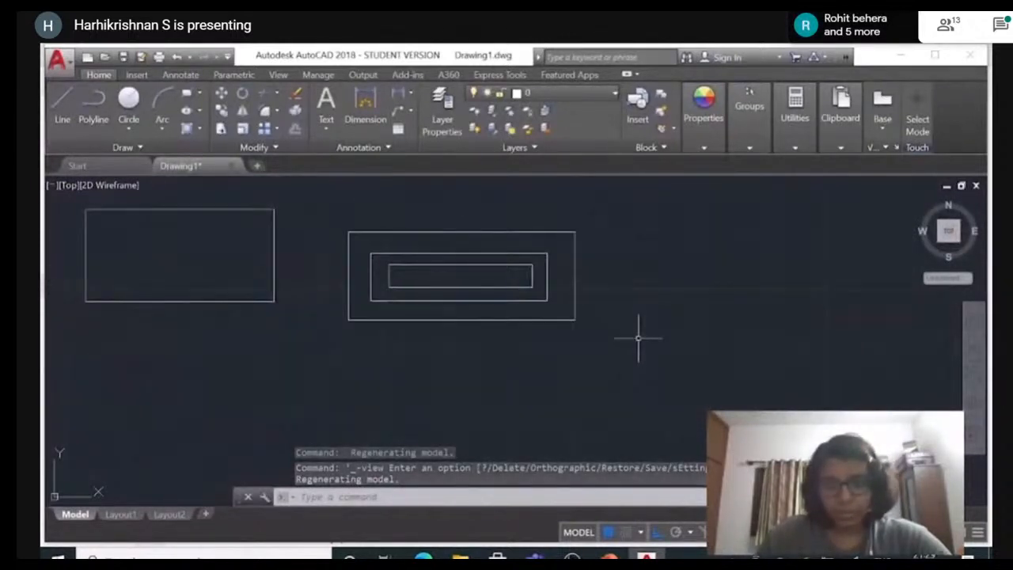
pyautogui.click(408, 499)
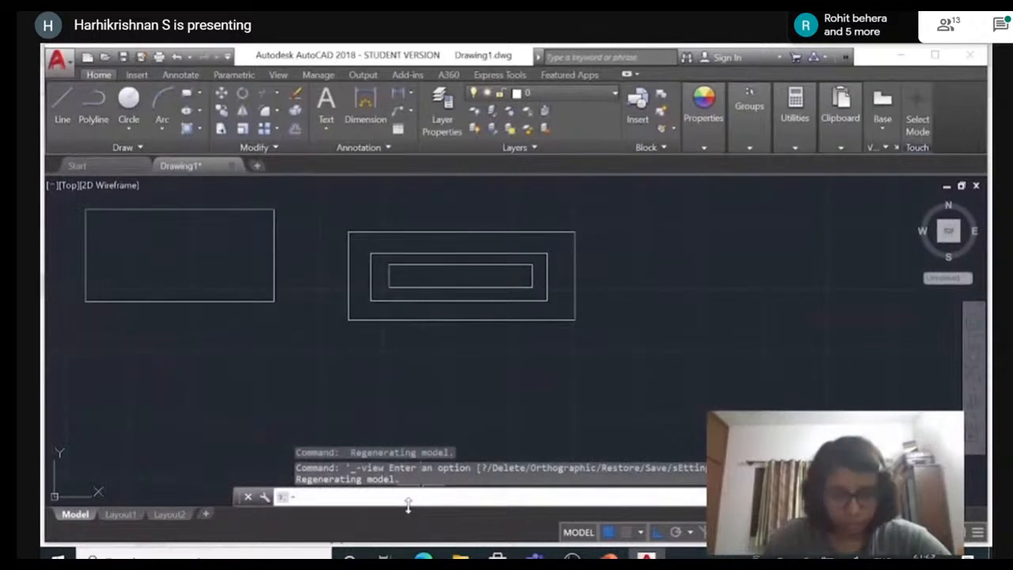
pyautogui.write('rec')
pyautogui.press('Return')
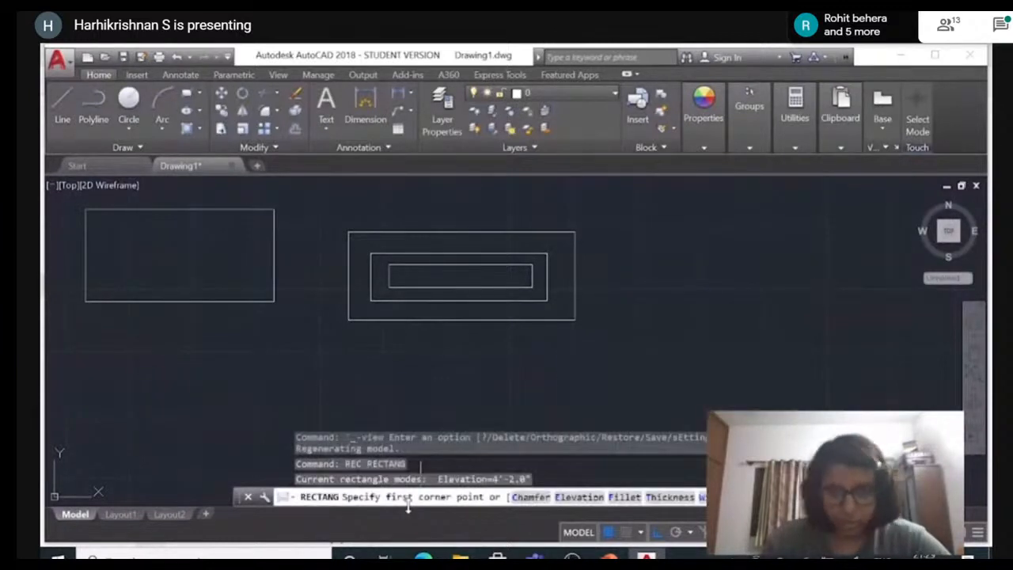
pyautogui.click(578, 497)
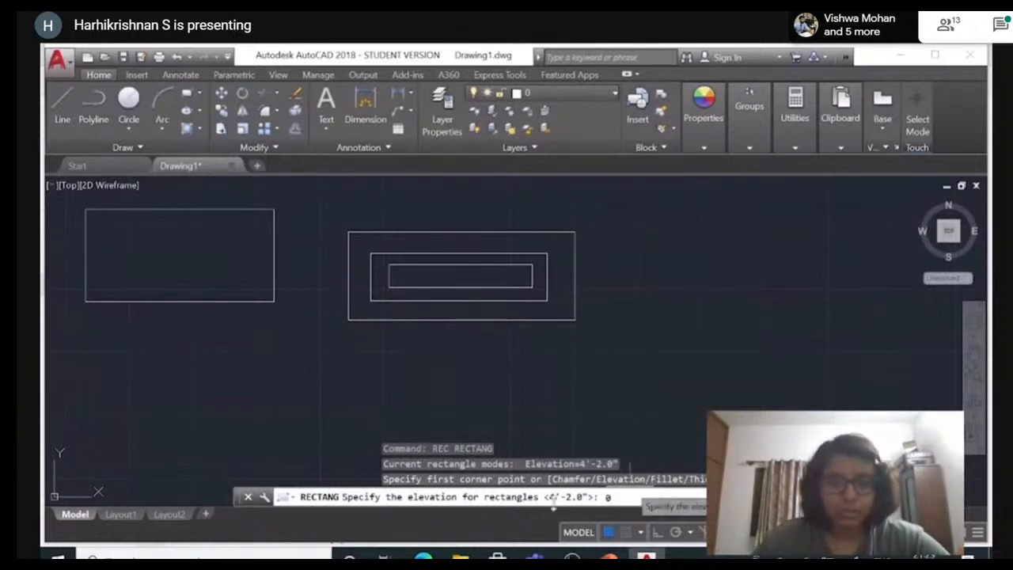
pyautogui.press('Return')
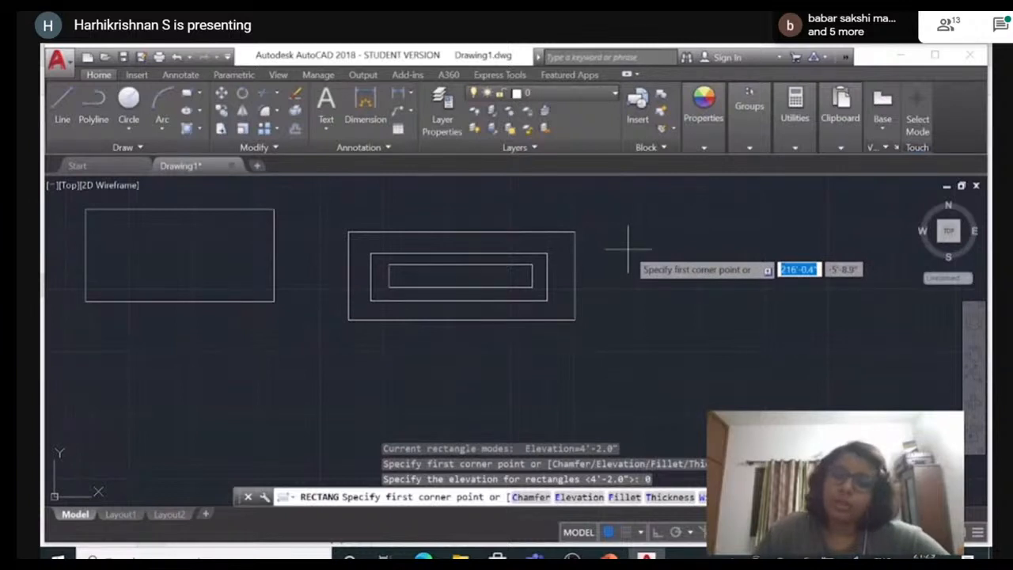
pyautogui.click(670, 496)
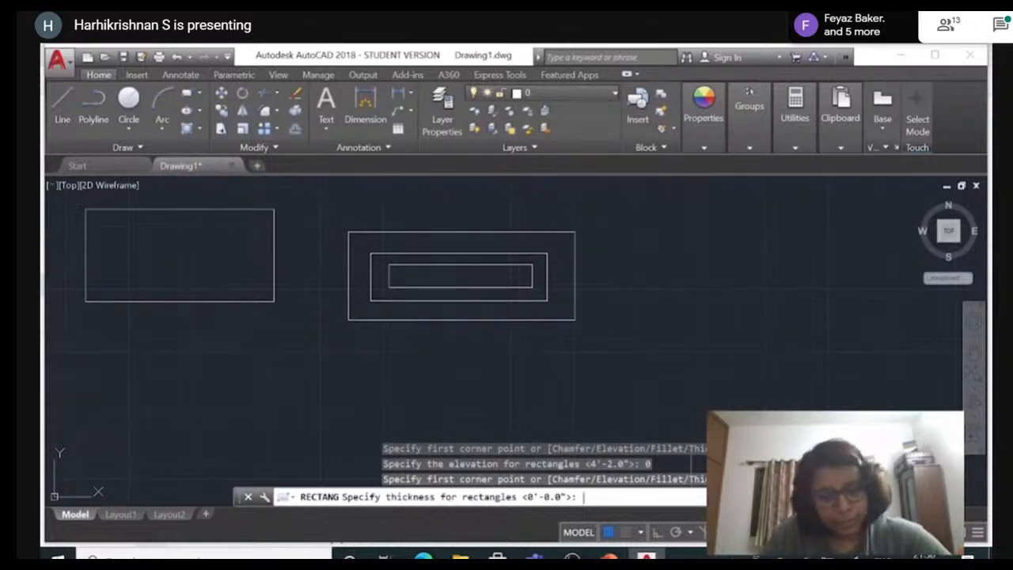
pyautogui.press('Return')
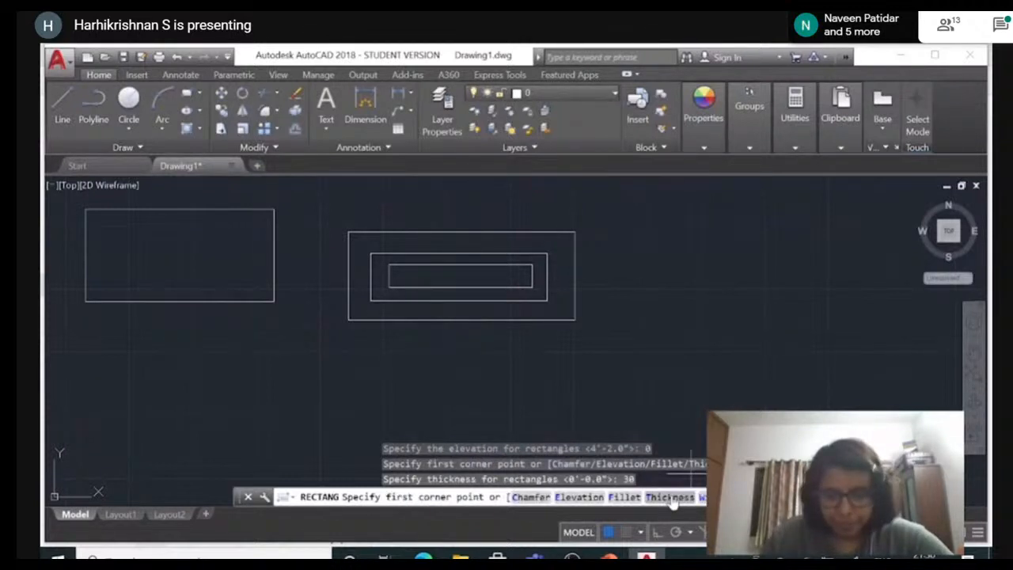
pyautogui.click(655, 295)
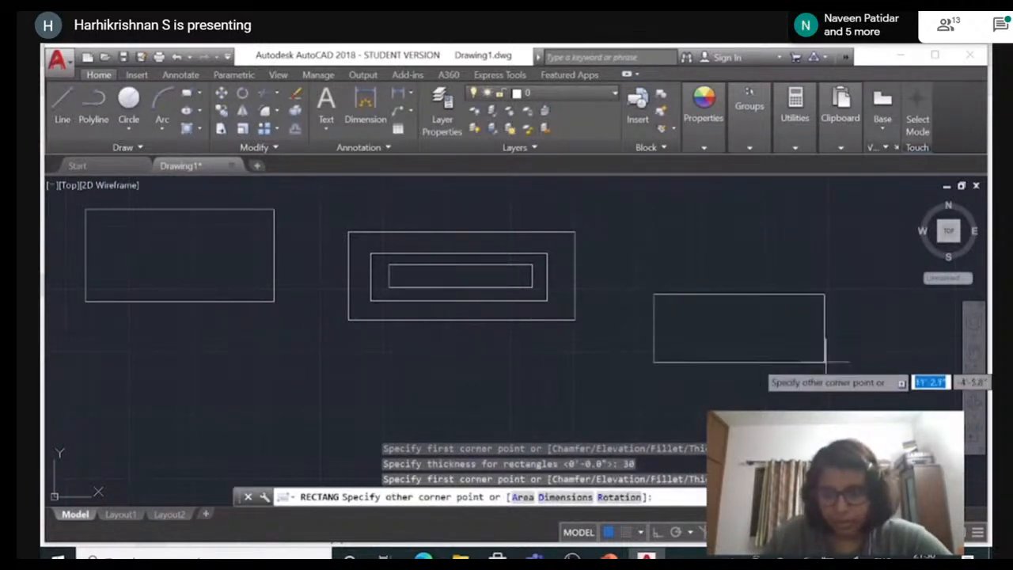
pyautogui.click(855, 360)
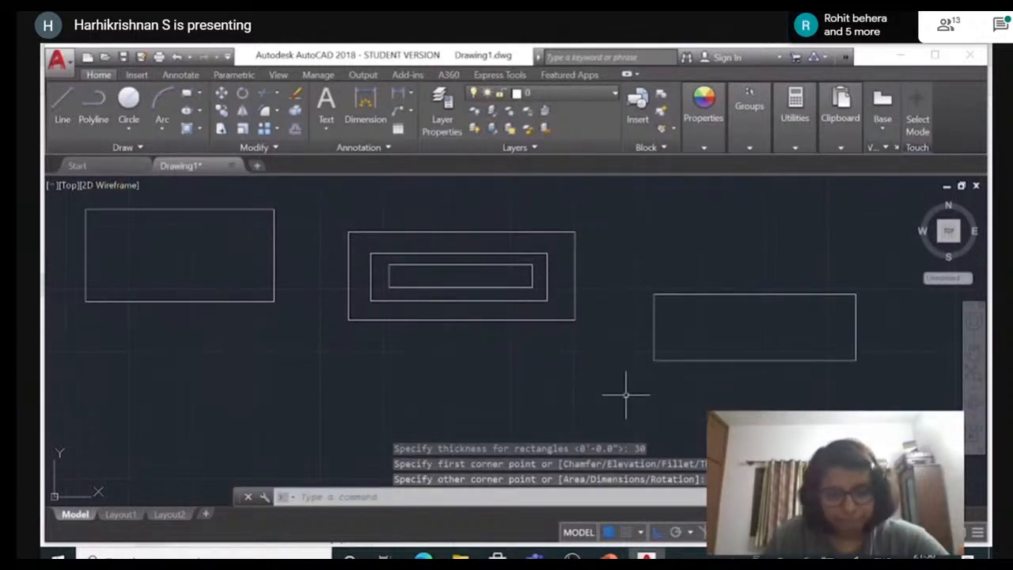
# Examine the height of the thick rectangle from a 3D angle, and return to the Top view.
pyautogui.keyDown('shift'); pyautogui.moveTo(639, 384); pyautogui.dragTo(630, 292, button='middle'); pyautogui.keyUp('shift')
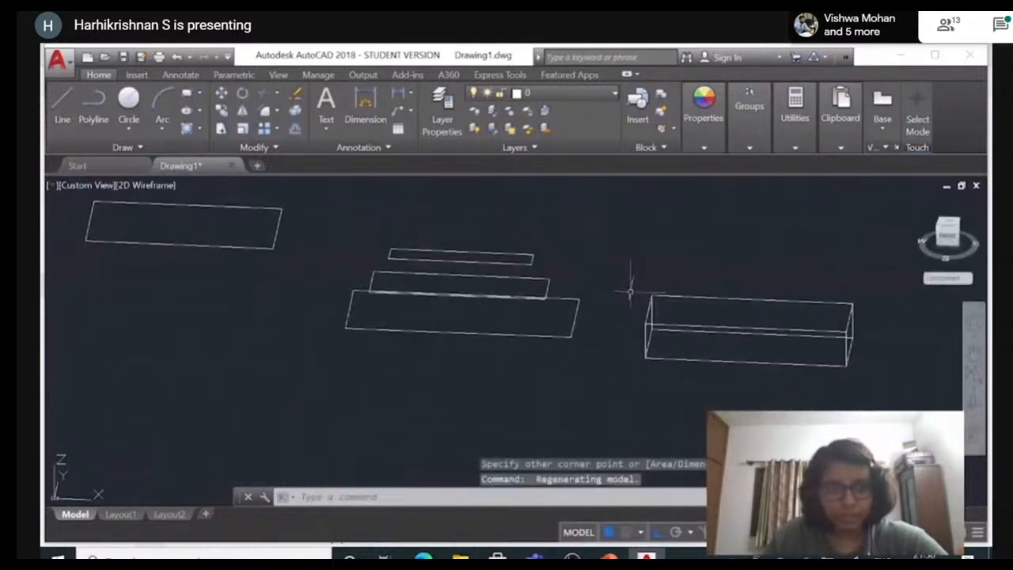
pyautogui.click(90, 185)
pyautogui.click(117, 216)
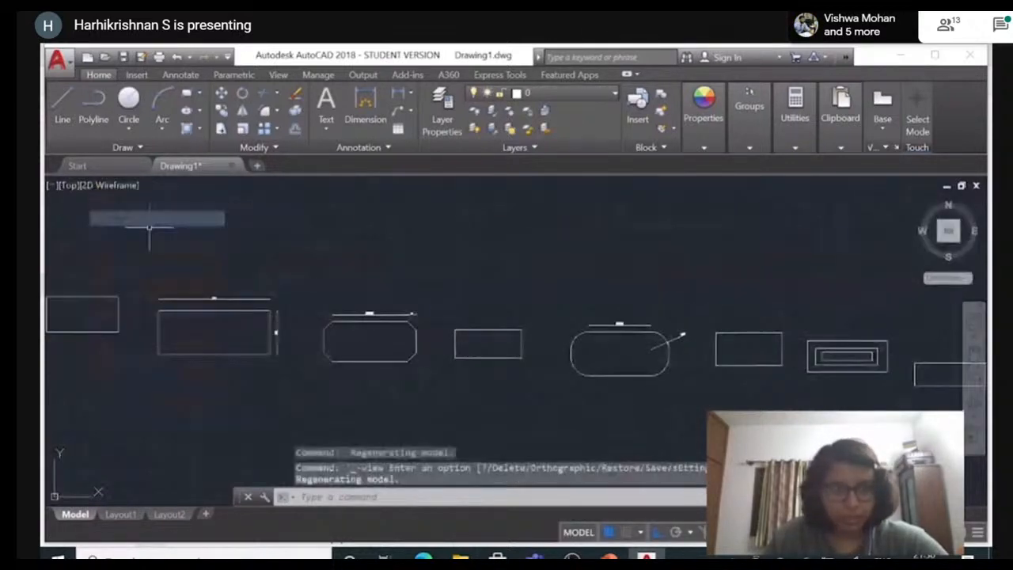
pyautogui.moveTo(900, 409); pyautogui.dragTo(839, 407)
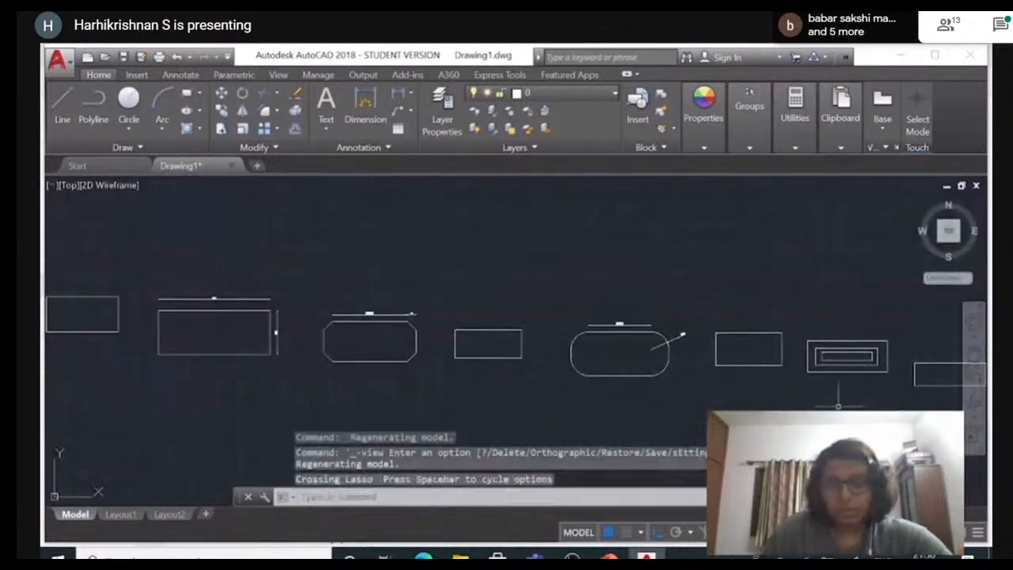
pyautogui.moveTo(830, 408); pyautogui.dragTo(396, 348, button='middle')
pyautogui.scroll(2, 395, 348)
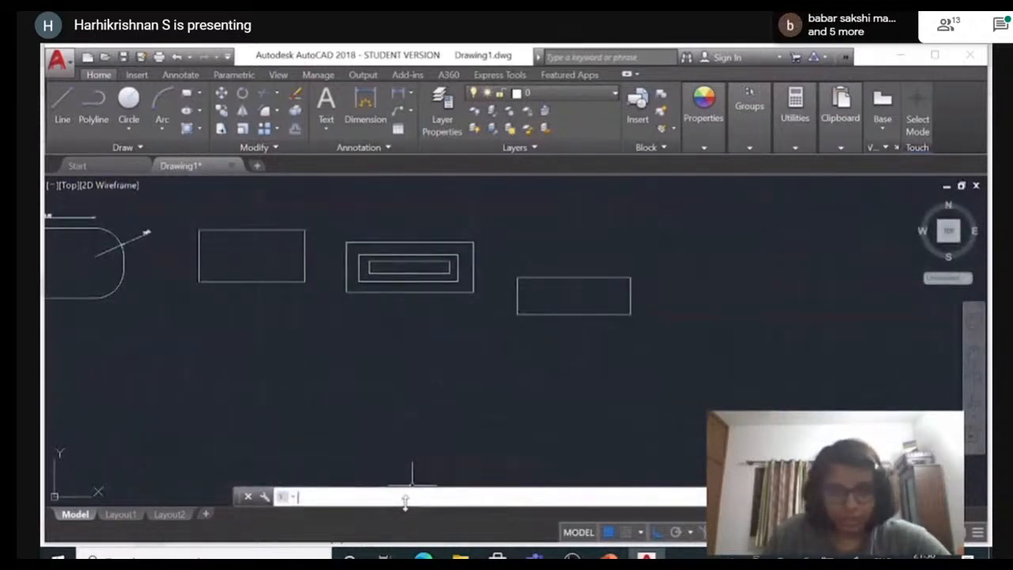
pyautogui.write('c')
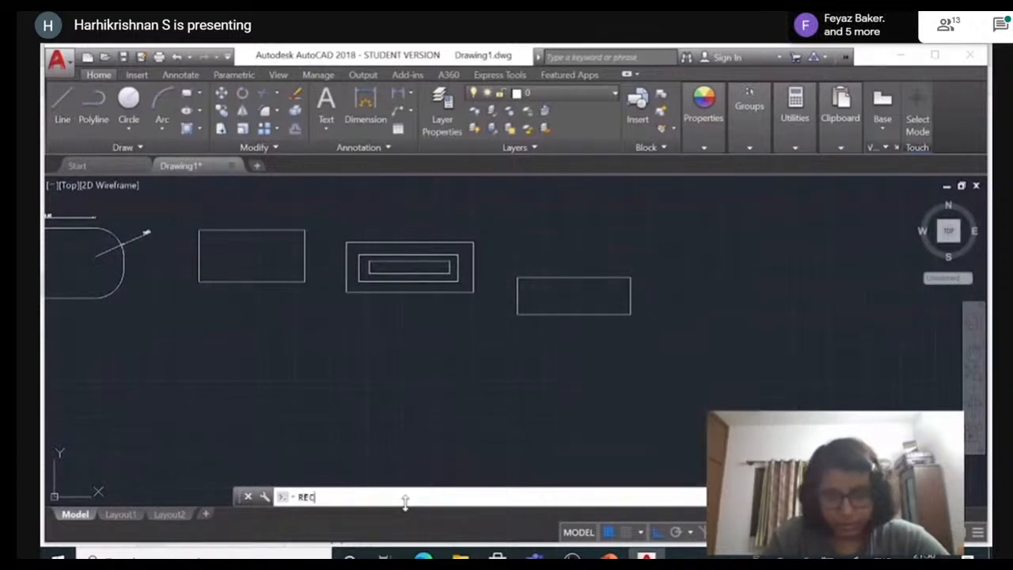
pyautogui.press('Return')
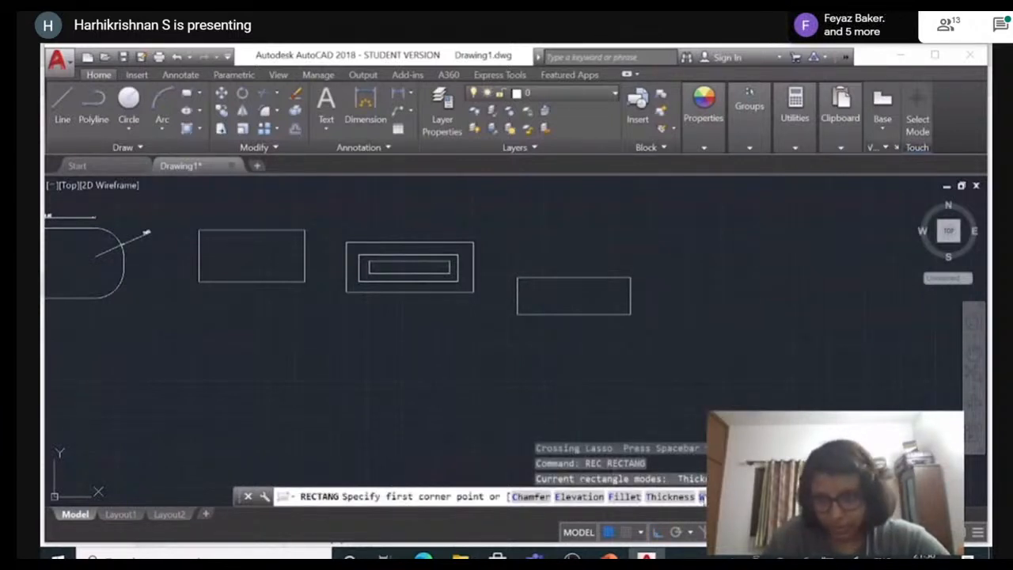
pyautogui.click(701, 496)
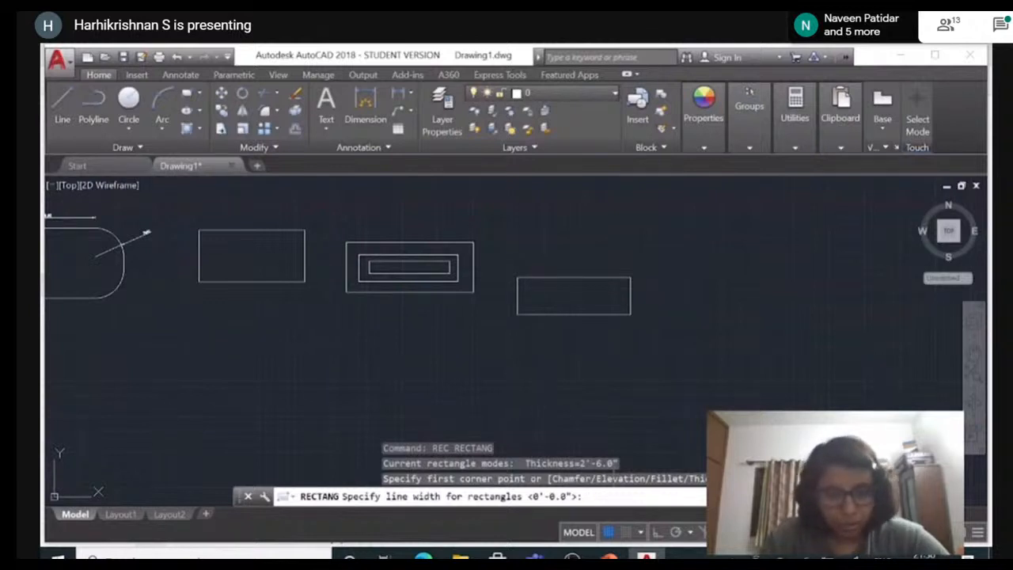
pyautogui.press('Escape')
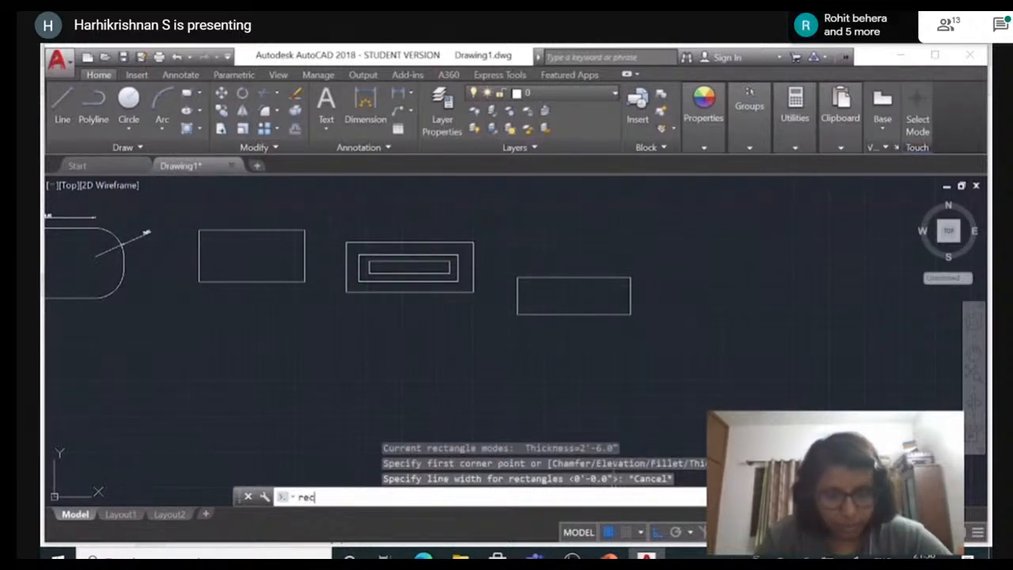
# Draw a rectangle with thickness 0 and line width 20 below and to the right of the last thin-lined rectangle.
pyautogui.write('rec')
pyautogui.press('Return')
pyautogui.click(671, 496)
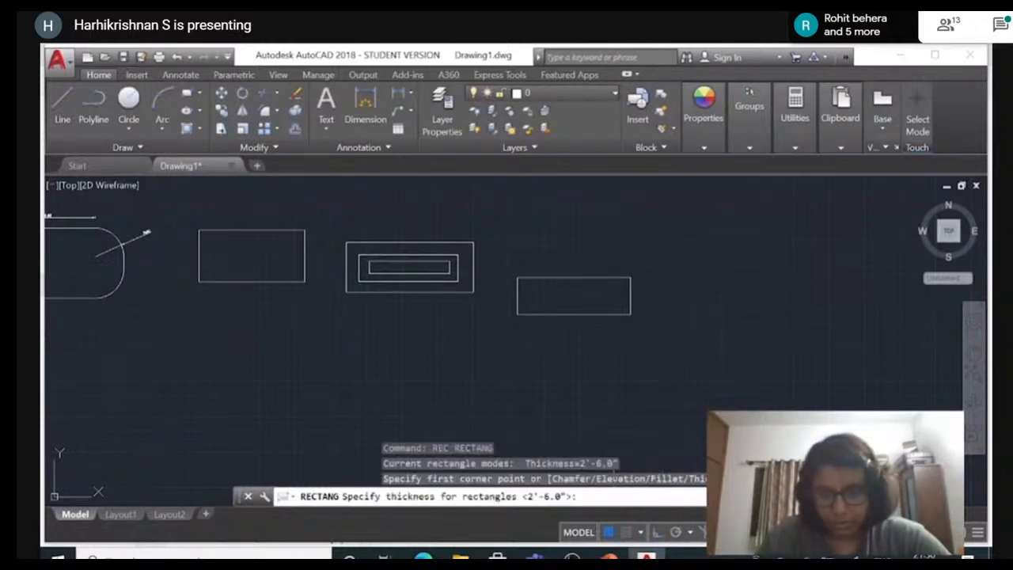
pyautogui.write('0')
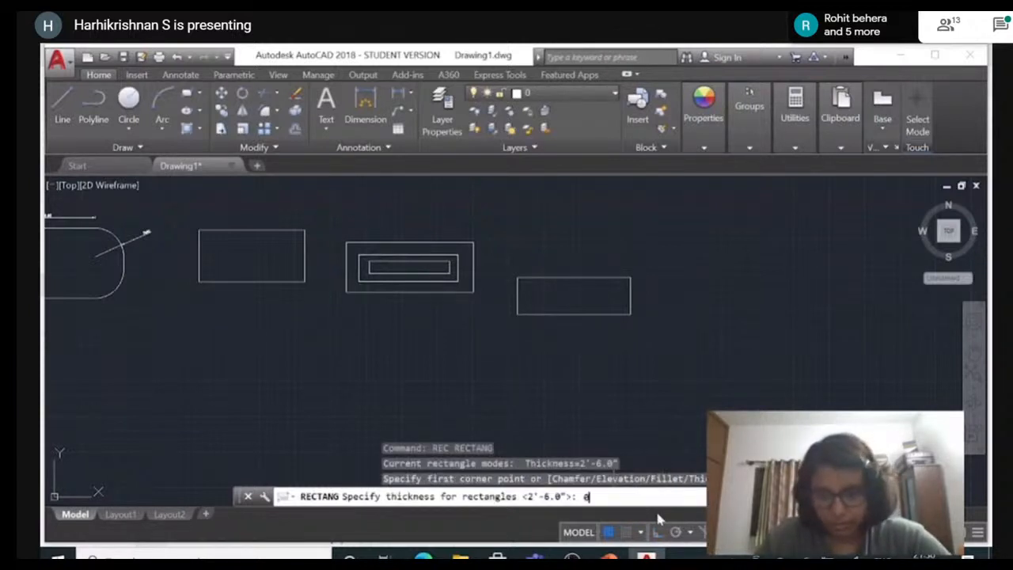
pyautogui.press('Return')
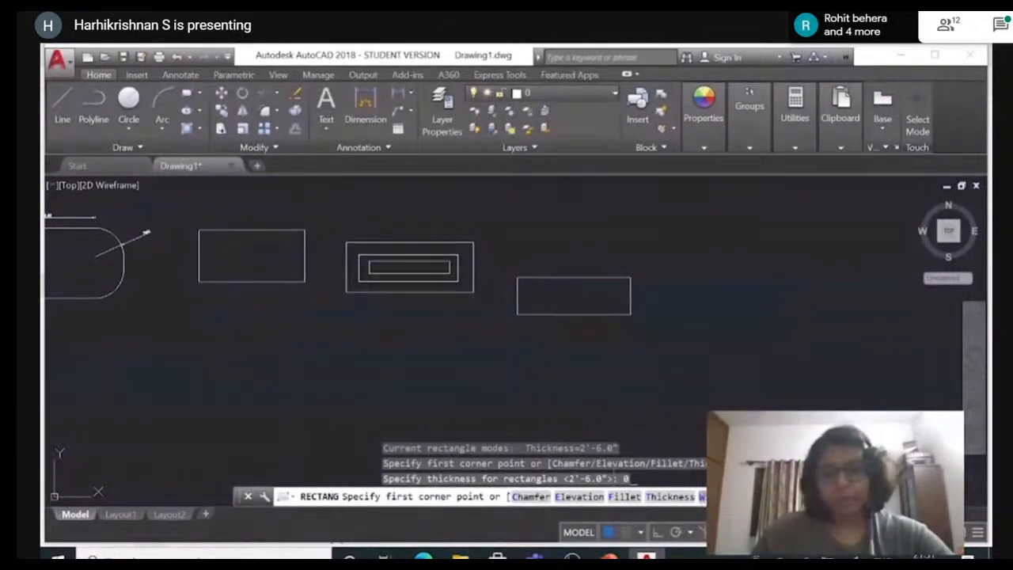
pyautogui.write('w')
pyautogui.press('Return')
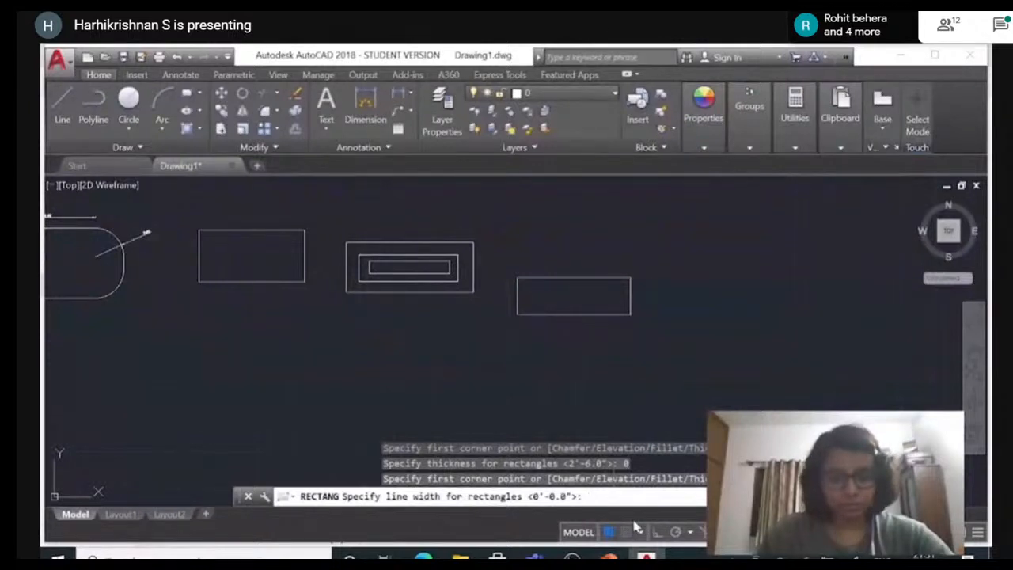
pyautogui.write('20')
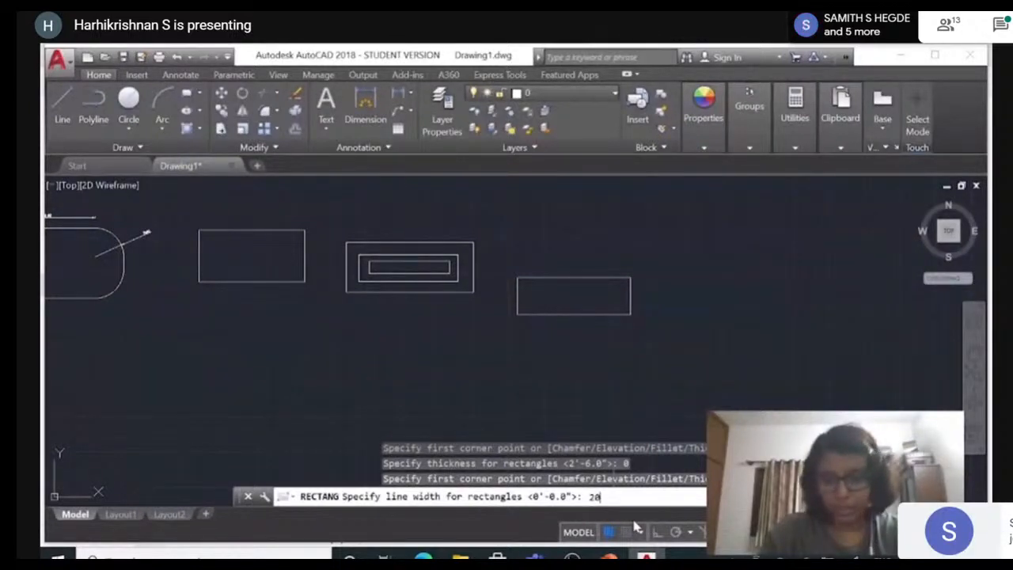
pyautogui.press('Return')
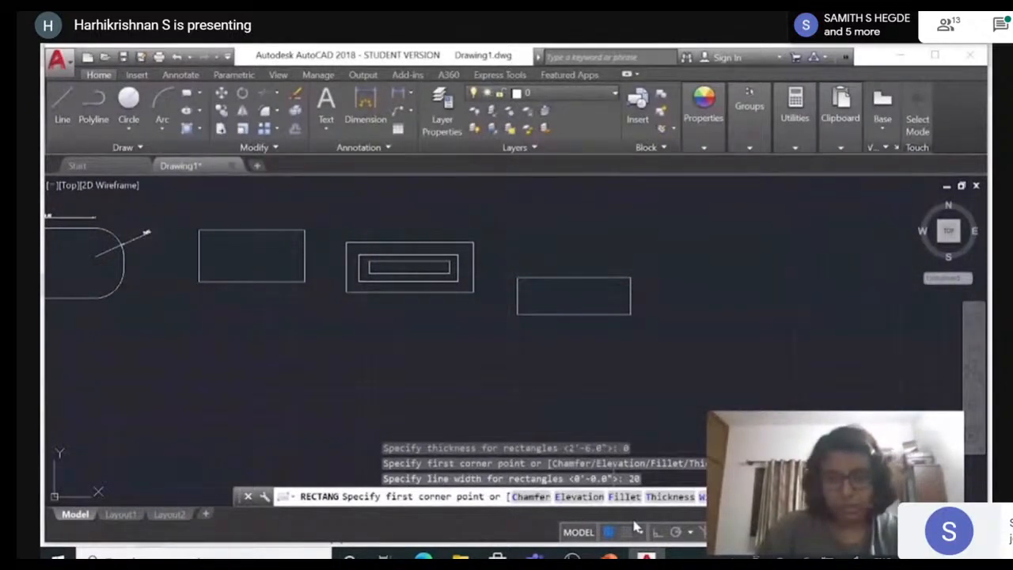
pyautogui.click(716, 323)
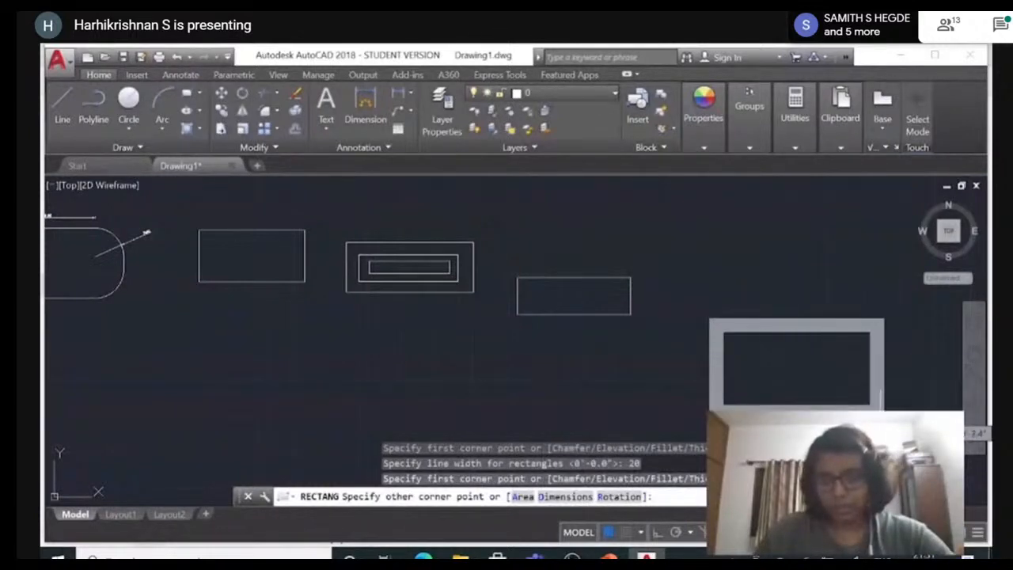
pyautogui.click(905, 404)
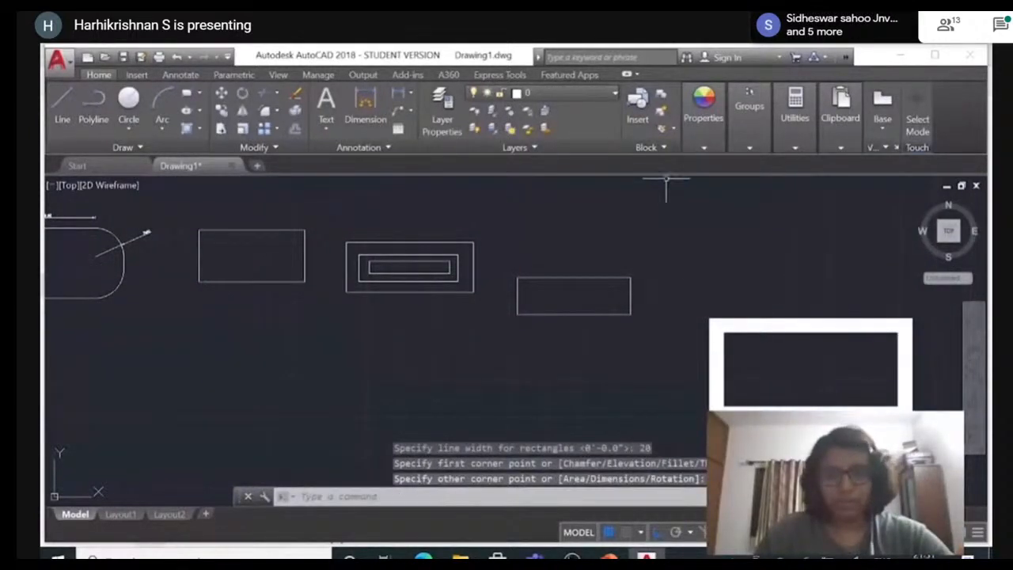
# Draw two more rectangles with the same line width, one above and one below the last thin-lined rectangle.
pyautogui.click(677, 218)
pyautogui.click(768, 289)
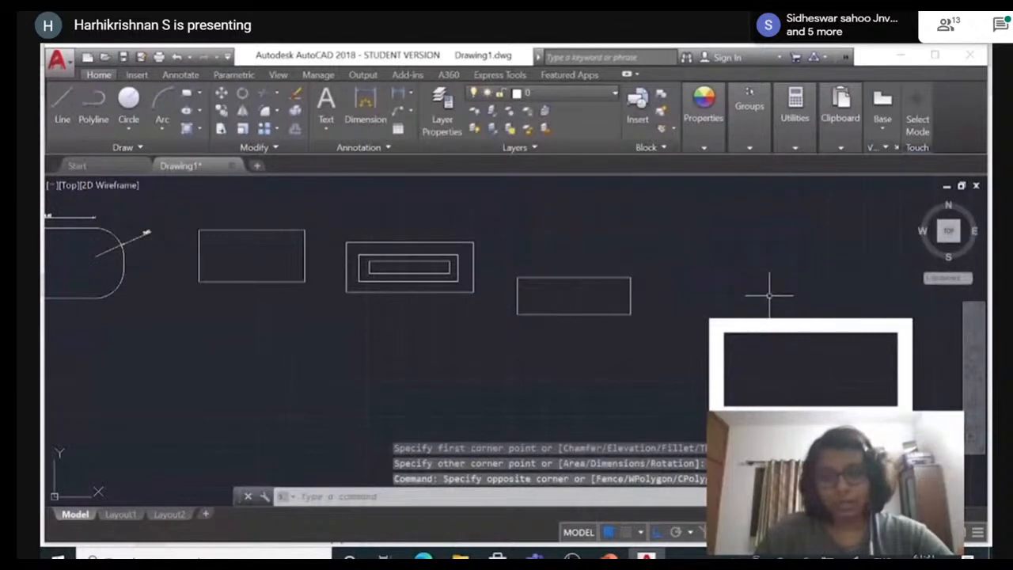
pyautogui.write('rec')
pyautogui.press('Return')
pyautogui.click(622, 205)
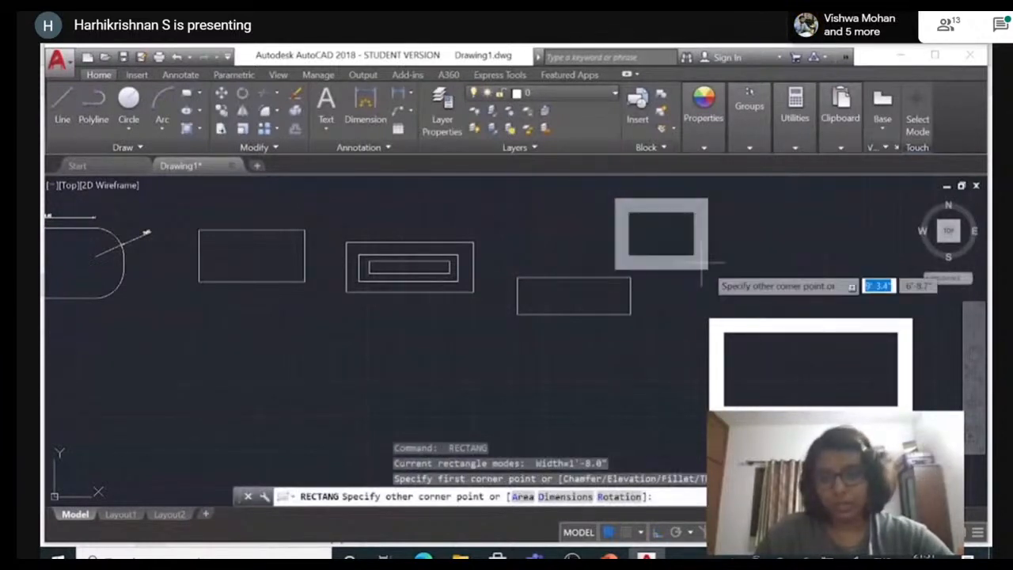
pyautogui.click(781, 291)
pyautogui.press('Return')
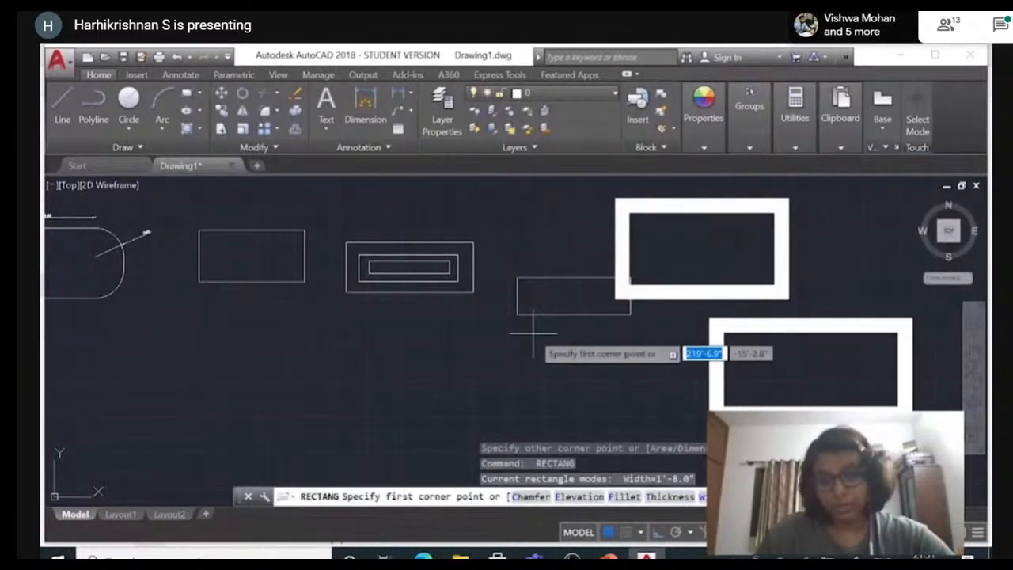
pyautogui.click(534, 333)
pyautogui.click(666, 386)
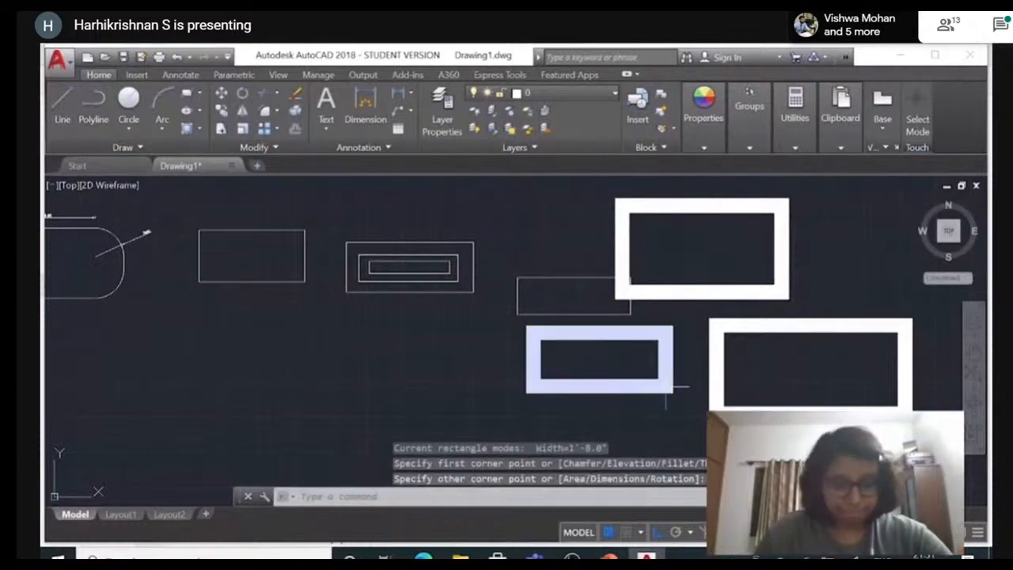
# Draw a rectangle with line width 0 in the empty area below the nested rectangles and their plain neighbour.
pyautogui.write('rec')
pyautogui.press('Return')
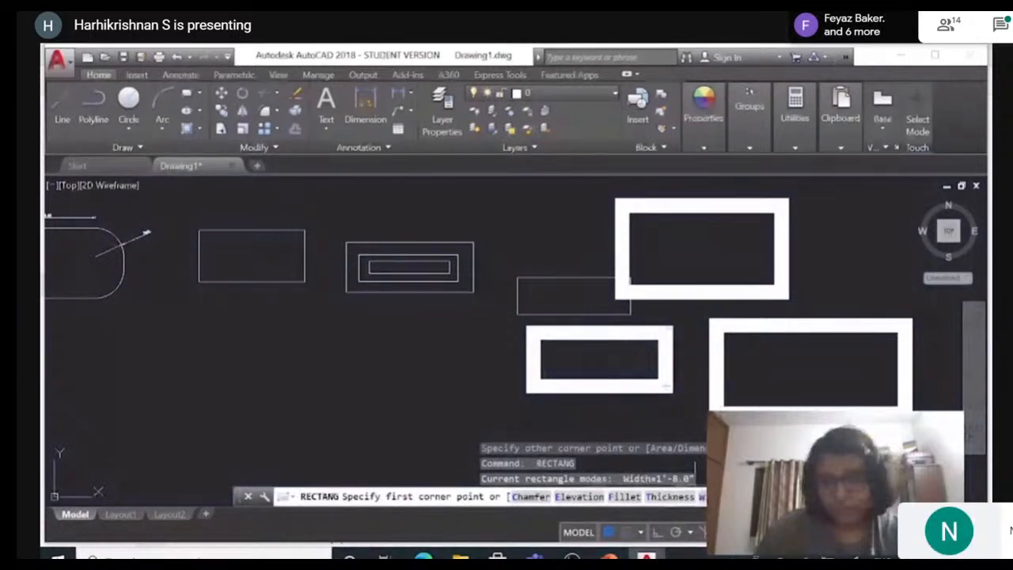
pyautogui.click(701, 497)
pyautogui.write('0')
pyautogui.press('Return')
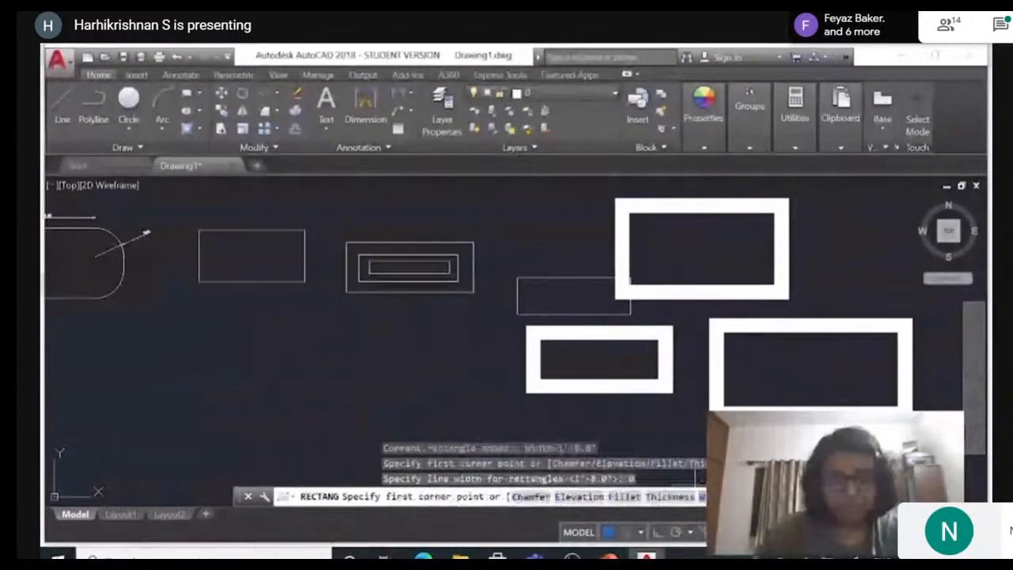
pyautogui.click(254, 357)
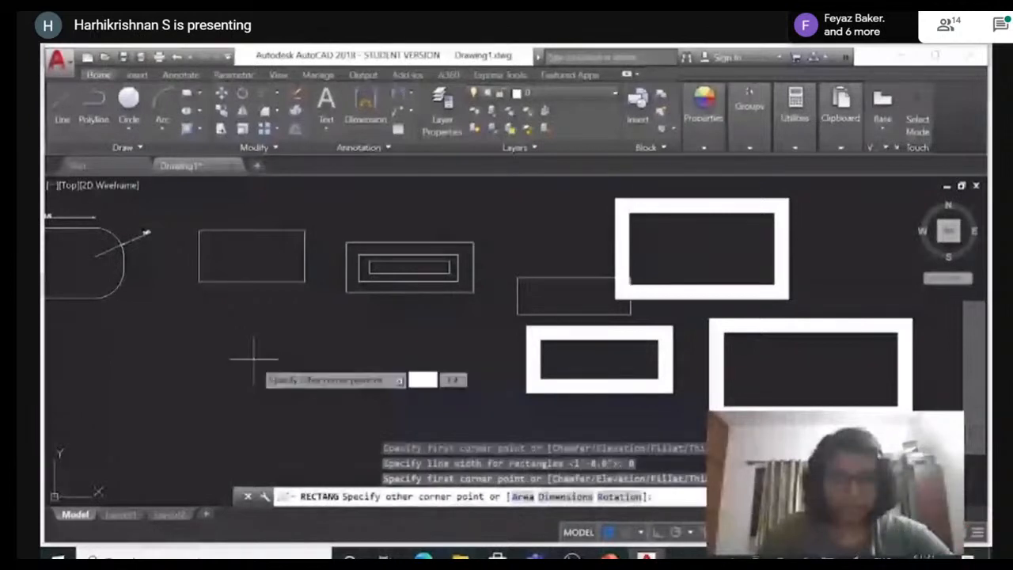
pyautogui.click(356, 414)
# Select all objects in the drawing.
pyautogui.scroll(1, 368, 405)
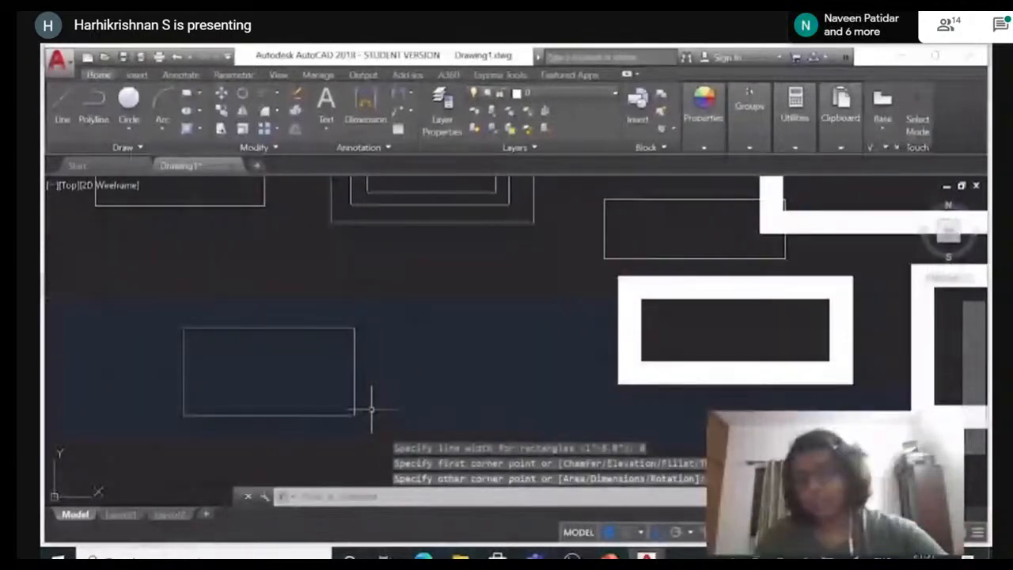
pyautogui.scroll(-3, 368, 406)
pyautogui.scroll(2, 399, 391)
pyautogui.moveTo(334, 388); pyautogui.dragTo(627, 336, button='middle')
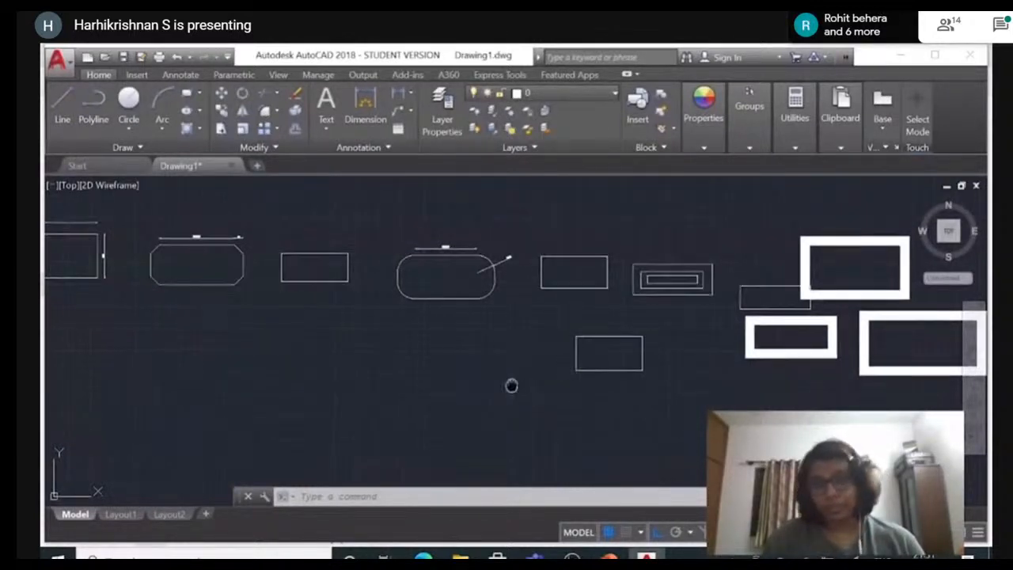
pyautogui.moveTo(512, 385); pyautogui.dragTo(453, 384, button='middle')
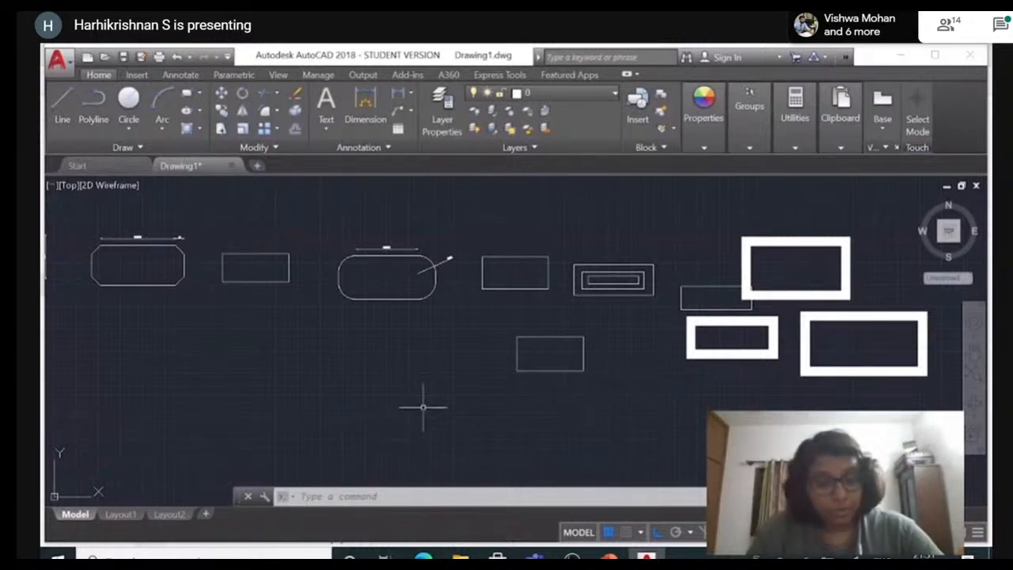
pyautogui.hotkey('ctrl', 'a')
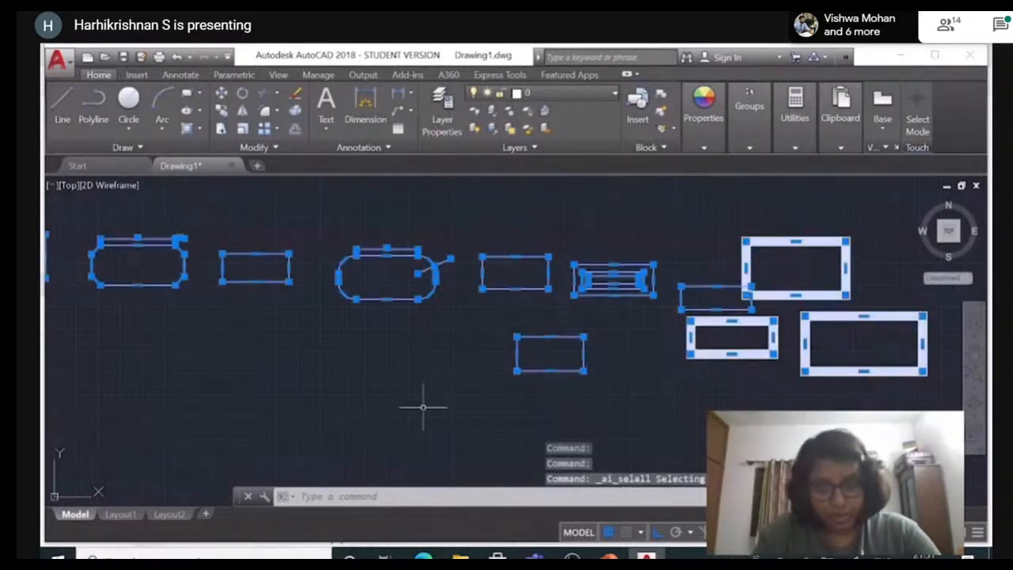